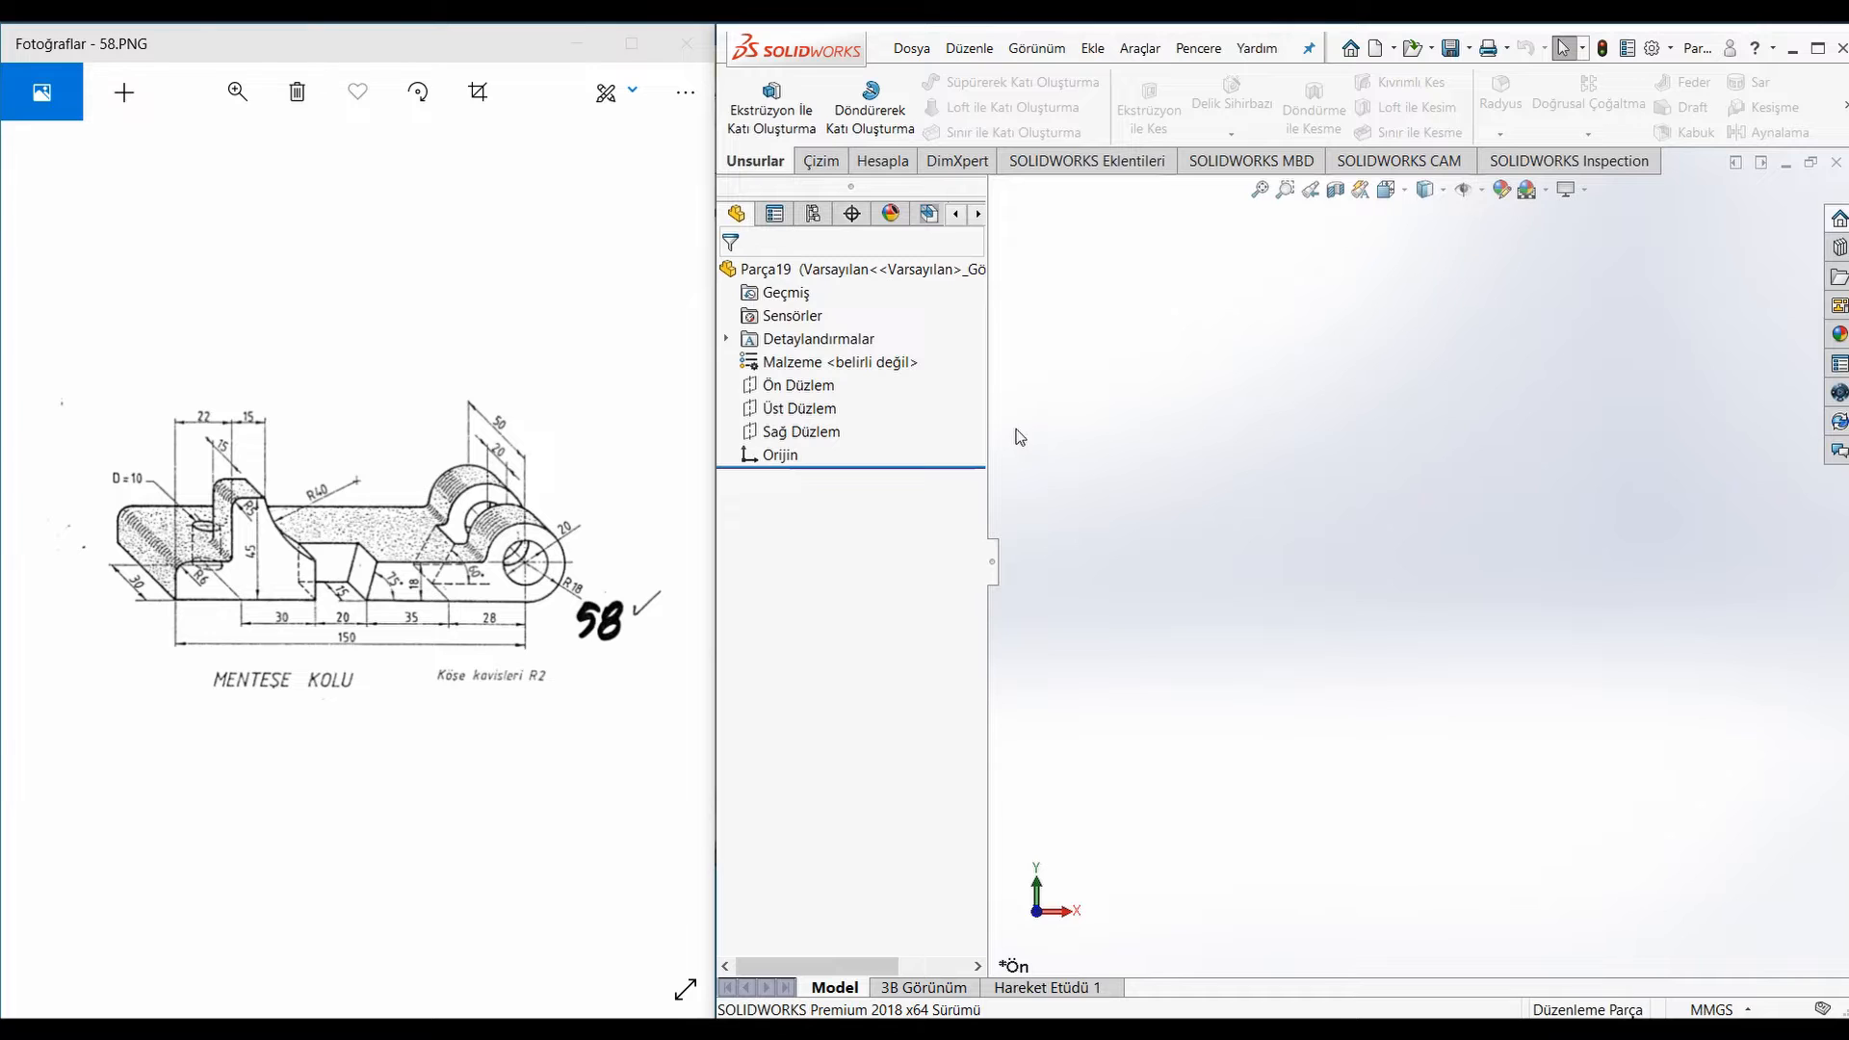
Sketch two concentric circles centred on the origin of the front plane, with radii of about 21 mm and 15 mm
{"action": "left_click", "coordinate": [827, 387]}
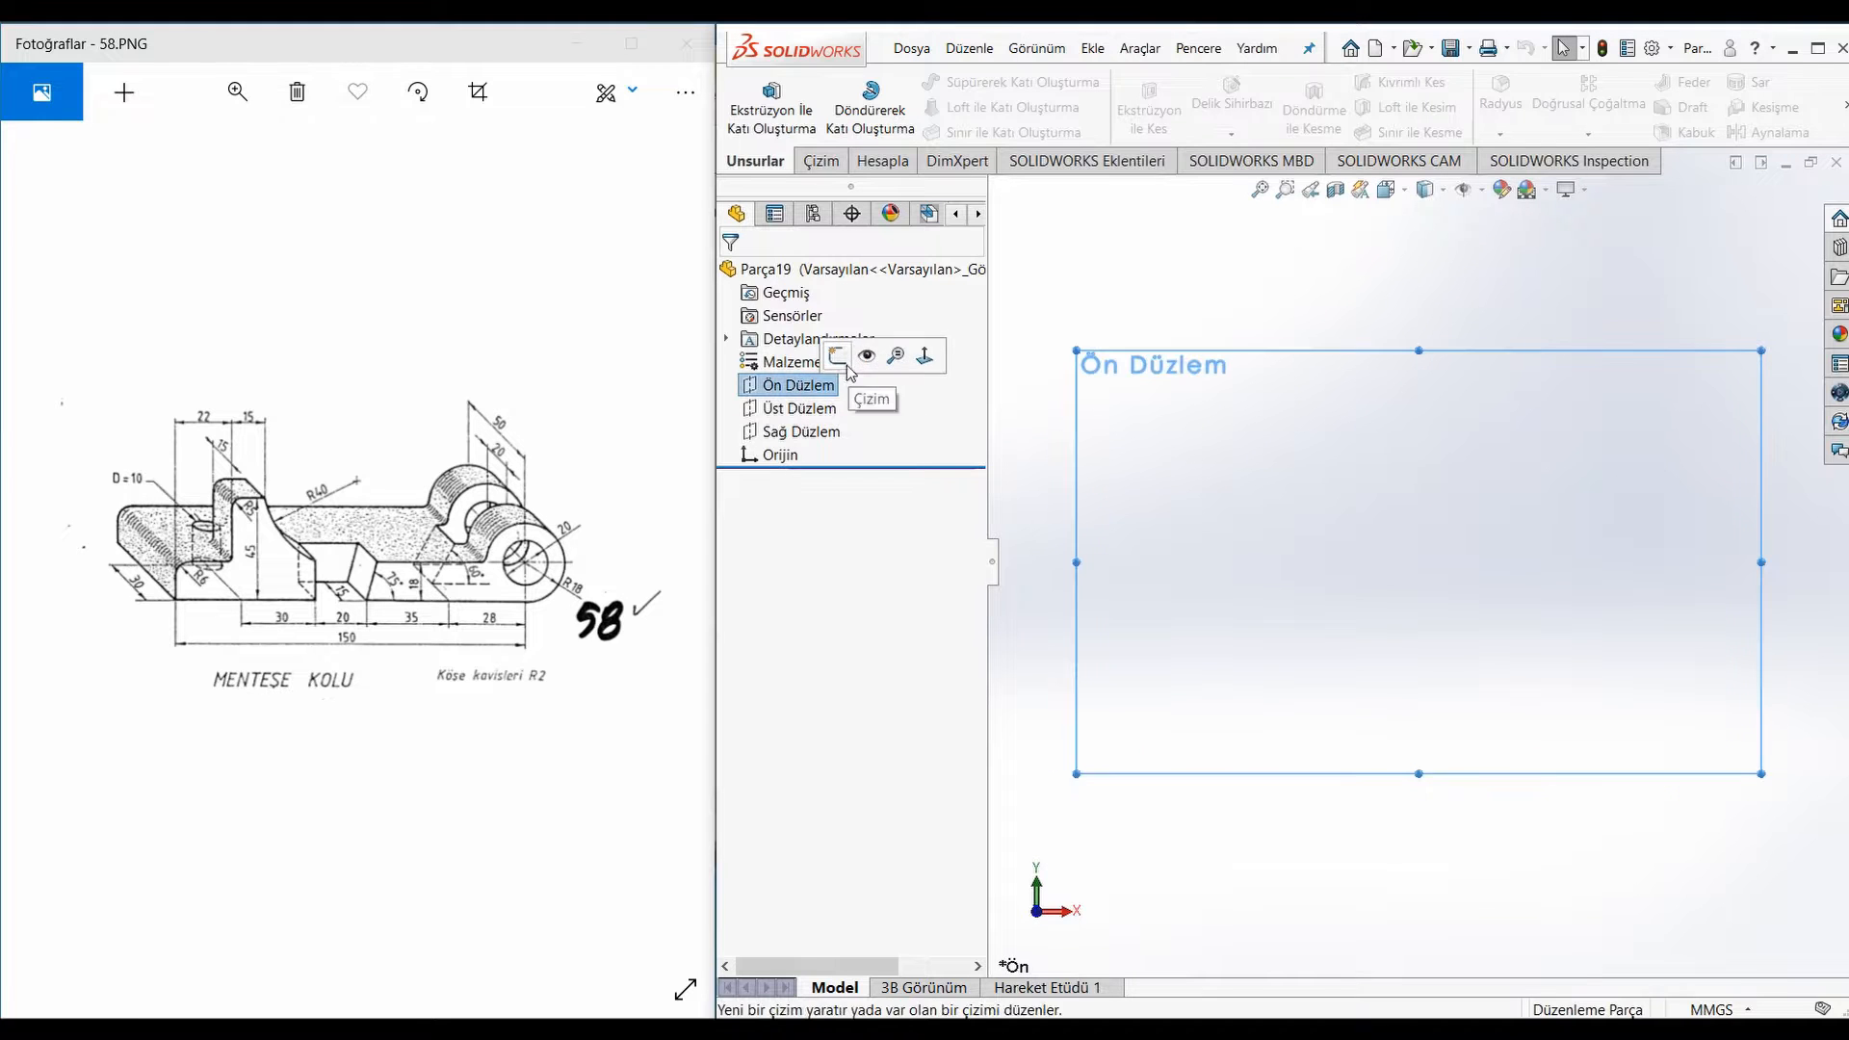
{"action": "left_click", "coordinate": [838, 357]}
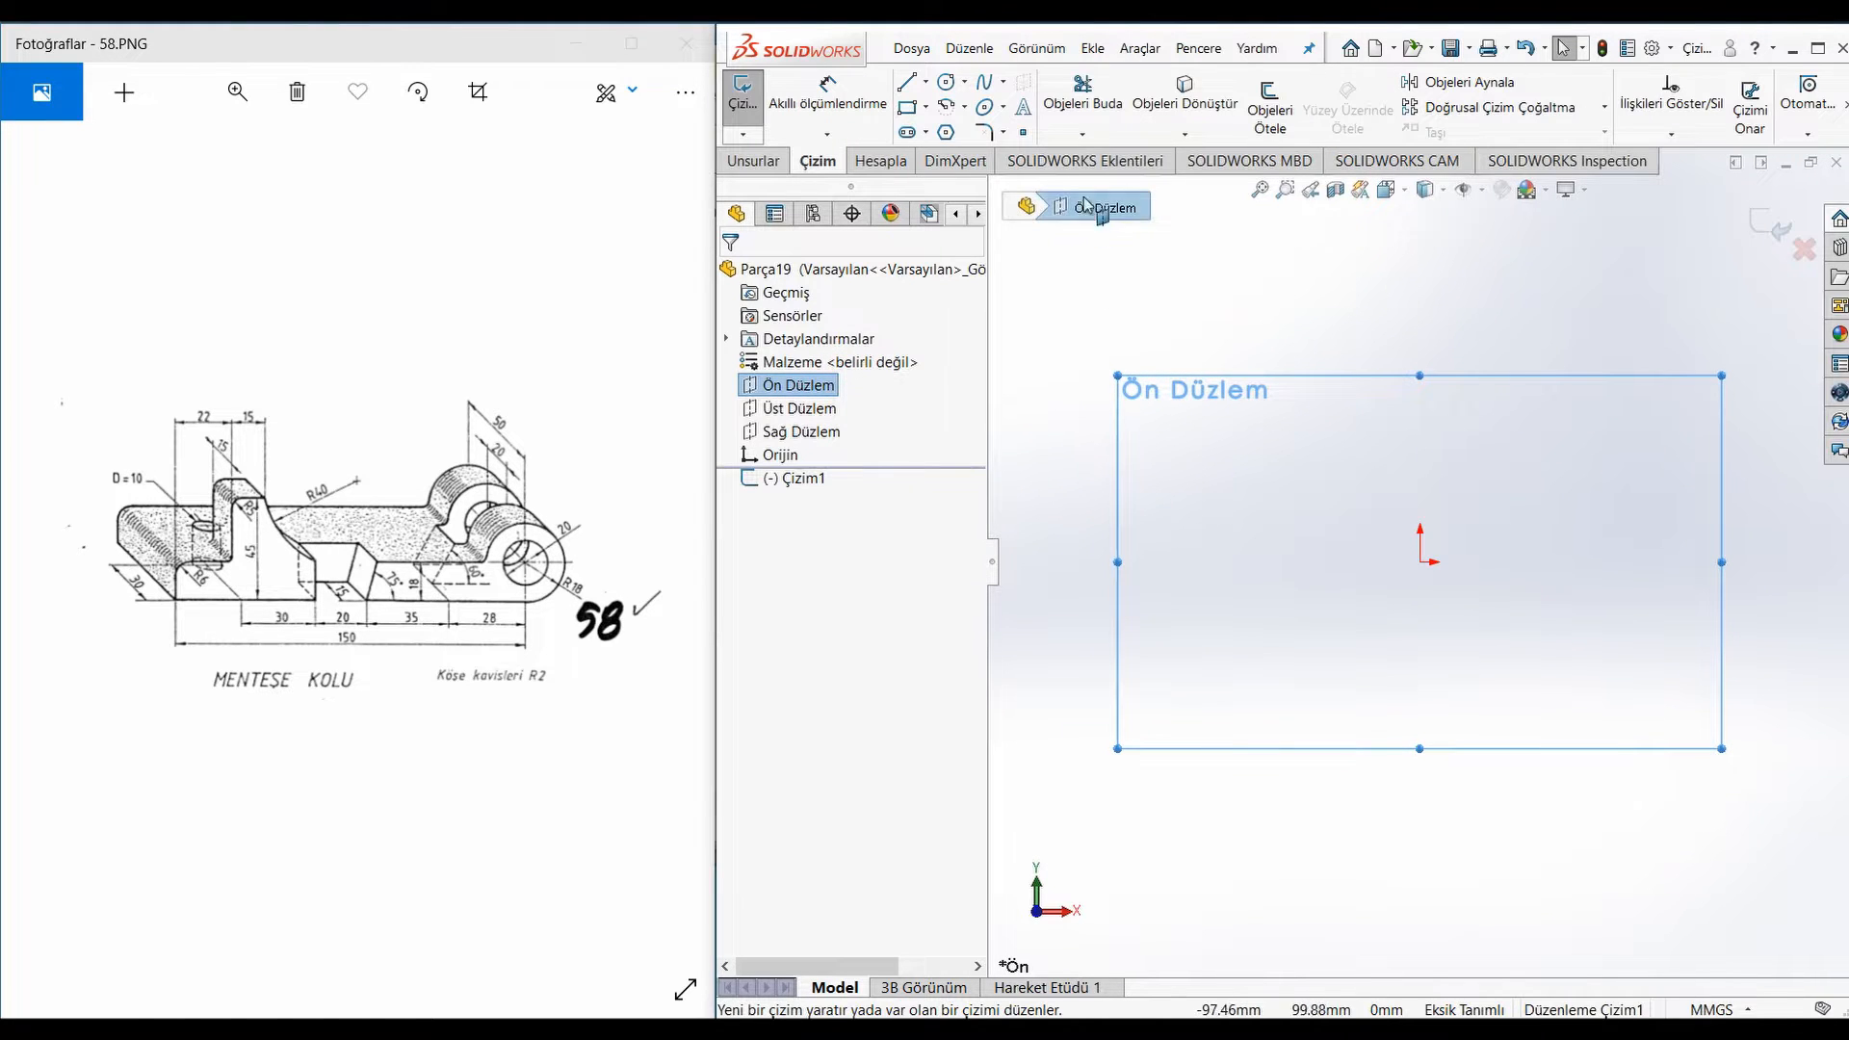
{"action": "left_click", "coordinate": [947, 81]}
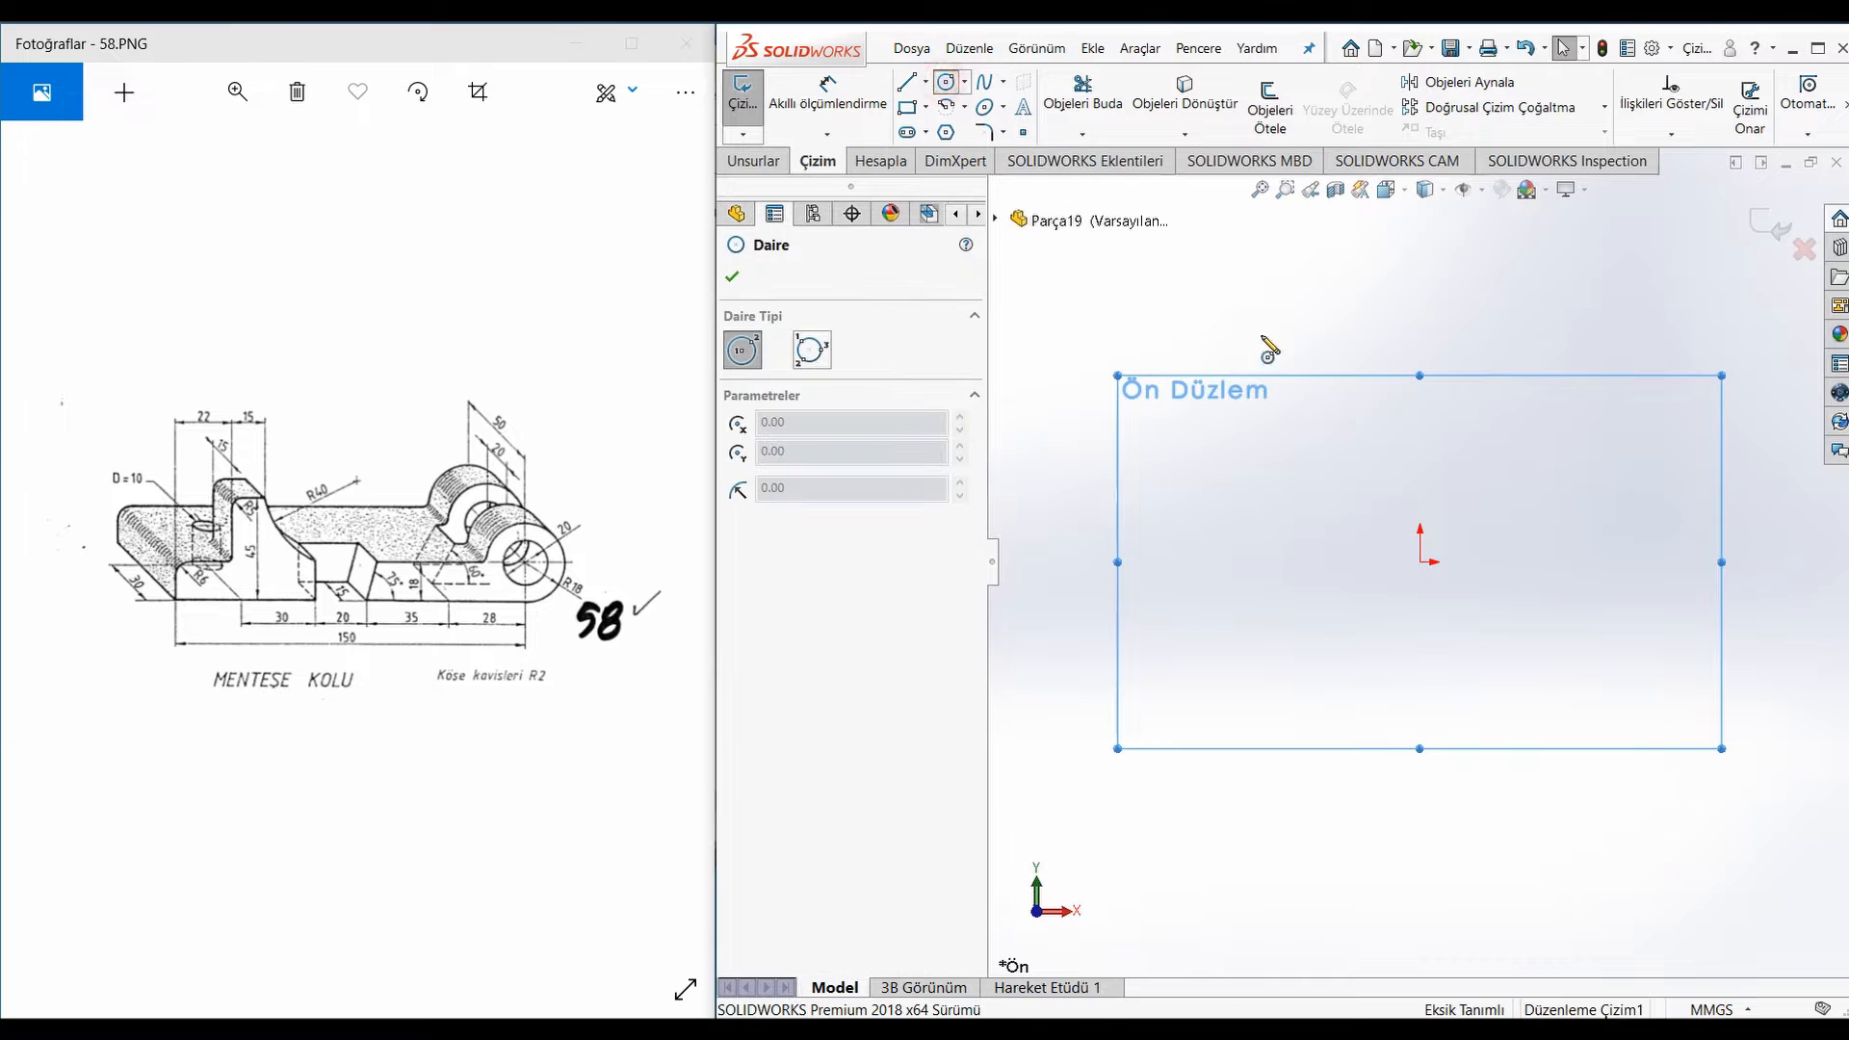
{"action": "left_click", "coordinate": [1420, 563]}
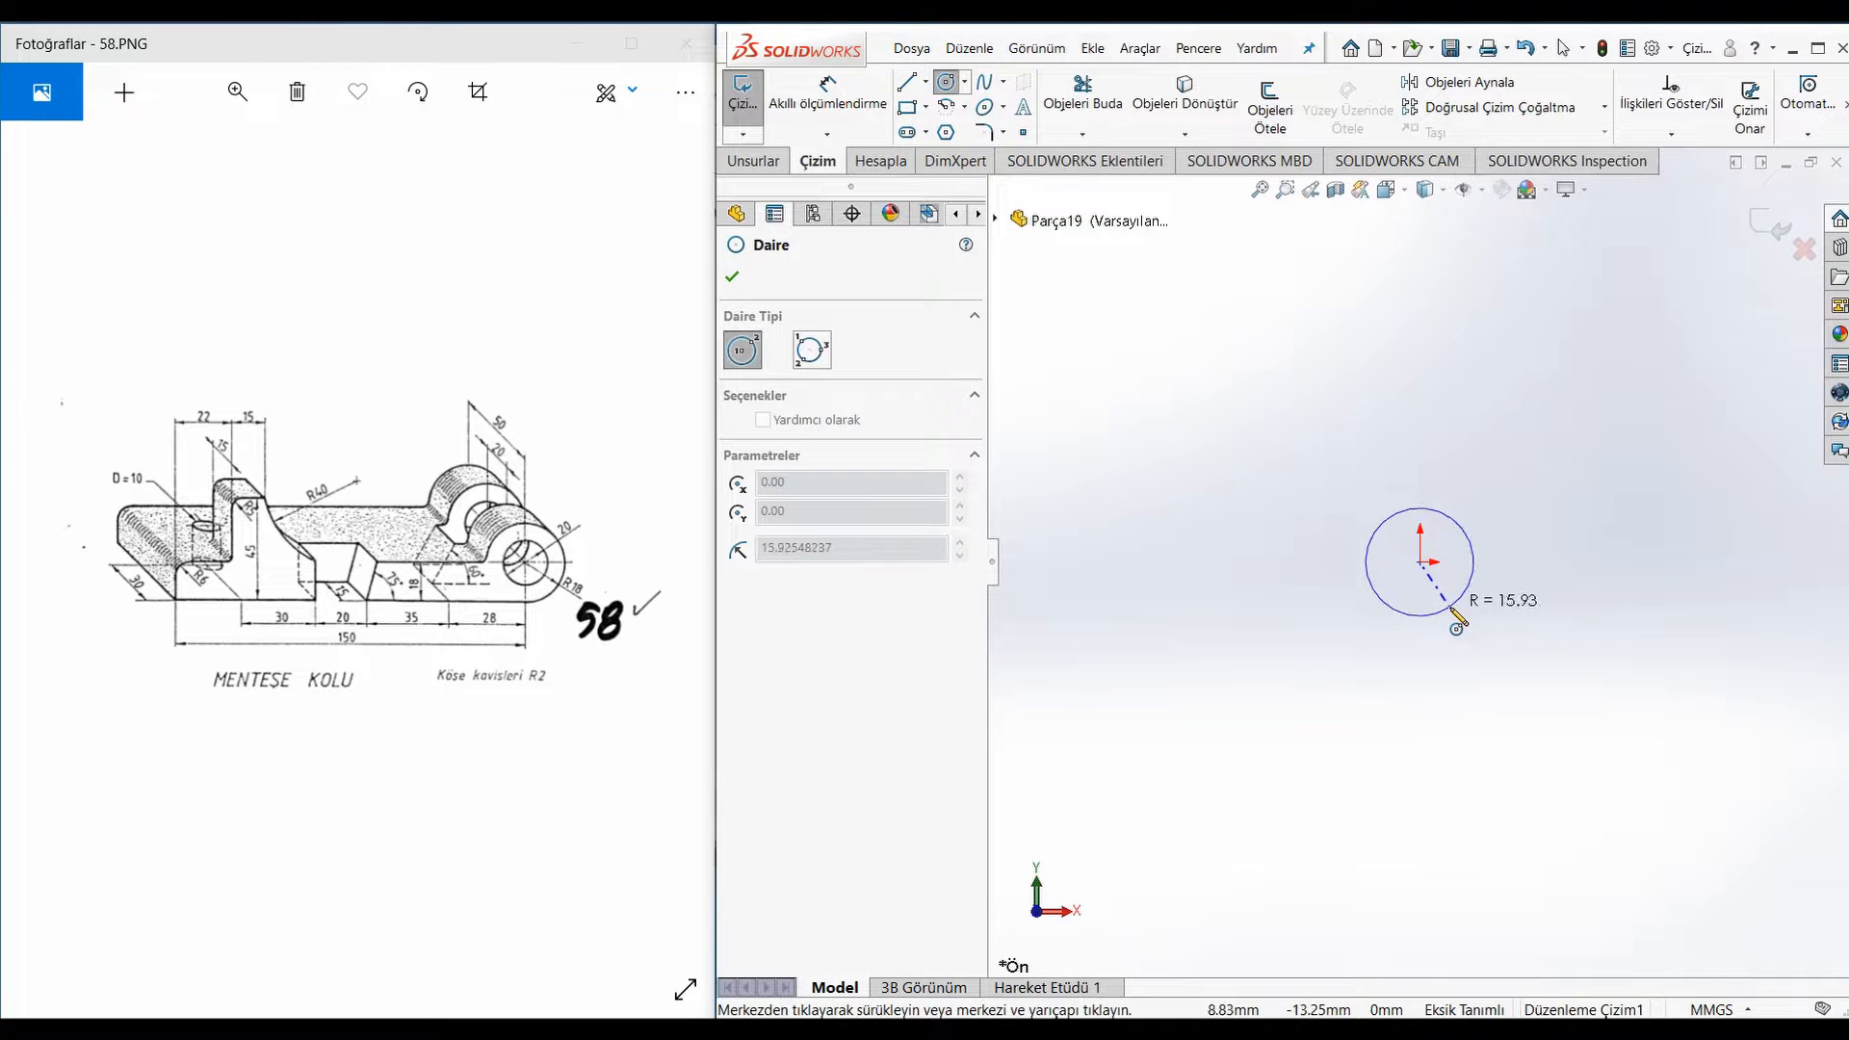
{"action": "left_click", "coordinate": [1461, 622]}
{"action": "left_click", "coordinate": [1420, 562]}
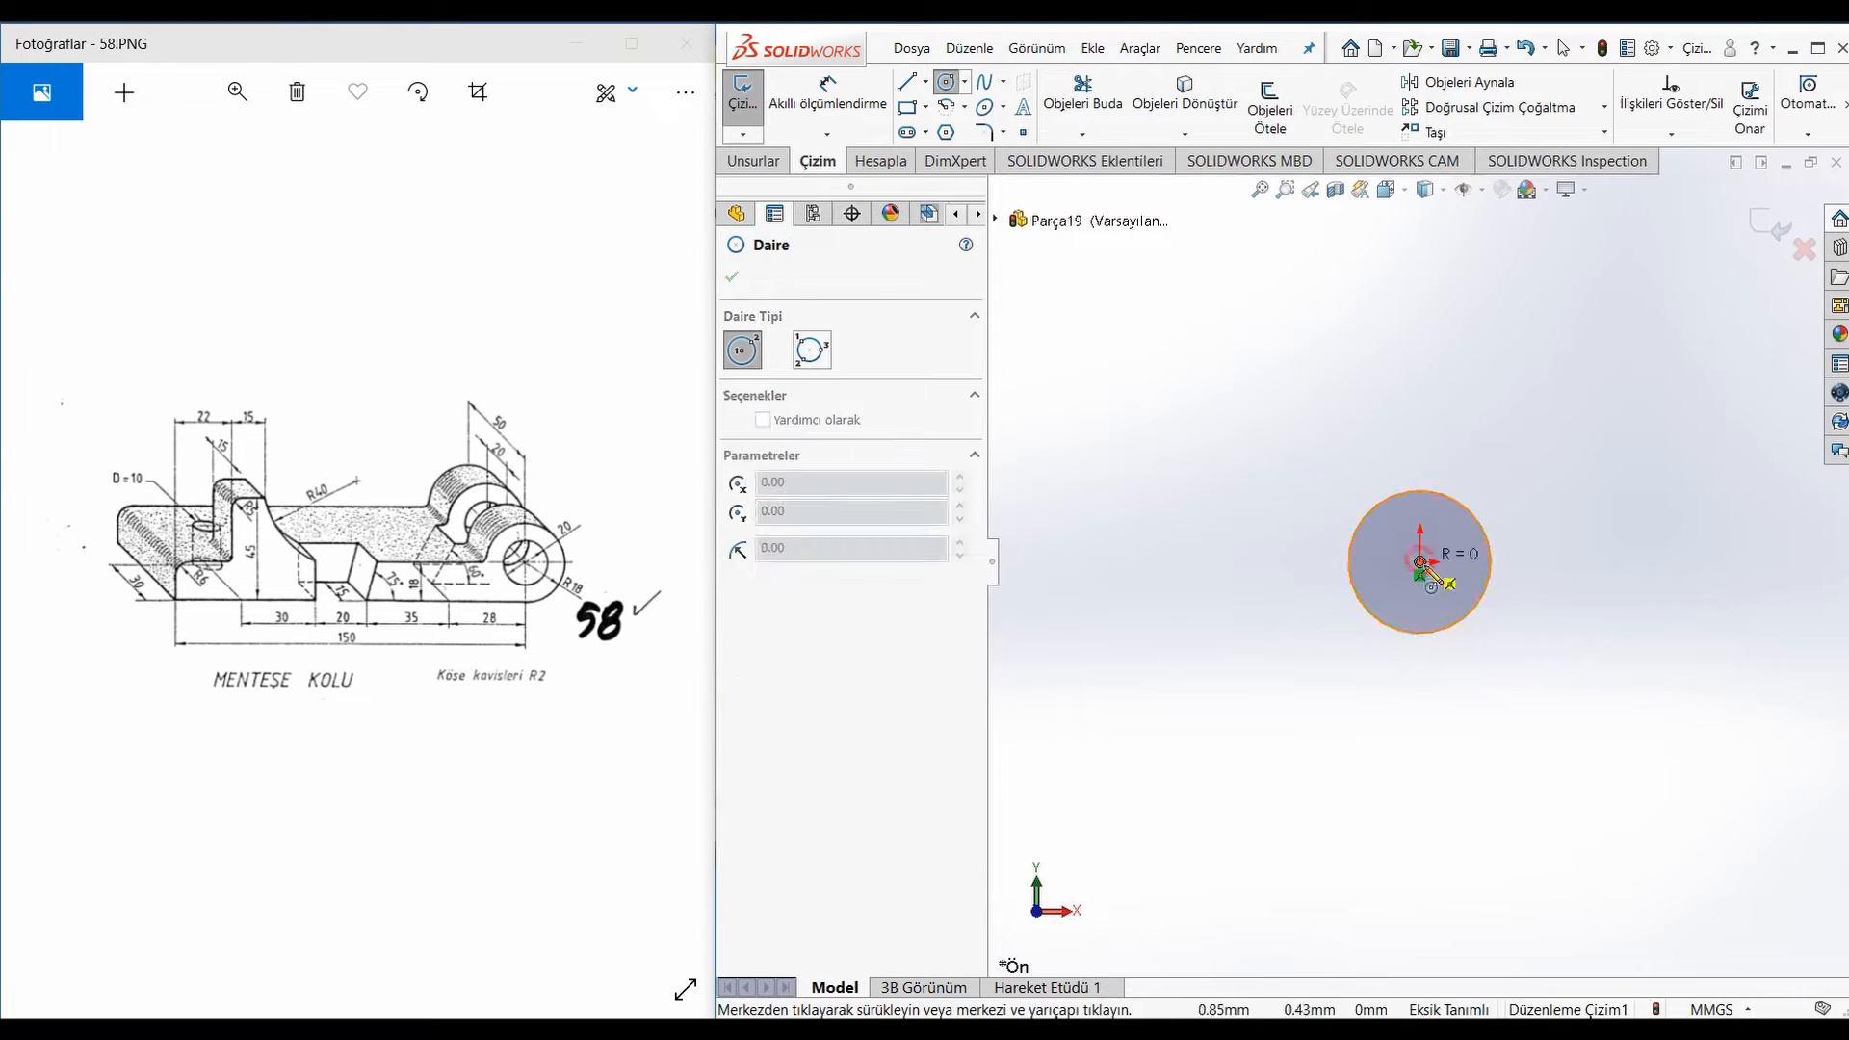
{"action": "left_click", "coordinate": [1441, 608]}
Sketch a rectangle about 165 by 21 mm, running left from the outer circle's lowest point up to the level of its centre
{"action": "scroll", "coordinate": [1331, 576], "scroll_direction": "up", "scroll_amount": 3}
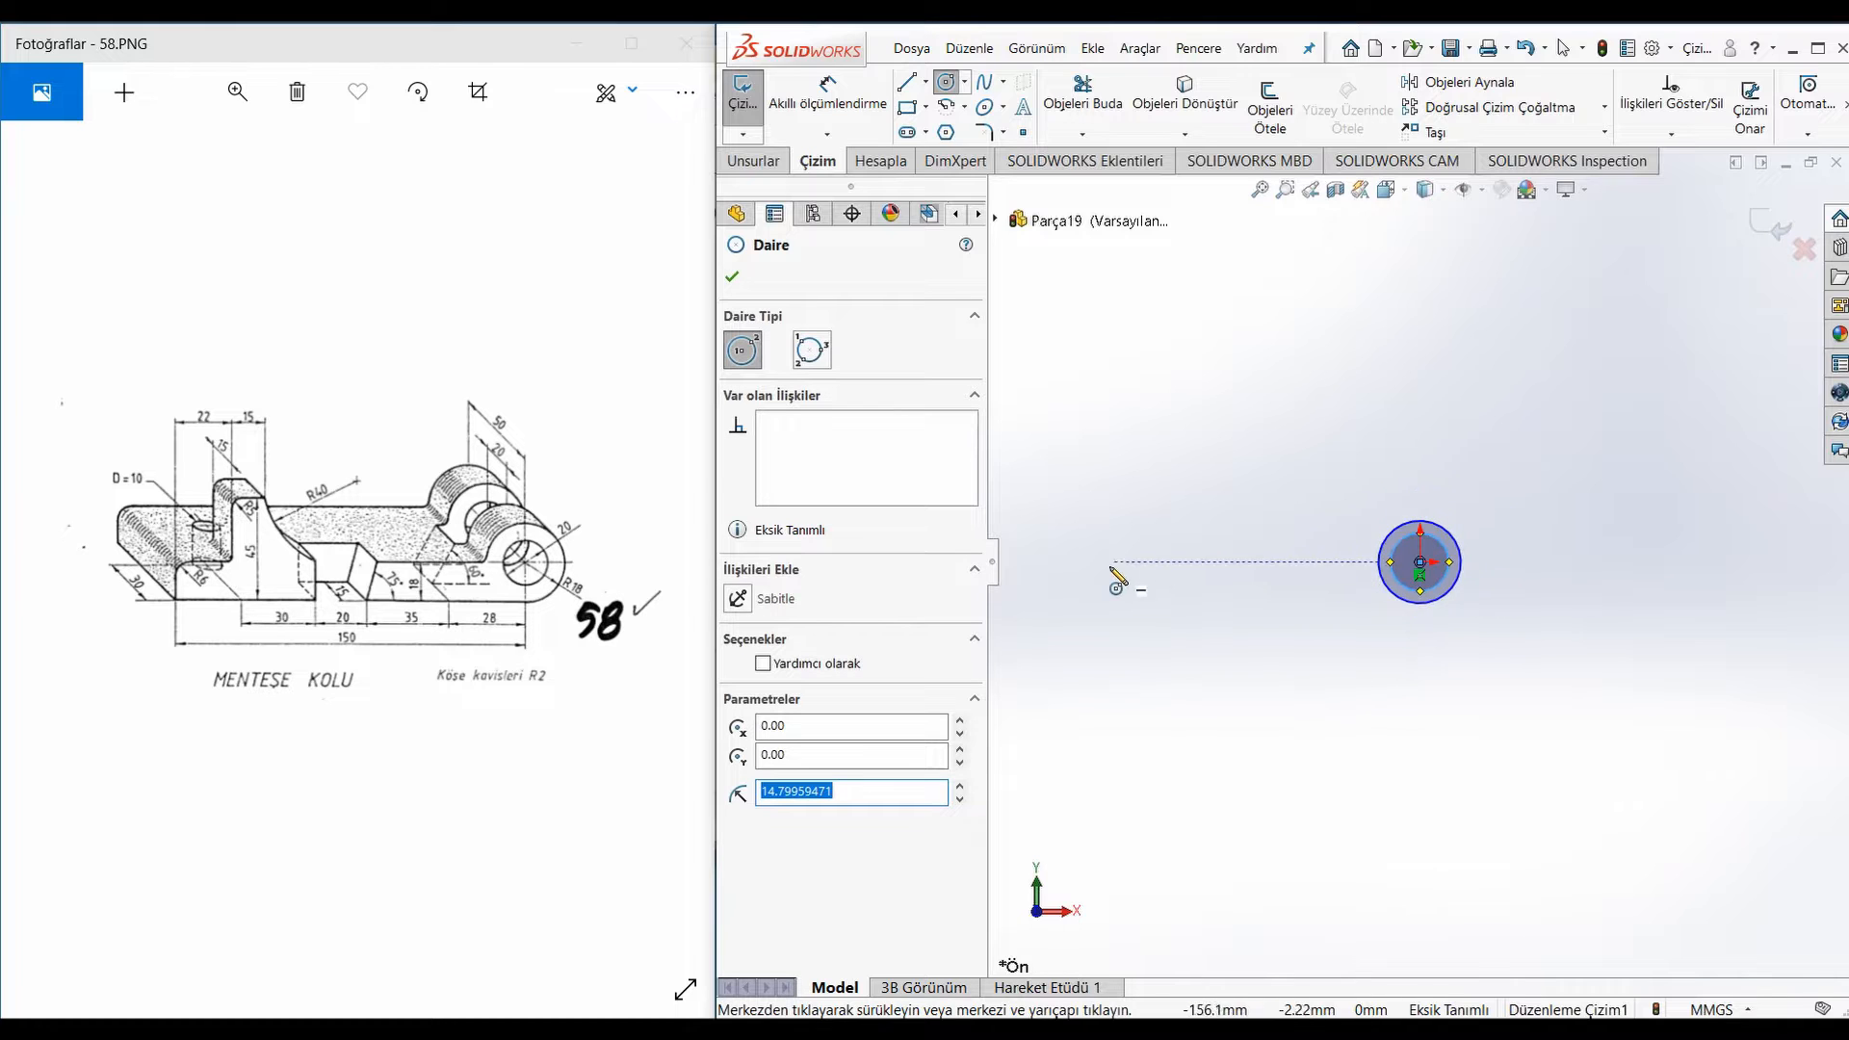
{"action": "scroll", "coordinate": [1030, 570], "scroll_direction": "down", "scroll_amount": 2}
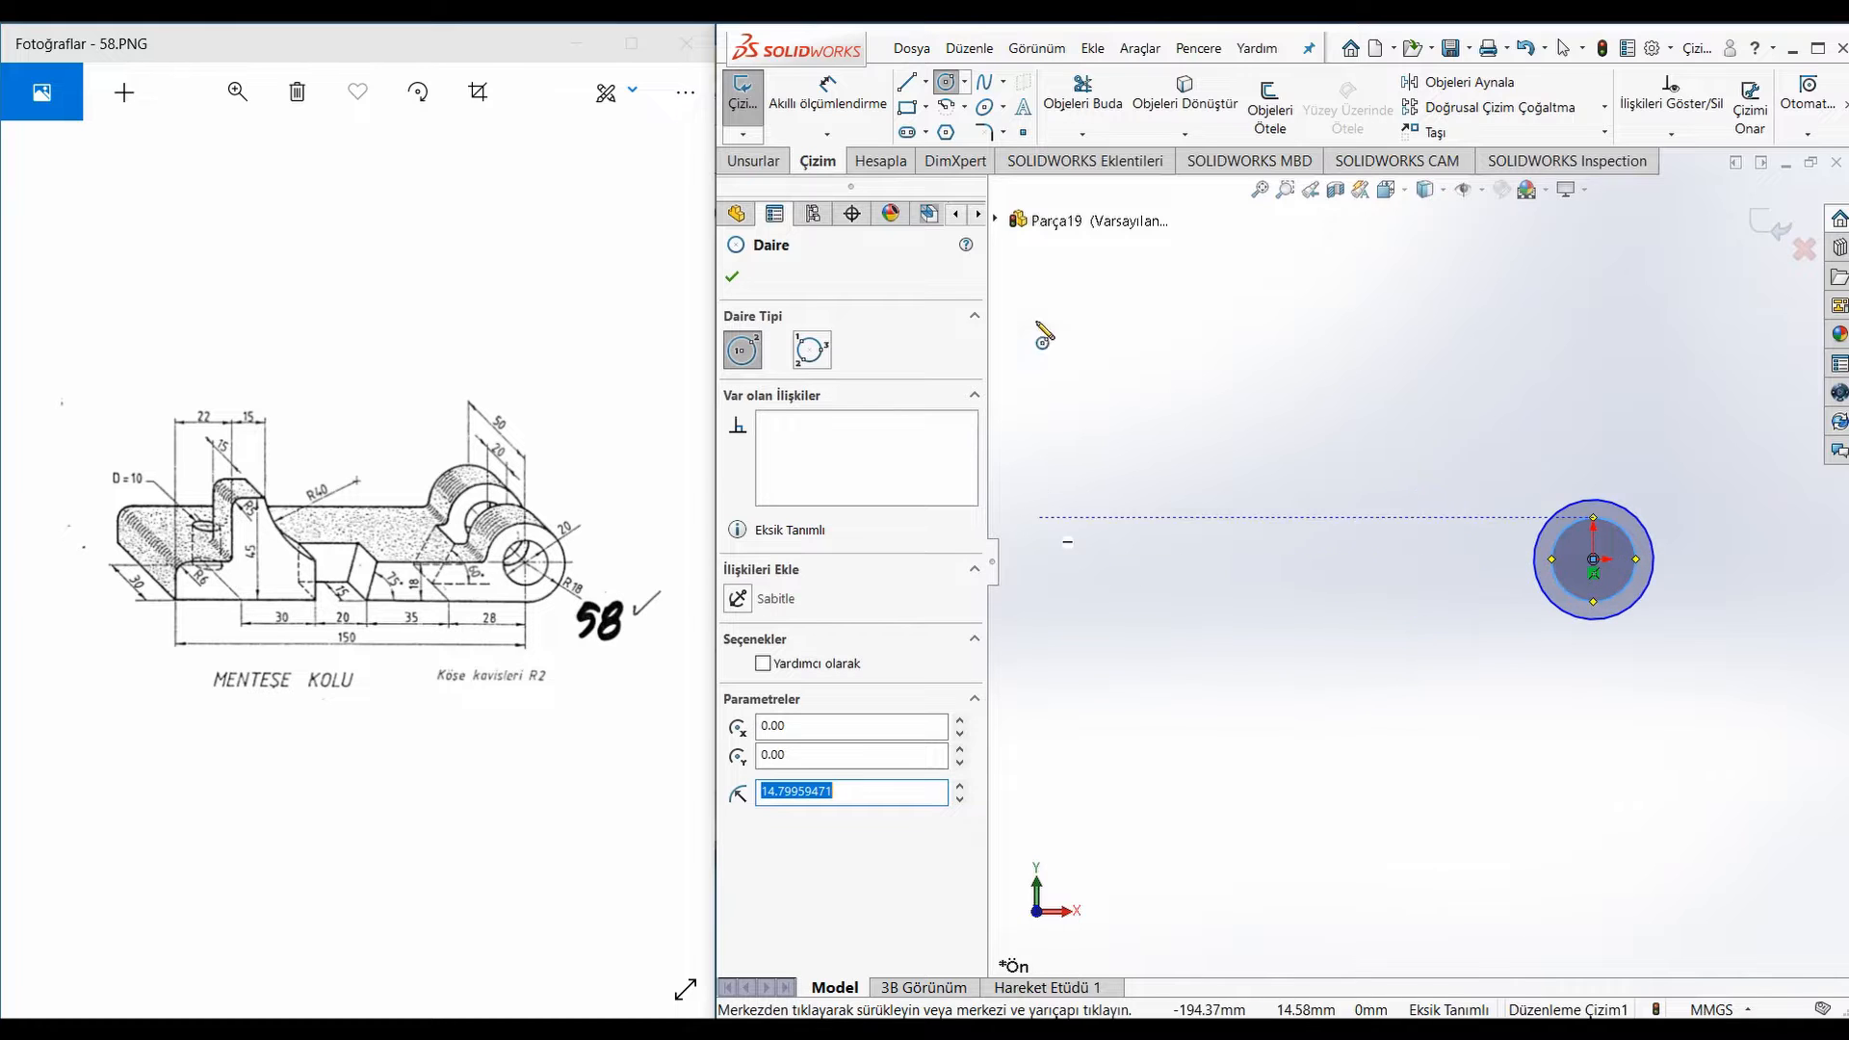
{"action": "left_click", "coordinate": [906, 109]}
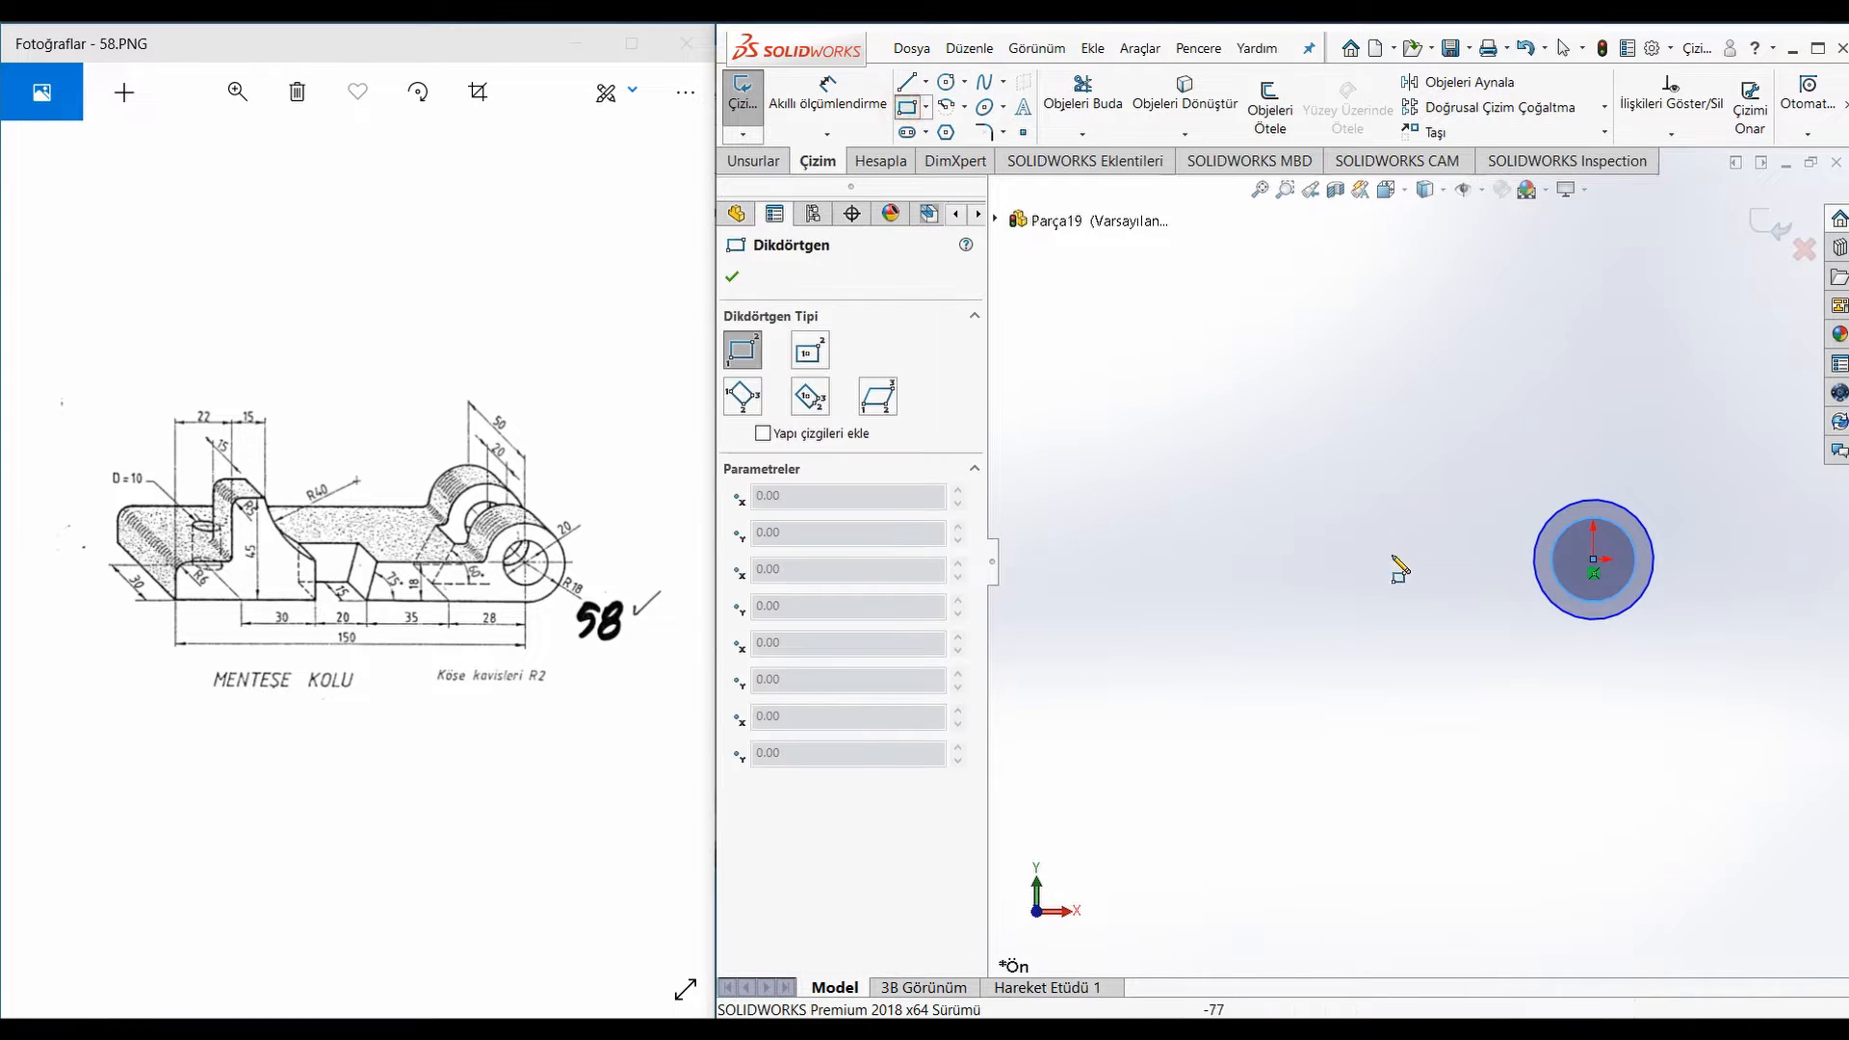
{"action": "left_click", "coordinate": [1594, 618]}
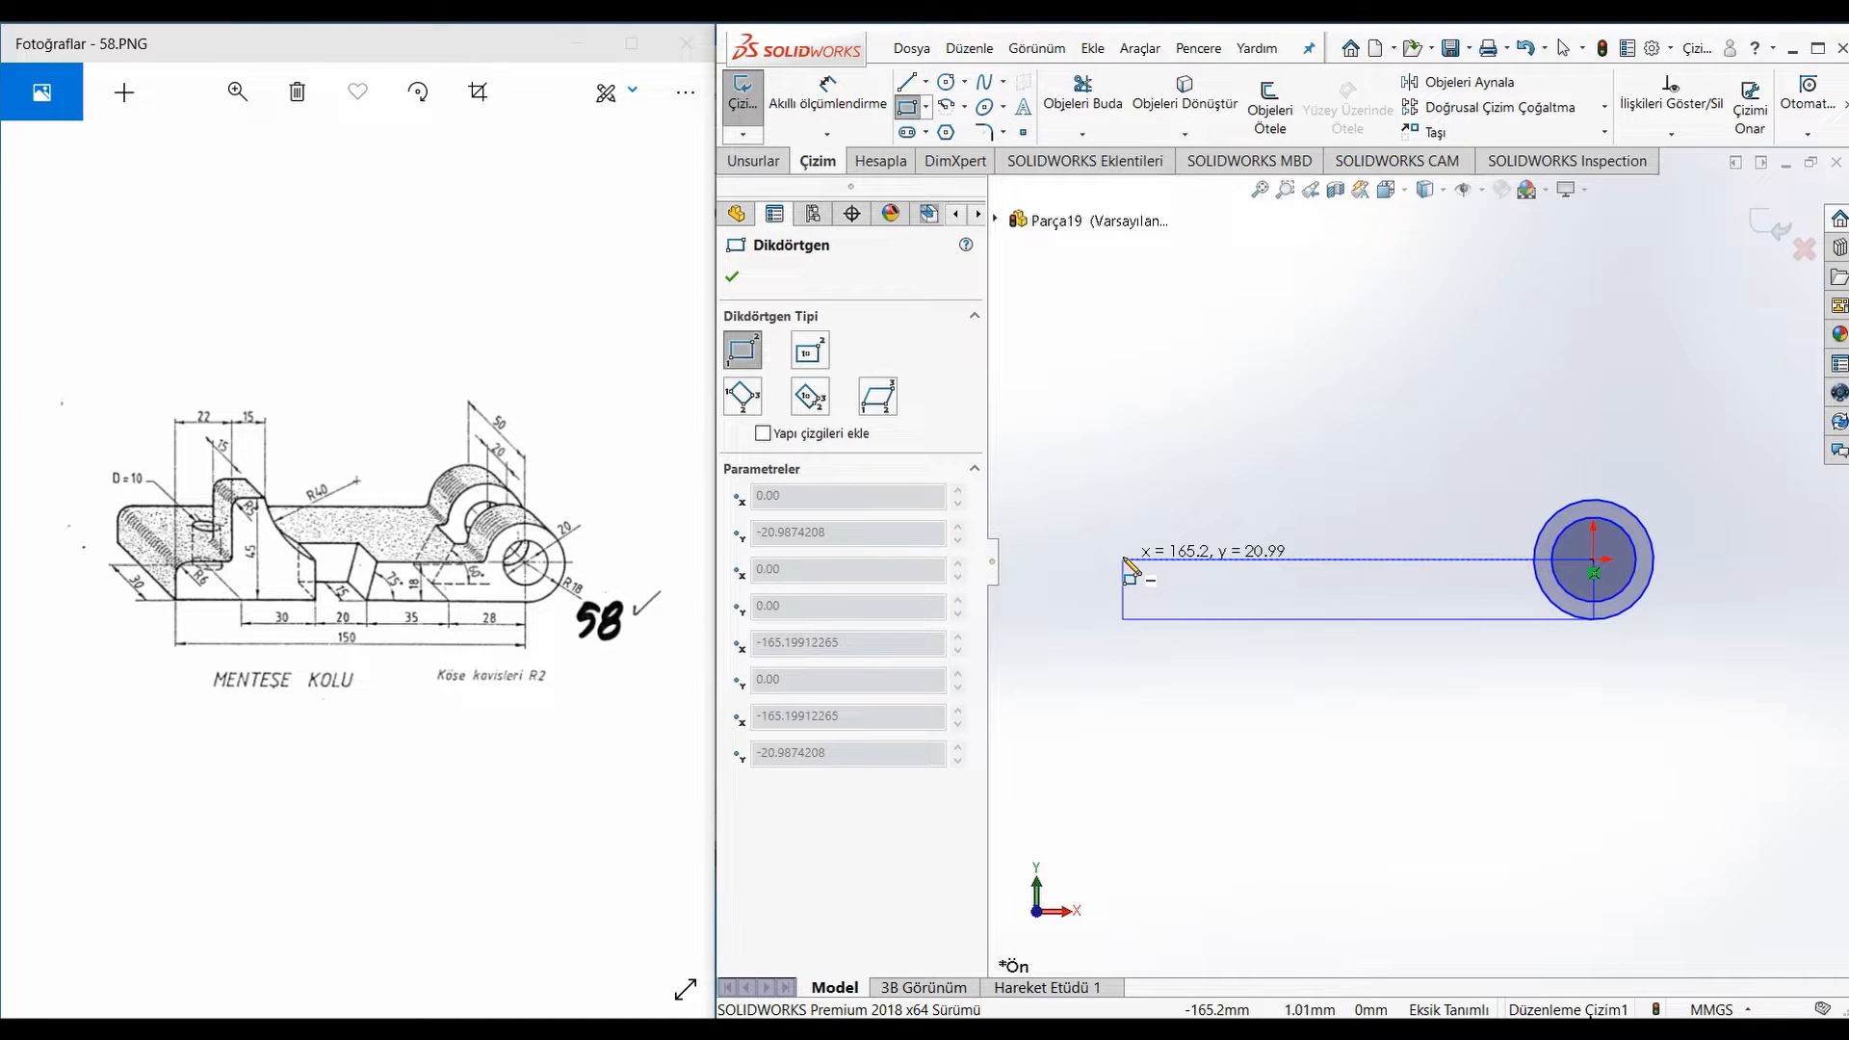
{"action": "left_click", "coordinate": [1124, 558]}
Dimension the rectangle's left edge to 18 mm
{"action": "right_click_drag", "start_coordinate": [1326, 759], "coordinate": [1390, 366]}
{"action": "left_click", "coordinate": [1125, 604]}
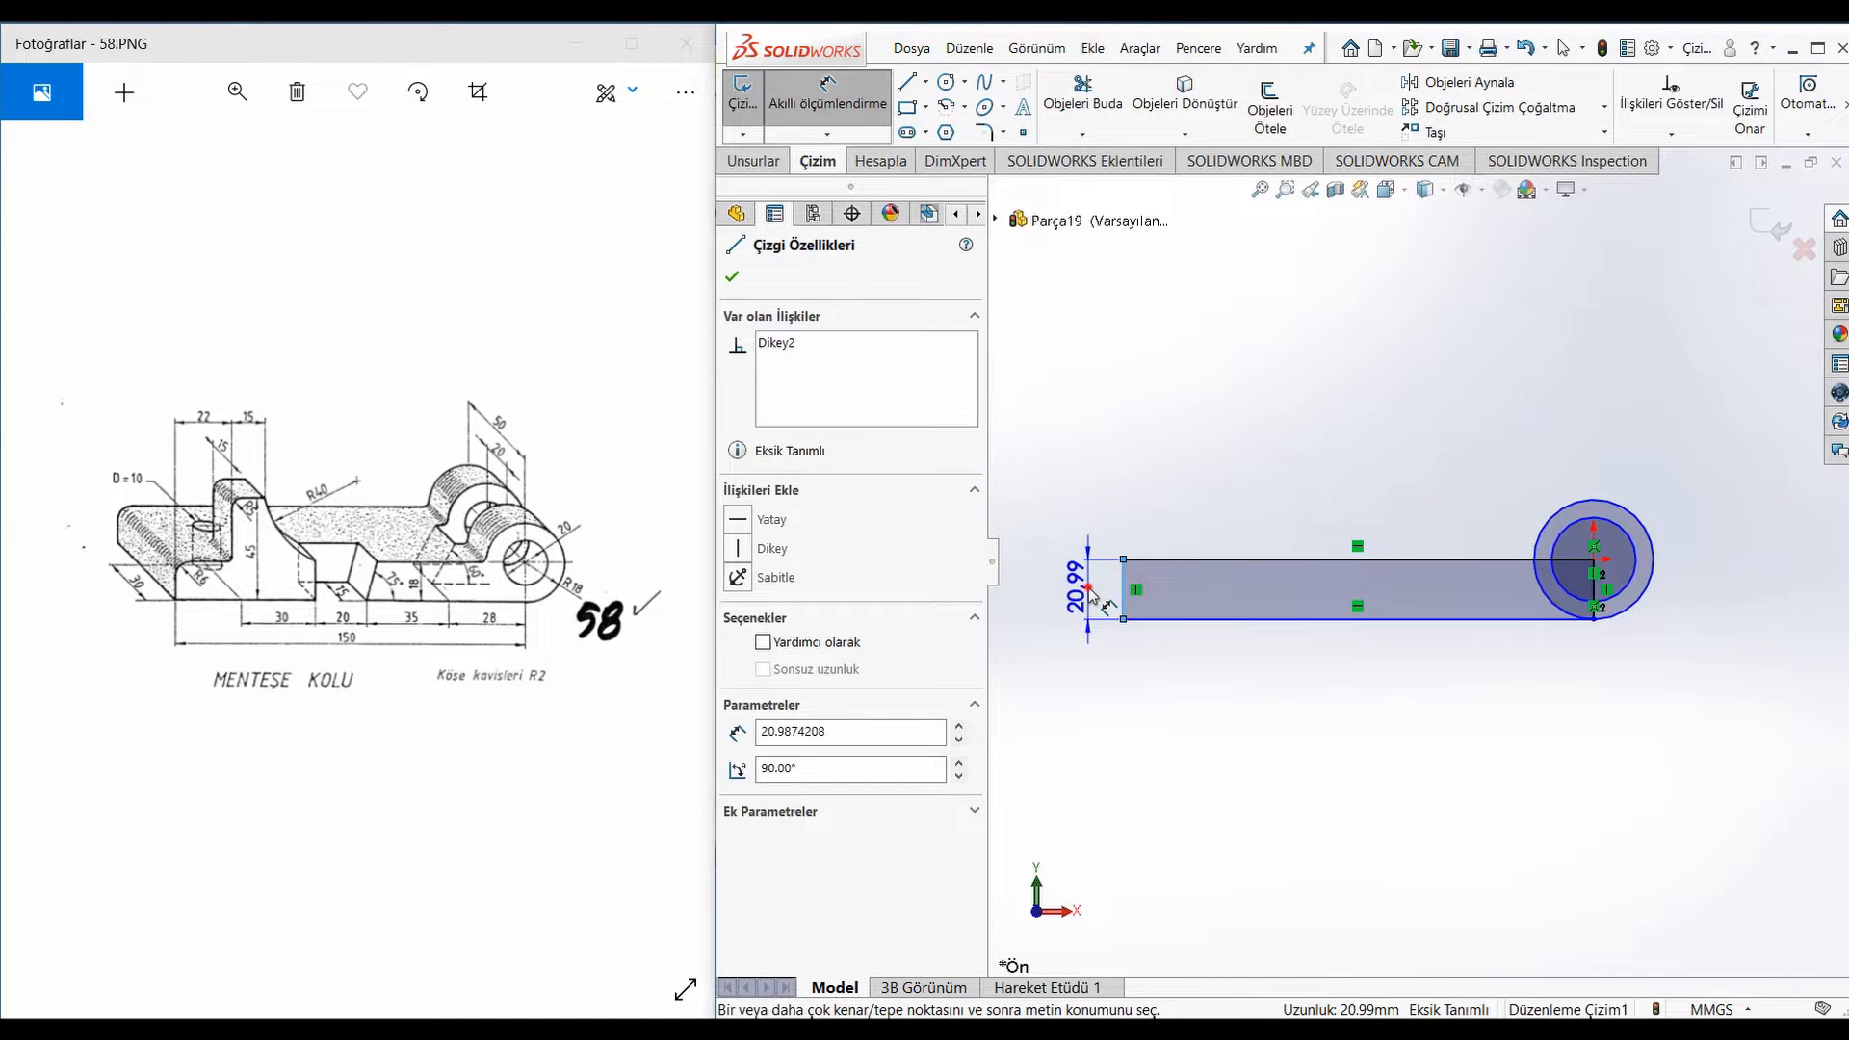
{"action": "left_click", "coordinate": [1091, 594]}
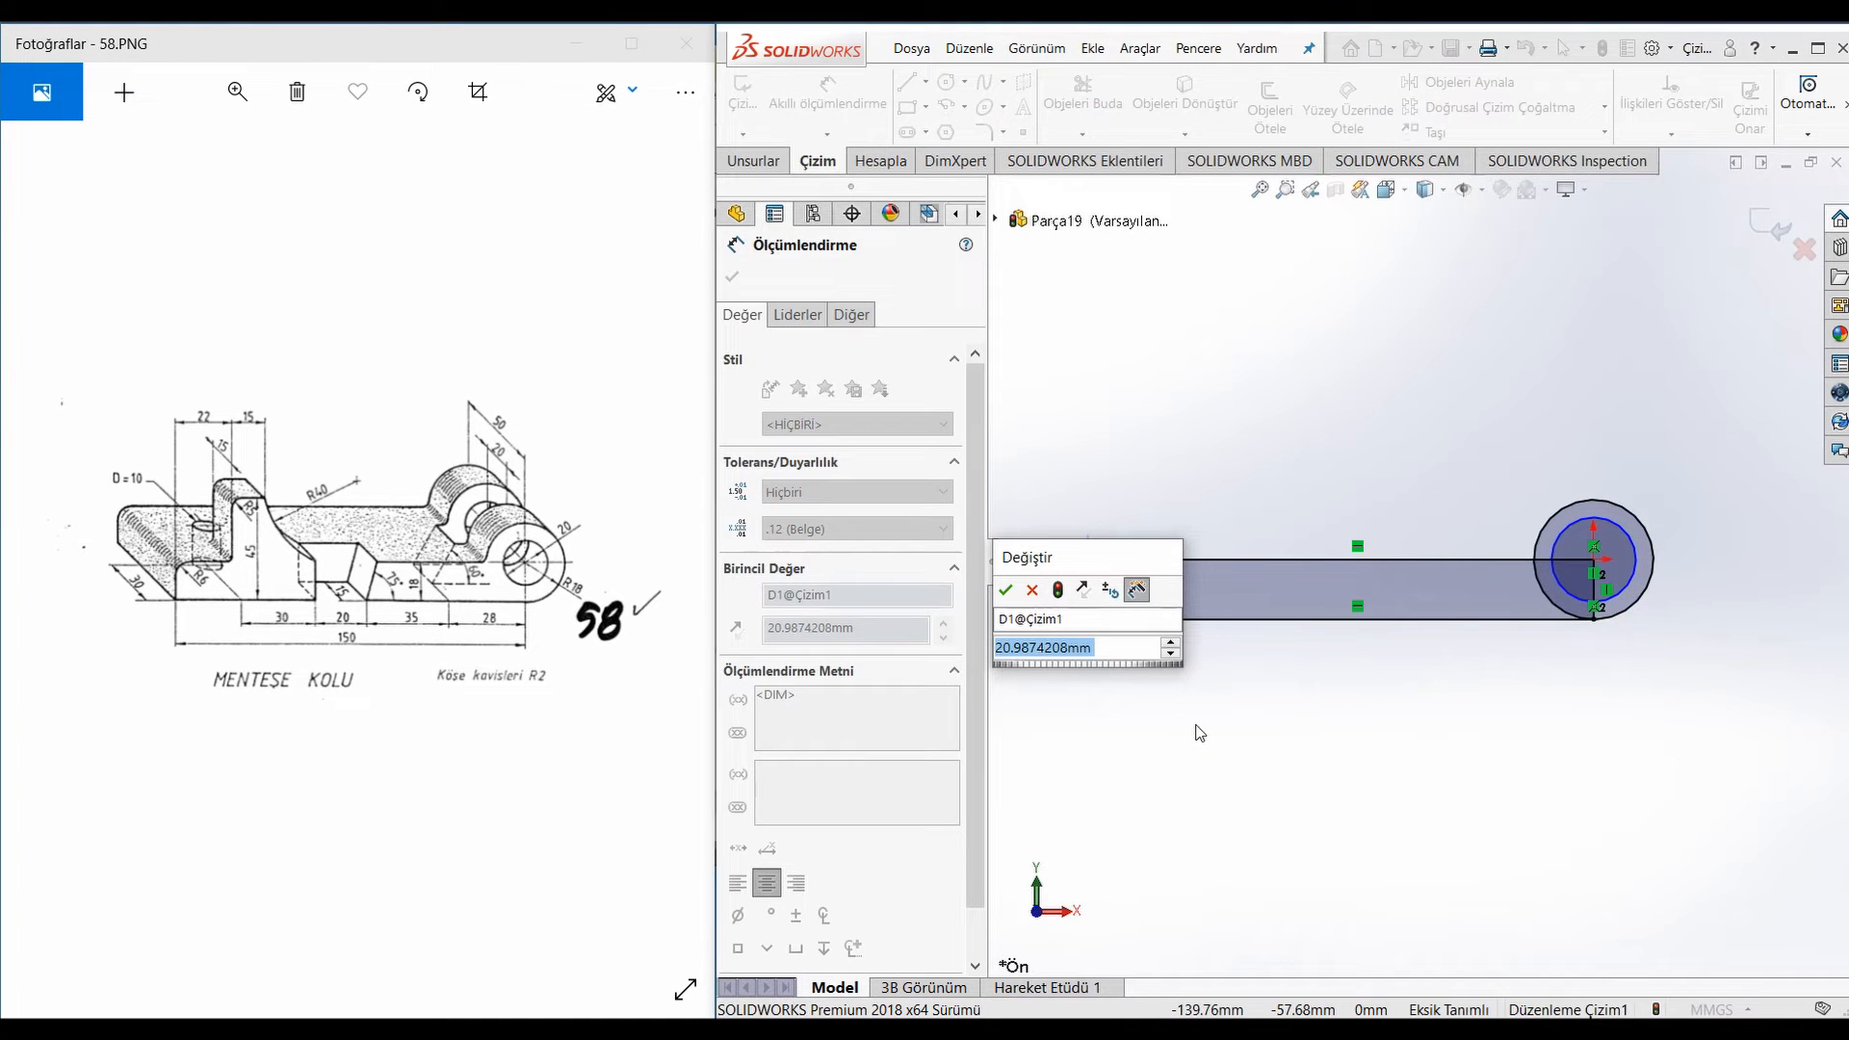
{"action": "type", "text": "1"}
{"action": "key", "text": "Return"}
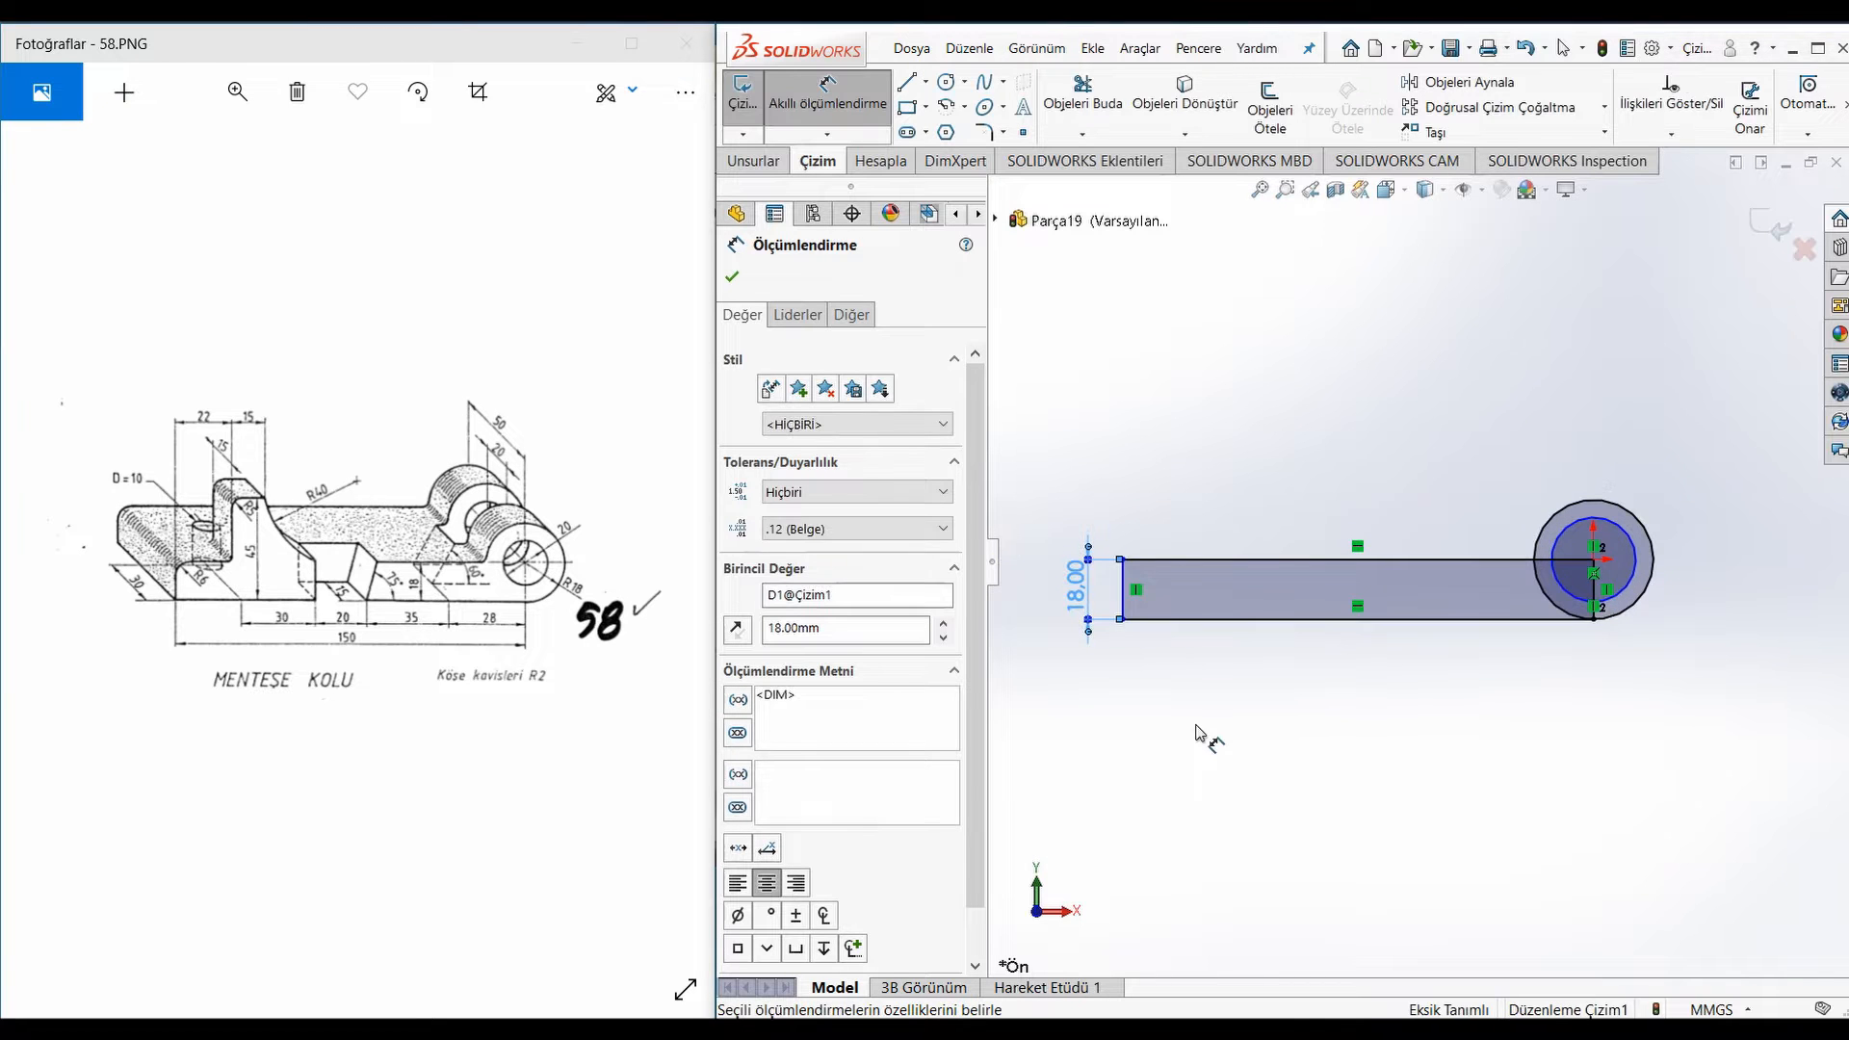
Dimension the inner circle to a diameter of 20 mm
{"action": "scroll", "coordinate": [1457, 729], "scroll_direction": "down", "scroll_amount": 2}
{"action": "scroll", "coordinate": [1524, 576], "scroll_direction": "up", "scroll_amount": 2}
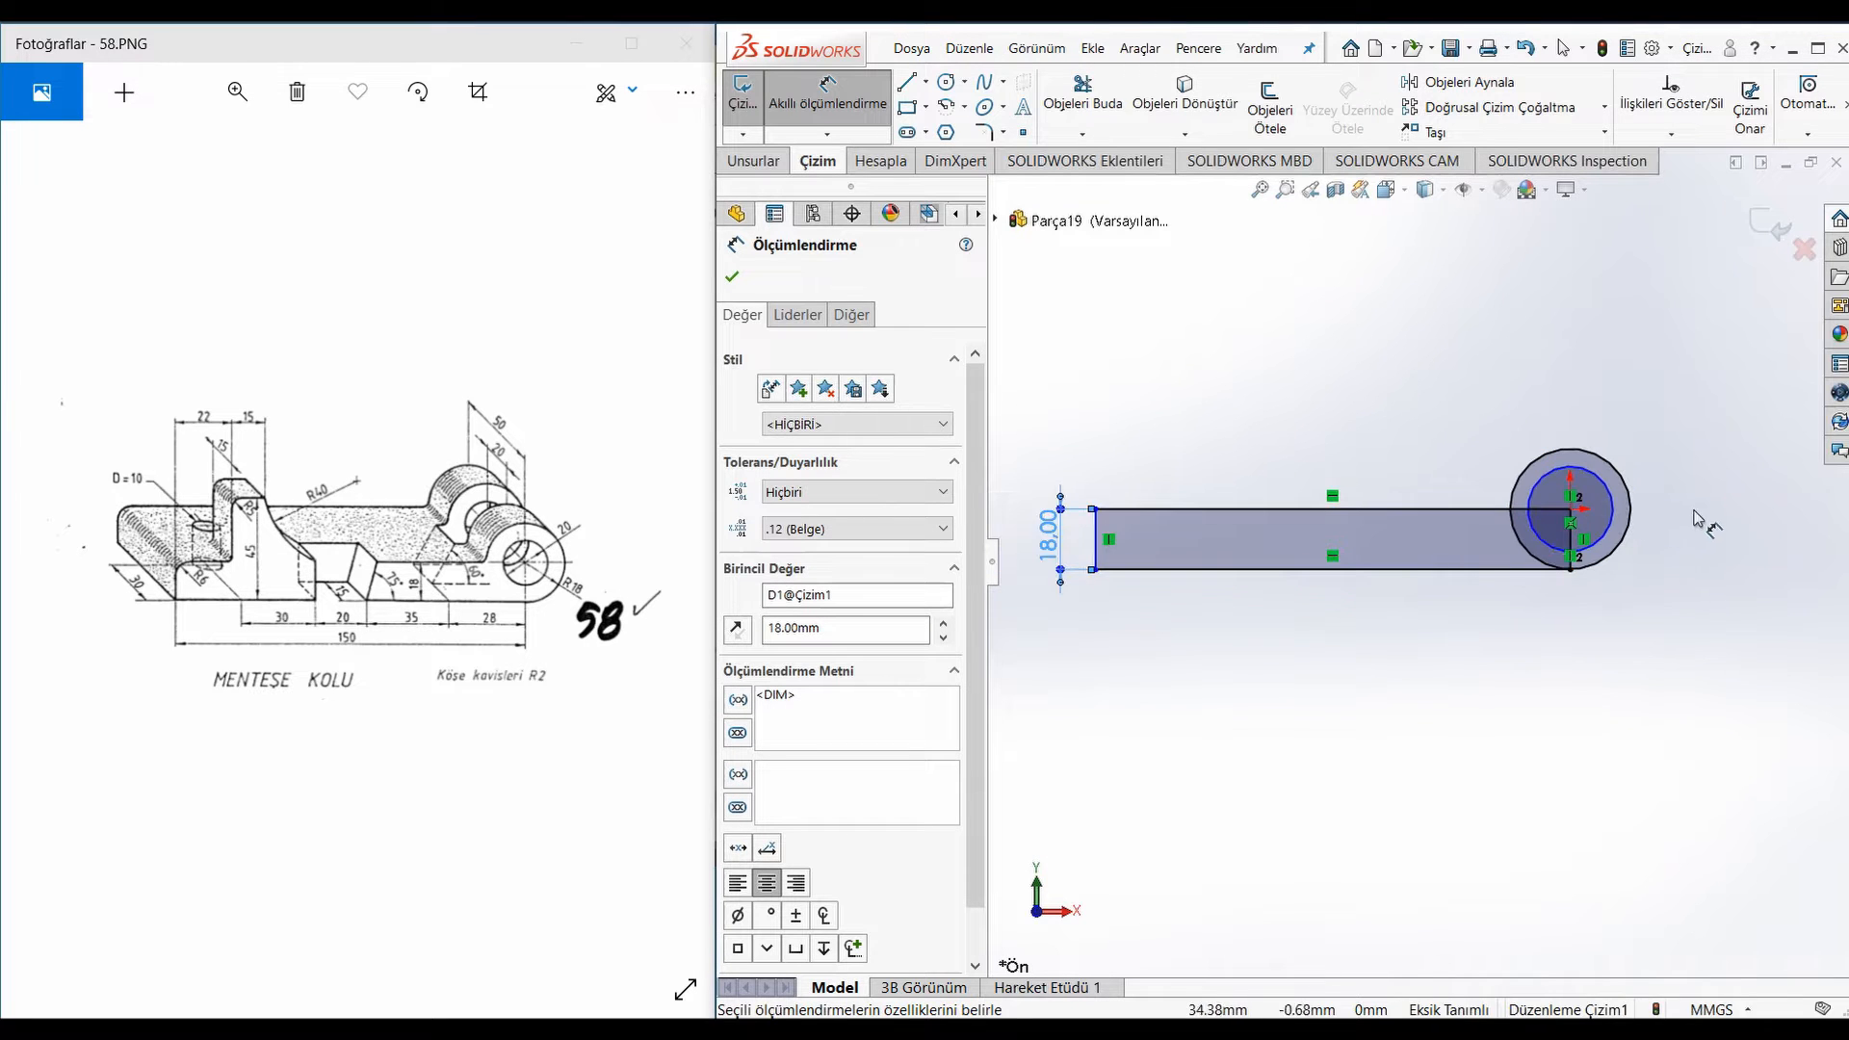
{"action": "left_click", "coordinate": [1611, 520]}
{"action": "left_click", "coordinate": [1677, 433]}
{"action": "type", "text": "20"}
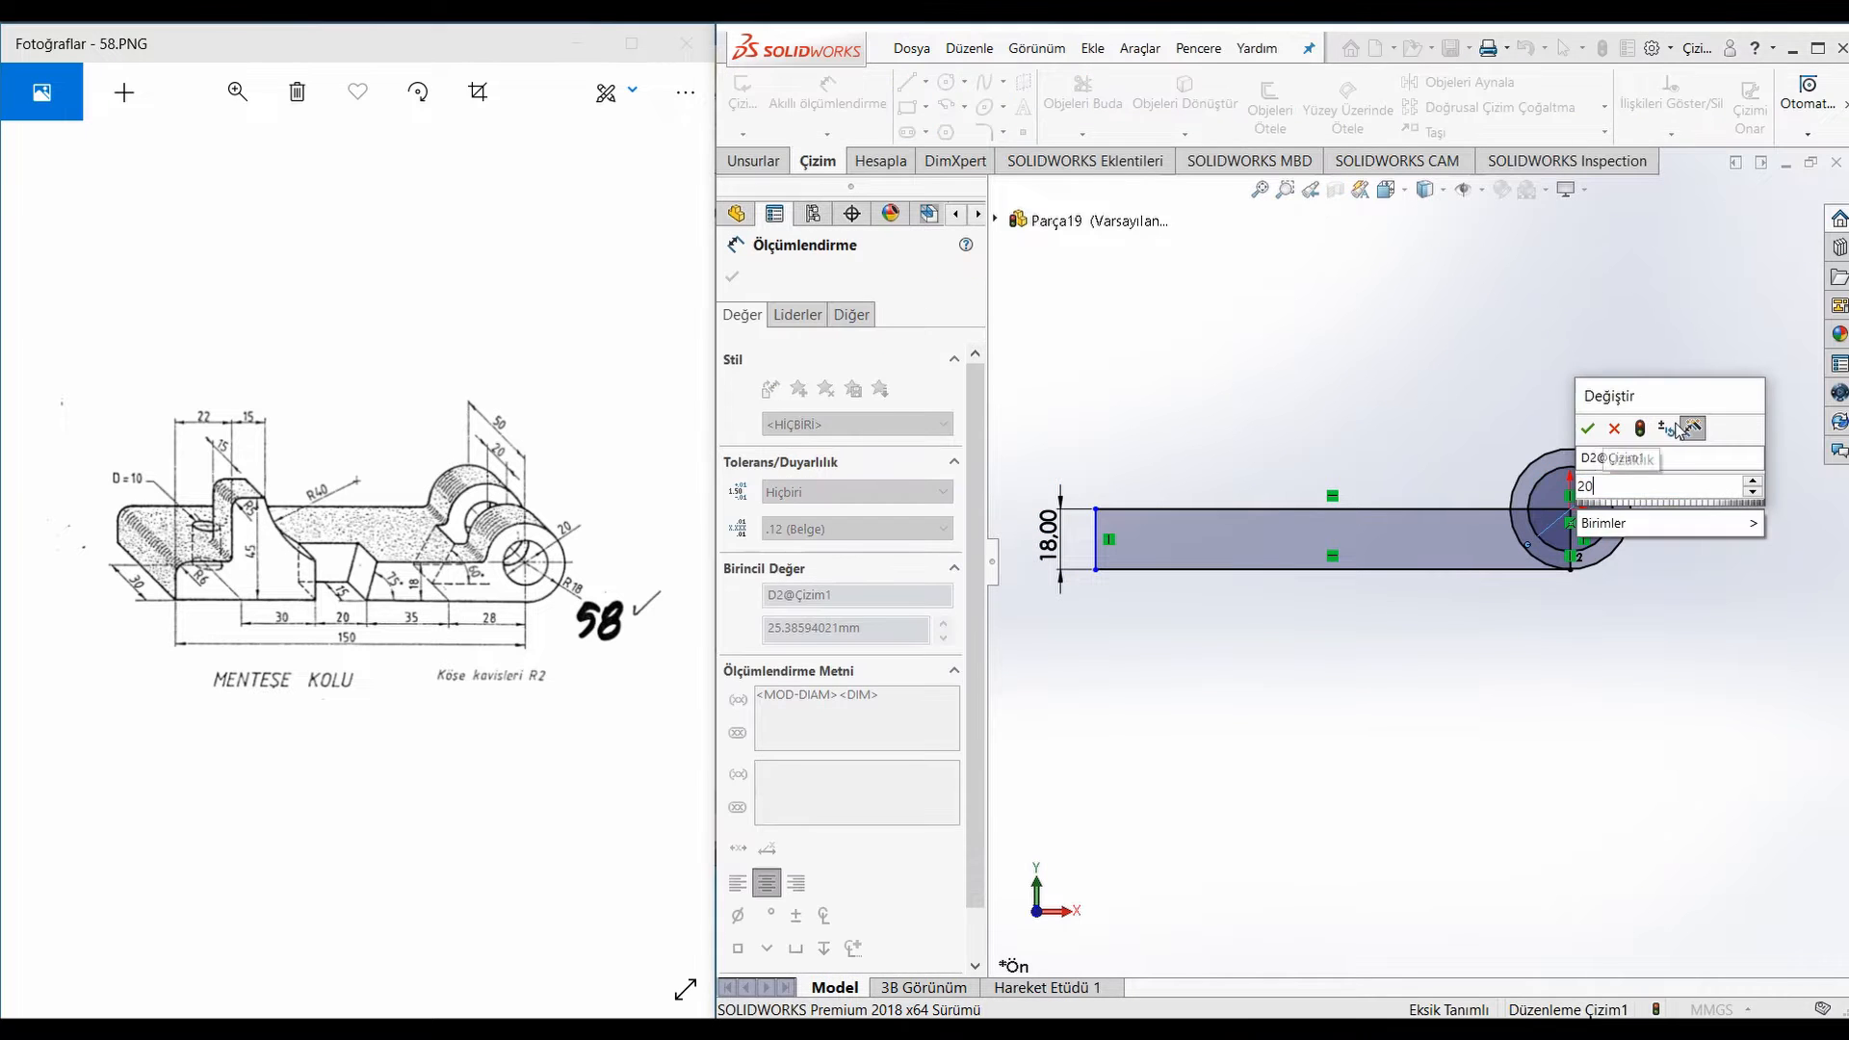
{"action": "key", "text": "Return"}
{"action": "left_click", "coordinate": [1357, 751]}
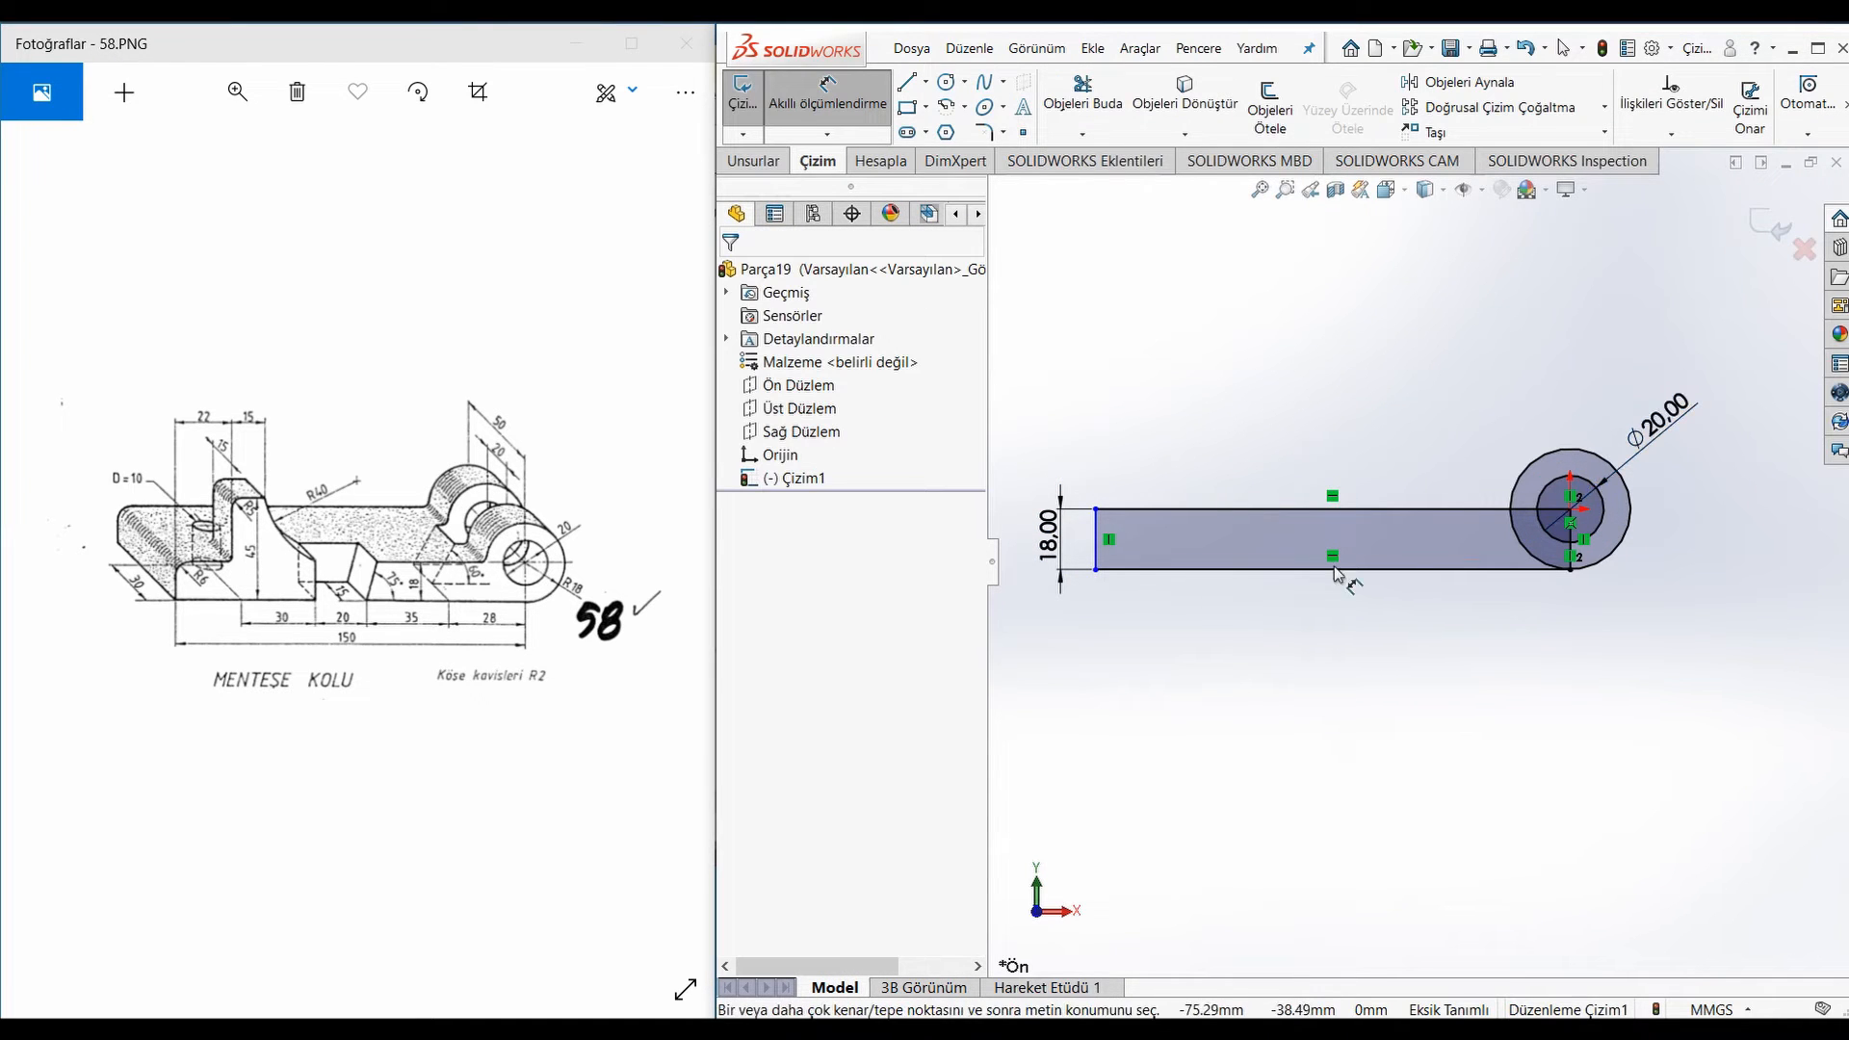
Trim away the rectangle's line segments that lie inside the outer circle
{"action": "left_click", "coordinate": [1101, 104]}
{"action": "scroll", "coordinate": [1541, 506], "scroll_direction": "down", "scroll_amount": 3}
{"action": "left_click", "coordinate": [1515, 585]}
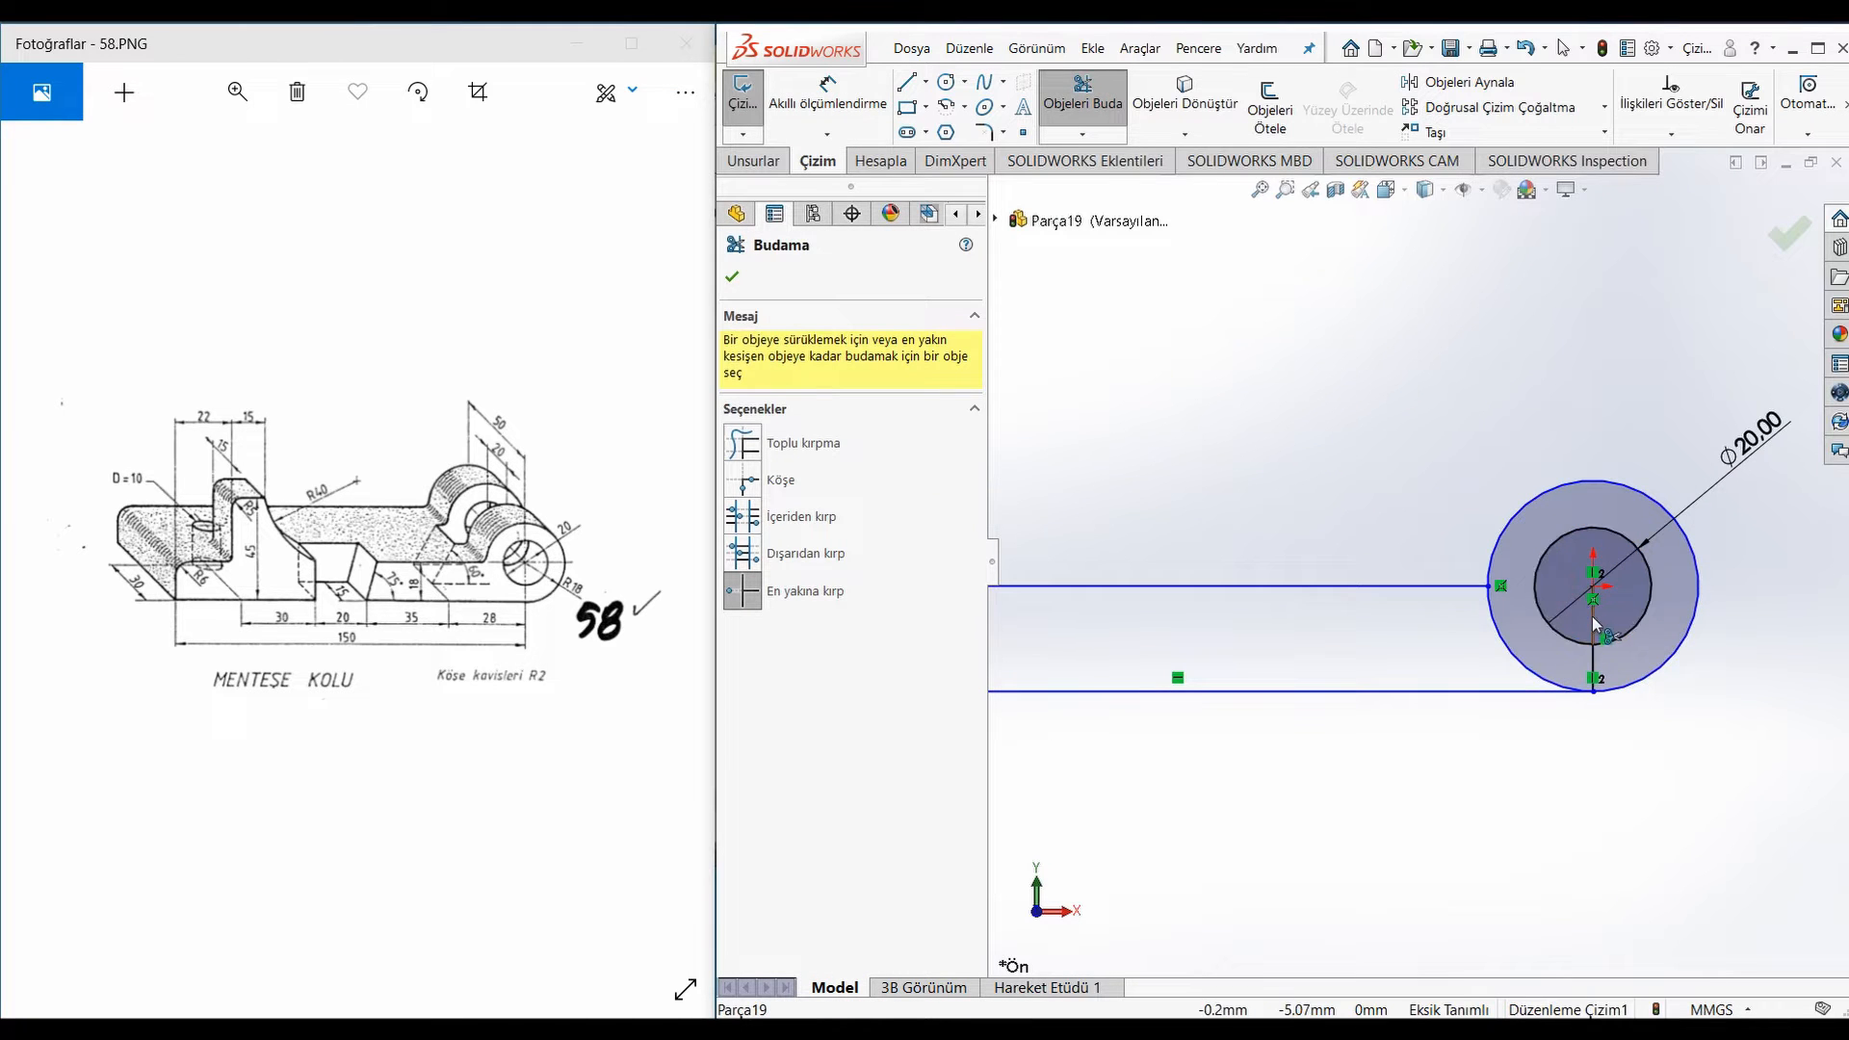
{"action": "scroll", "coordinate": [1445, 674], "scroll_direction": "up", "scroll_amount": 2}
{"action": "scroll", "coordinate": [1207, 576], "scroll_direction": "up", "scroll_amount": 1}
{"action": "key", "text": "Escape"}
Dimension the profile's lower edge to a length of 150 mm
{"action": "right_click_drag", "start_coordinate": [1425, 764], "coordinate": [1368, 633]}
{"action": "left_click", "coordinate": [1366, 626]}
{"action": "left_click", "coordinate": [1358, 713]}
{"action": "type", "text": "150"}
{"action": "key", "text": "Return"}
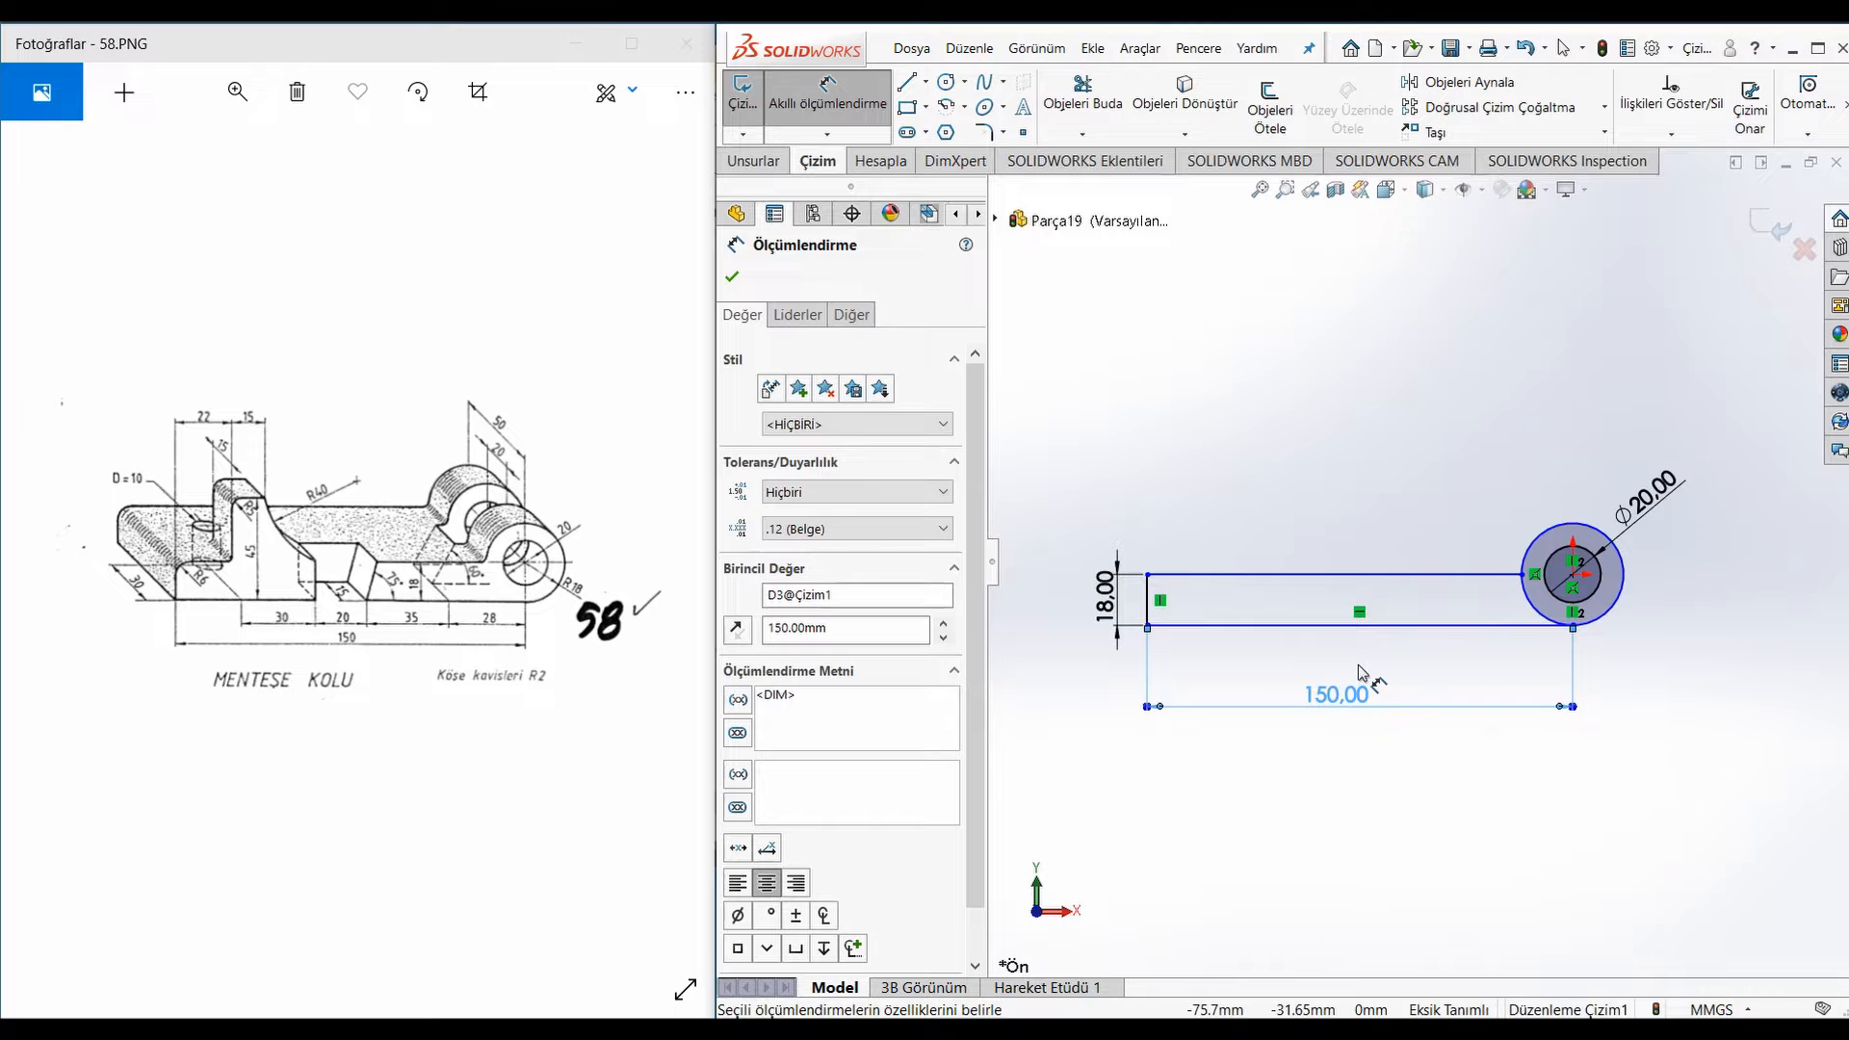
{"action": "scroll", "coordinate": [1522, 576], "scroll_direction": "up", "scroll_amount": 1}
{"action": "key", "text": "Escape"}
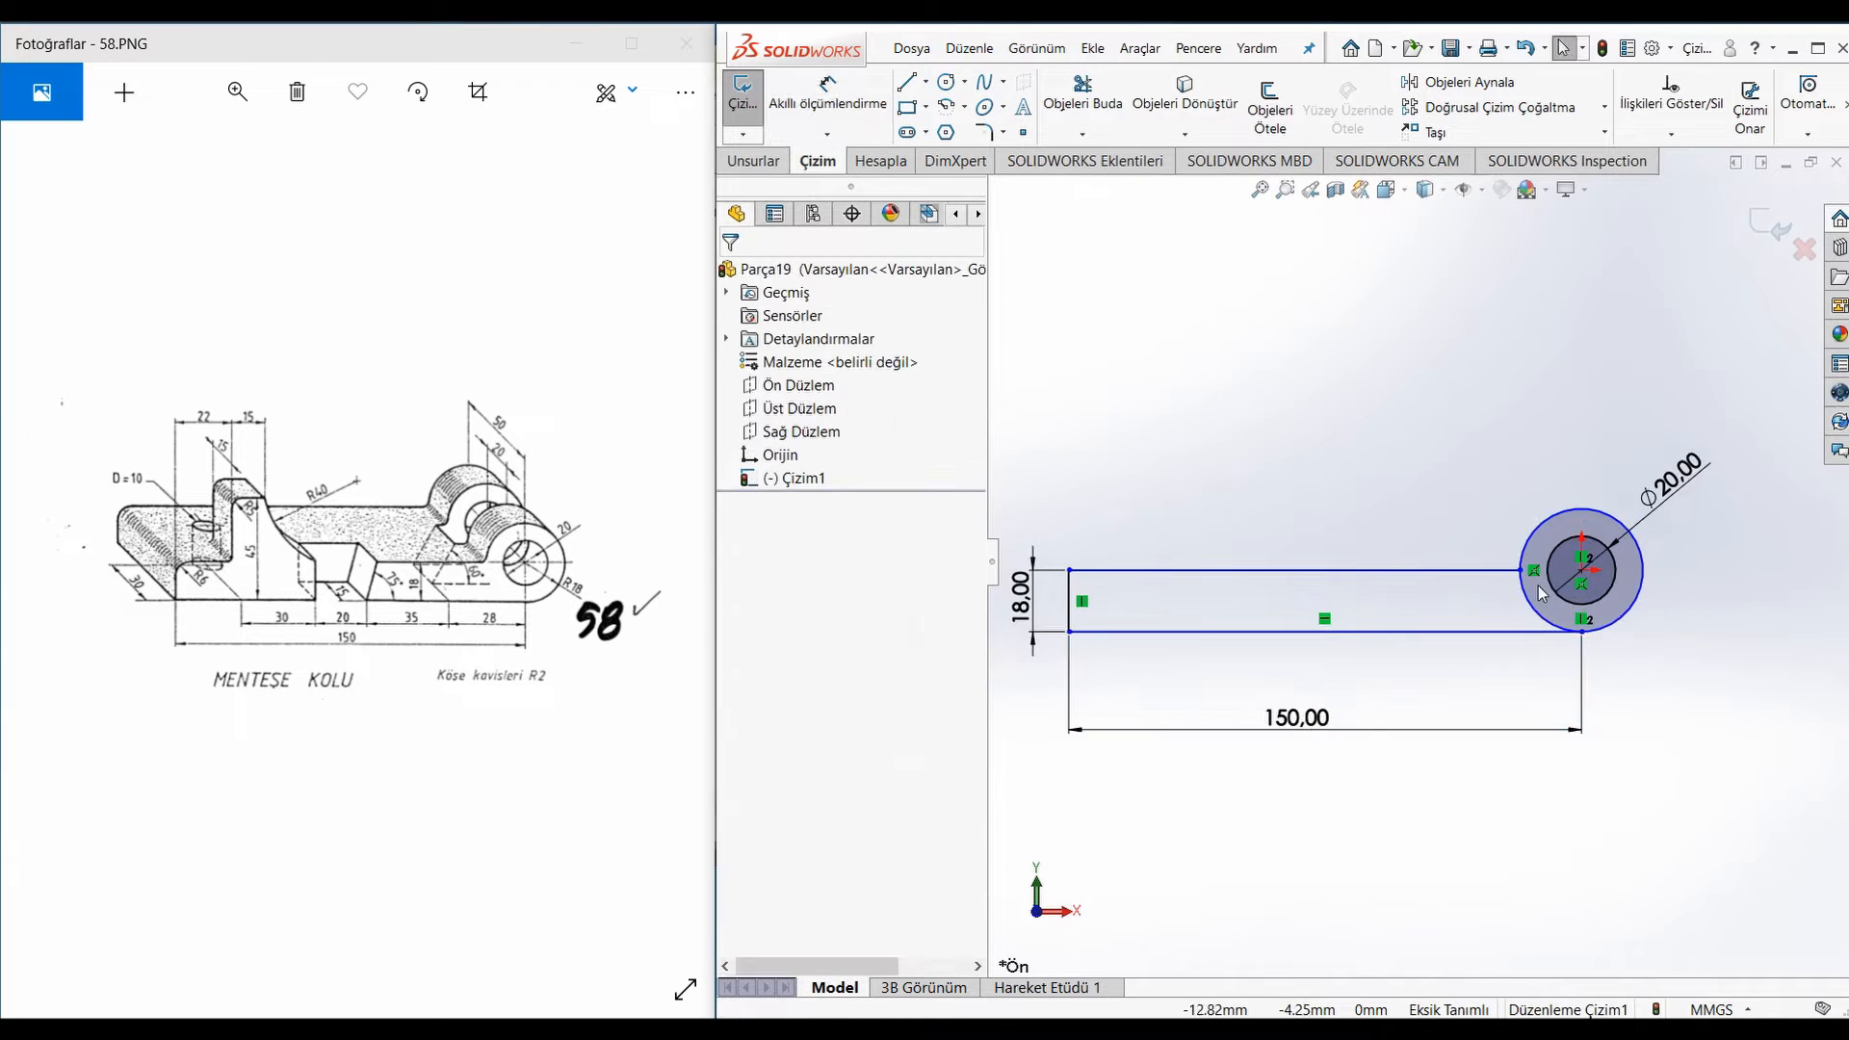
Add a horizontal relation between the trimmed upper line's right endpoint and the circles' centre
{"action": "left_click", "coordinate": [1520, 570]}
{"action": "left_click", "coordinate": [1581, 570], "text": "ctrl"}
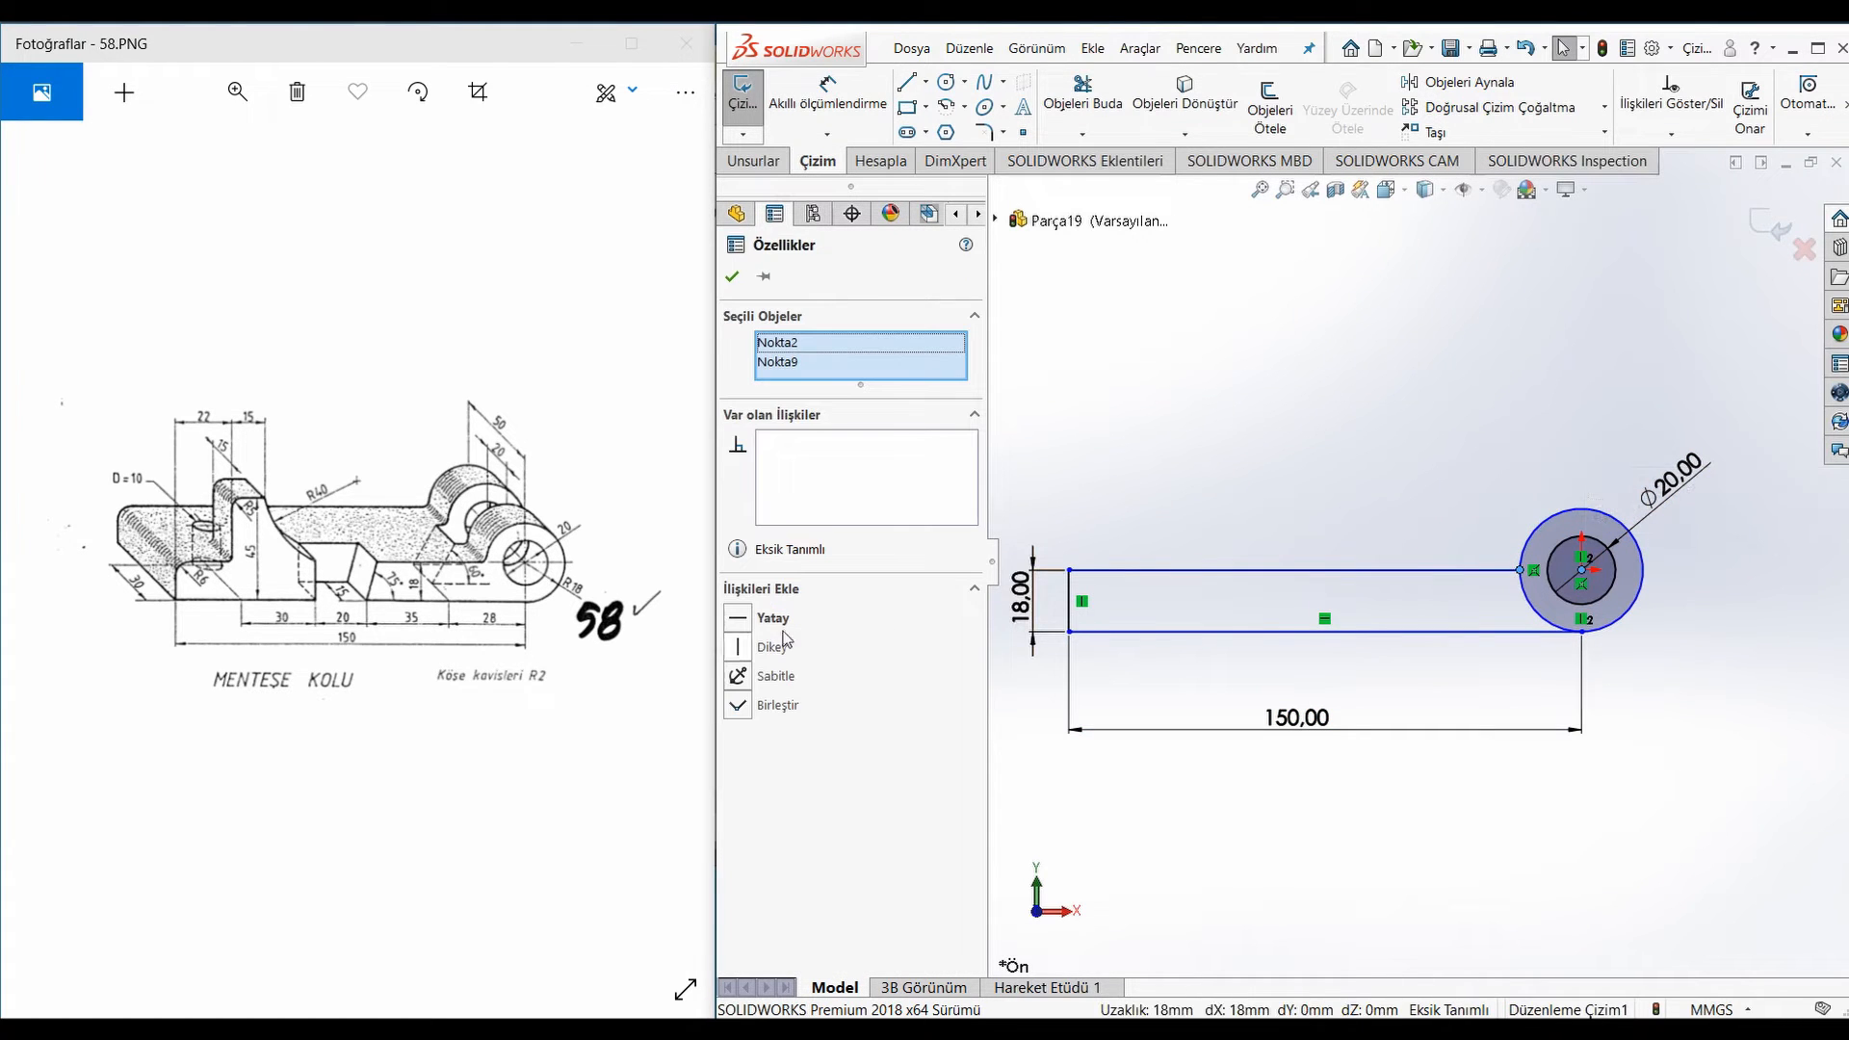
{"action": "left_click", "coordinate": [737, 624]}
{"action": "left_click", "coordinate": [1377, 788]}
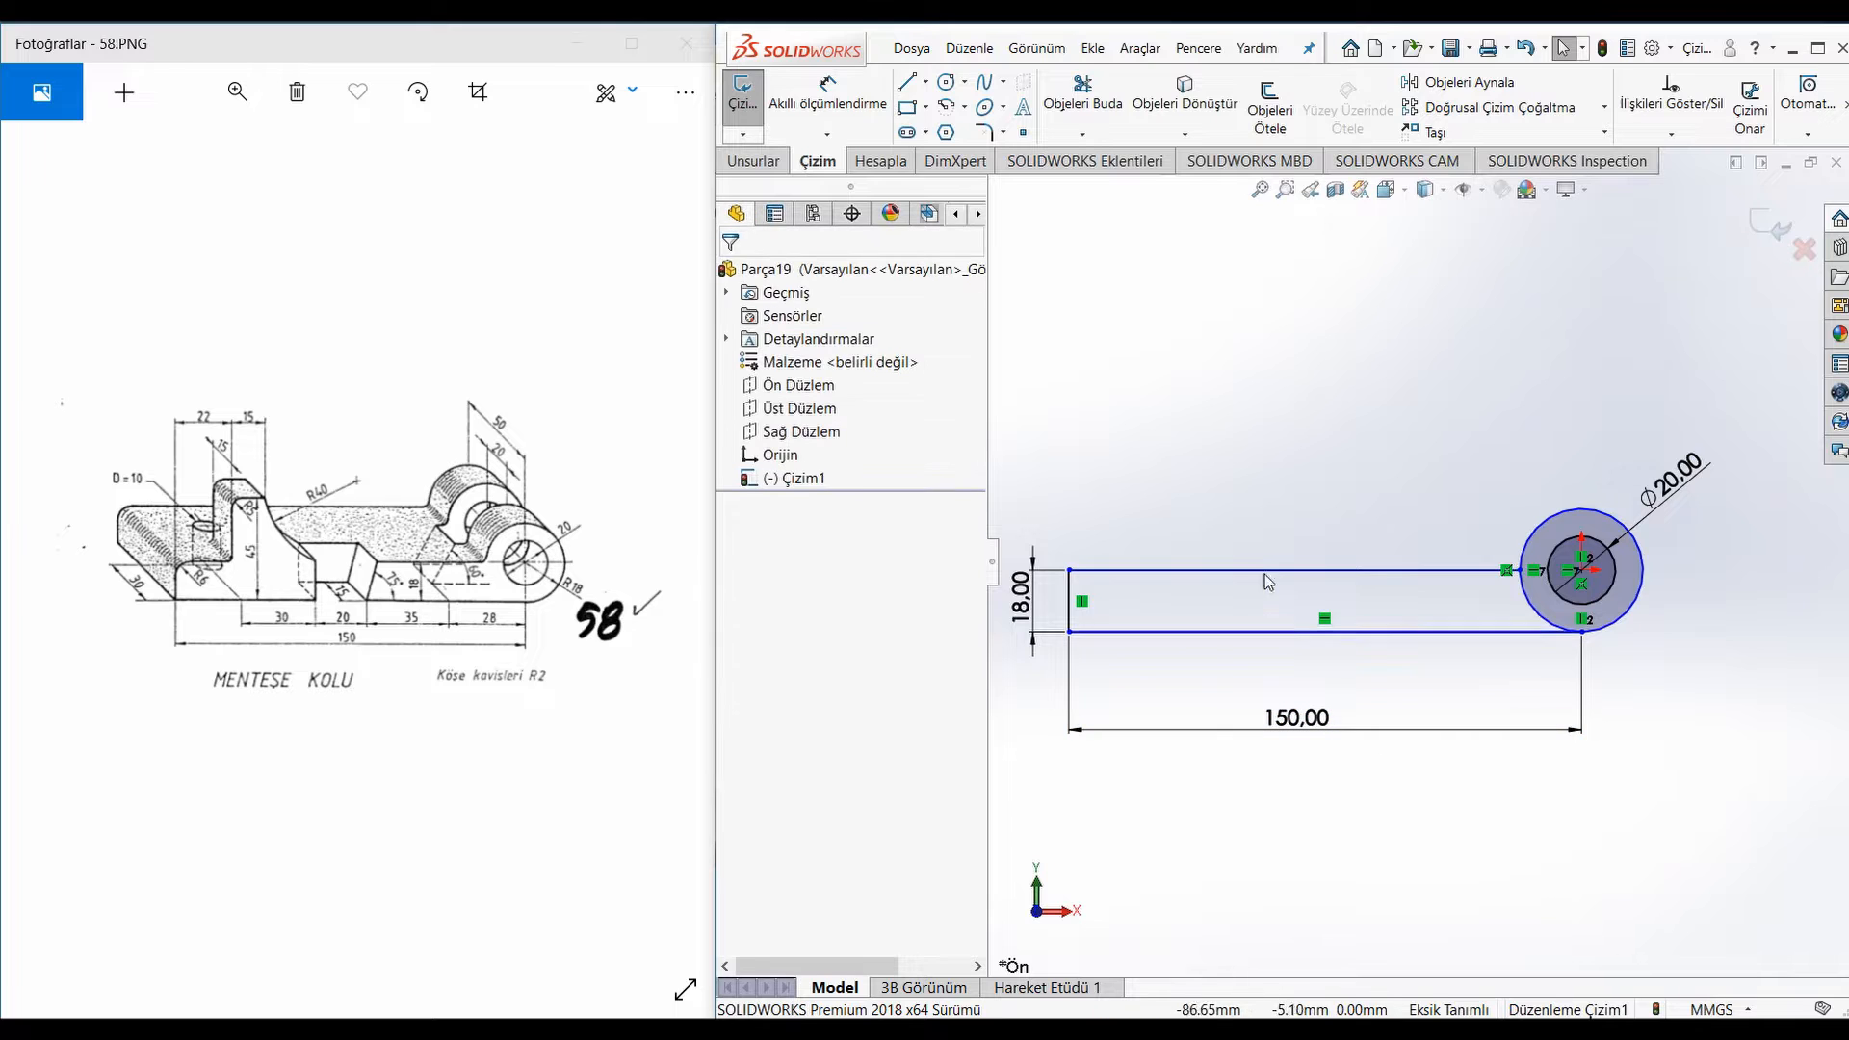
Make the lower line tangent to the outer circle
{"action": "left_click", "coordinate": [1594, 638]}
{"action": "left_click", "coordinate": [1396, 632], "text": "ctrl"}
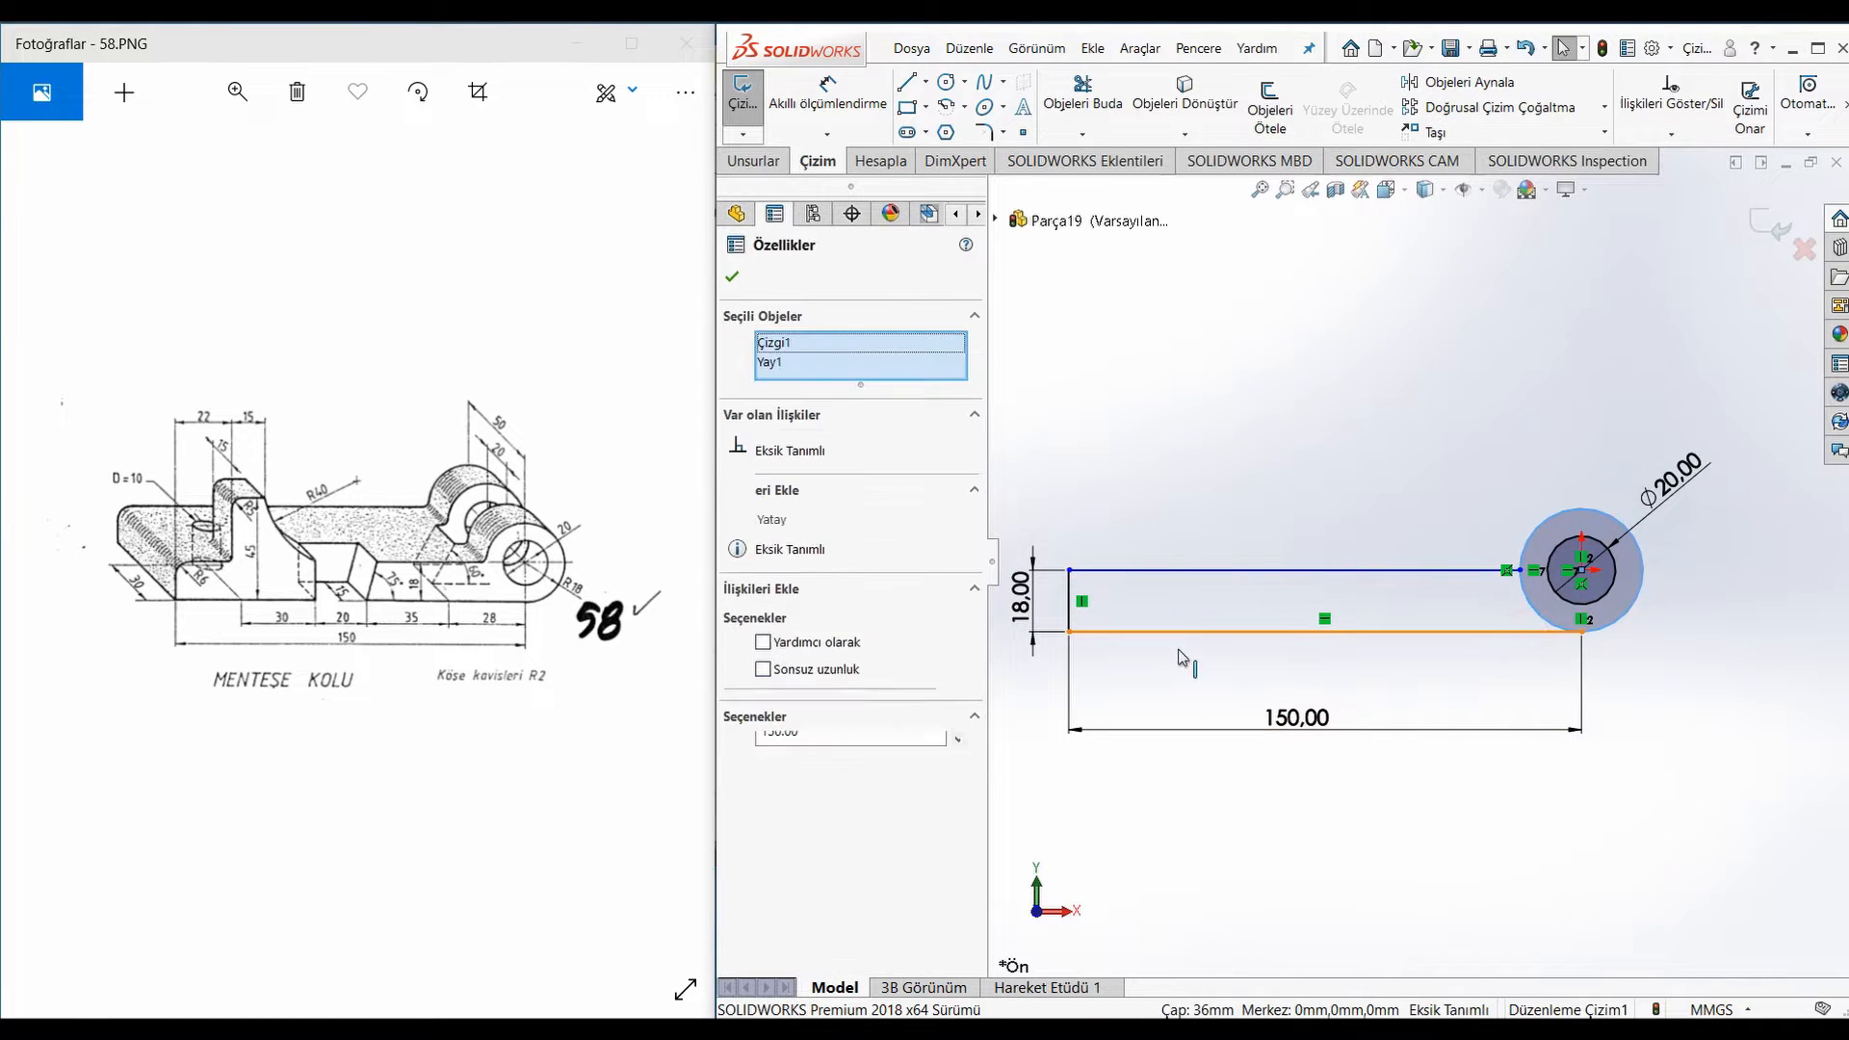
{"action": "left_click", "coordinate": [738, 618]}
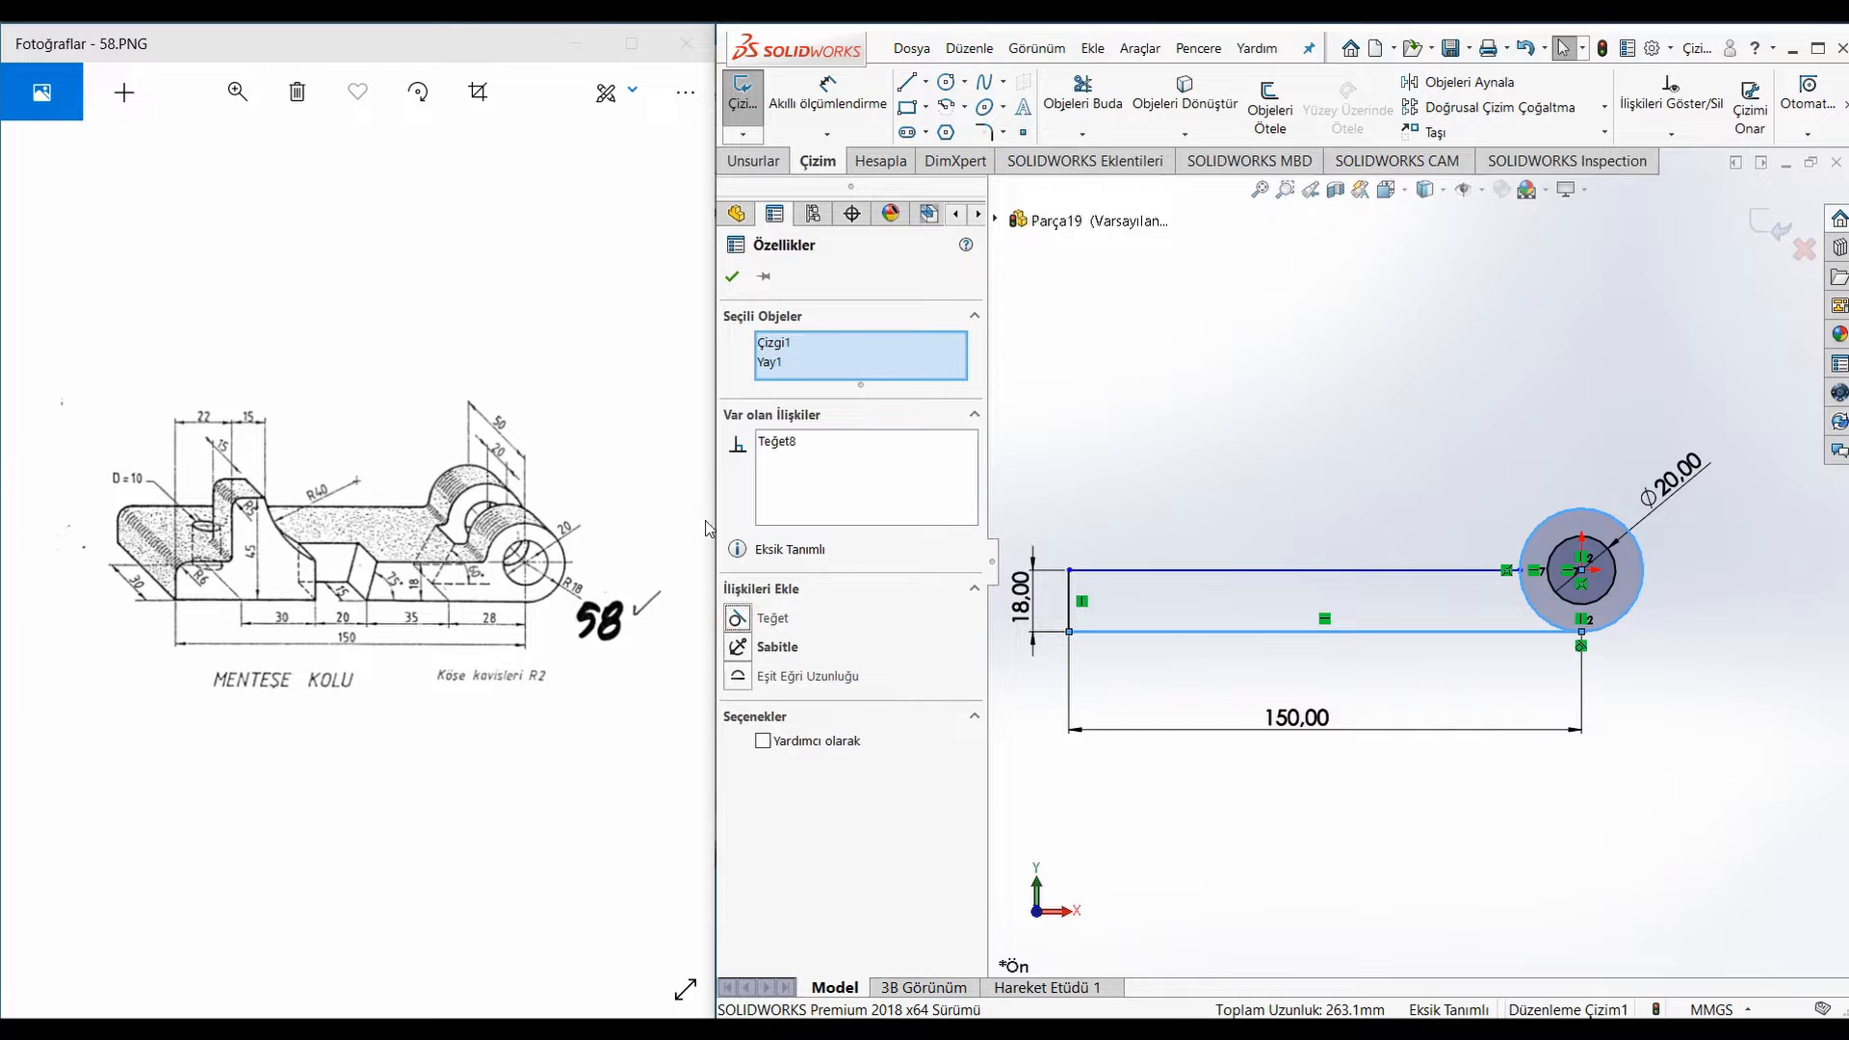
{"action": "left_click", "coordinate": [732, 277]}
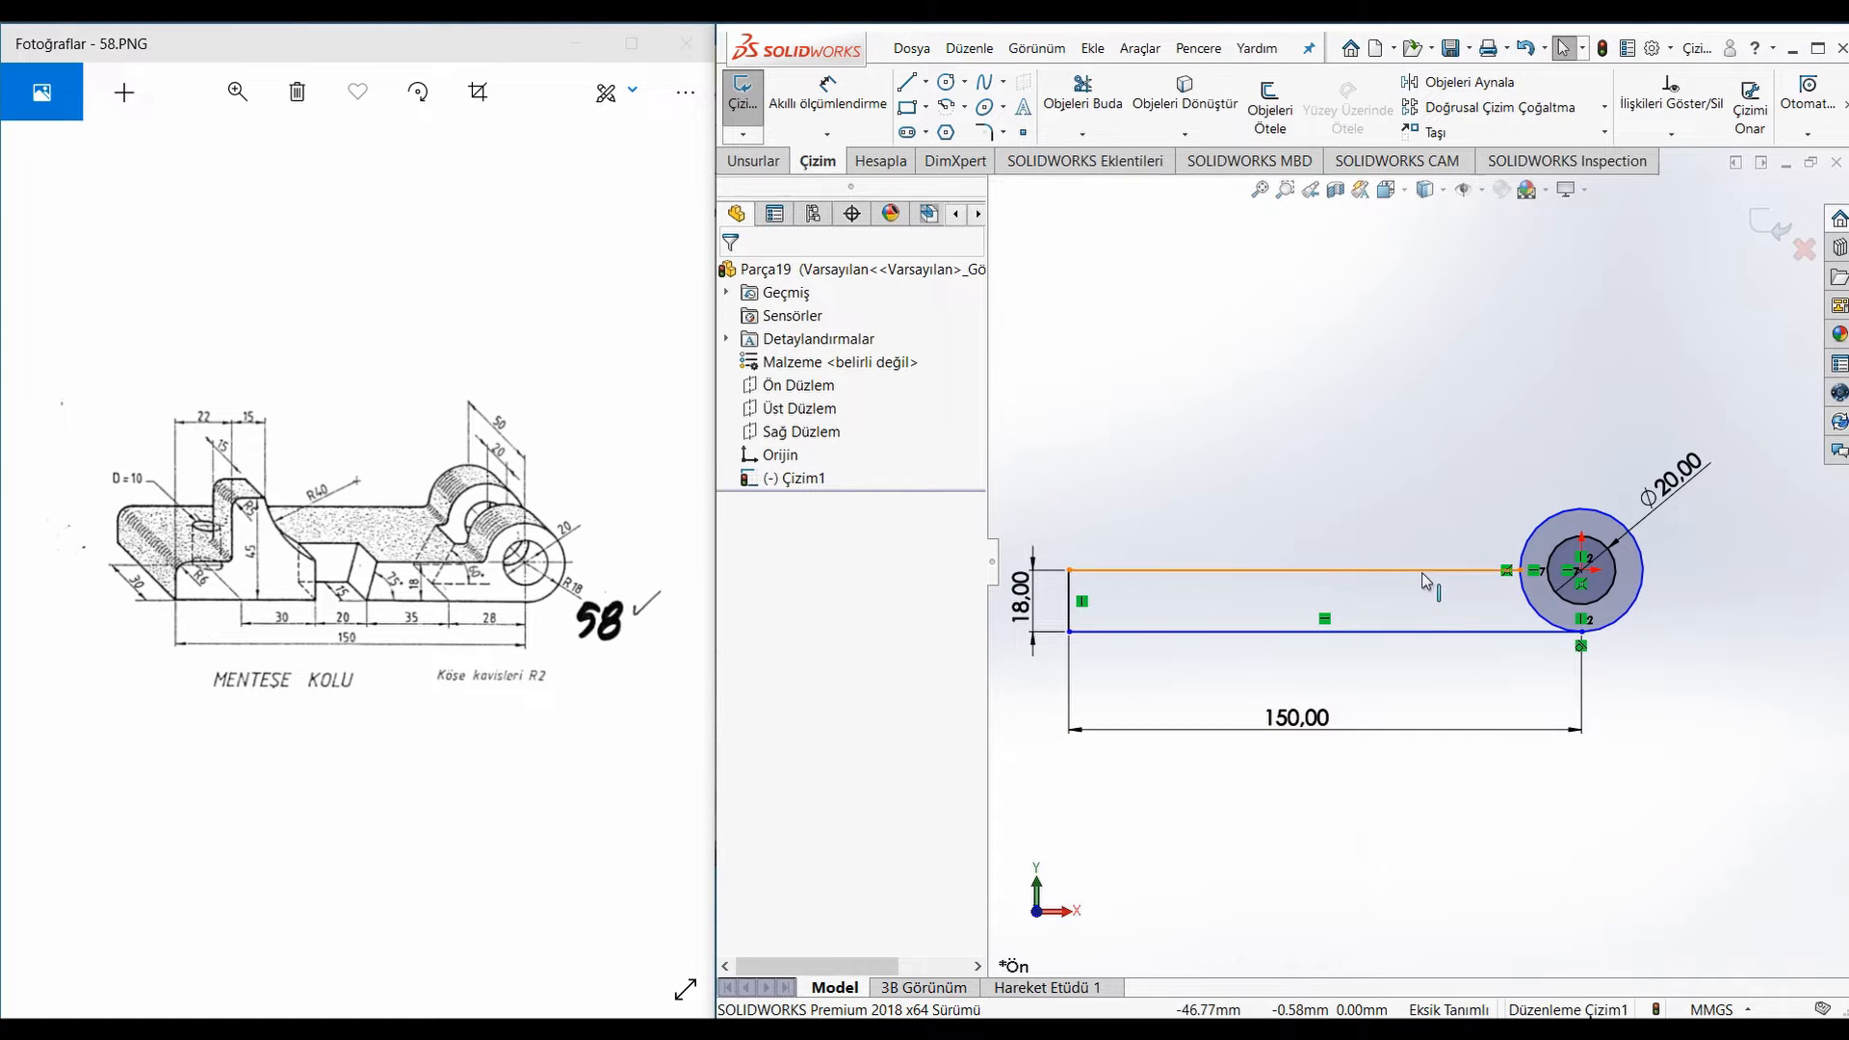
Round the upper left corner of the bar profile with a 6 mm sketch fillet
{"action": "scroll", "coordinate": [1274, 644], "scroll_direction": "up", "scroll_amount": 1}
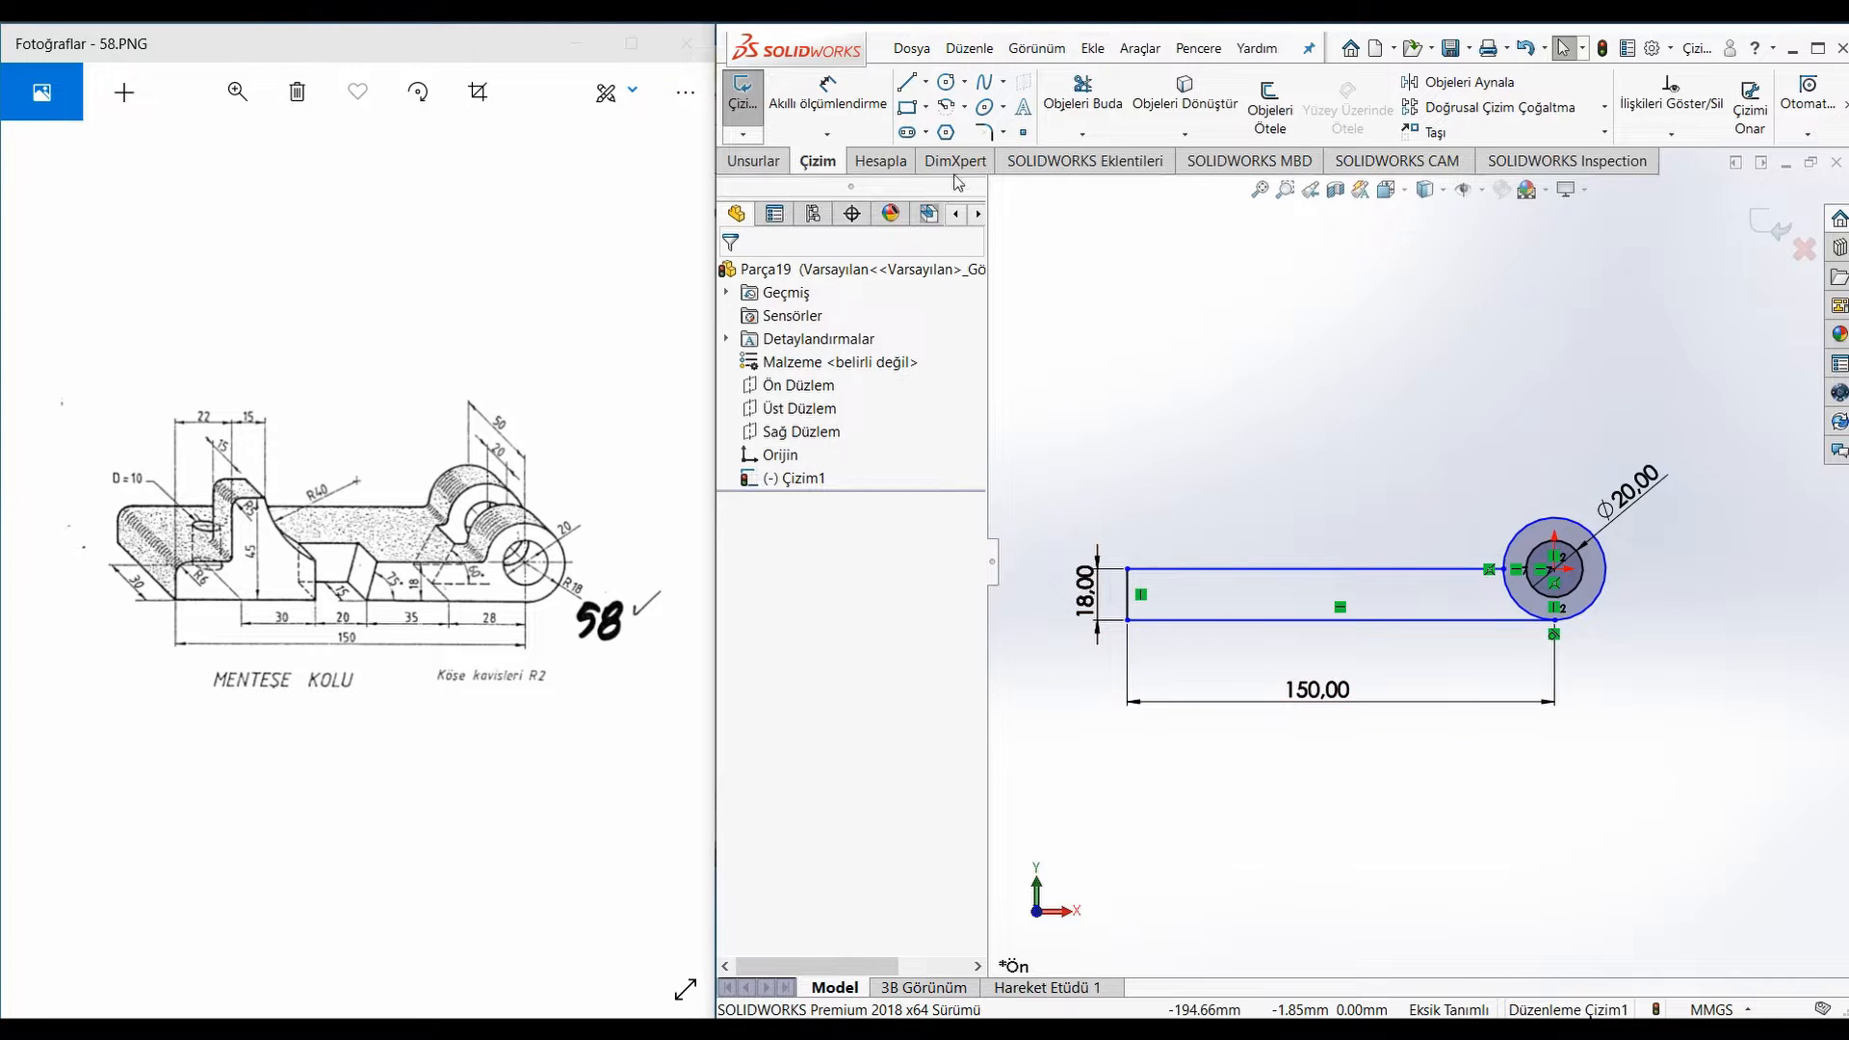
{"action": "left_click", "coordinate": [981, 134]}
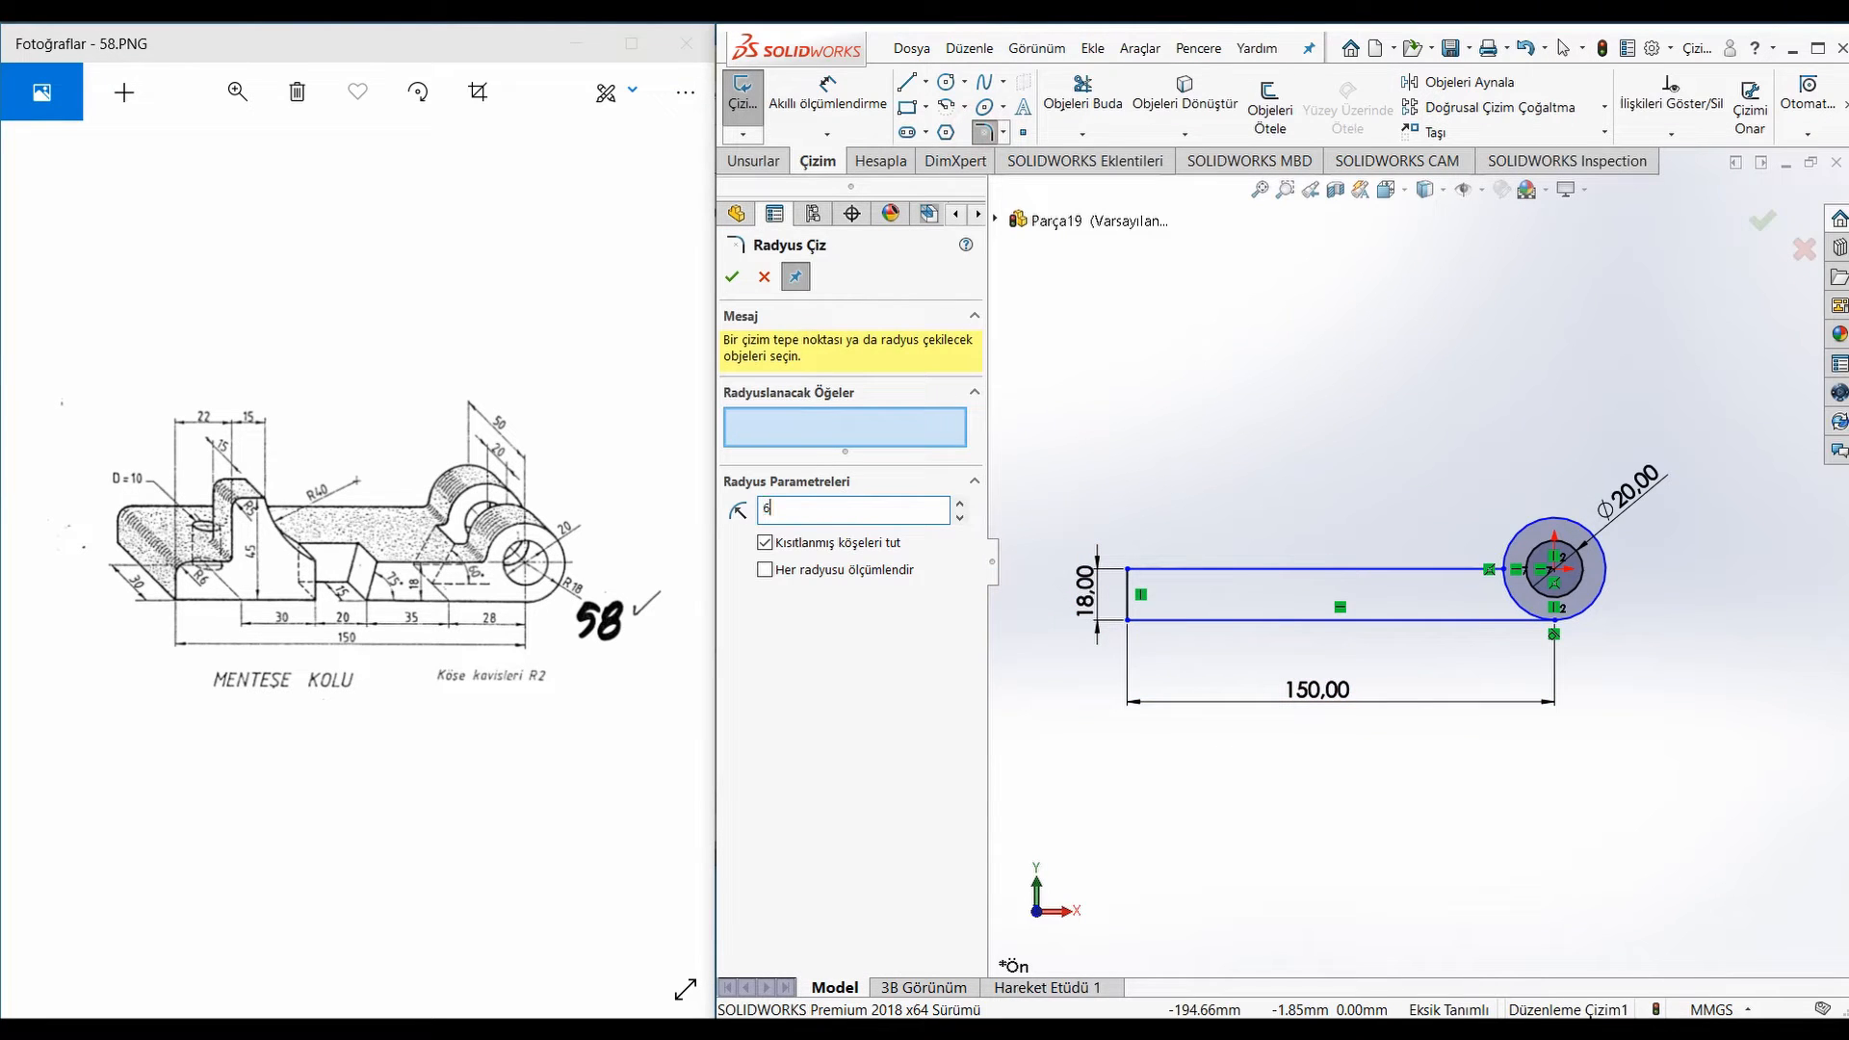
{"action": "type", "text": "6"}
{"action": "key", "text": "Return"}
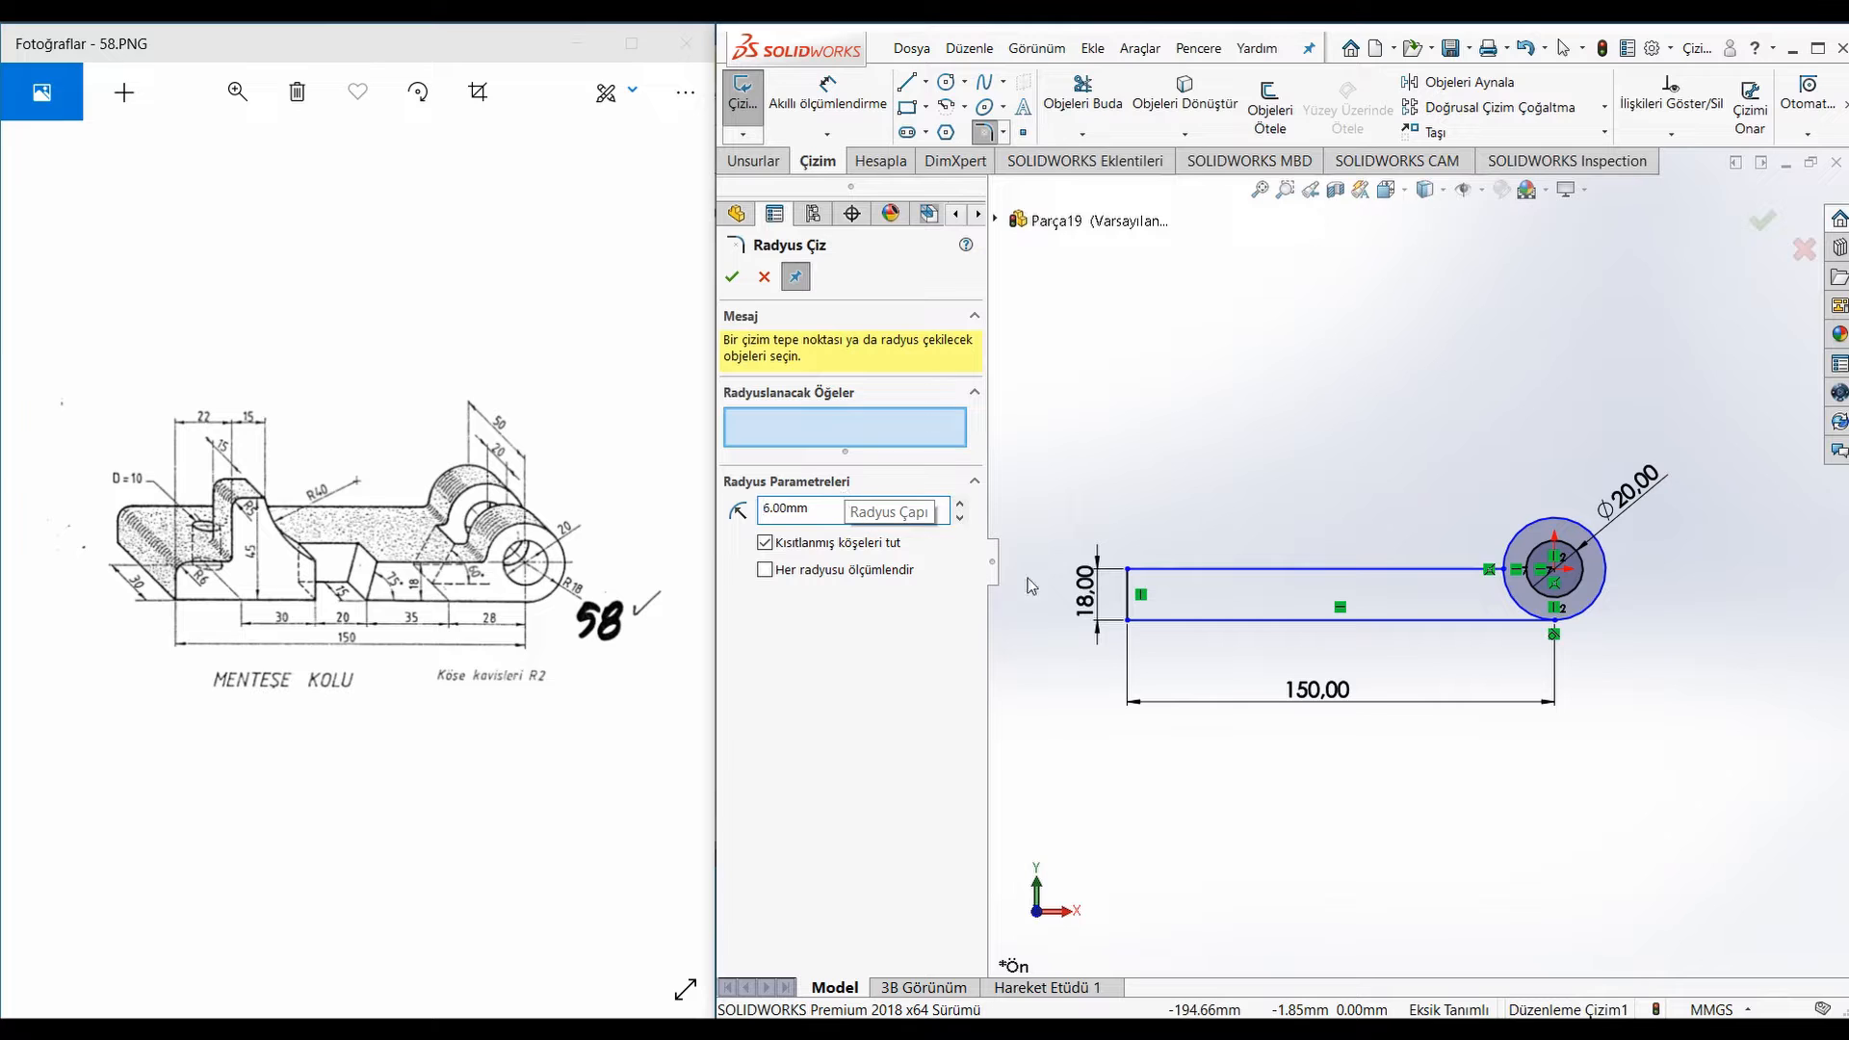
{"action": "left_click", "coordinate": [1128, 570]}
{"action": "left_click", "coordinate": [733, 279]}
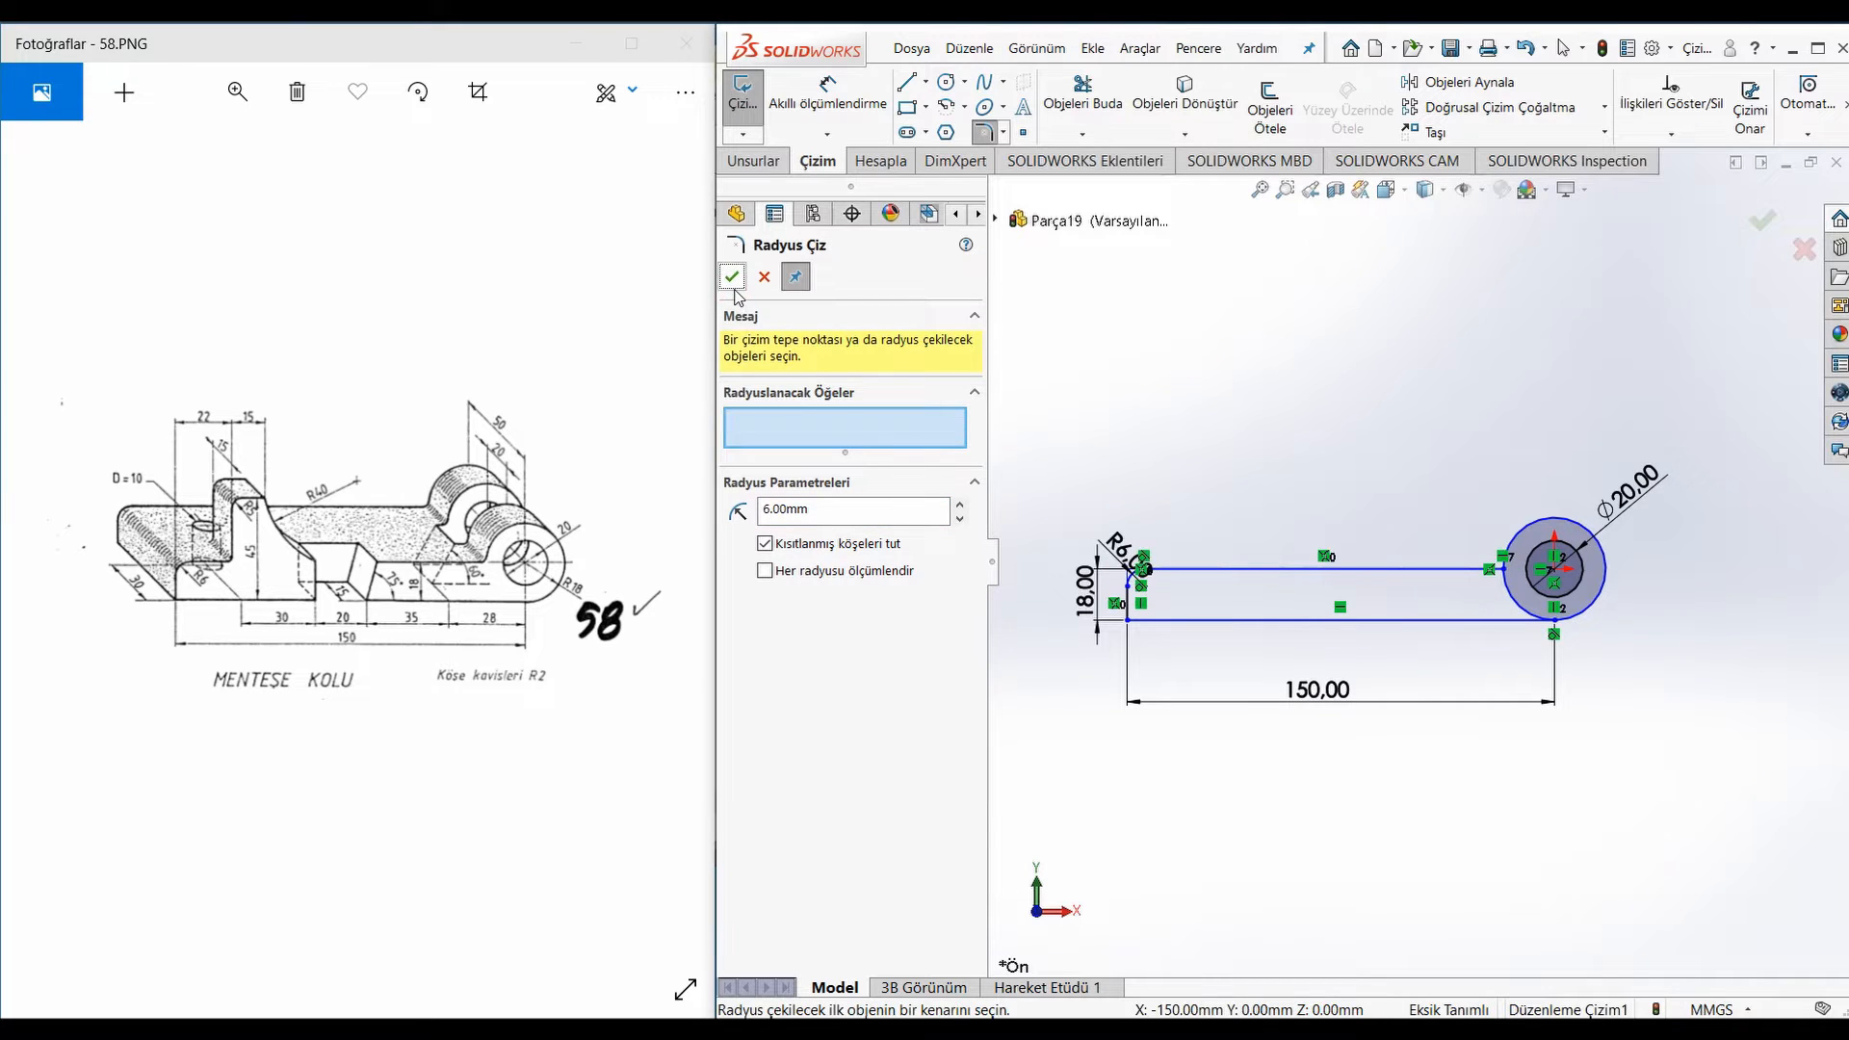
{"action": "left_click", "coordinate": [732, 282]}
Extrude the bar and ring regions 50 mm, leaving the inner circle open as a hole
{"action": "left_click", "coordinate": [755, 160]}
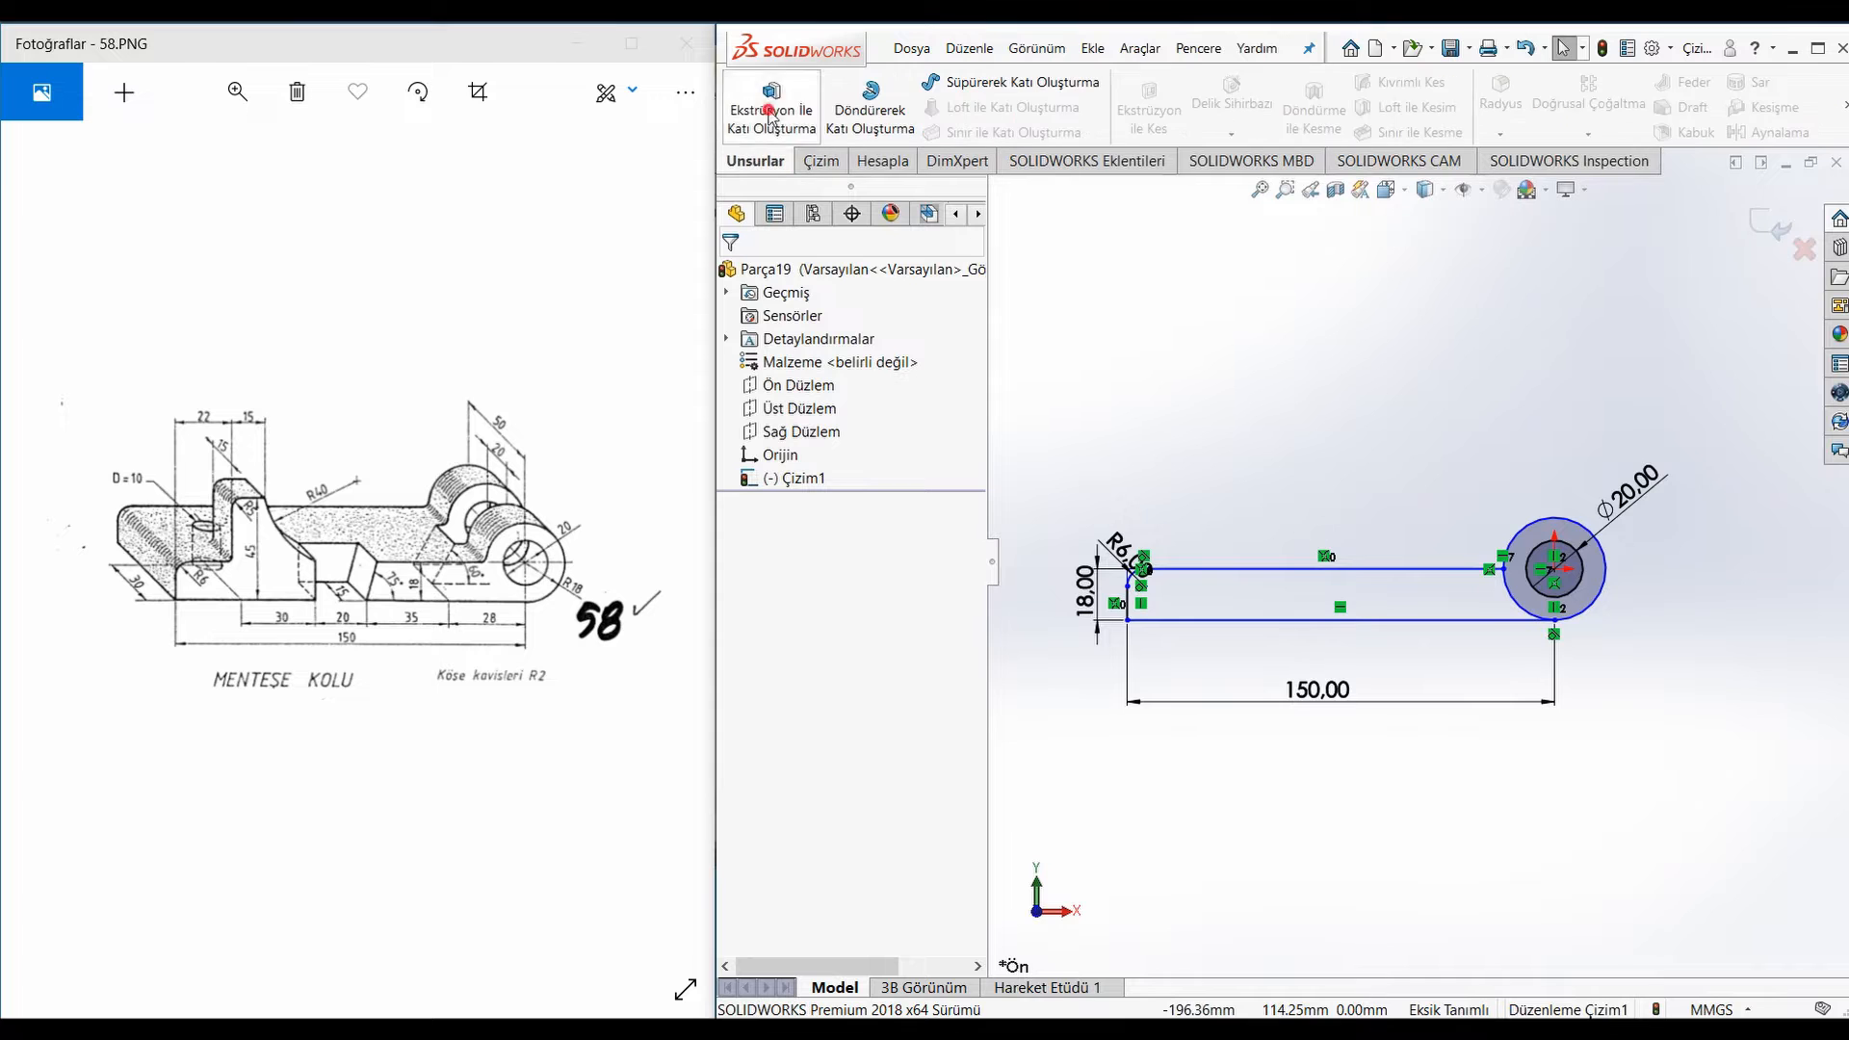
{"action": "left_click", "coordinate": [770, 115]}
{"action": "left_click", "coordinate": [1365, 526]}
{"action": "left_click", "coordinate": [1615, 540]}
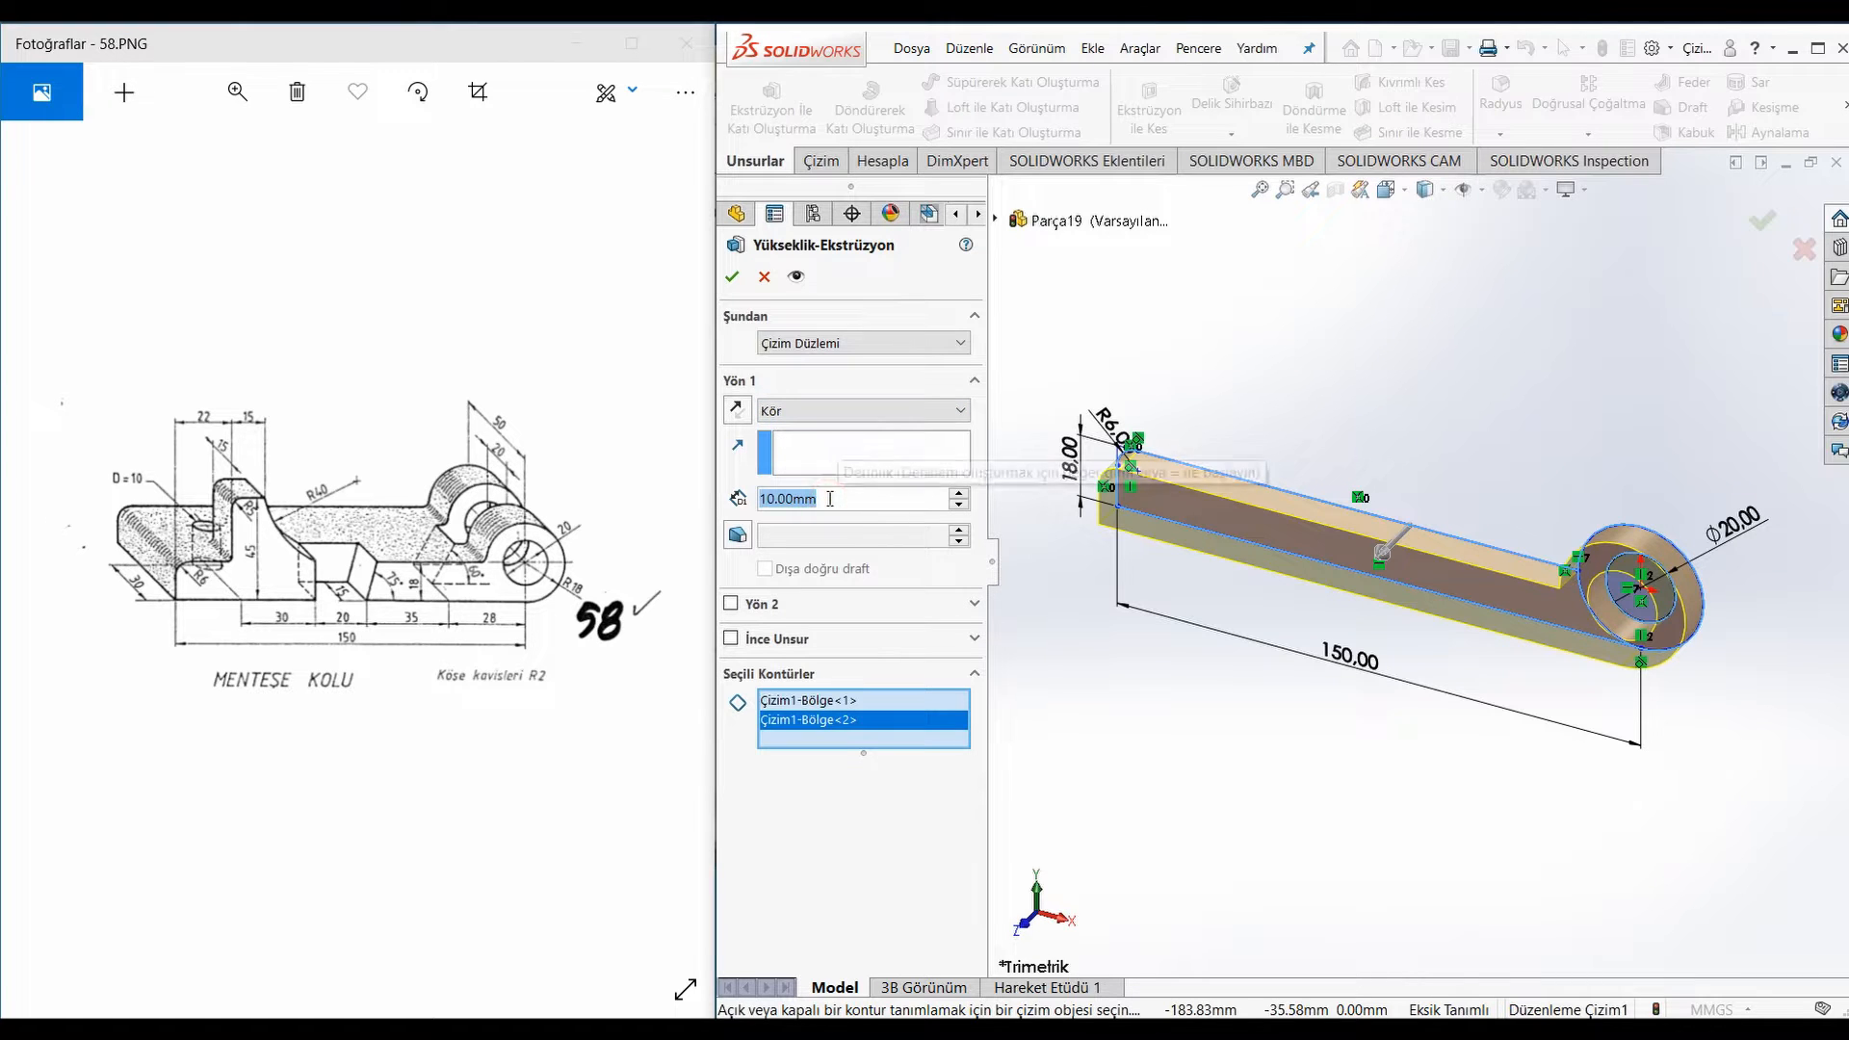
{"action": "type", "text": "50"}
{"action": "key", "text": "Return"}
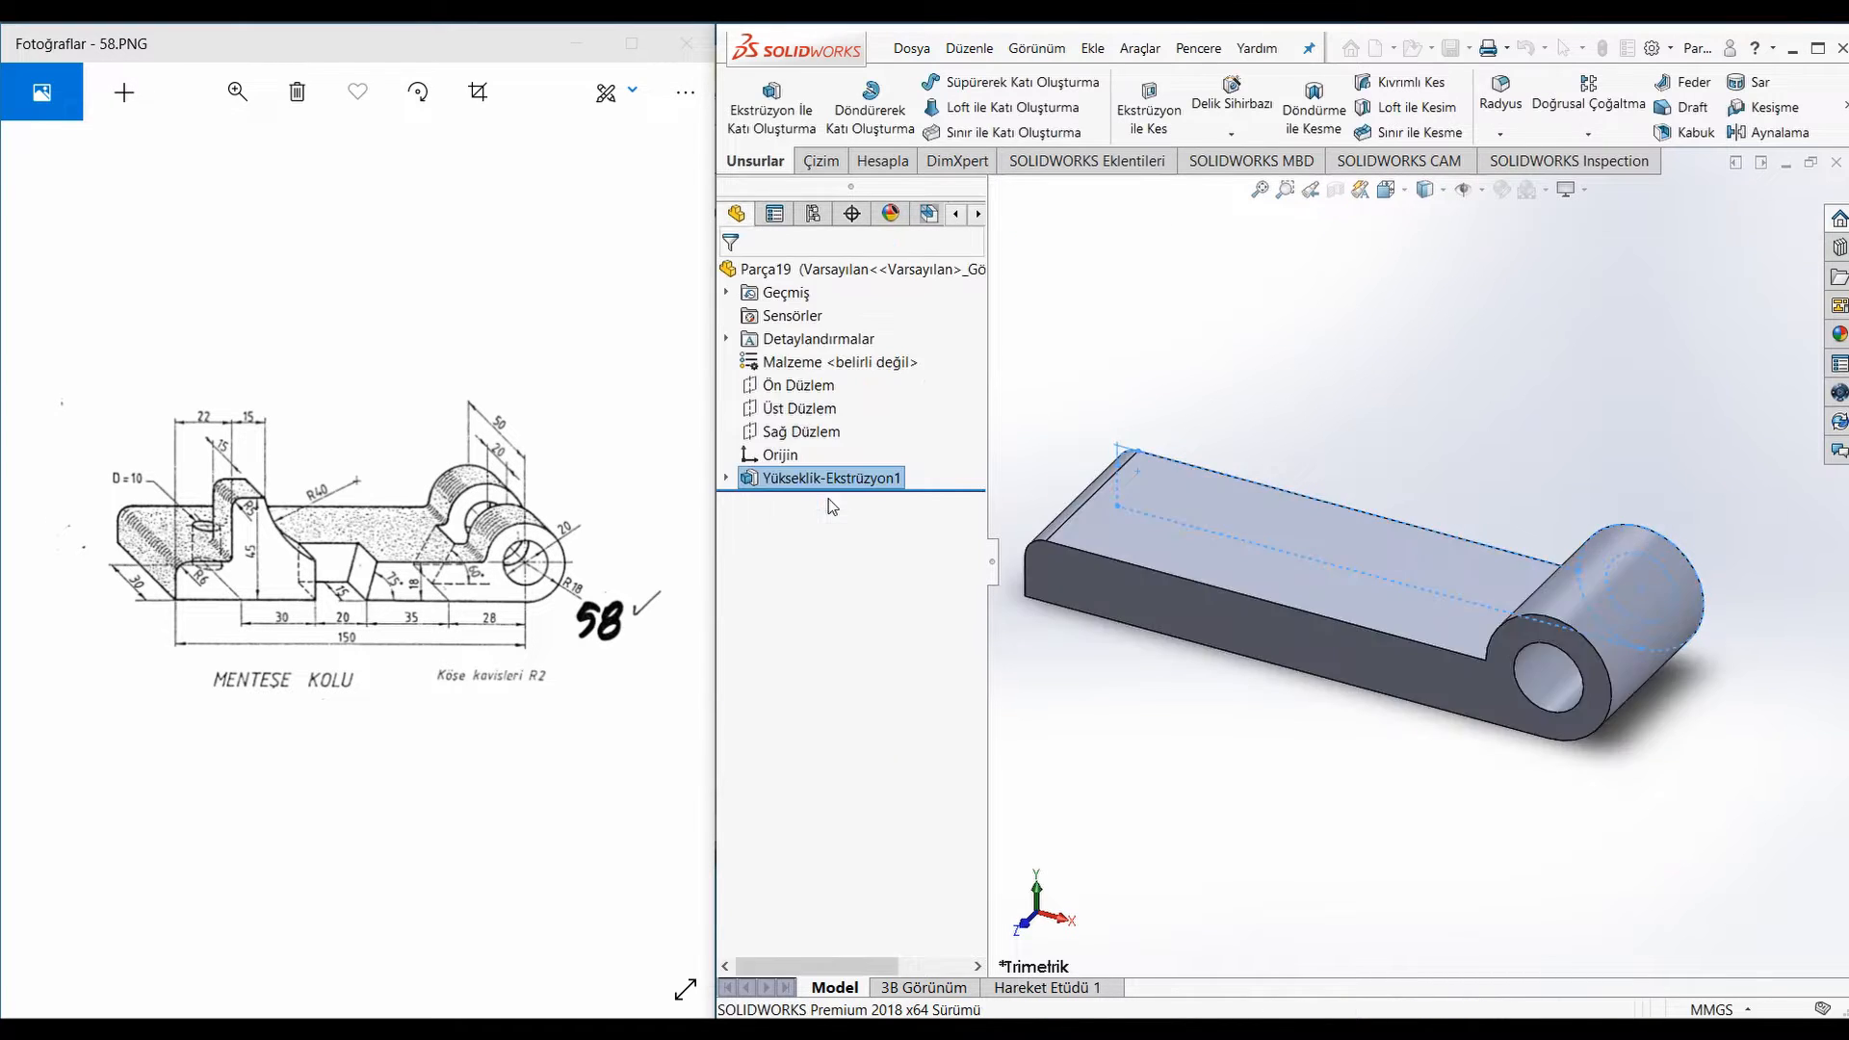
Sketch a closed four-sided notch profile across the bar's front face, with a vertical left side and a slanted right side
{"action": "middle_click_drag", "start_coordinate": [1466, 469], "coordinate": [1490, 424]}
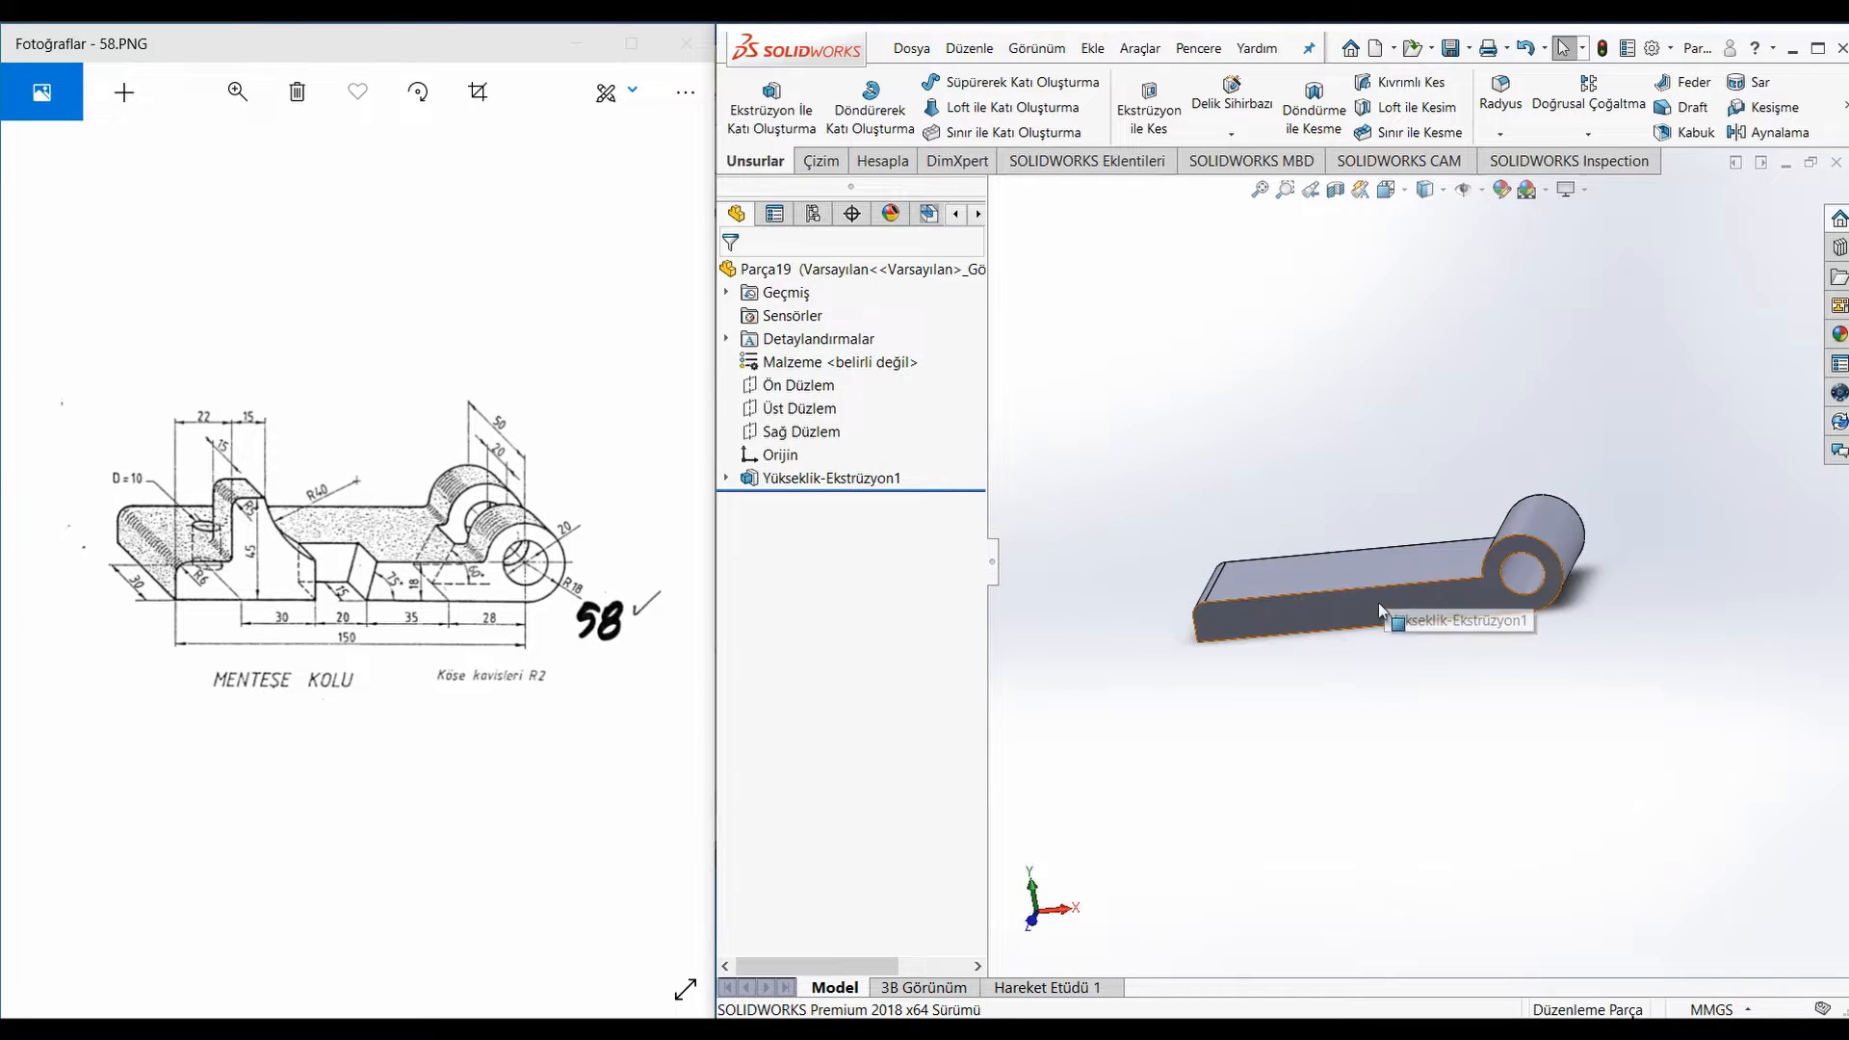
{"action": "left_click", "coordinate": [1357, 630]}
{"action": "left_click", "coordinate": [1462, 546]}
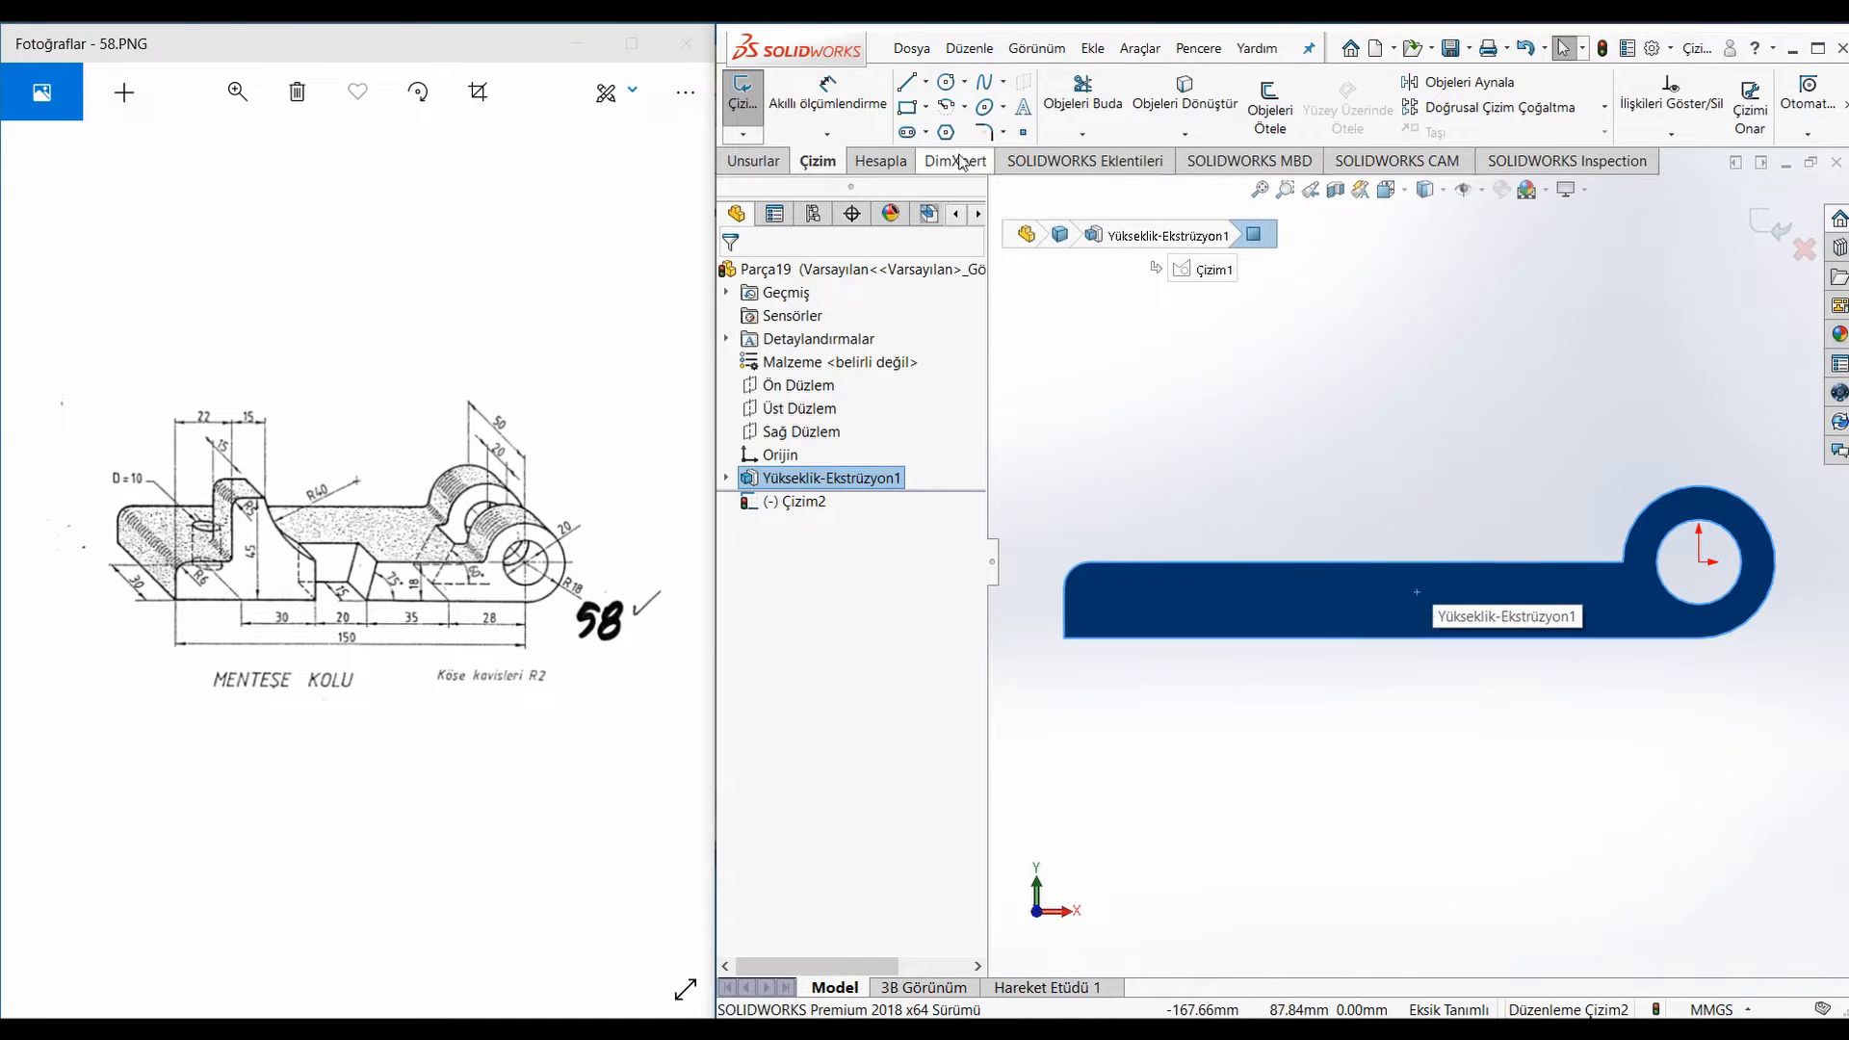
{"action": "left_click", "coordinate": [909, 84]}
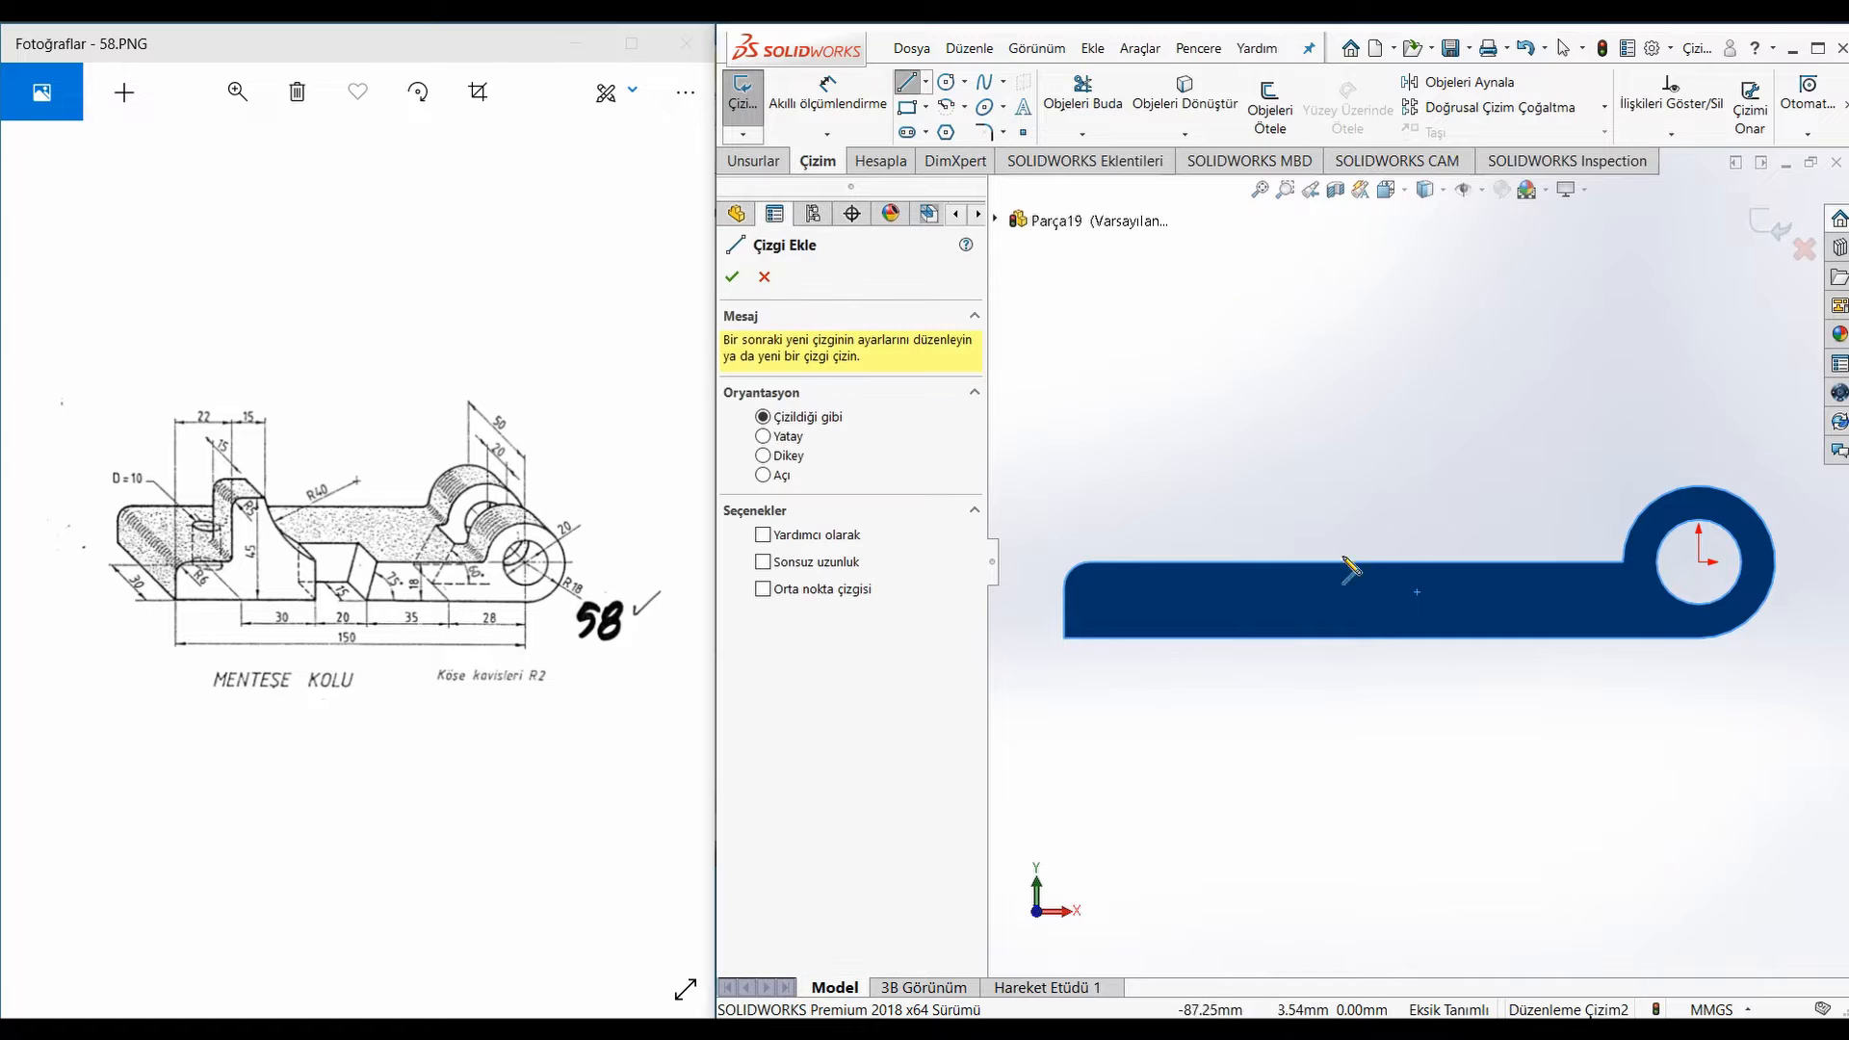
{"action": "left_click", "coordinate": [1416, 563]}
{"action": "left_click", "coordinate": [1416, 637]}
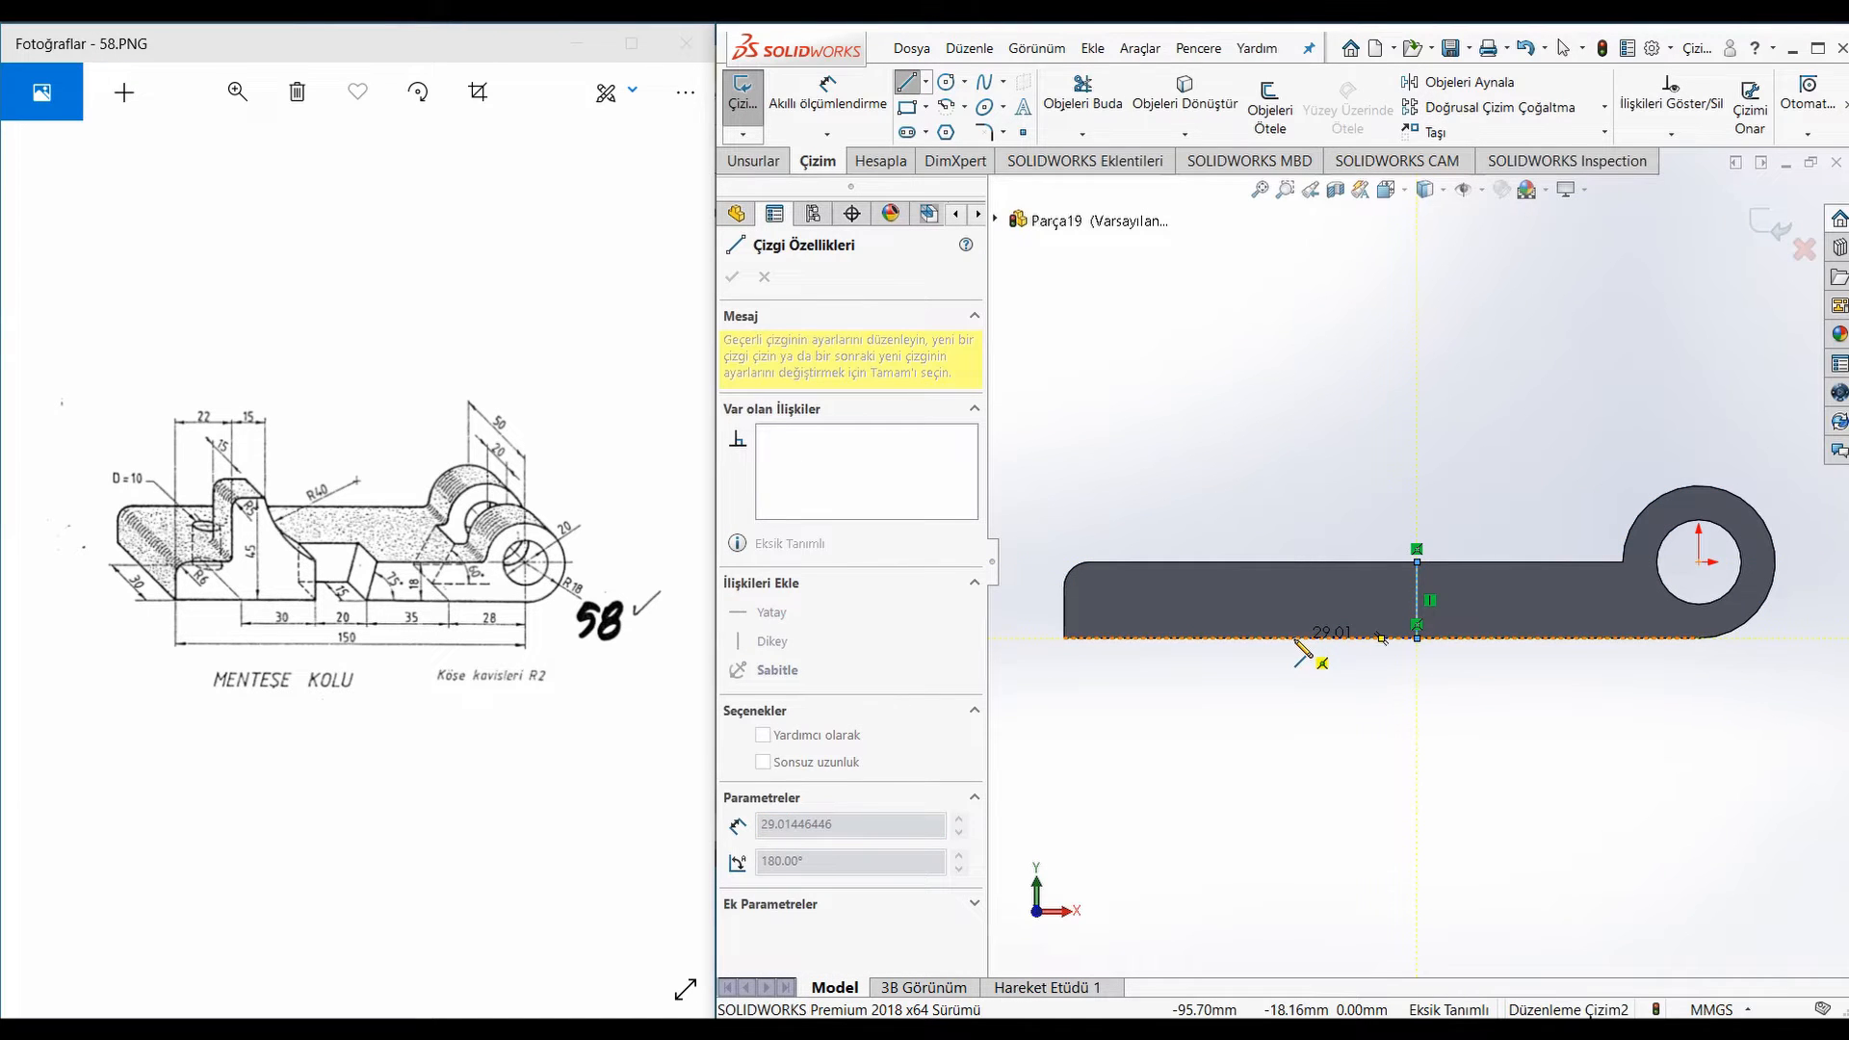
{"action": "left_click", "coordinate": [1527, 638]}
{"action": "left_click", "coordinate": [1568, 563]}
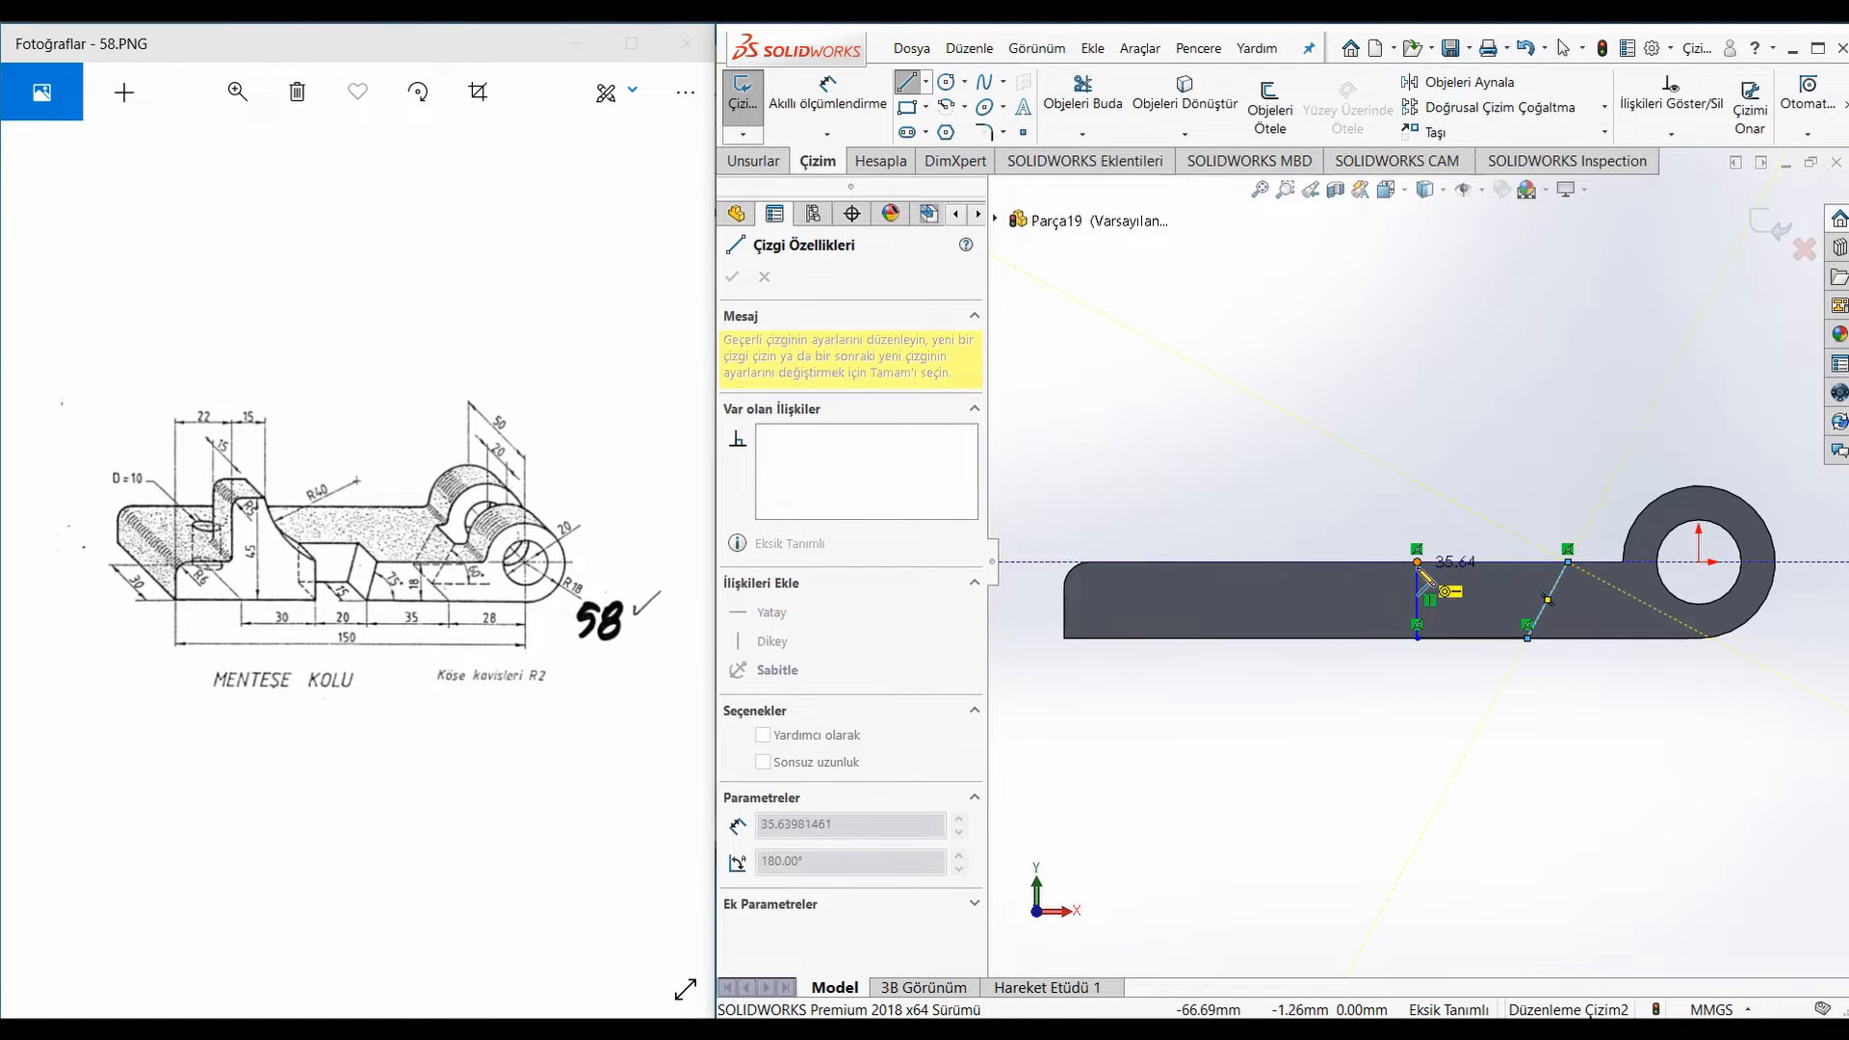
{"action": "left_click", "coordinate": [1417, 562]}
Dimension the notch profile's lower side to 20 mm
{"action": "right_click_drag", "start_coordinate": [1498, 729], "coordinate": [1495, 665]}
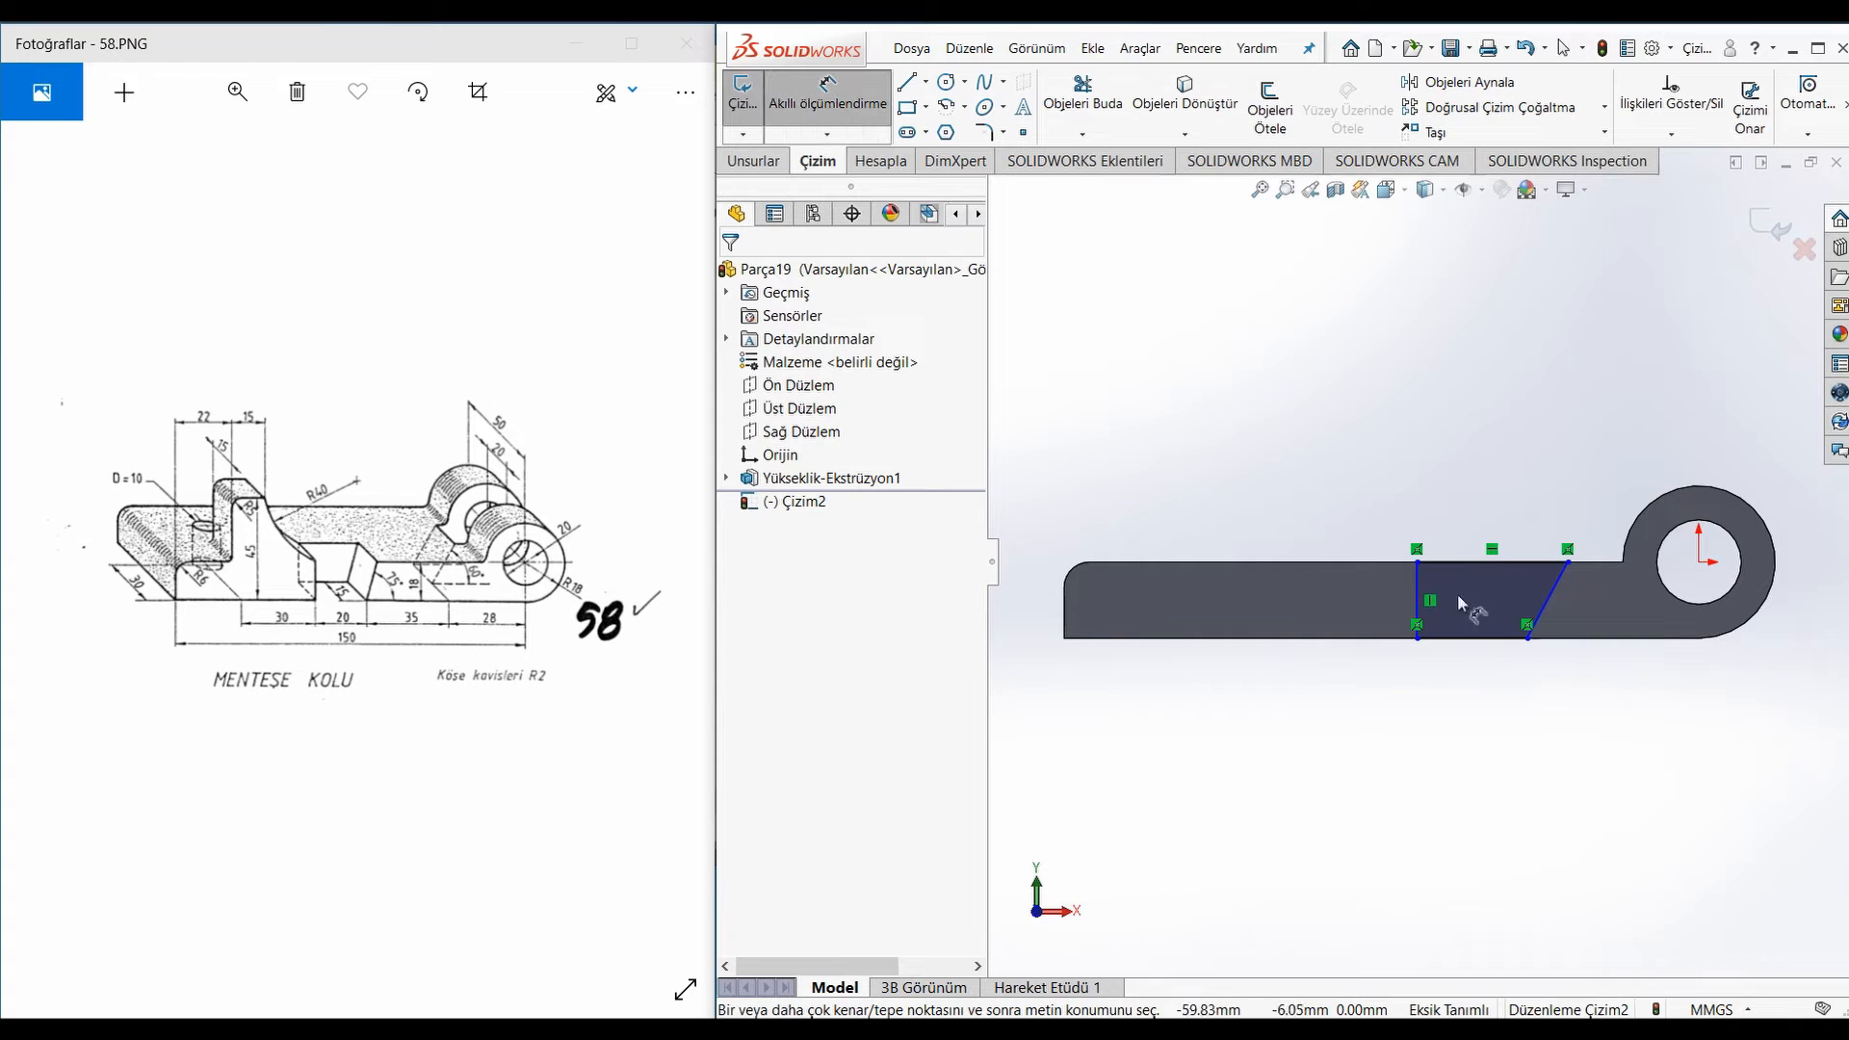
{"action": "left_click", "coordinate": [1482, 638]}
{"action": "left_click", "coordinate": [1494, 755]}
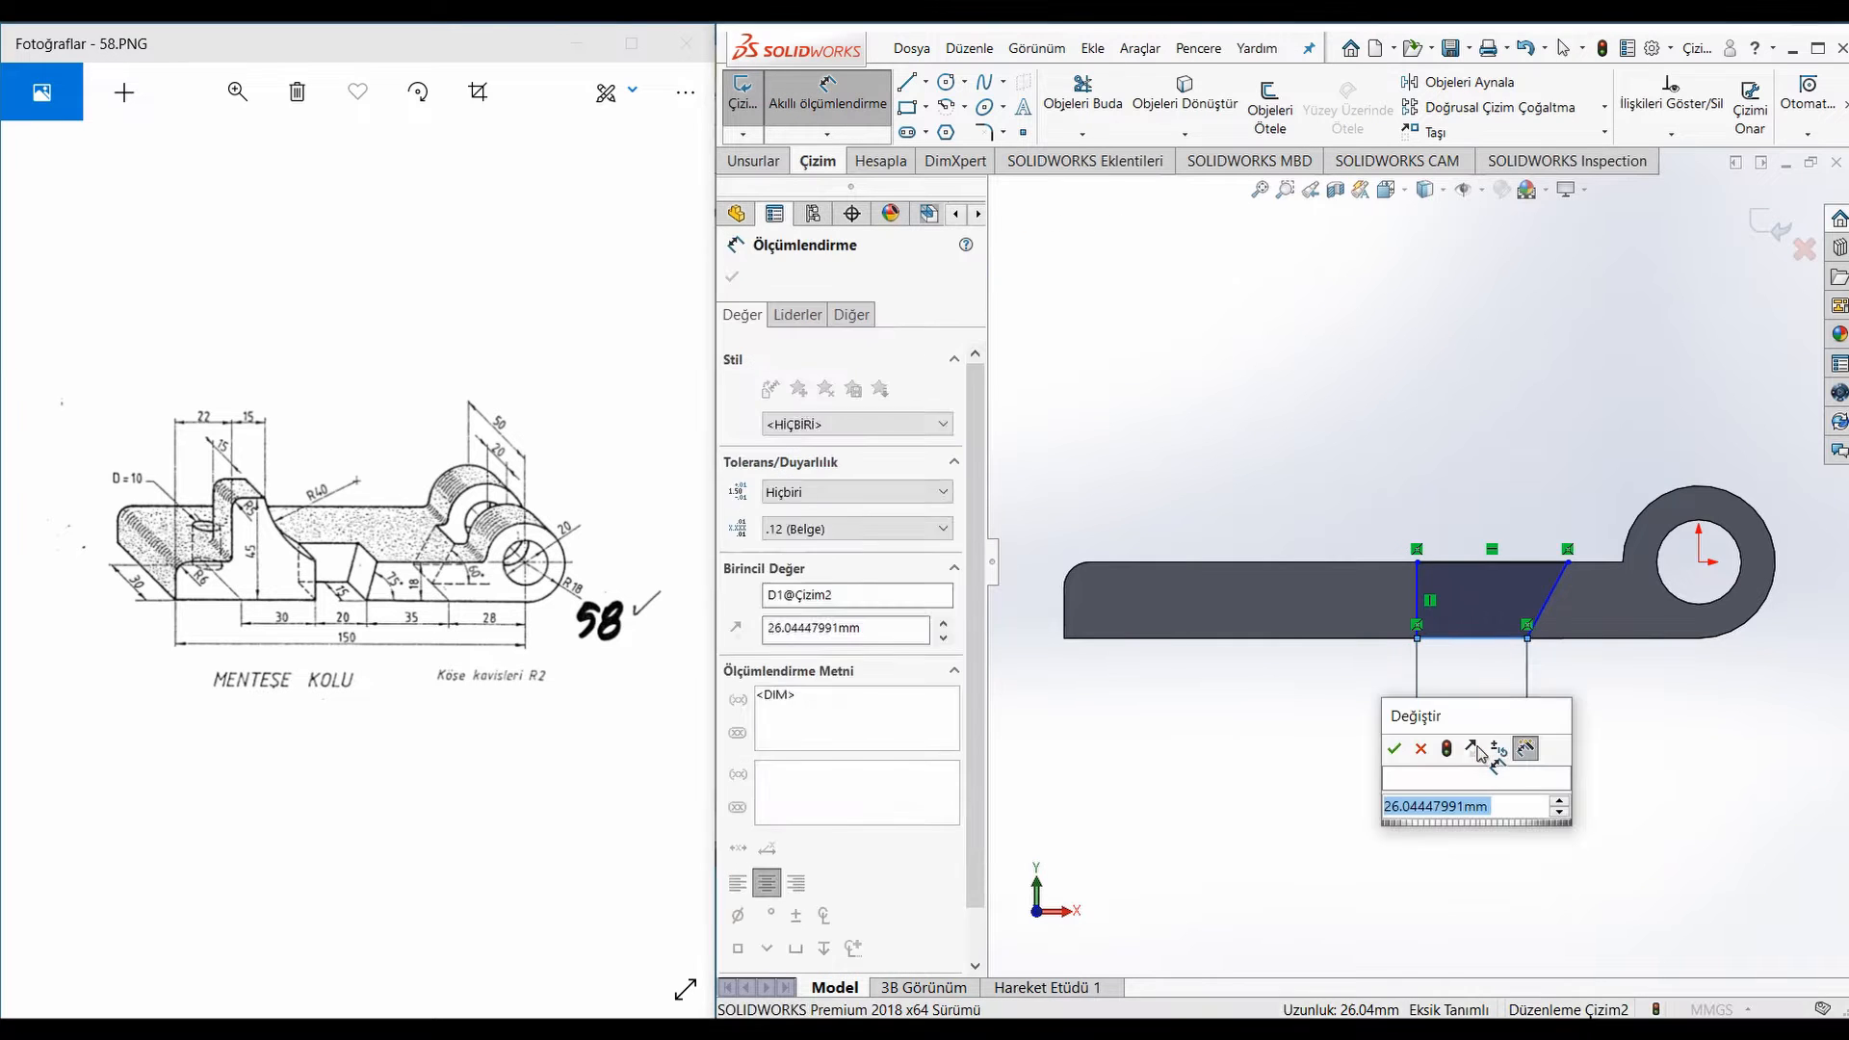
{"action": "type", "text": "20"}
{"action": "key", "text": "Return"}
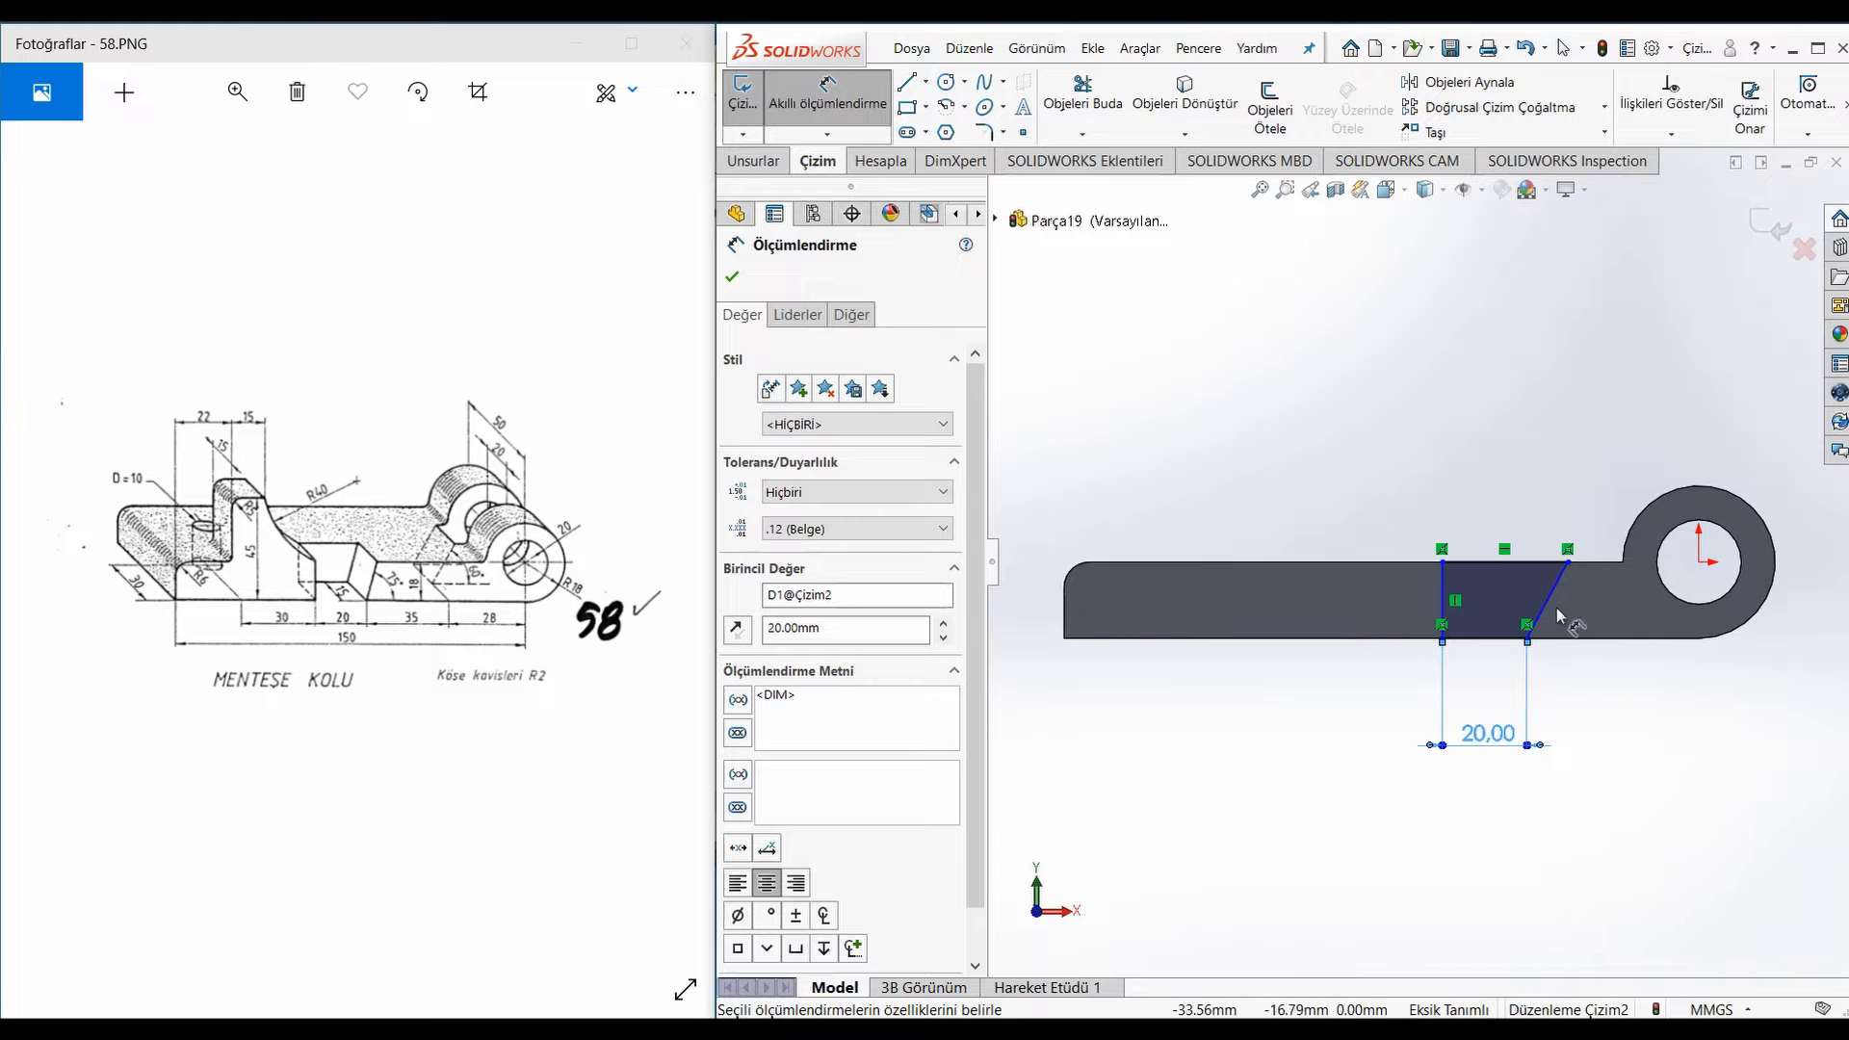
{"action": "left_click", "coordinate": [1537, 609]}
{"action": "left_click", "coordinate": [1572, 644]}
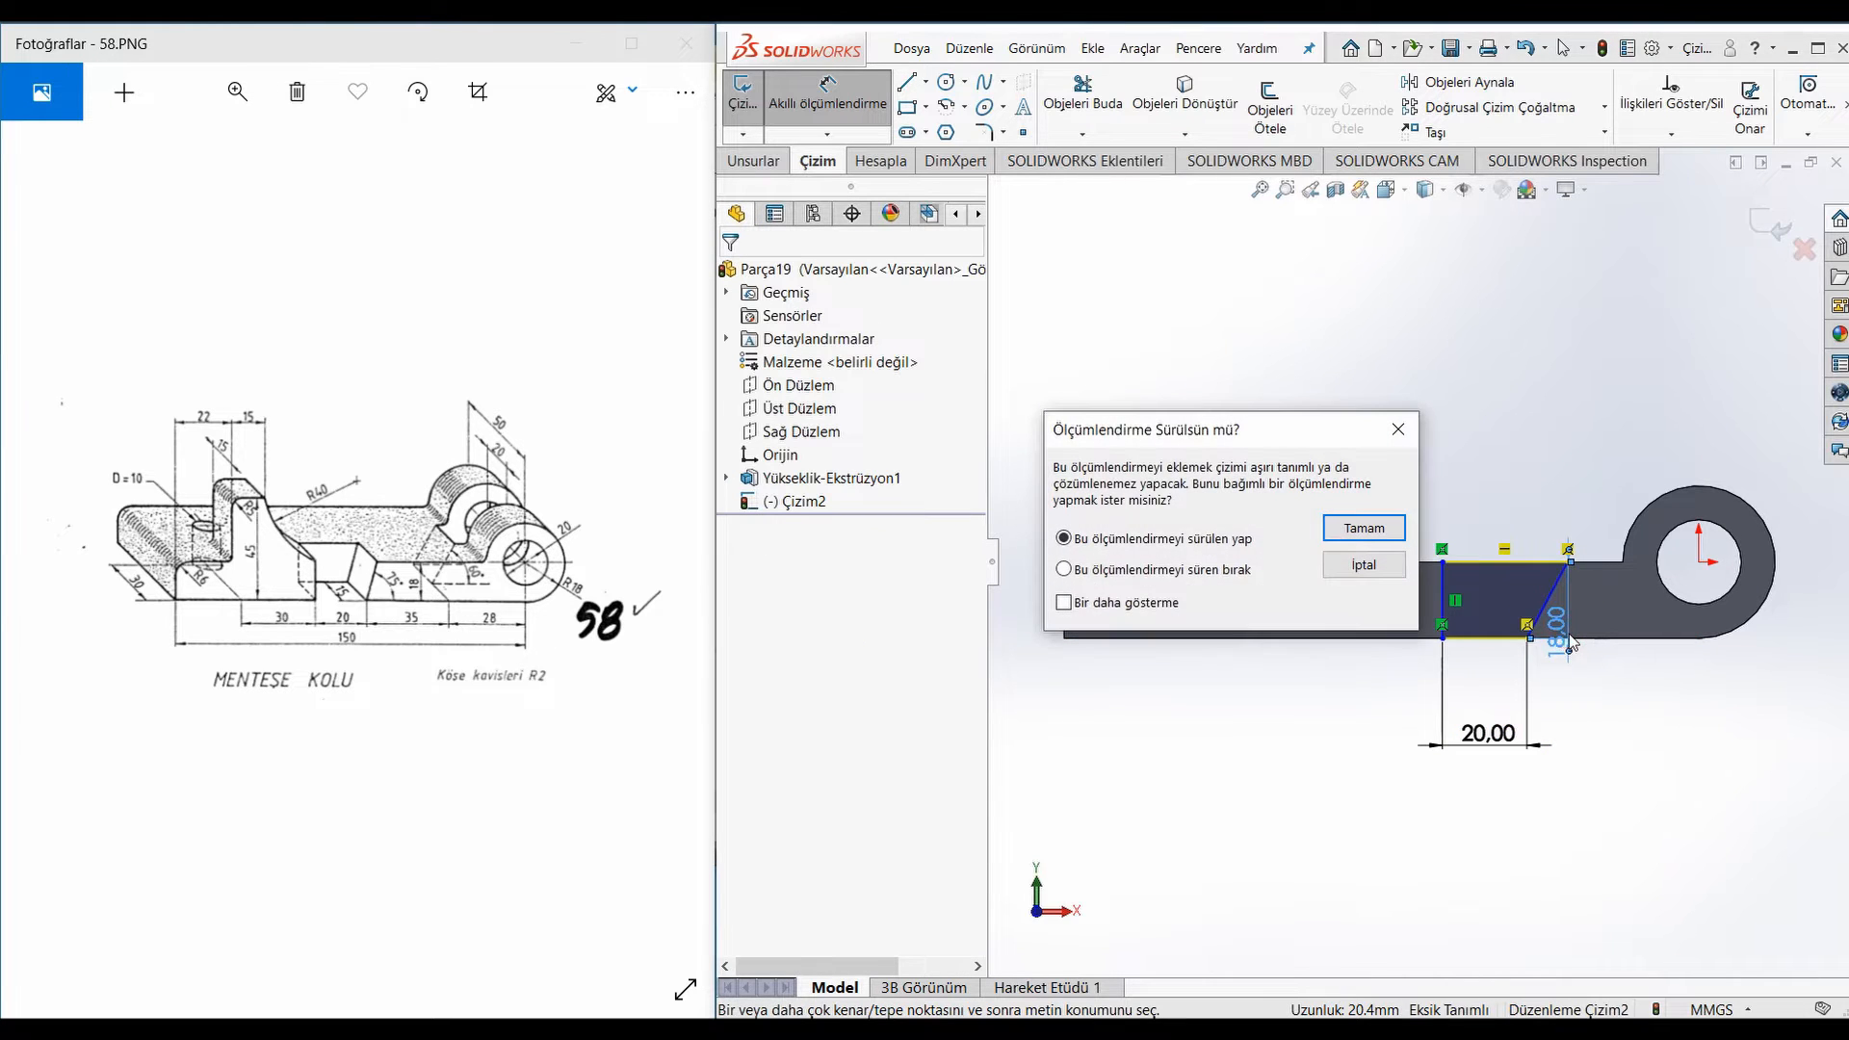
{"action": "left_click", "coordinate": [1361, 574]}
Set the angle between the notch's slanted side and the bar's lower edge to 75 degrees
{"action": "left_click", "coordinate": [1548, 594]}
{"action": "left_click", "coordinate": [1567, 638]}
{"action": "left_click", "coordinate": [1577, 628]}
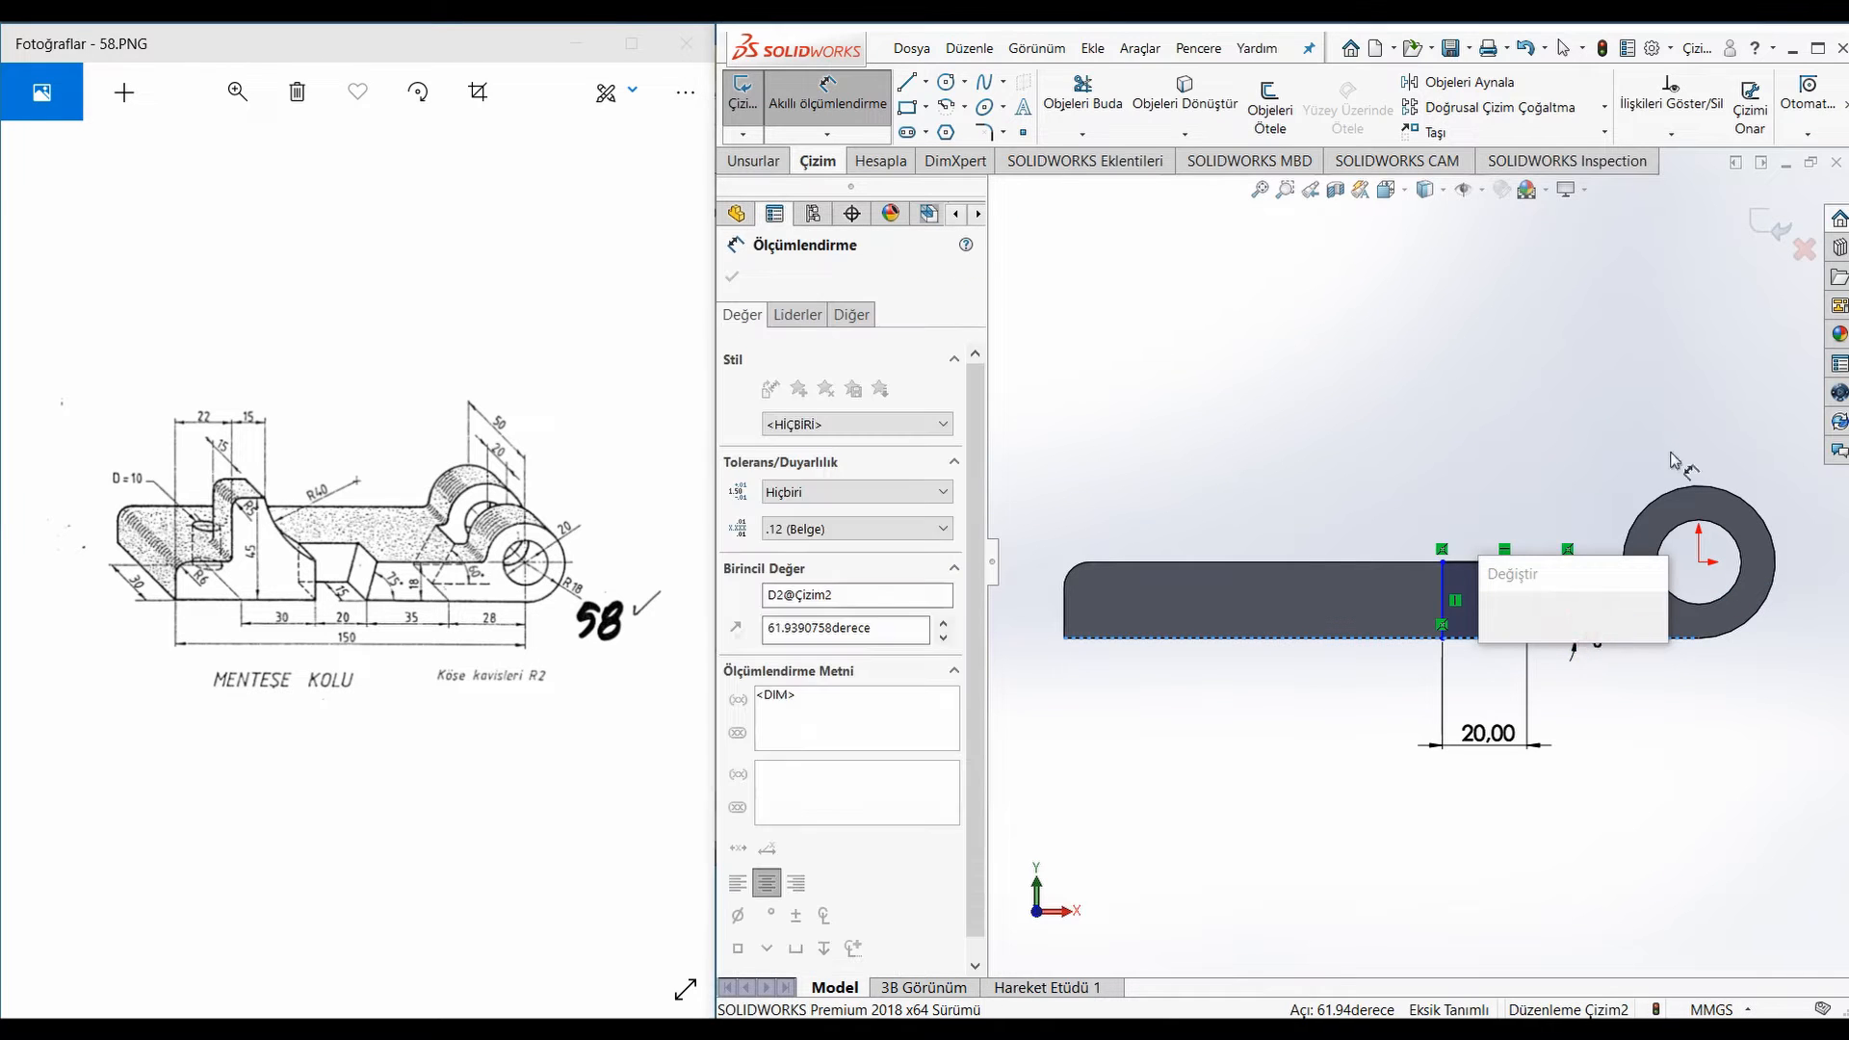
{"action": "type", "text": "75"}
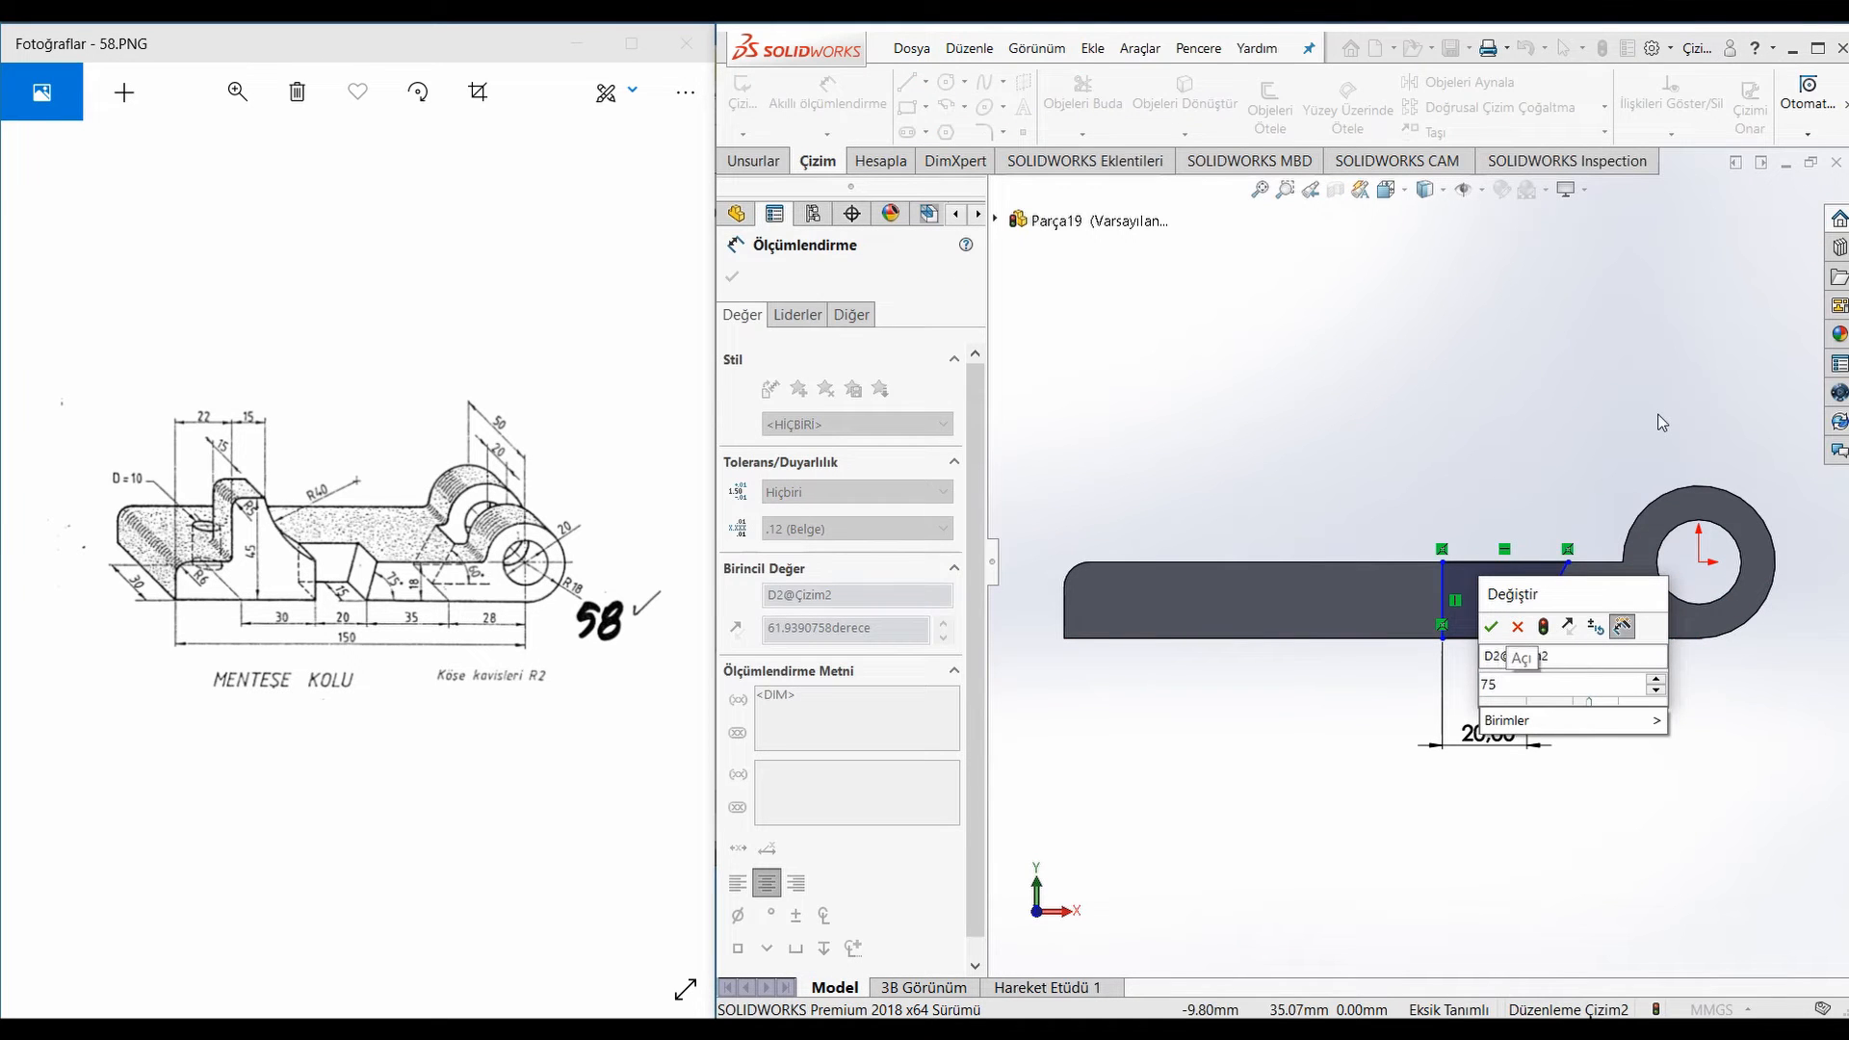
{"action": "key", "text": "Return"}
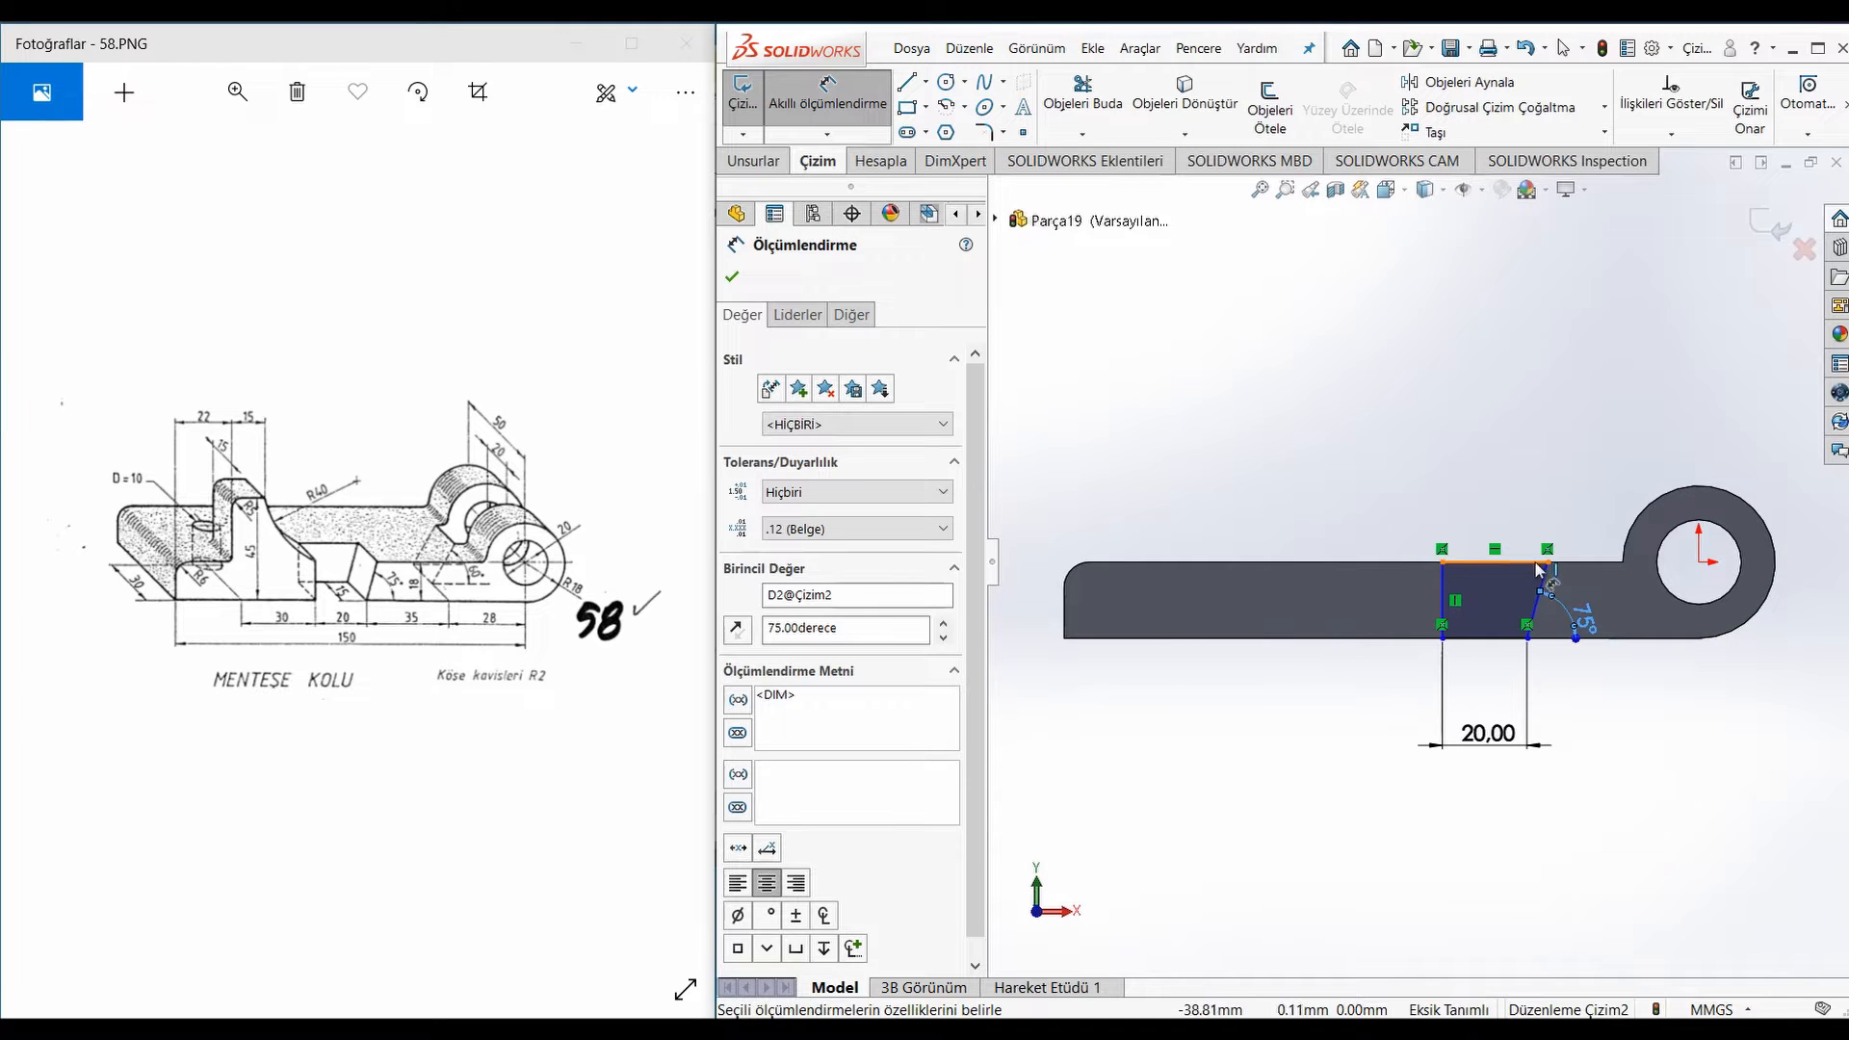
Set the horizontal distance from the notch's lower right corner to the ring's centre to 28+35 mm
{"action": "left_click", "coordinate": [1528, 638]}
{"action": "left_click", "coordinate": [1699, 562]}
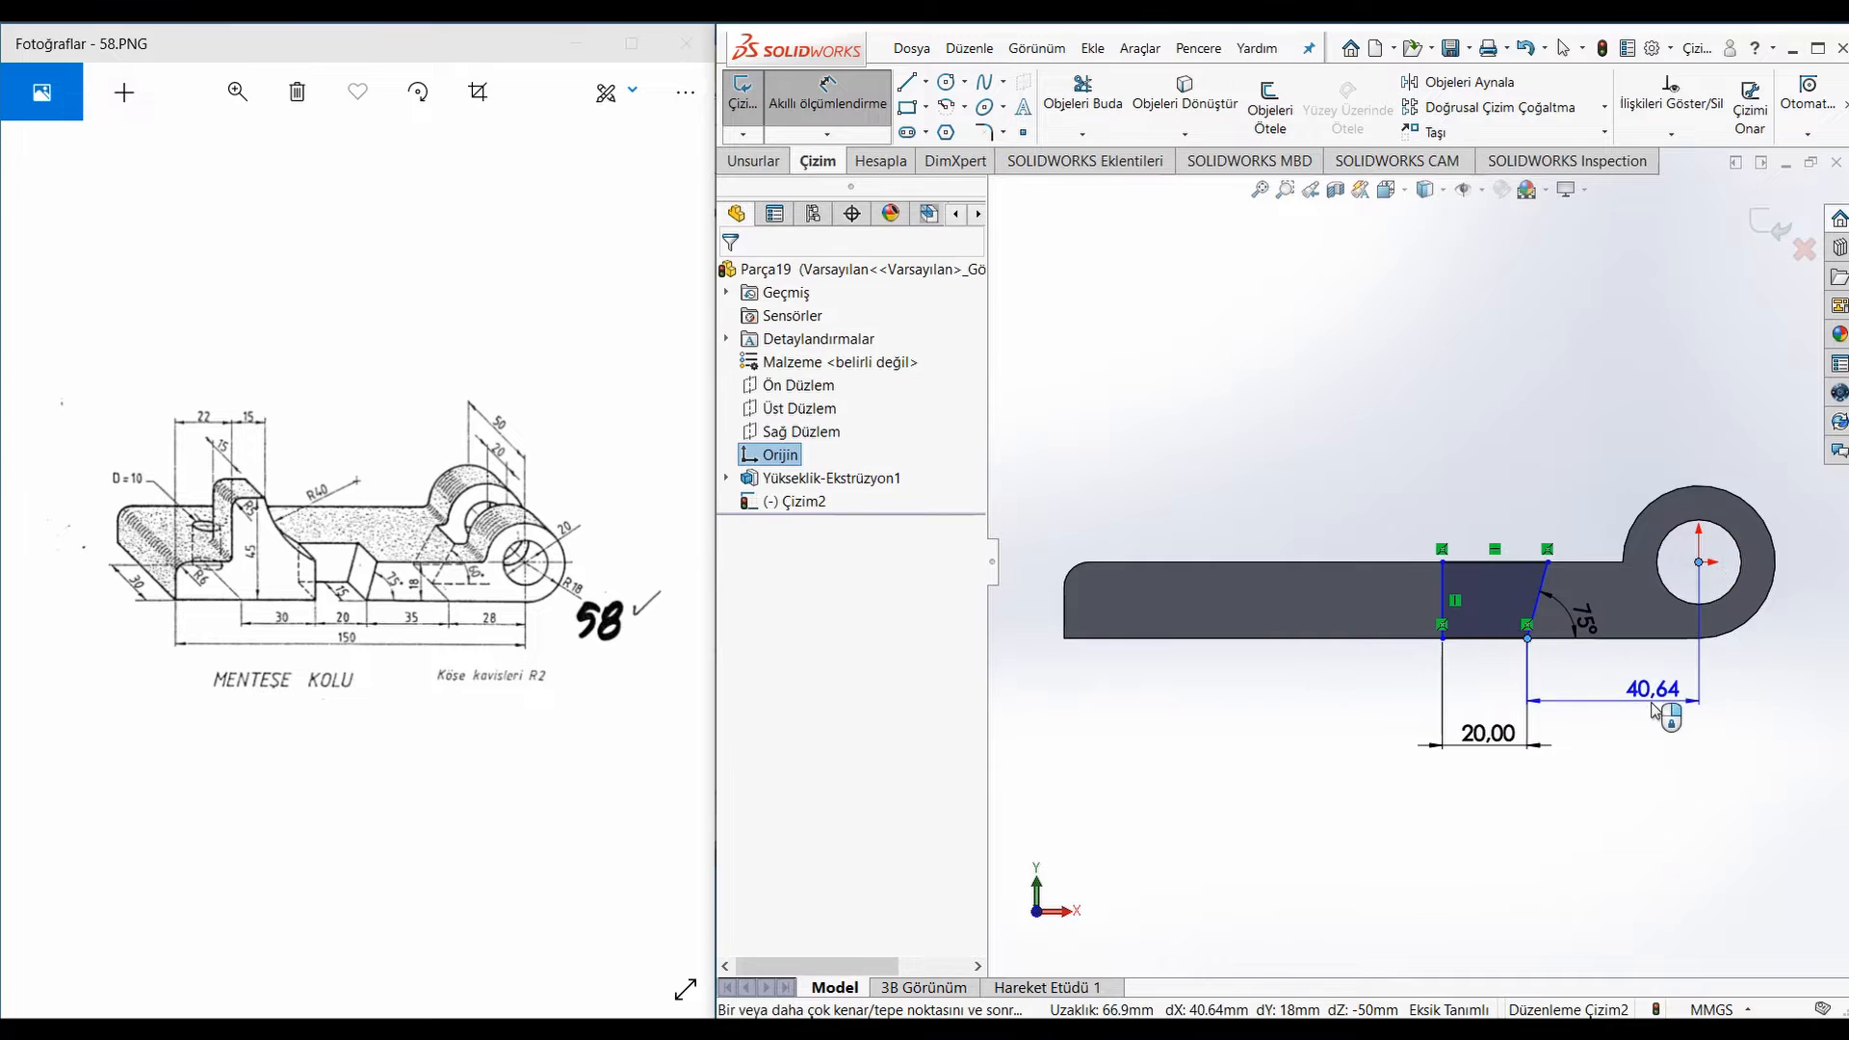
{"action": "left_click", "coordinate": [1608, 750]}
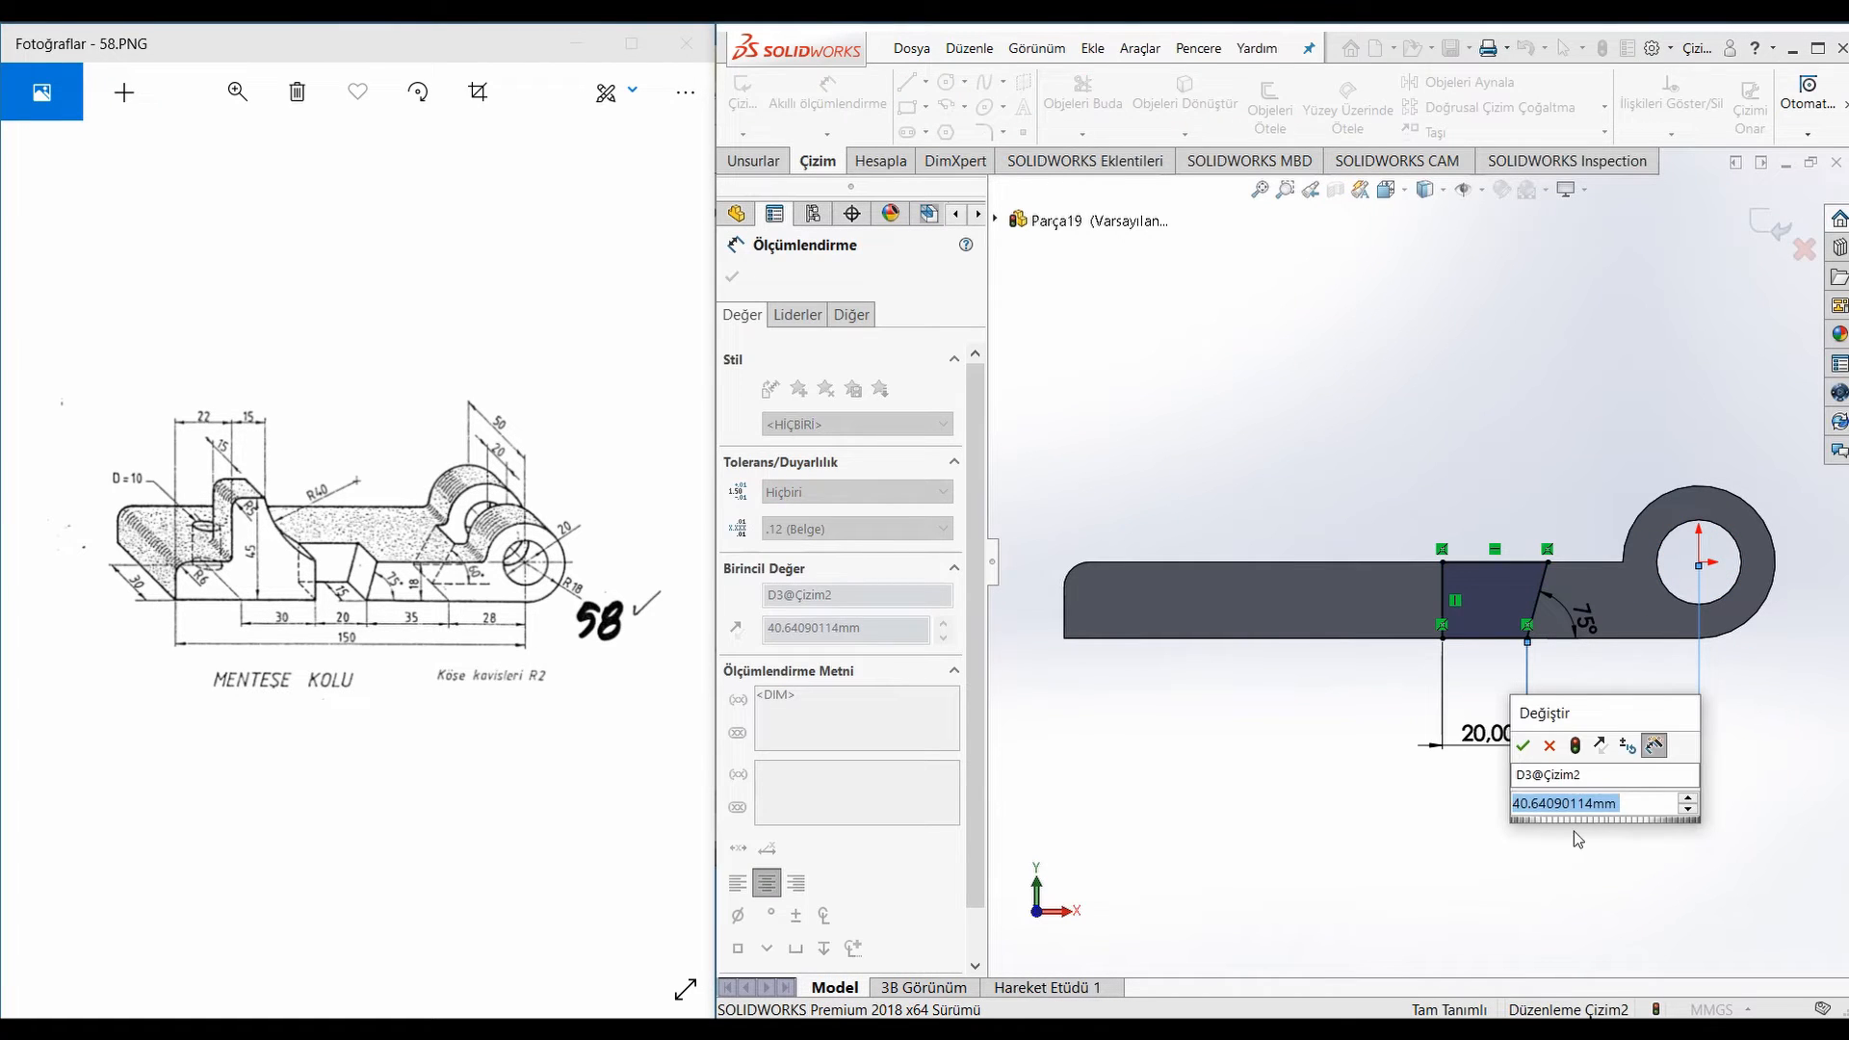
{"action": "type", "text": "28"}
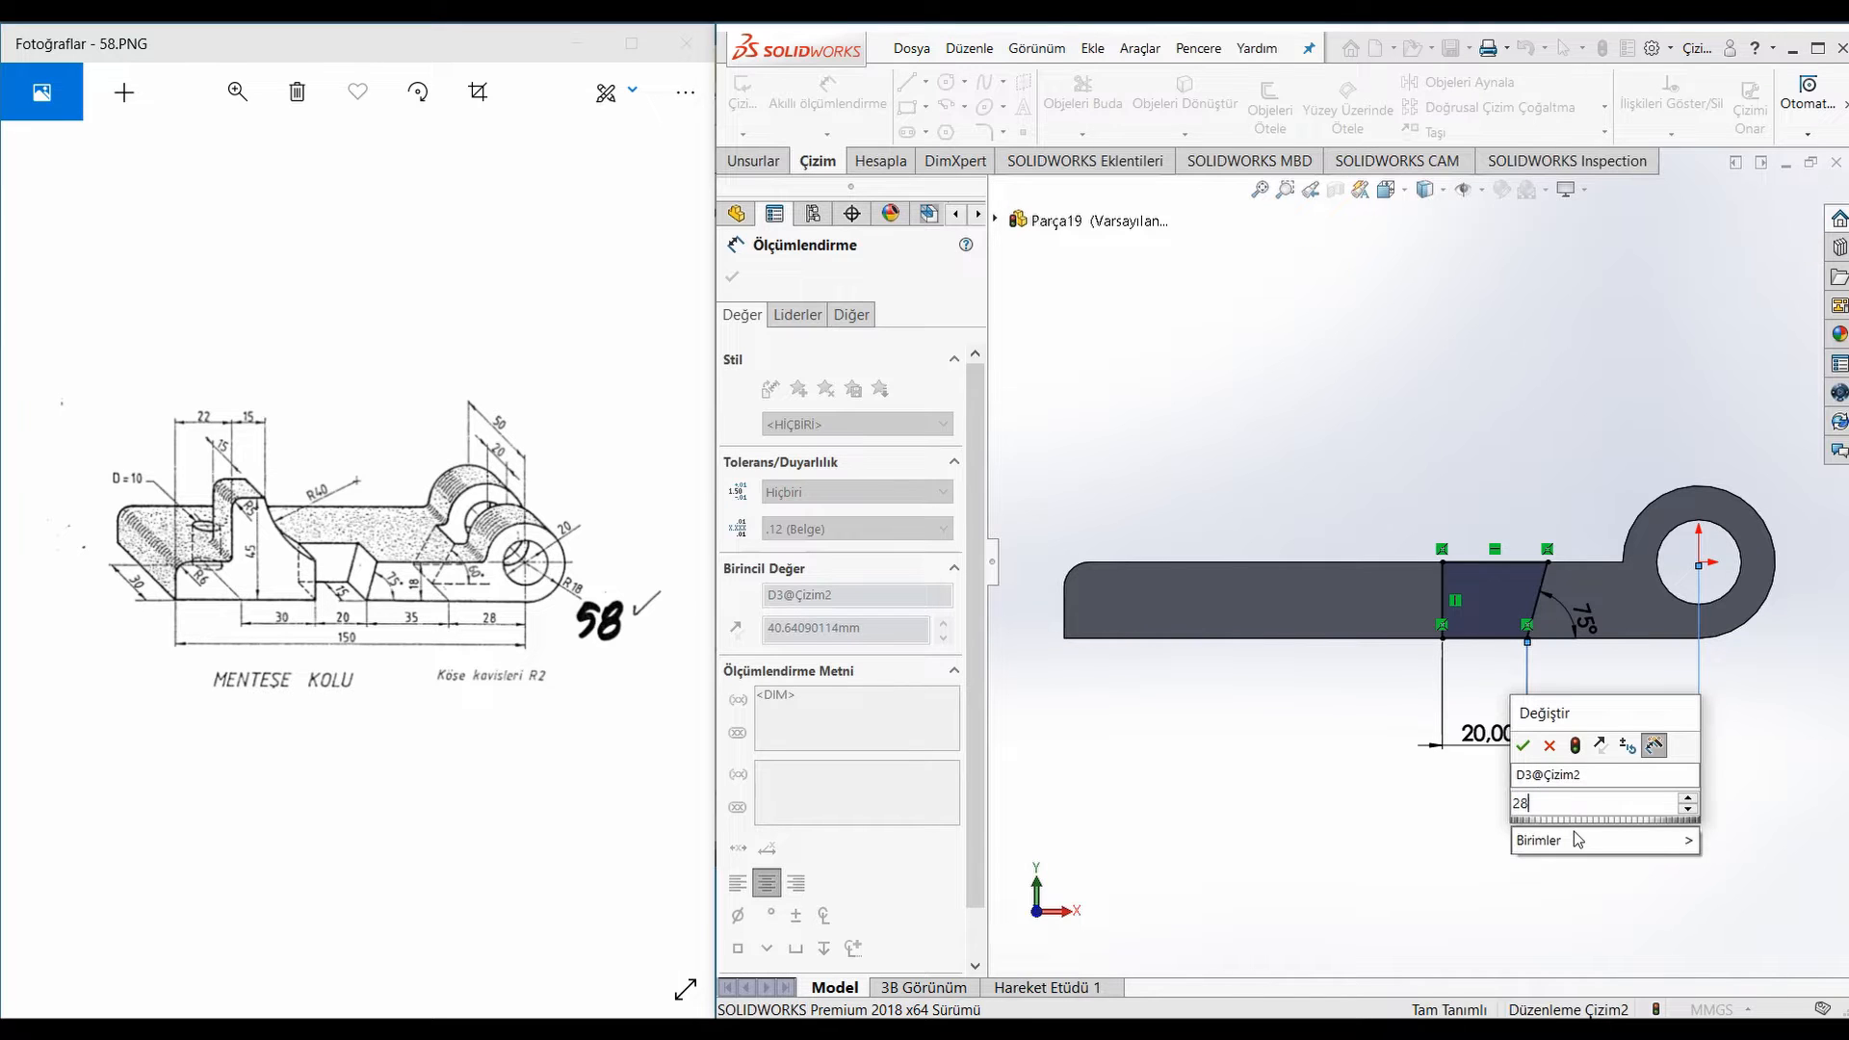
{"action": "type", "text": "+35"}
{"action": "left_click", "coordinate": [1574, 830]}
{"action": "key", "text": "Return"}
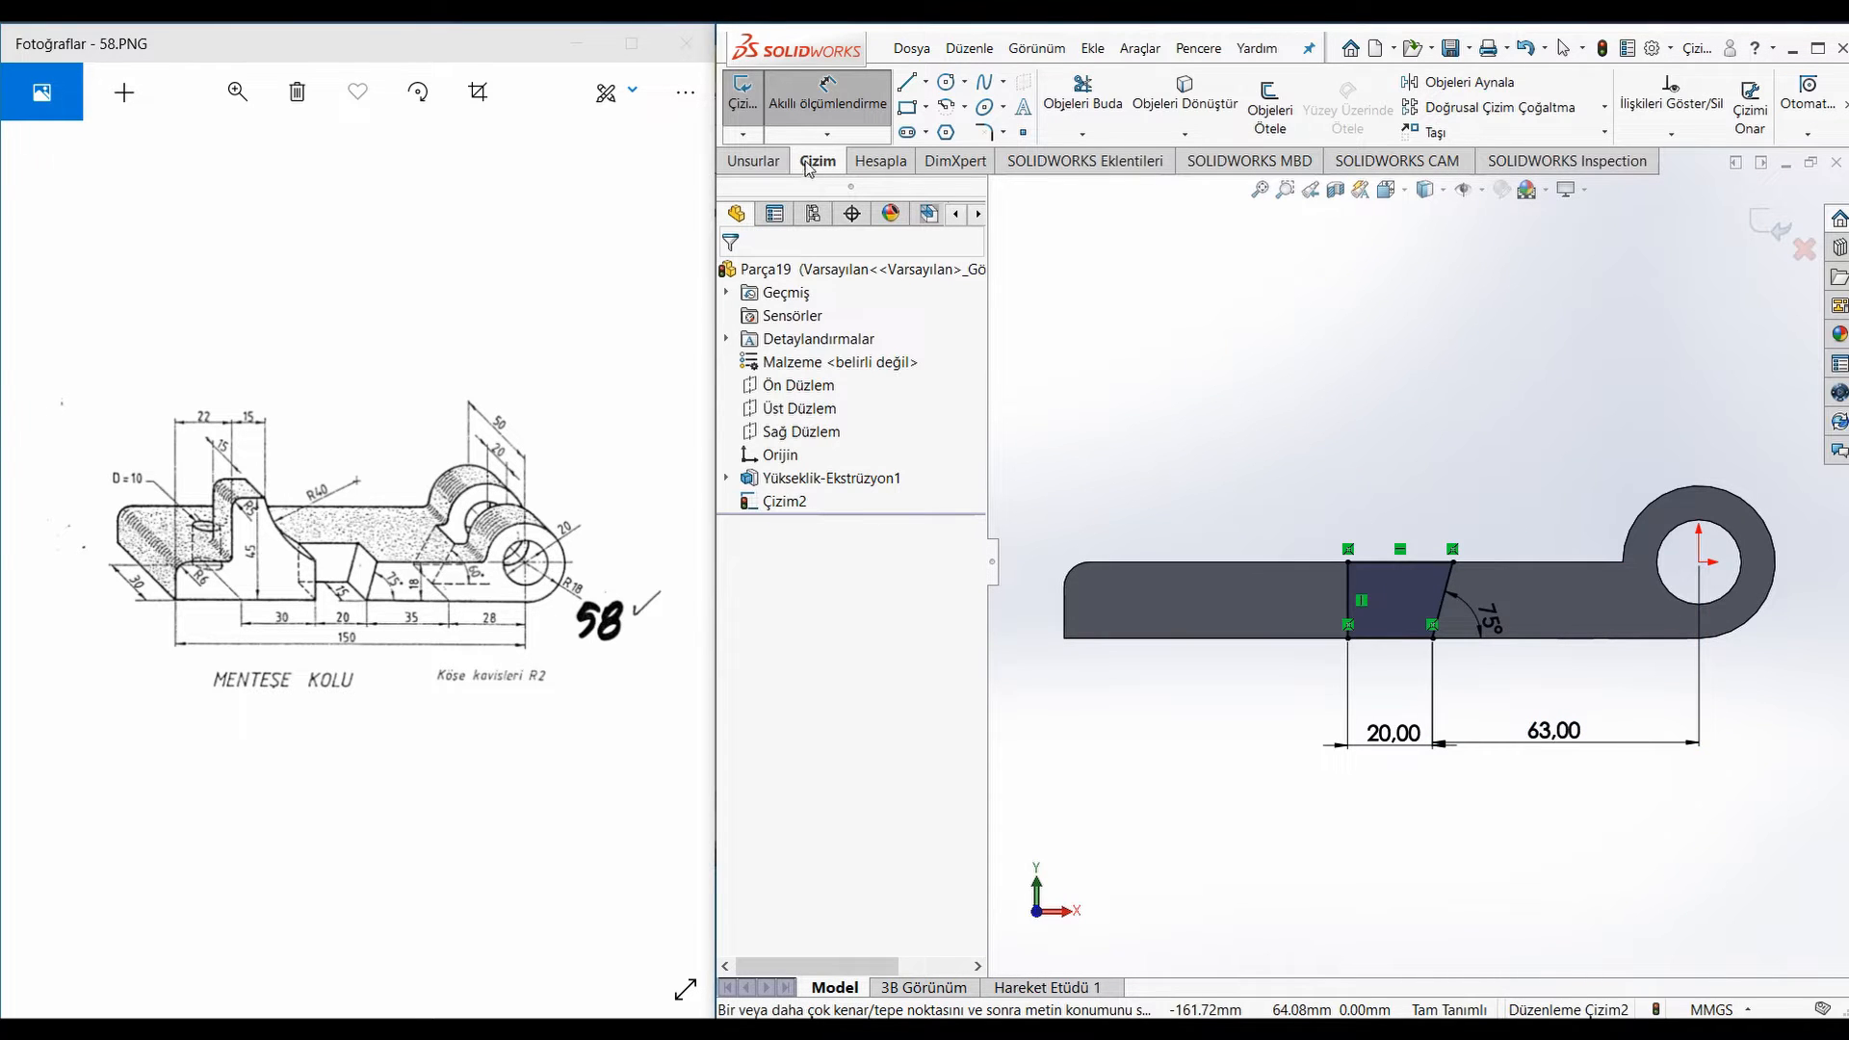
Cut the notch profile partway into the bar's width with a blind extruded cut
{"action": "left_click", "coordinate": [753, 161]}
{"action": "left_click", "coordinate": [1149, 111]}
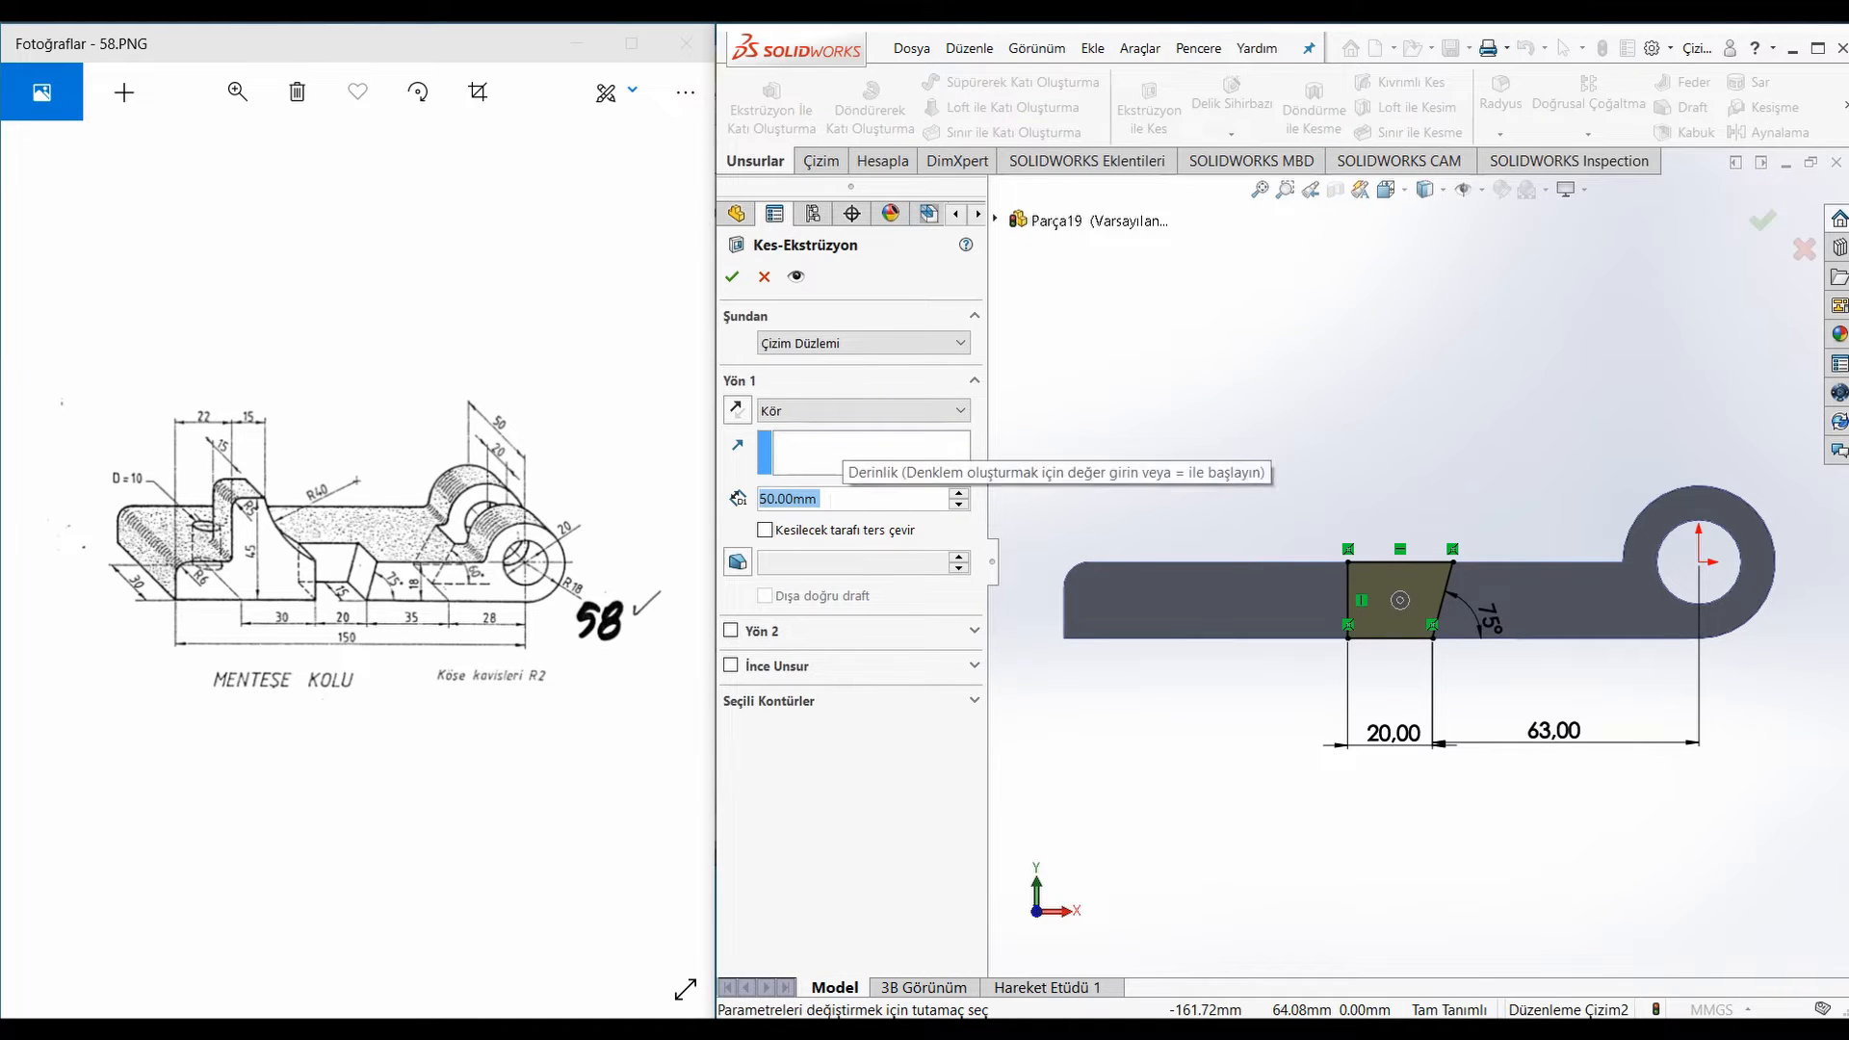
{"action": "key", "text": "Return"}
Sketch a rectangle about 45 by 21 mm over the hinge end, on the plane of the bar's top face
{"action": "middle_click_drag", "start_coordinate": [1236, 467], "coordinate": [1510, 479]}
{"action": "left_click", "coordinate": [1572, 576]}
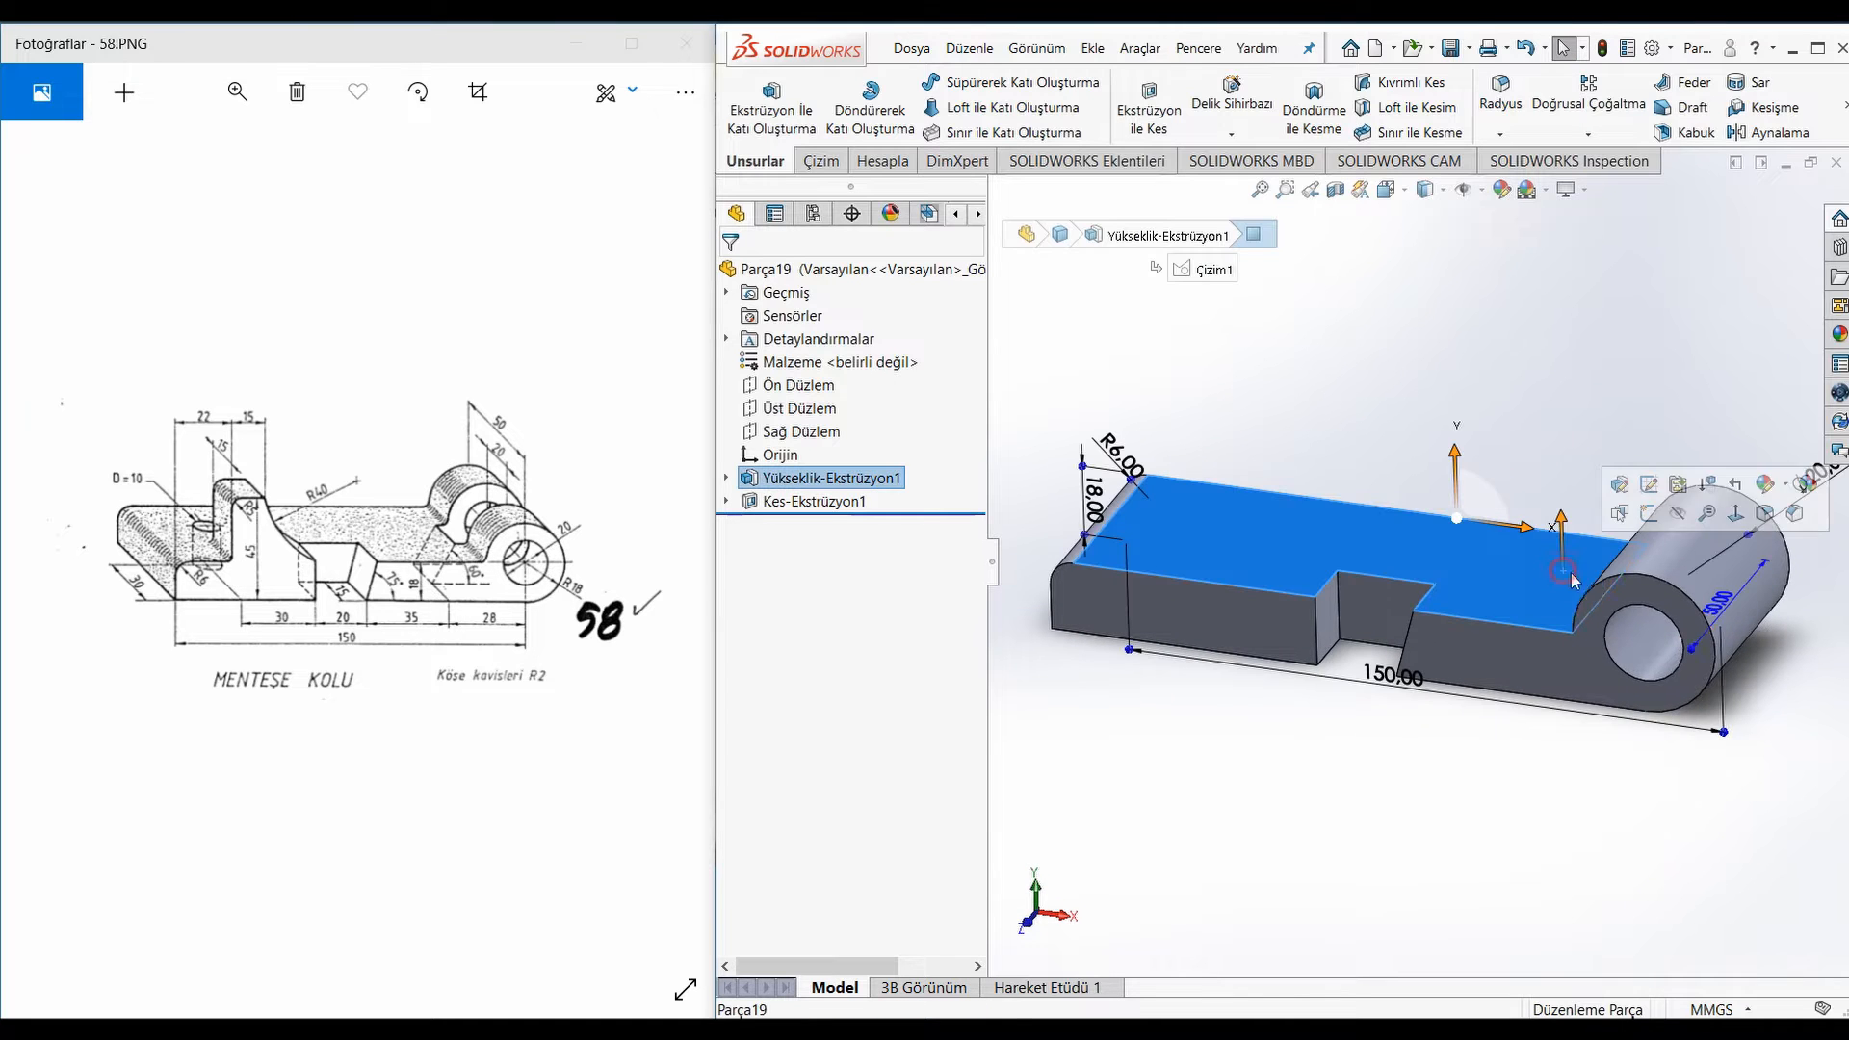
{"action": "left_click", "coordinate": [1648, 514]}
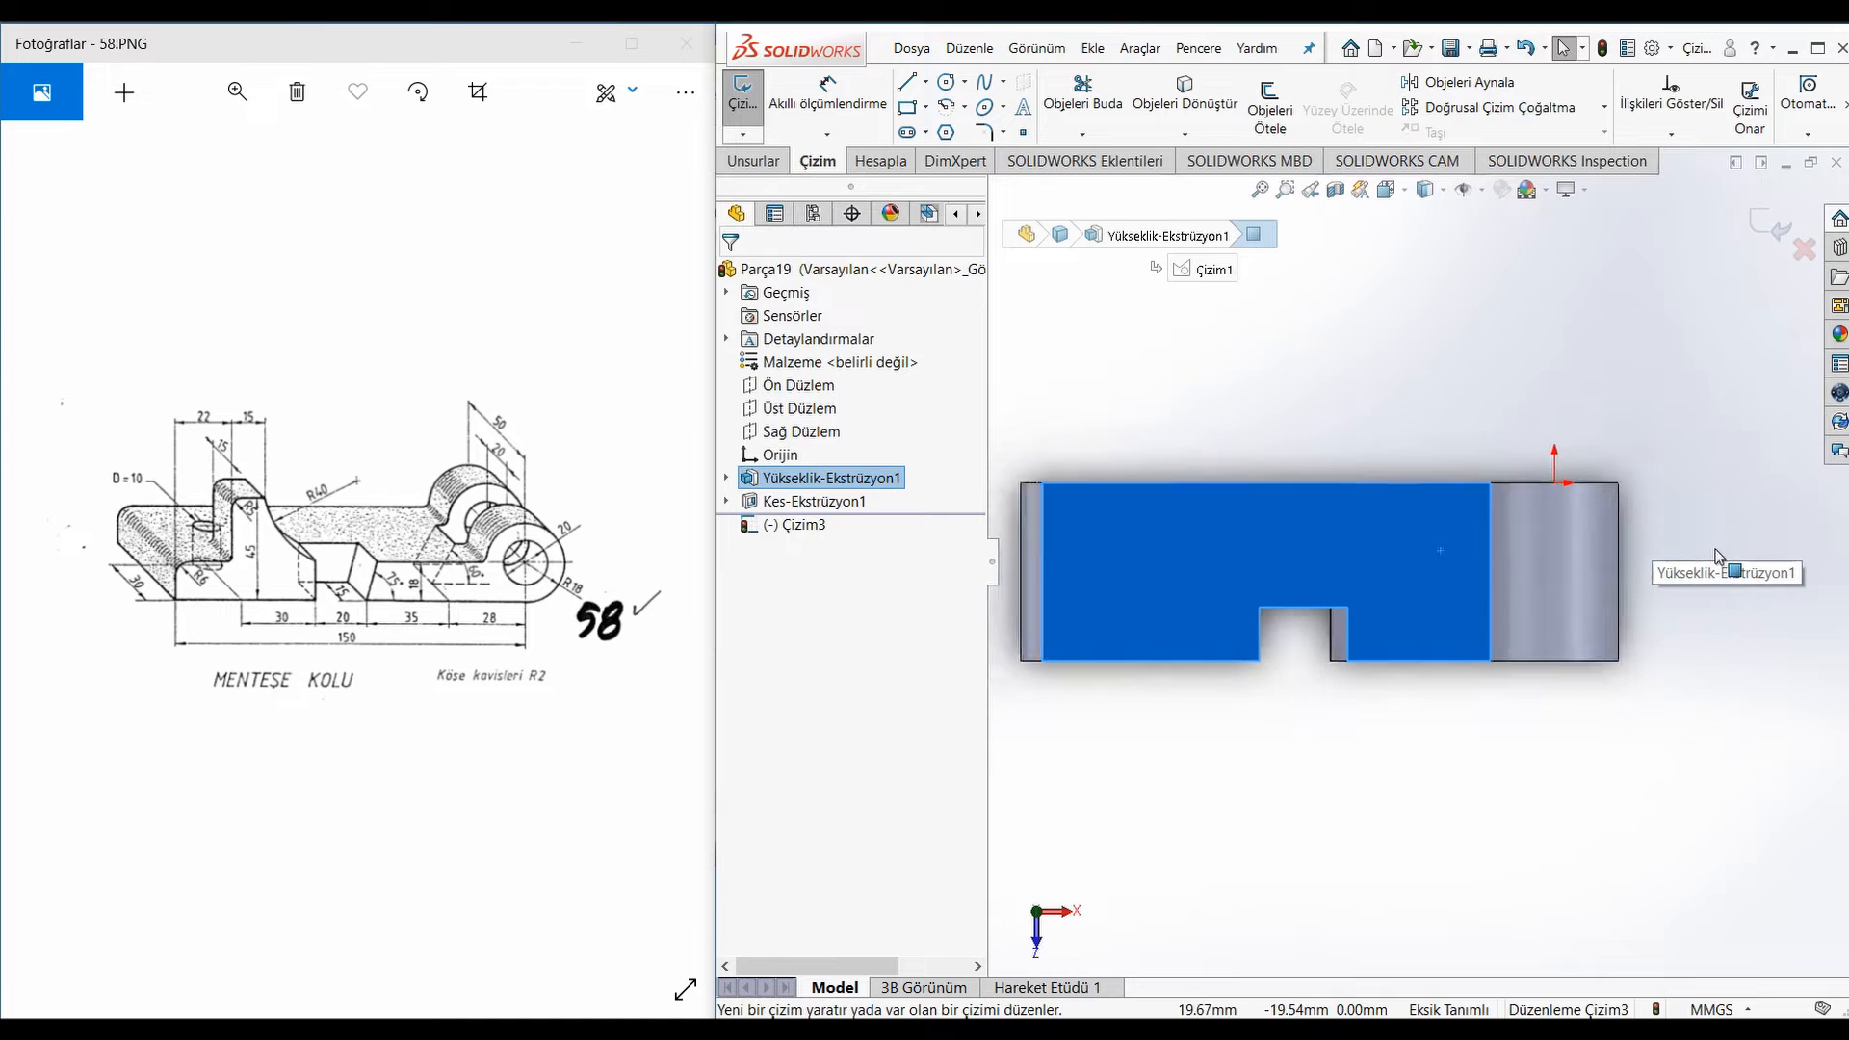
{"action": "scroll", "coordinate": [1719, 557], "scroll_direction": "down", "scroll_amount": 1}
{"action": "left_click", "coordinate": [915, 111]}
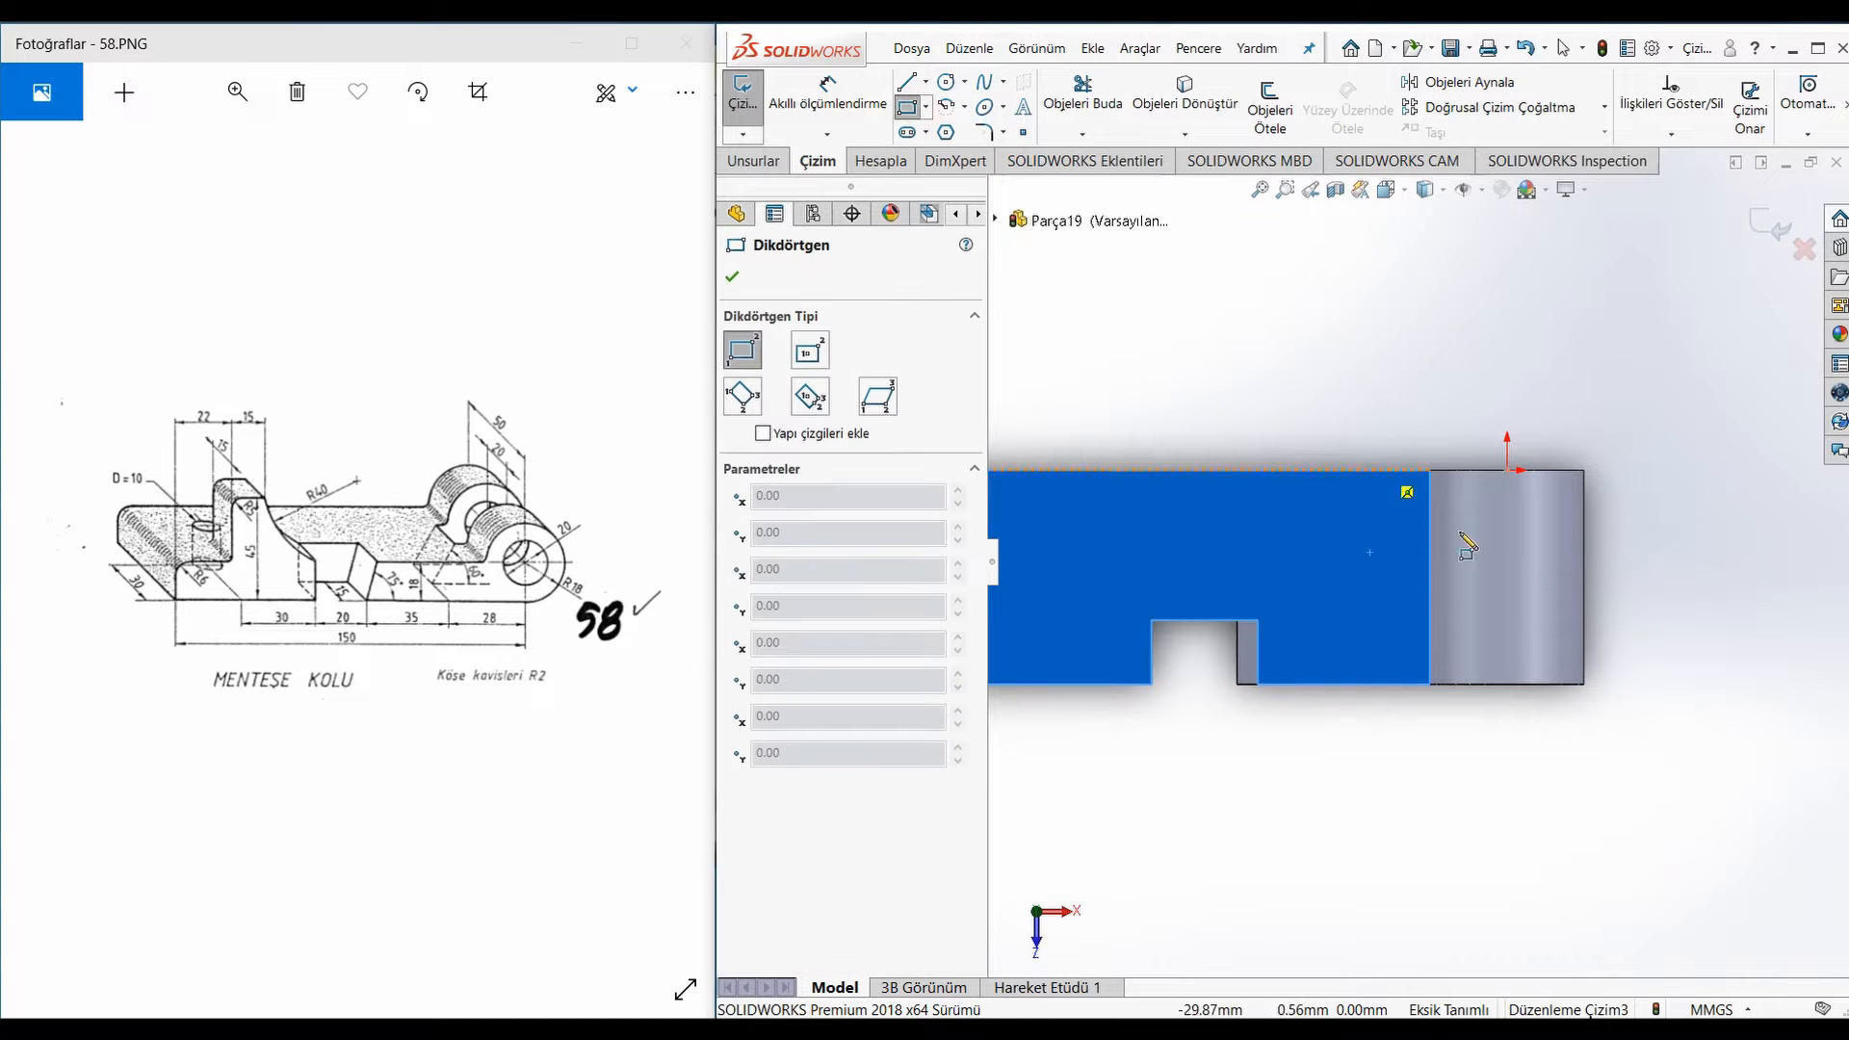
{"action": "left_click", "coordinate": [1583, 528]}
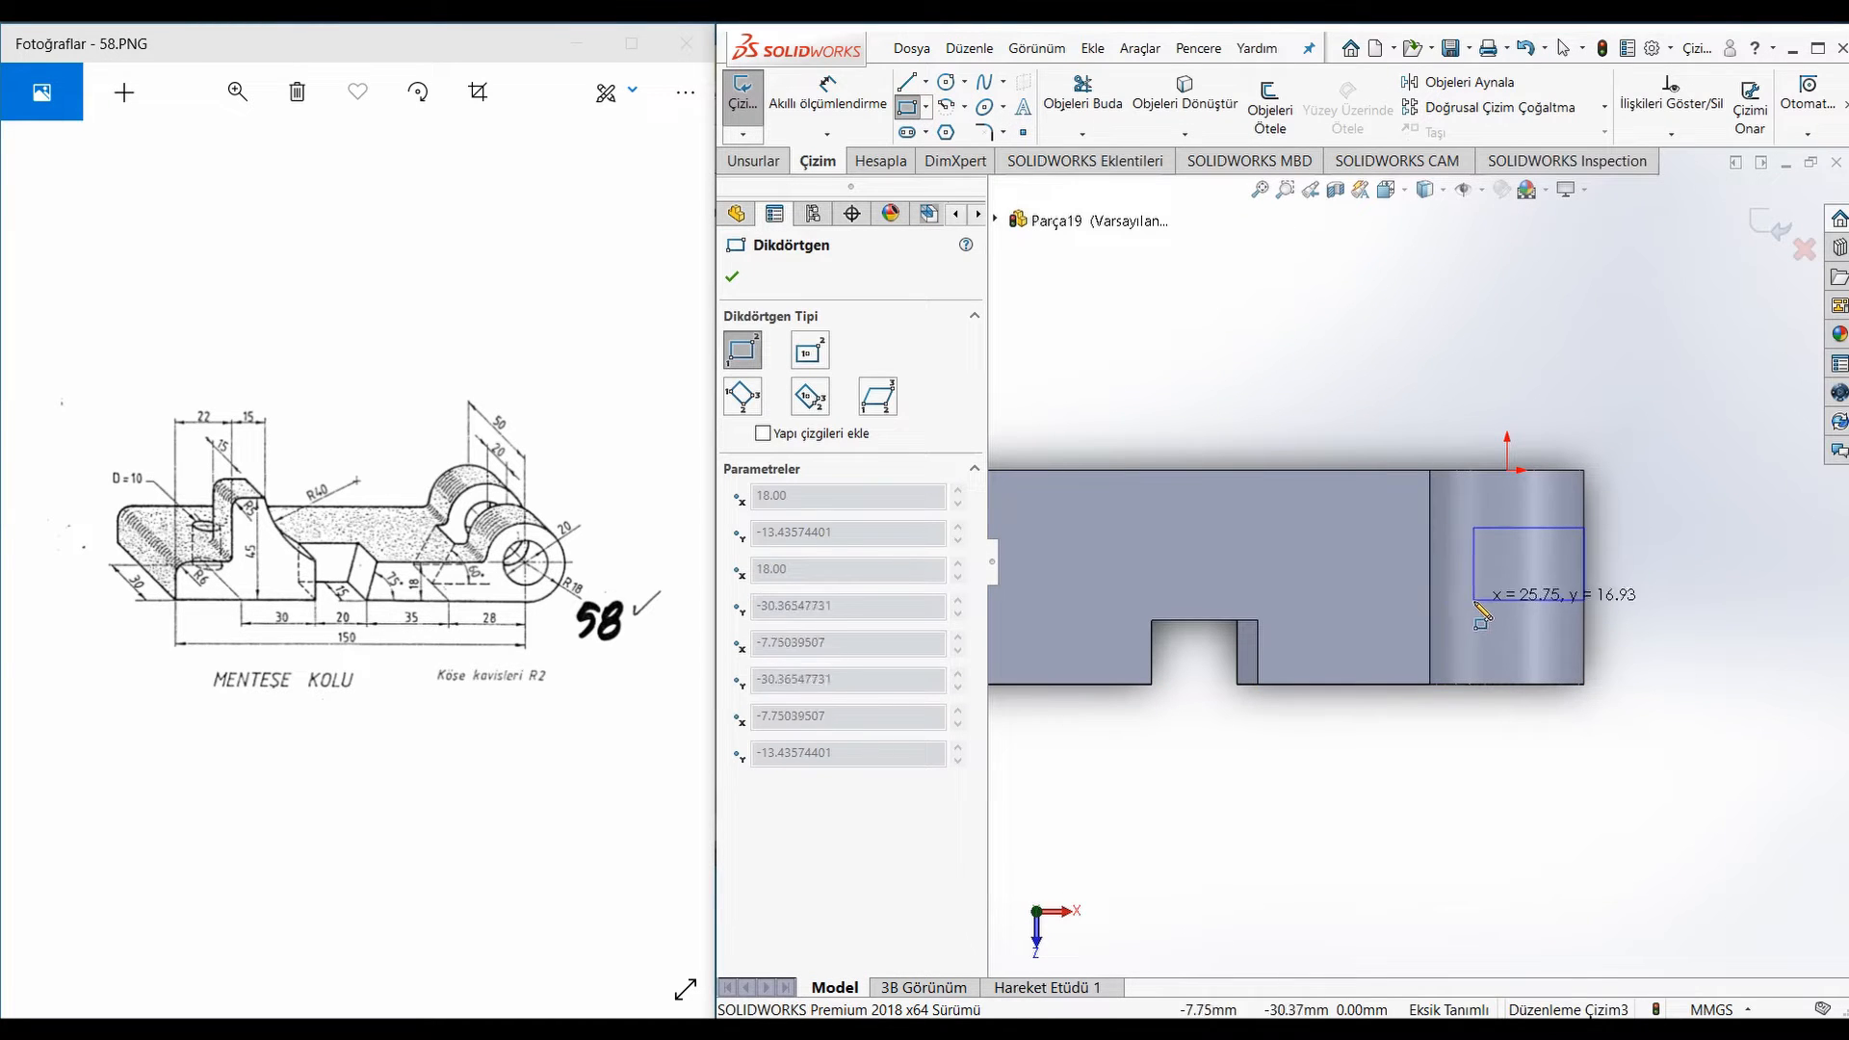
{"action": "left_click", "coordinate": [1392, 619]}
Set the rectangle's width across the hinge barrel to 20 mm
{"action": "right_click_drag", "start_coordinate": [1420, 799], "coordinate": [1422, 712]}
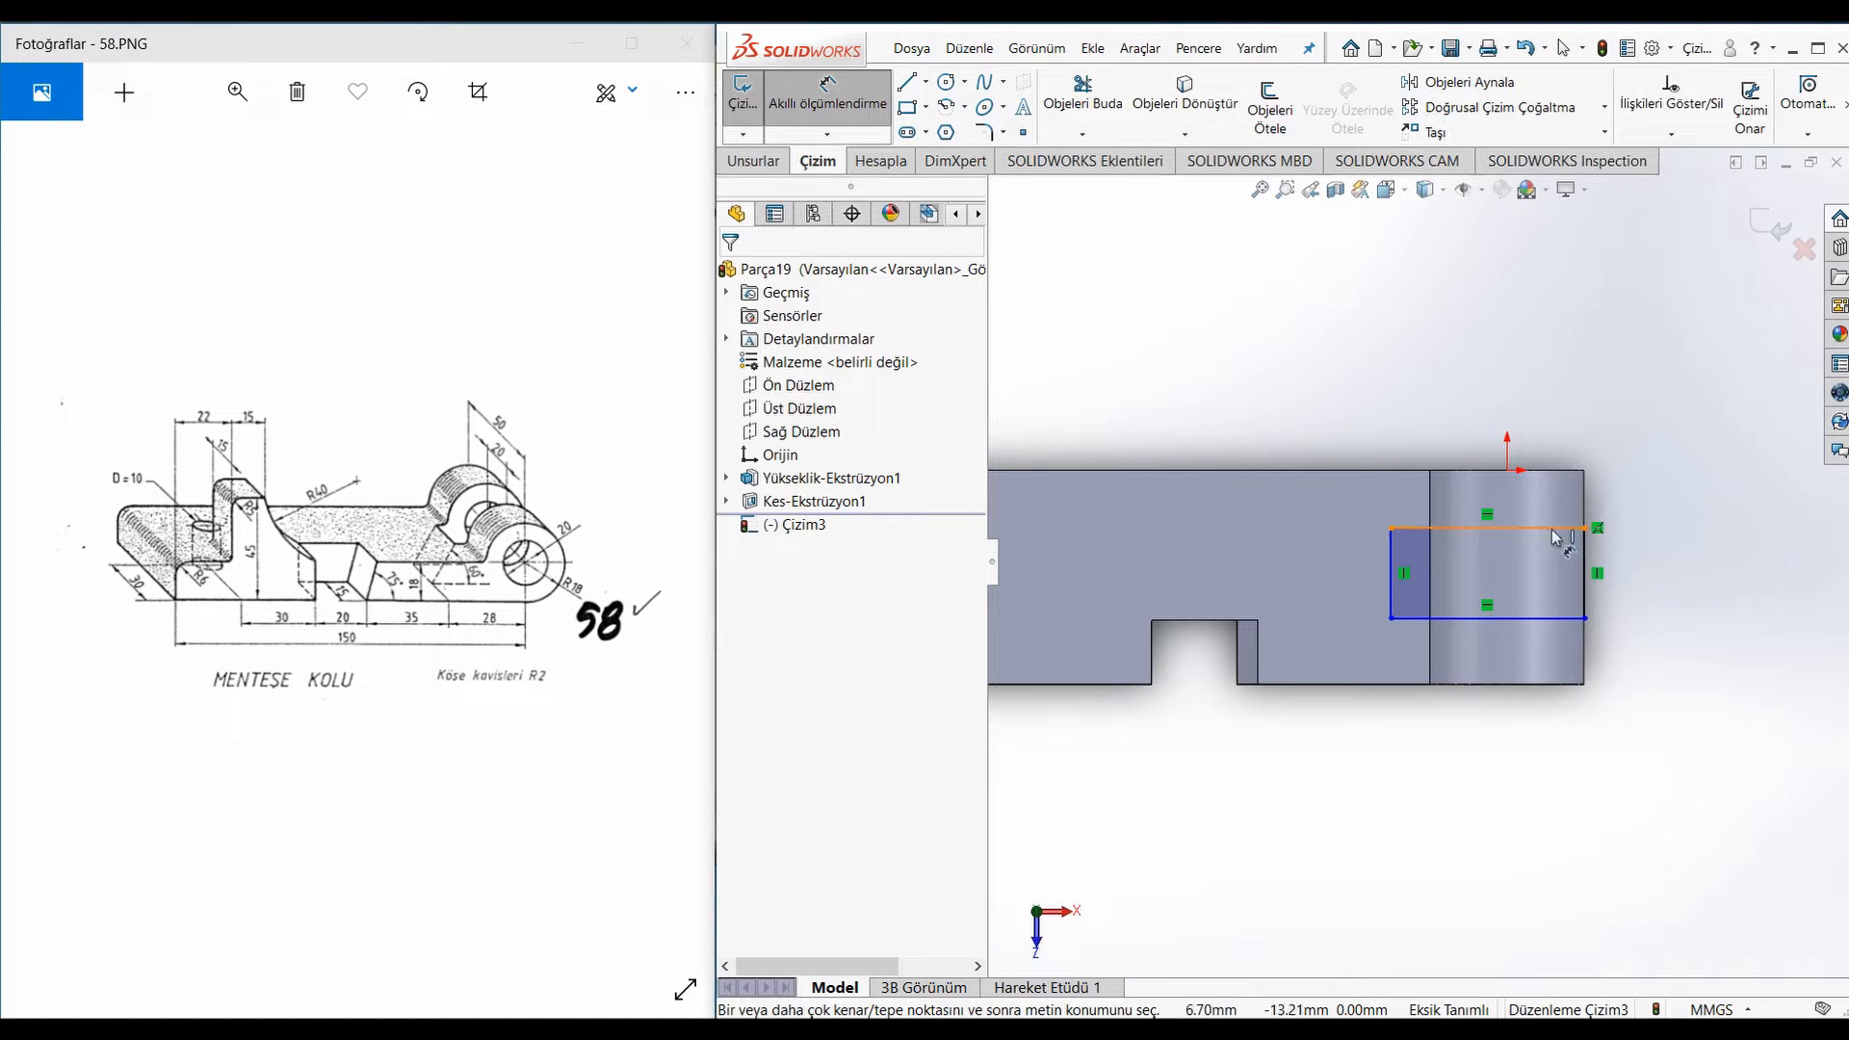
{"action": "left_click", "coordinate": [1589, 572]}
{"action": "left_click", "coordinate": [1650, 605]}
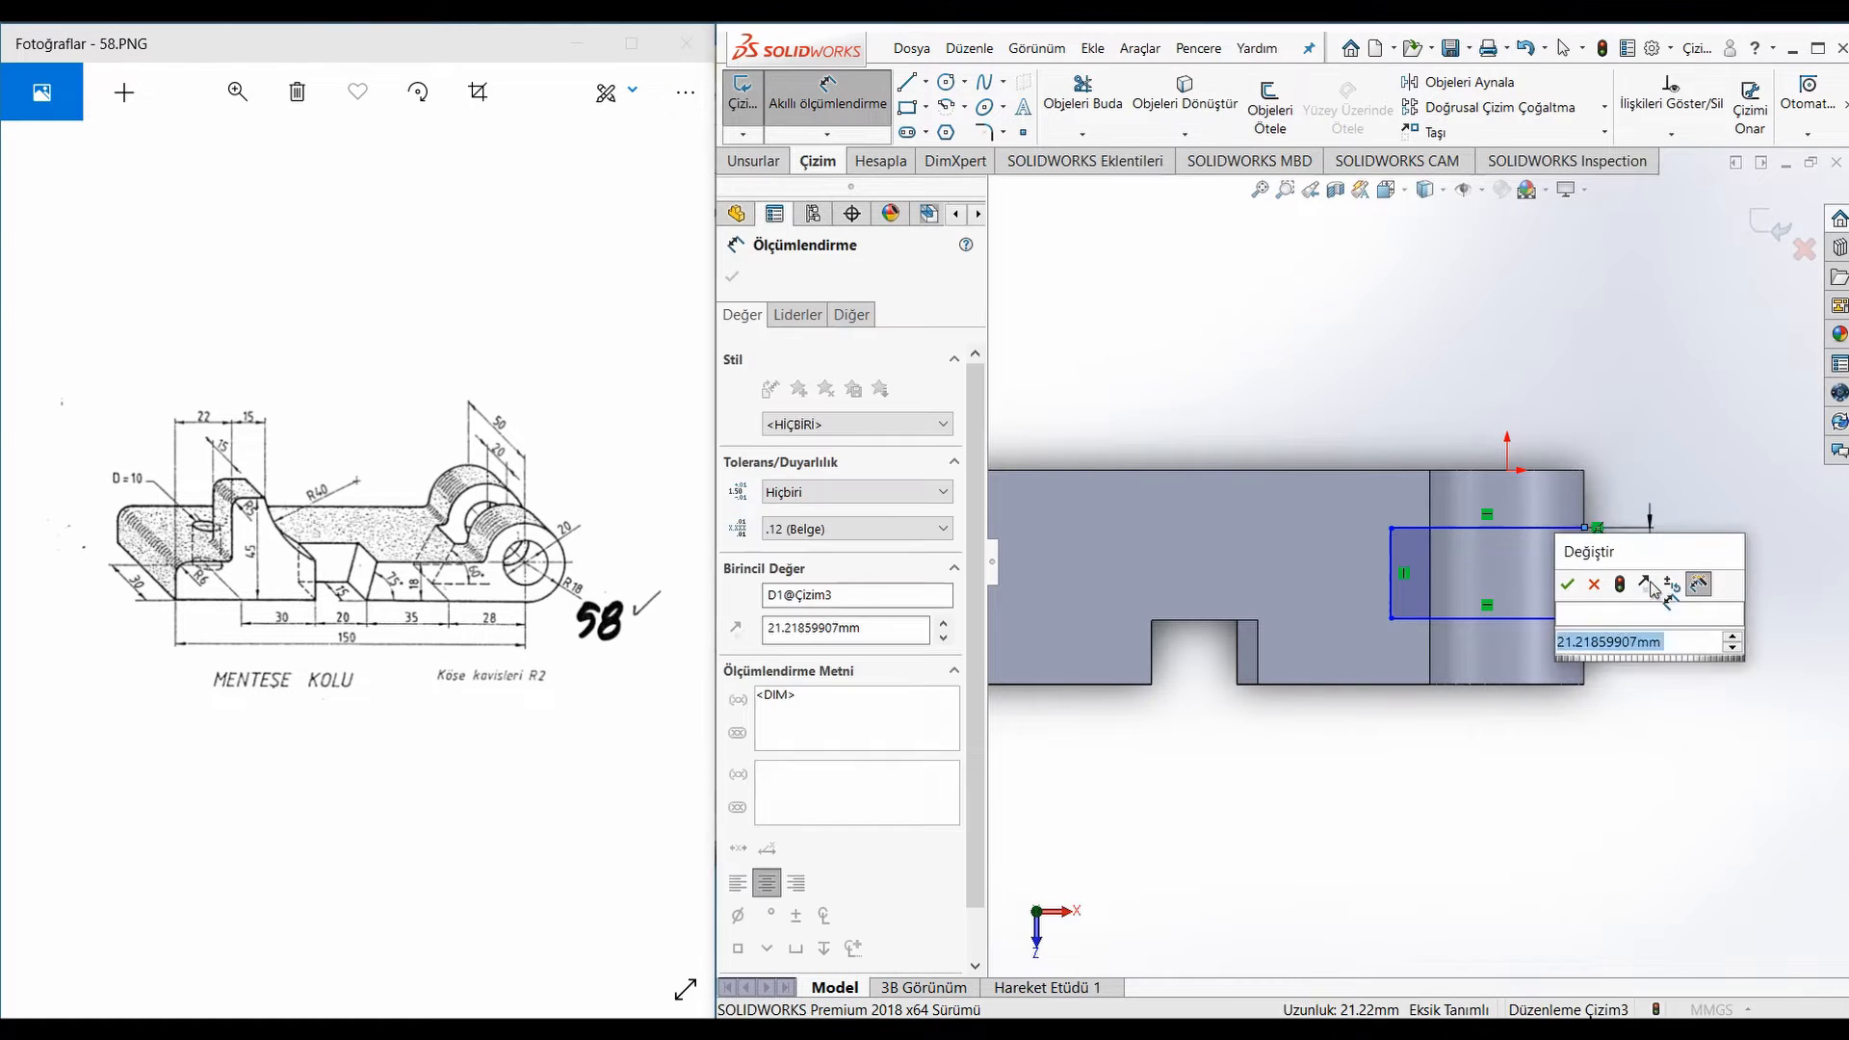
{"action": "type", "text": "20"}
{"action": "key", "text": "Return"}
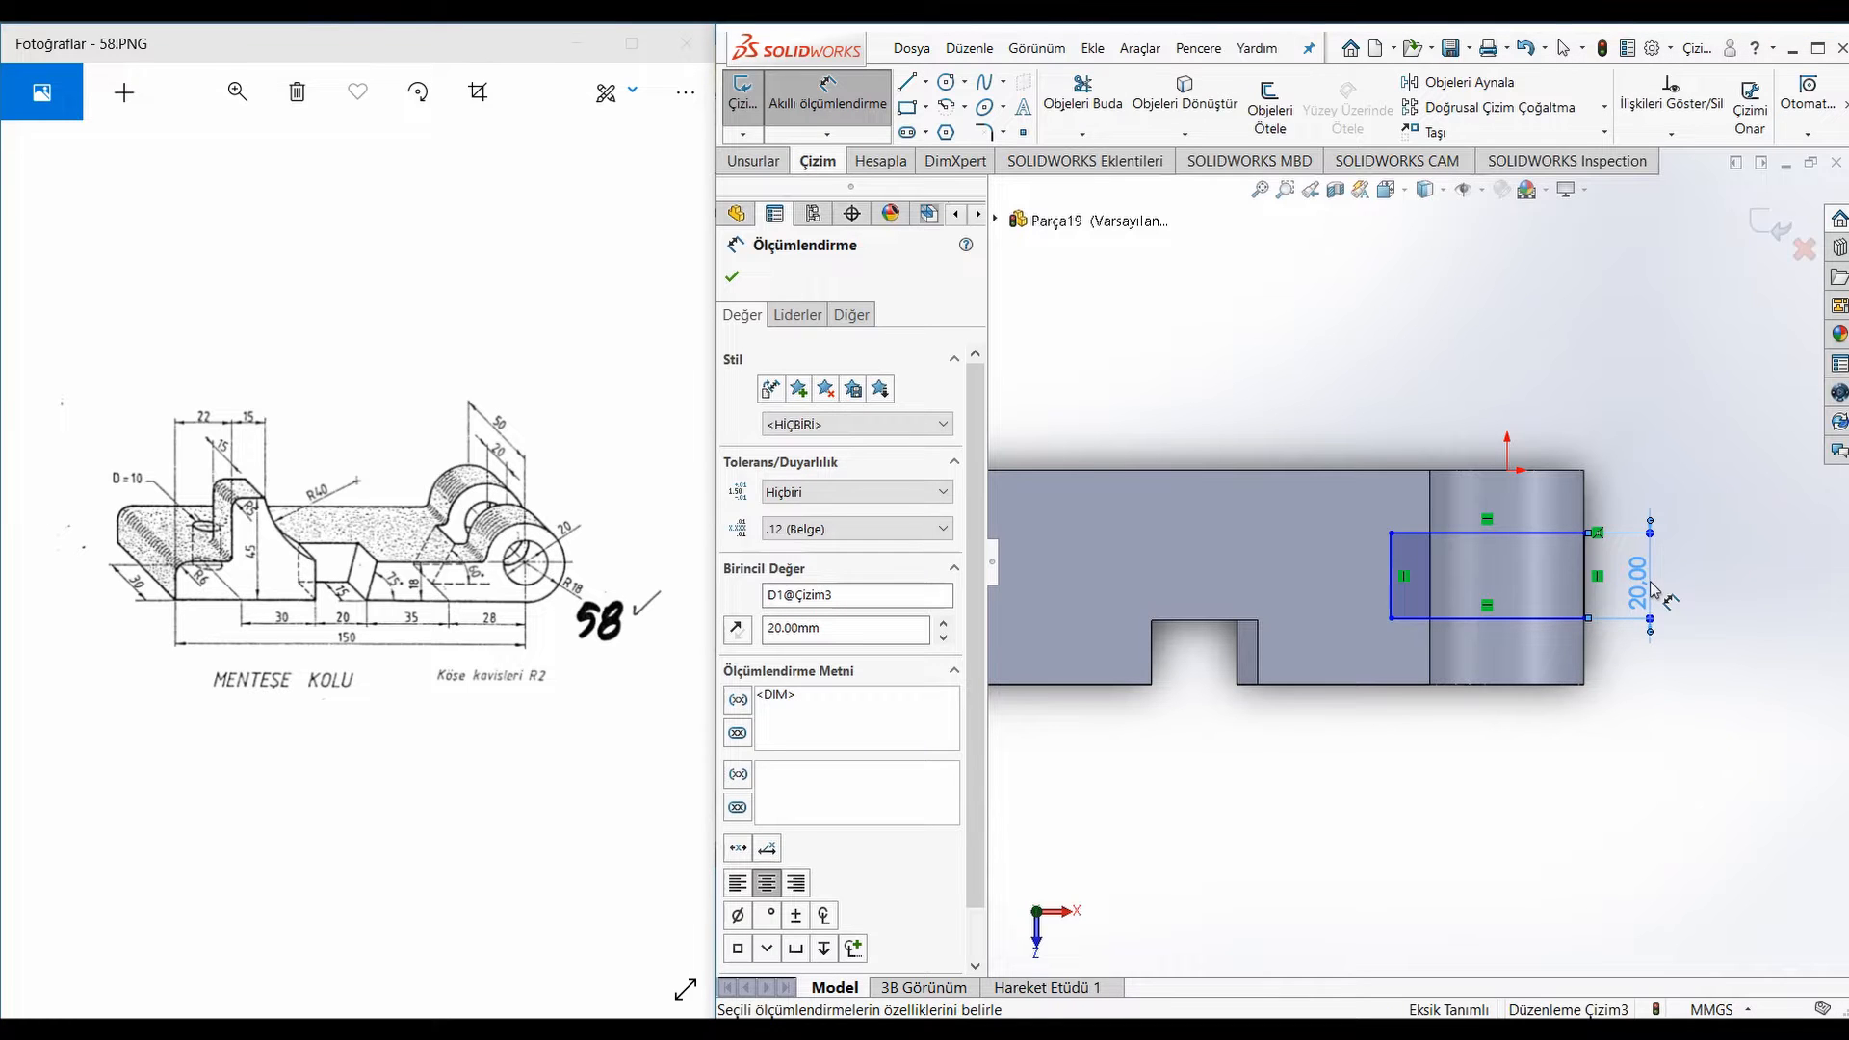
Set the distance between the rectangle's nearer long side and the barrel's back edge to 15 mm
{"action": "left_click", "coordinate": [1560, 532]}
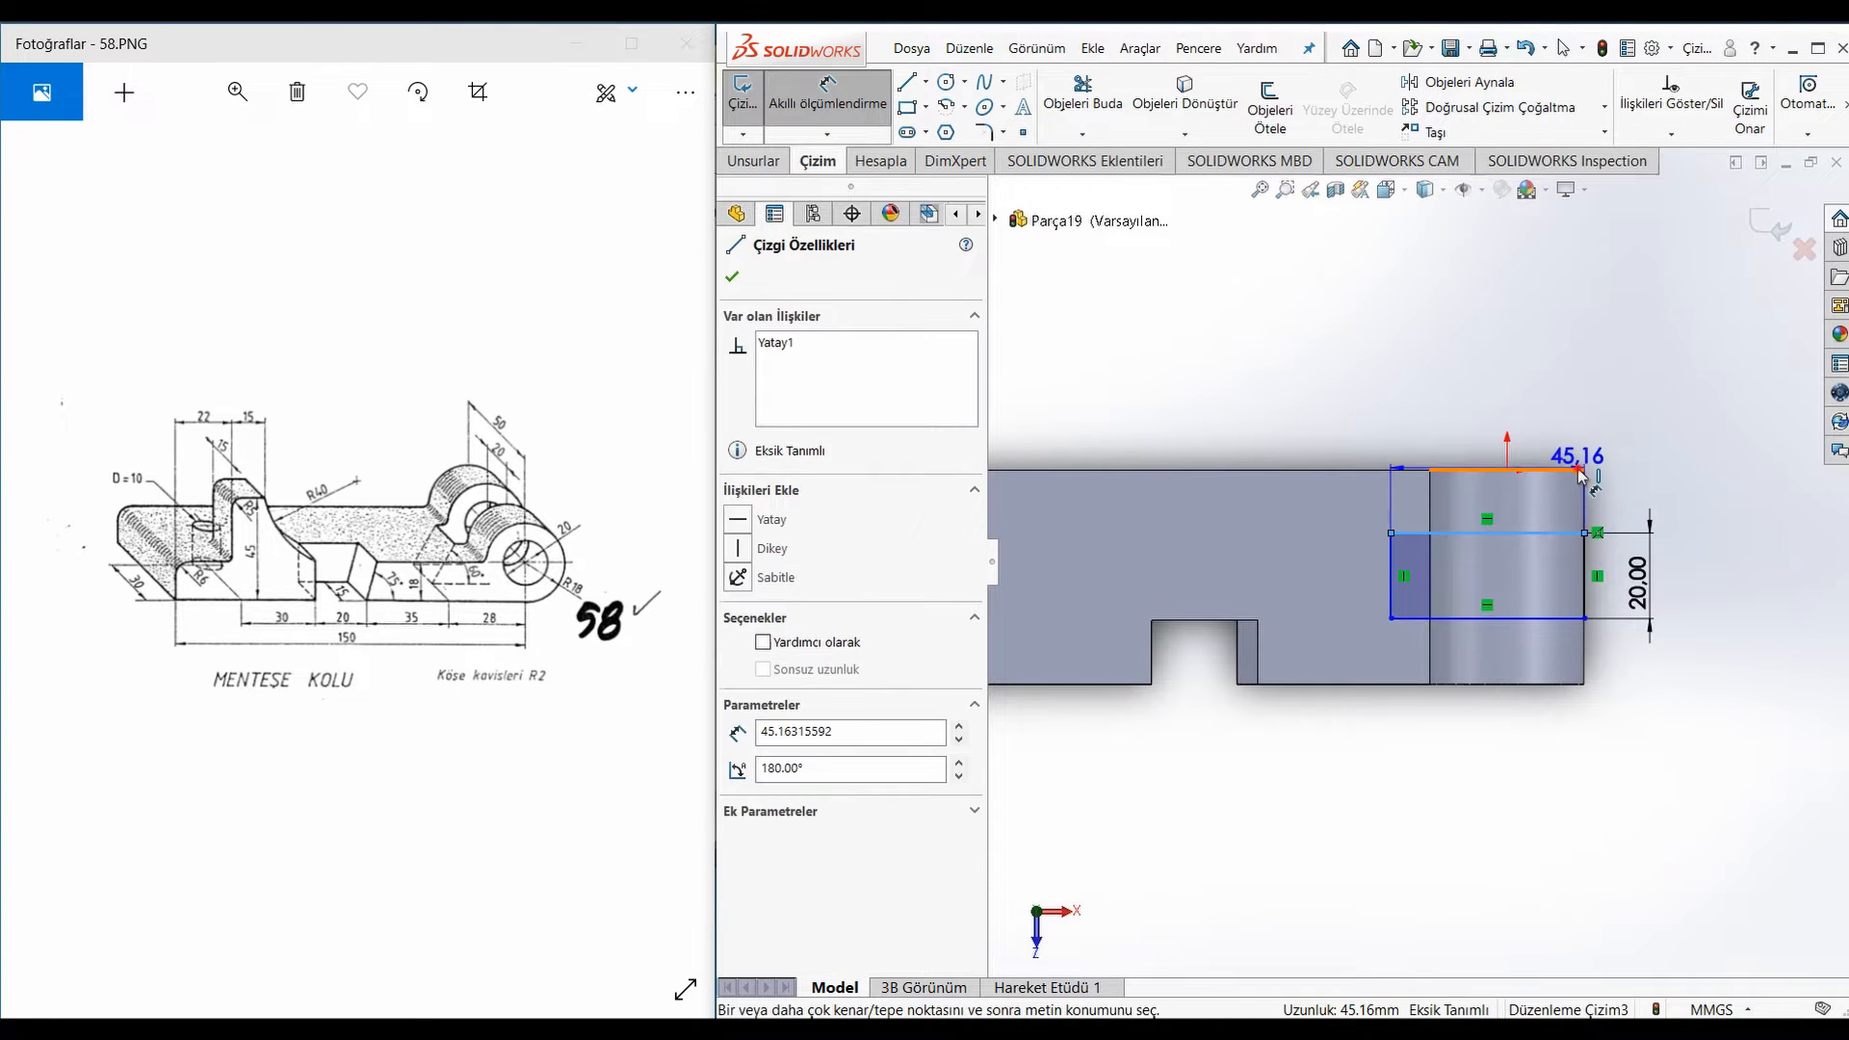
{"action": "left_click", "coordinate": [1584, 532]}
{"action": "left_click", "coordinate": [1717, 486]}
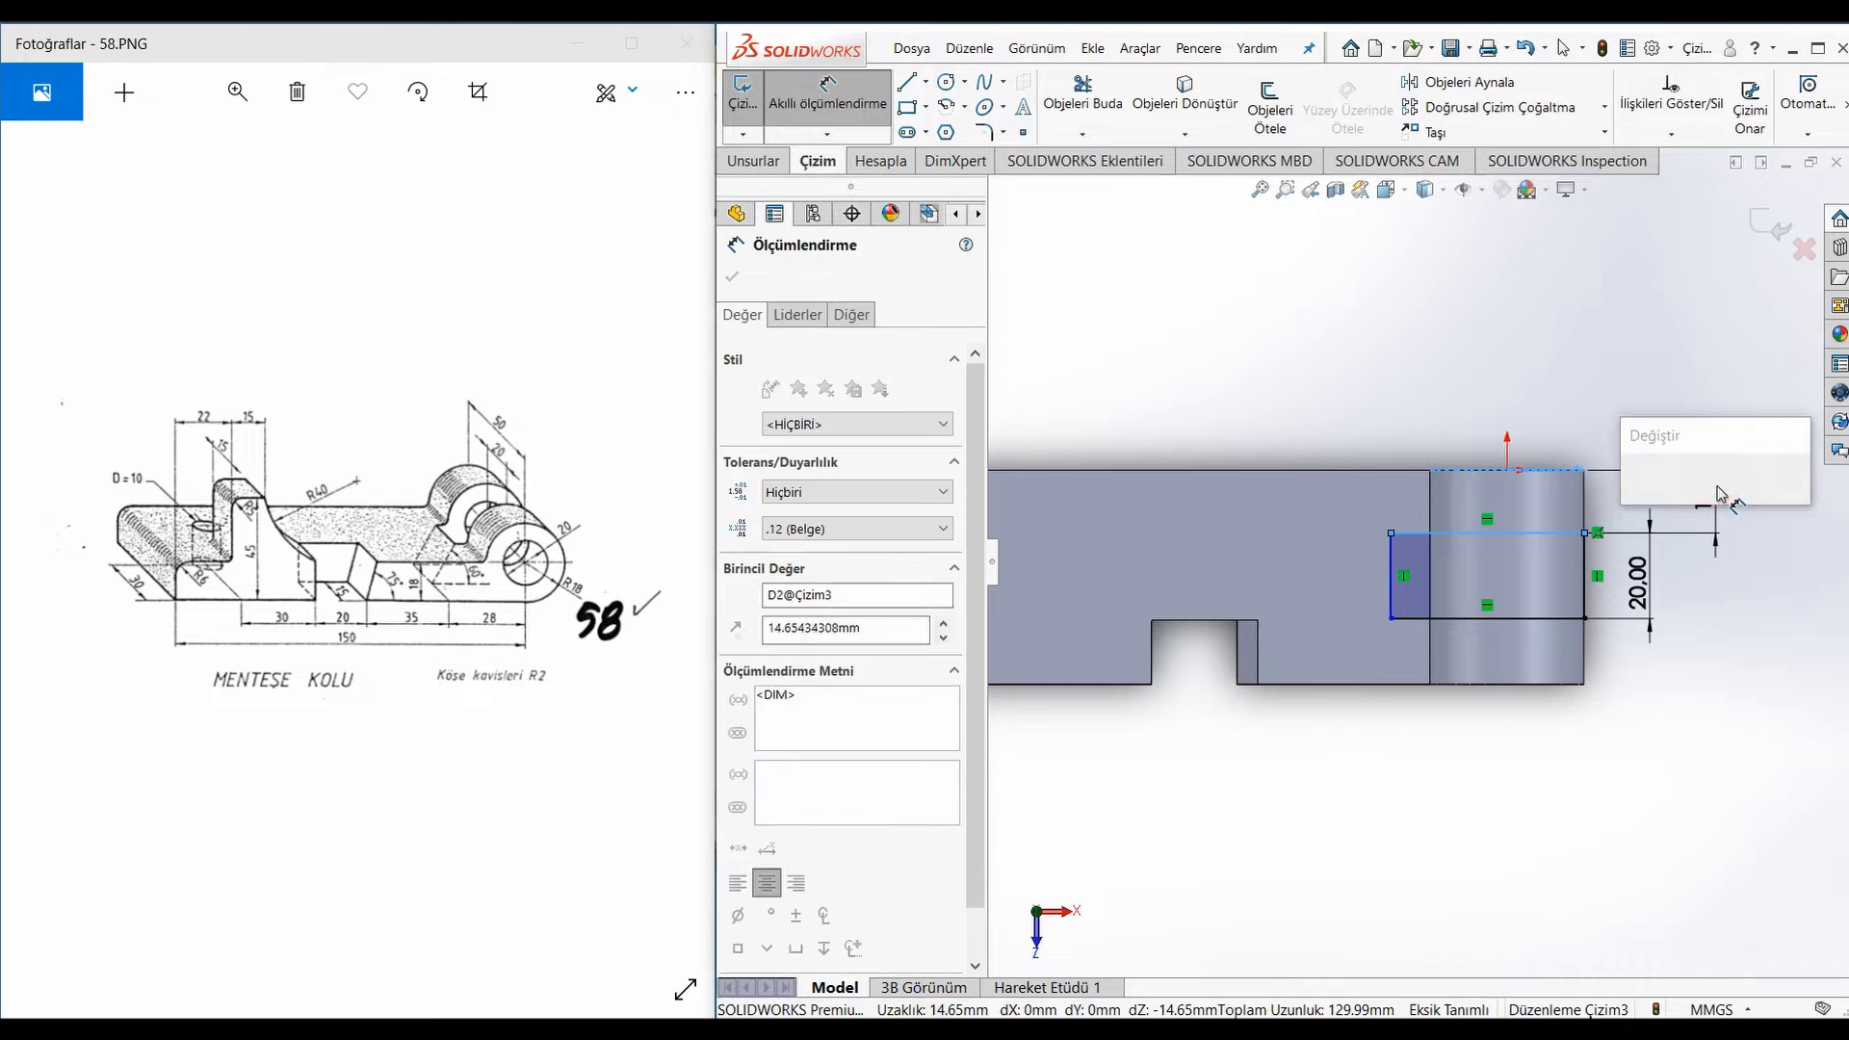
{"action": "type", "text": "15"}
{"action": "key", "text": "Return"}
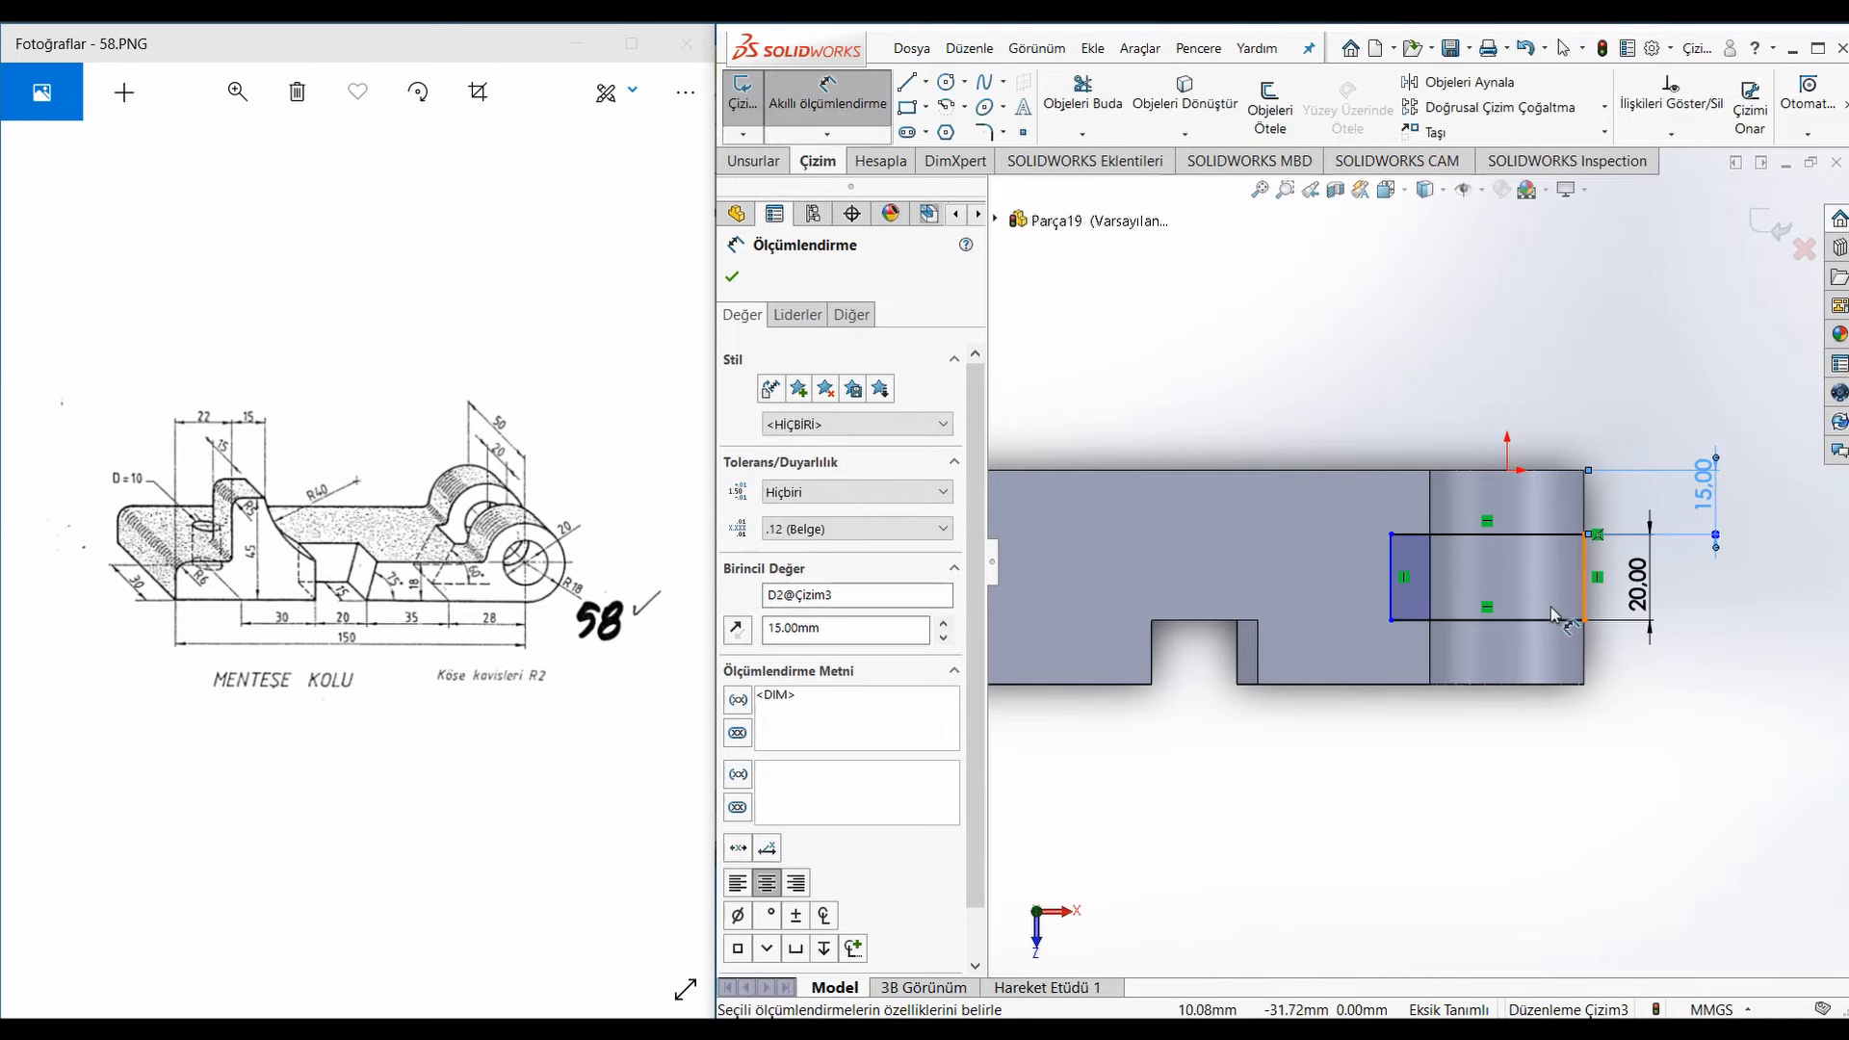
Dimension the rectangle's length along the bar
{"action": "left_click", "coordinate": [1544, 621]}
{"action": "left_click", "coordinate": [1486, 771]}
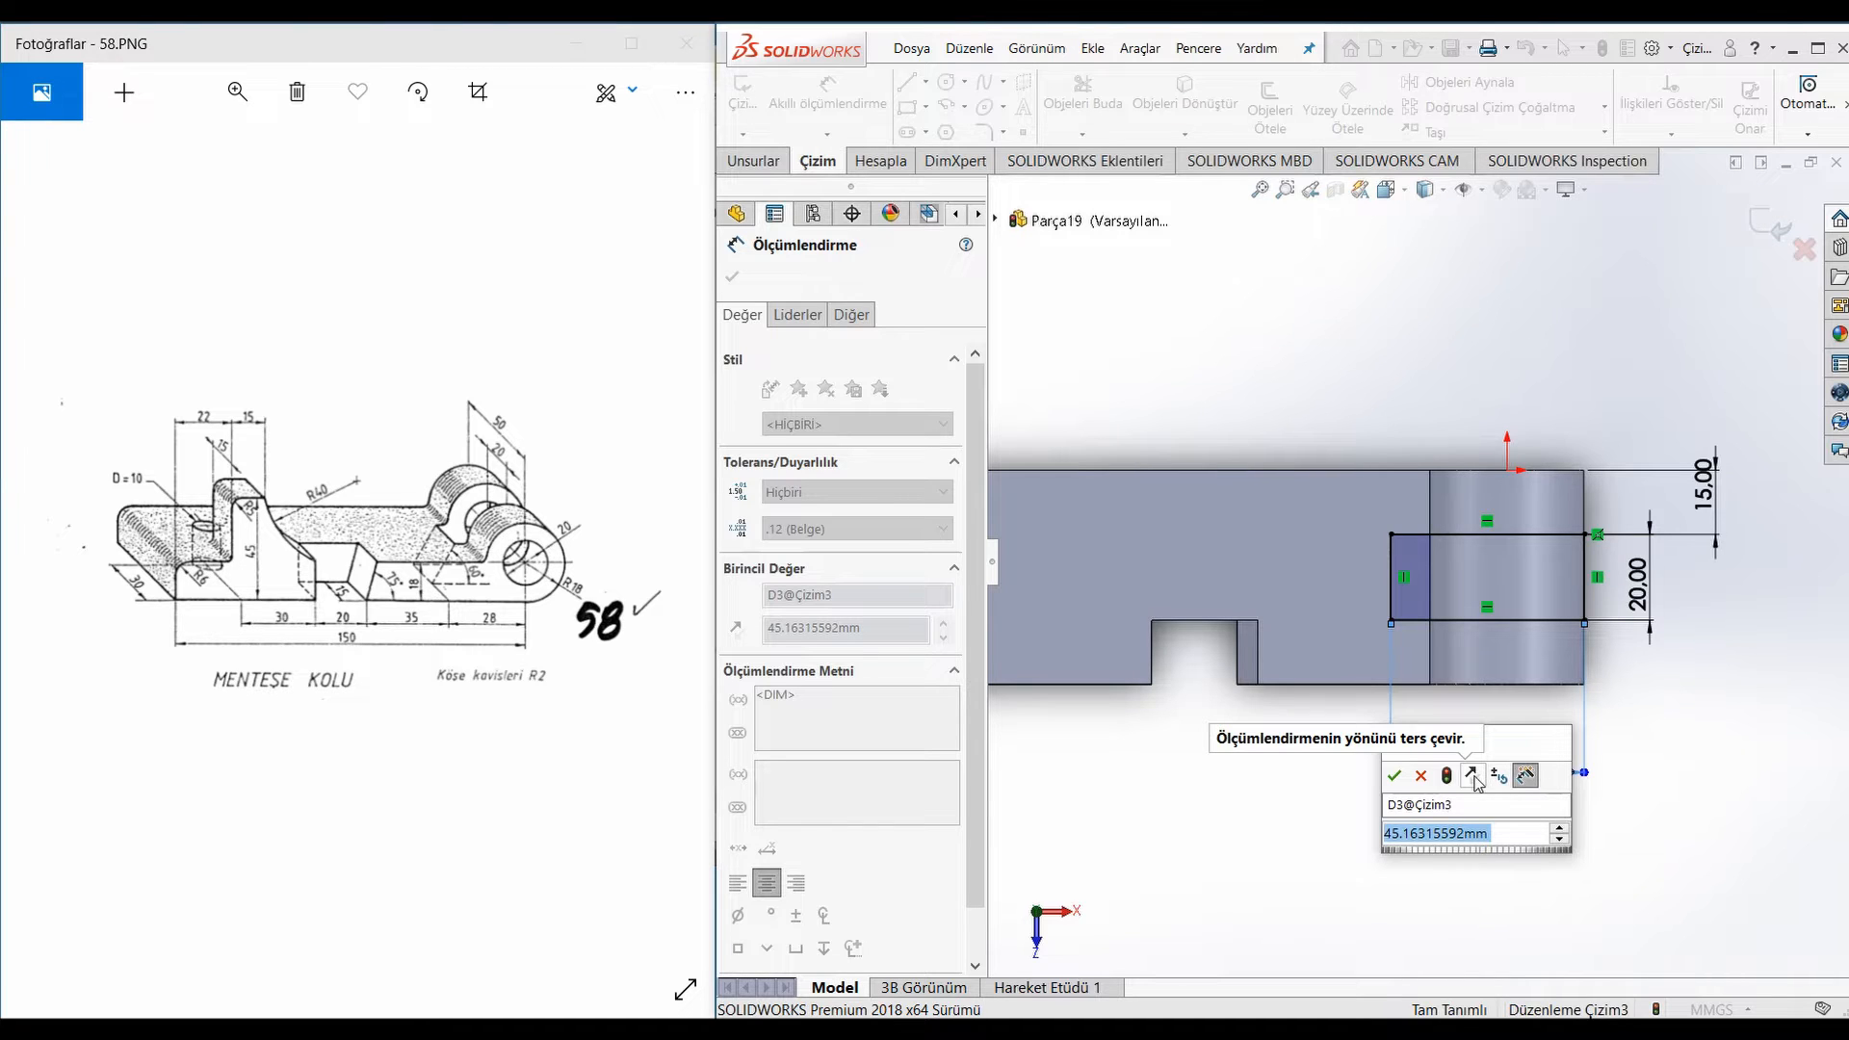
{"action": "left_click", "coordinate": [1421, 777]}
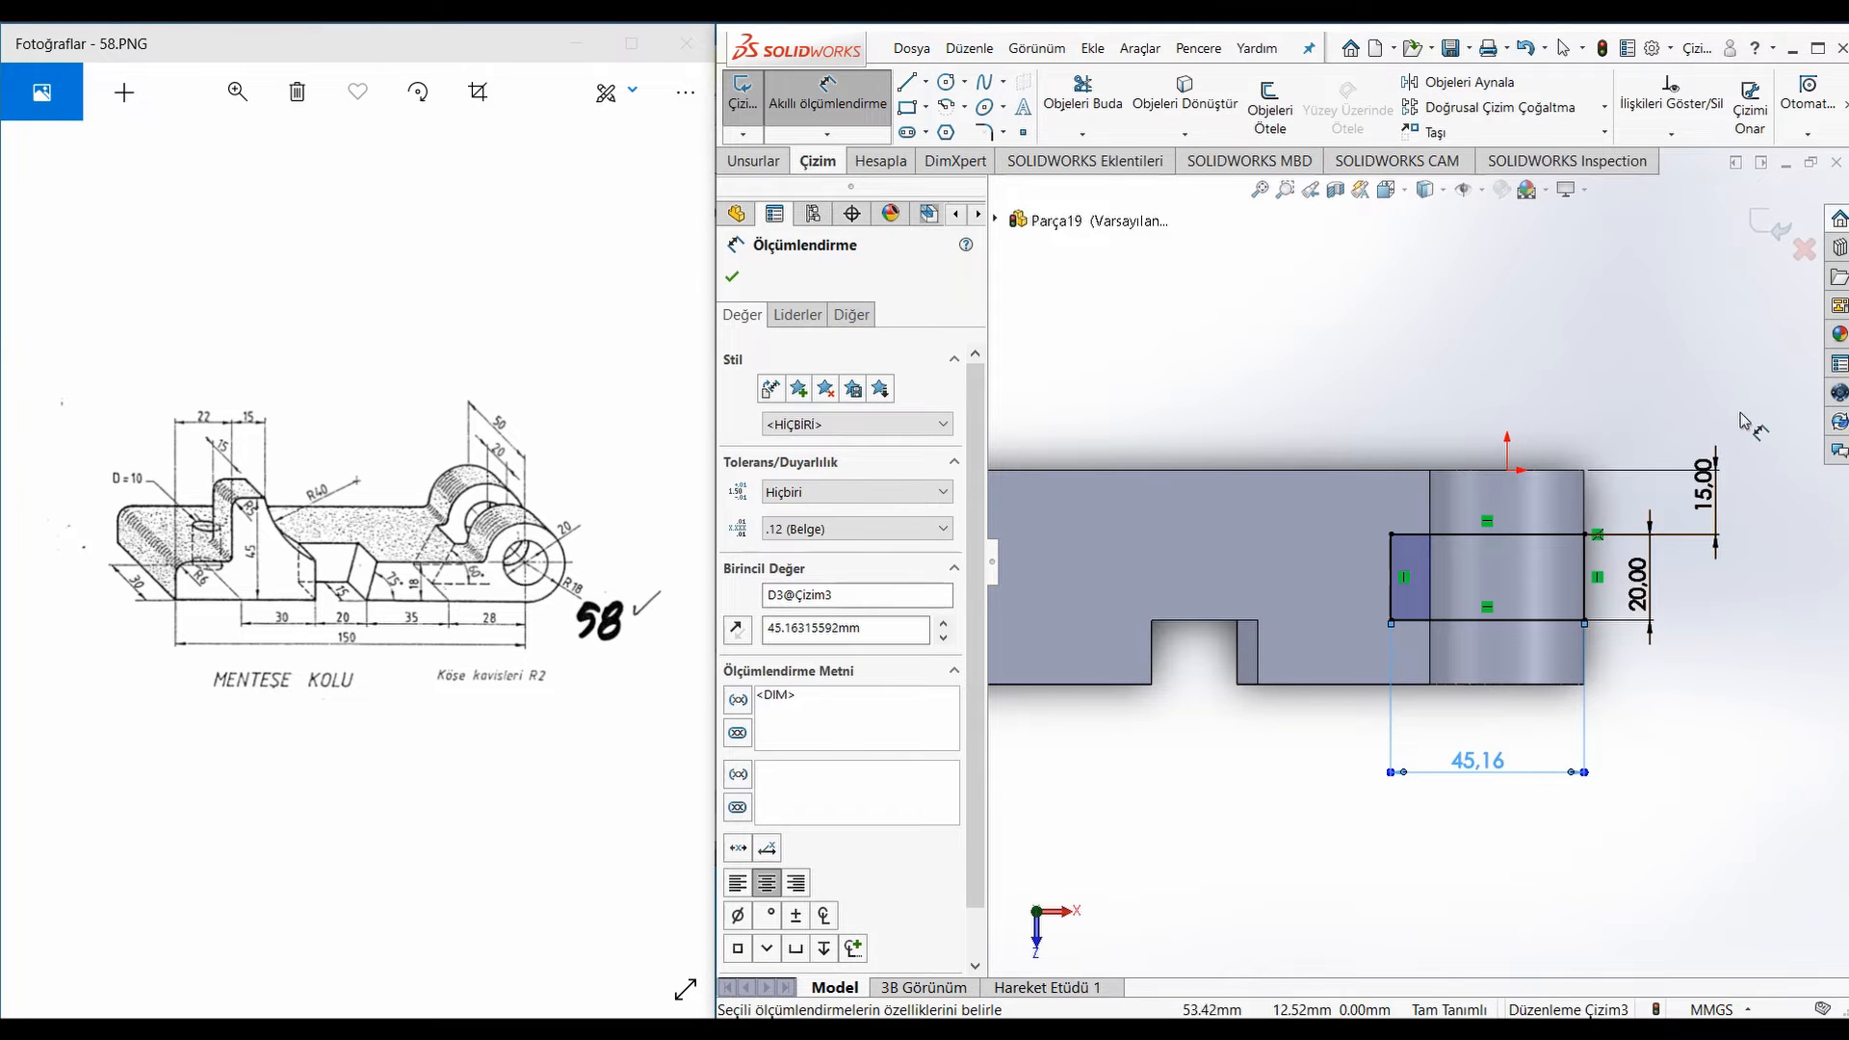
Delete the whole rectangle from the sketch together with its dimensions
{"action": "key", "text": "Escape"}
{"action": "mouse_move", "coordinate": [1736, 397]}
{"action": "left_mouse_down"}
{"action": "mouse_move", "coordinate": [1326, 811]}
{"action": "mouse_move", "coordinate": [1338, 839]}
{"action": "left_mouse_up"}
{"action": "key", "text": "Delete"}
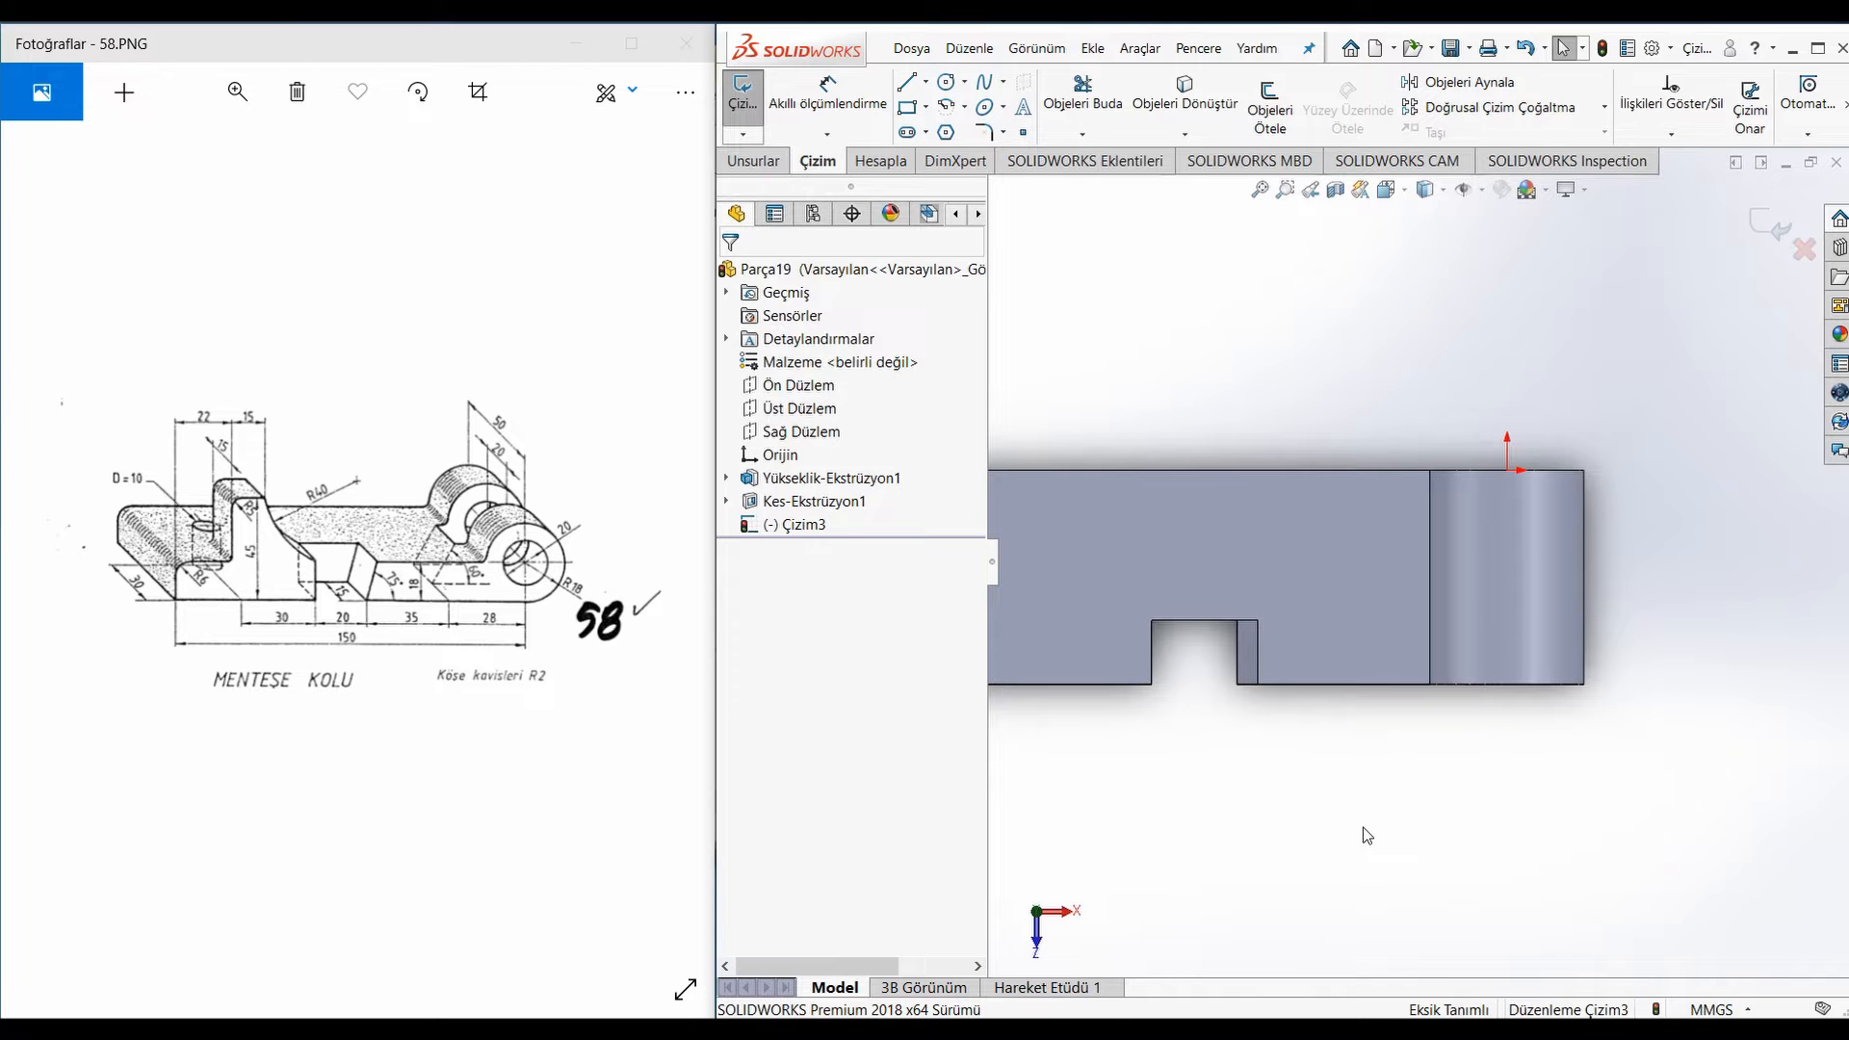
{"action": "middle_click_drag", "start_coordinate": [1362, 828], "coordinate": [1366, 627]}
{"action": "left_click", "coordinate": [1367, 628]}
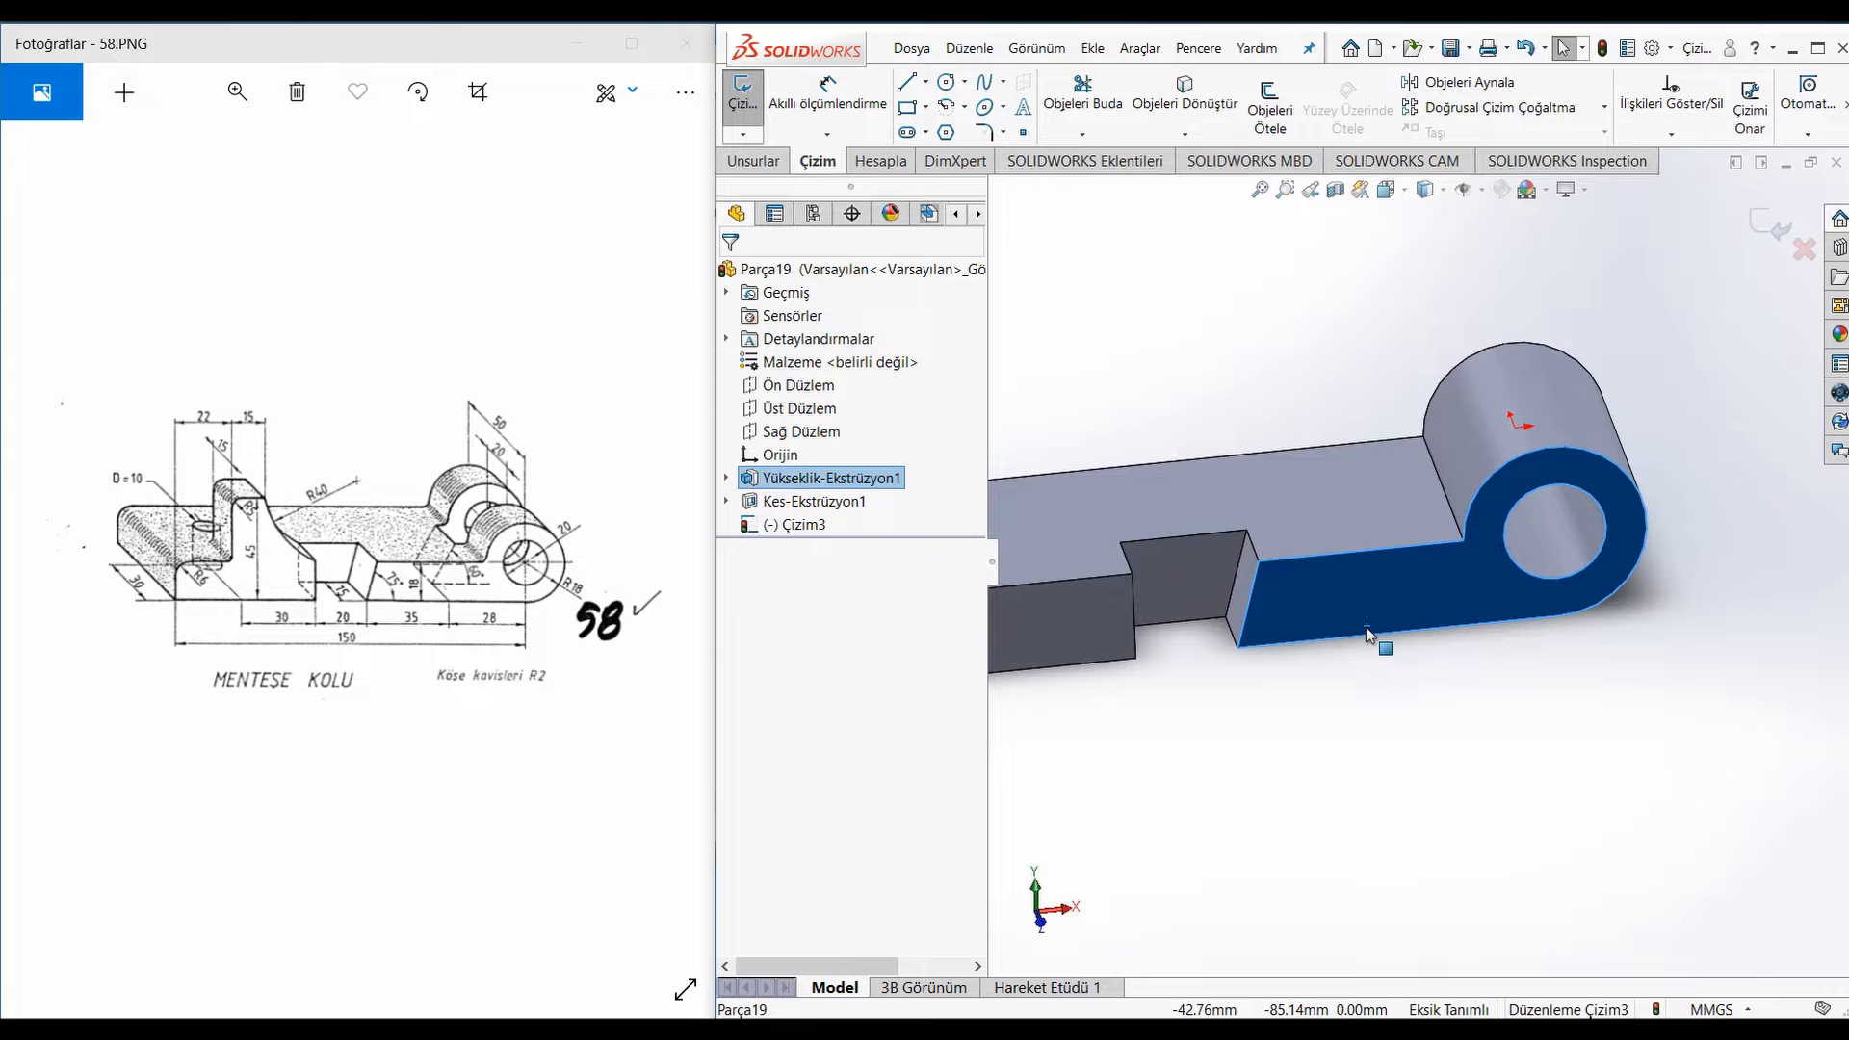
{"action": "key", "text": "ctrl+8"}
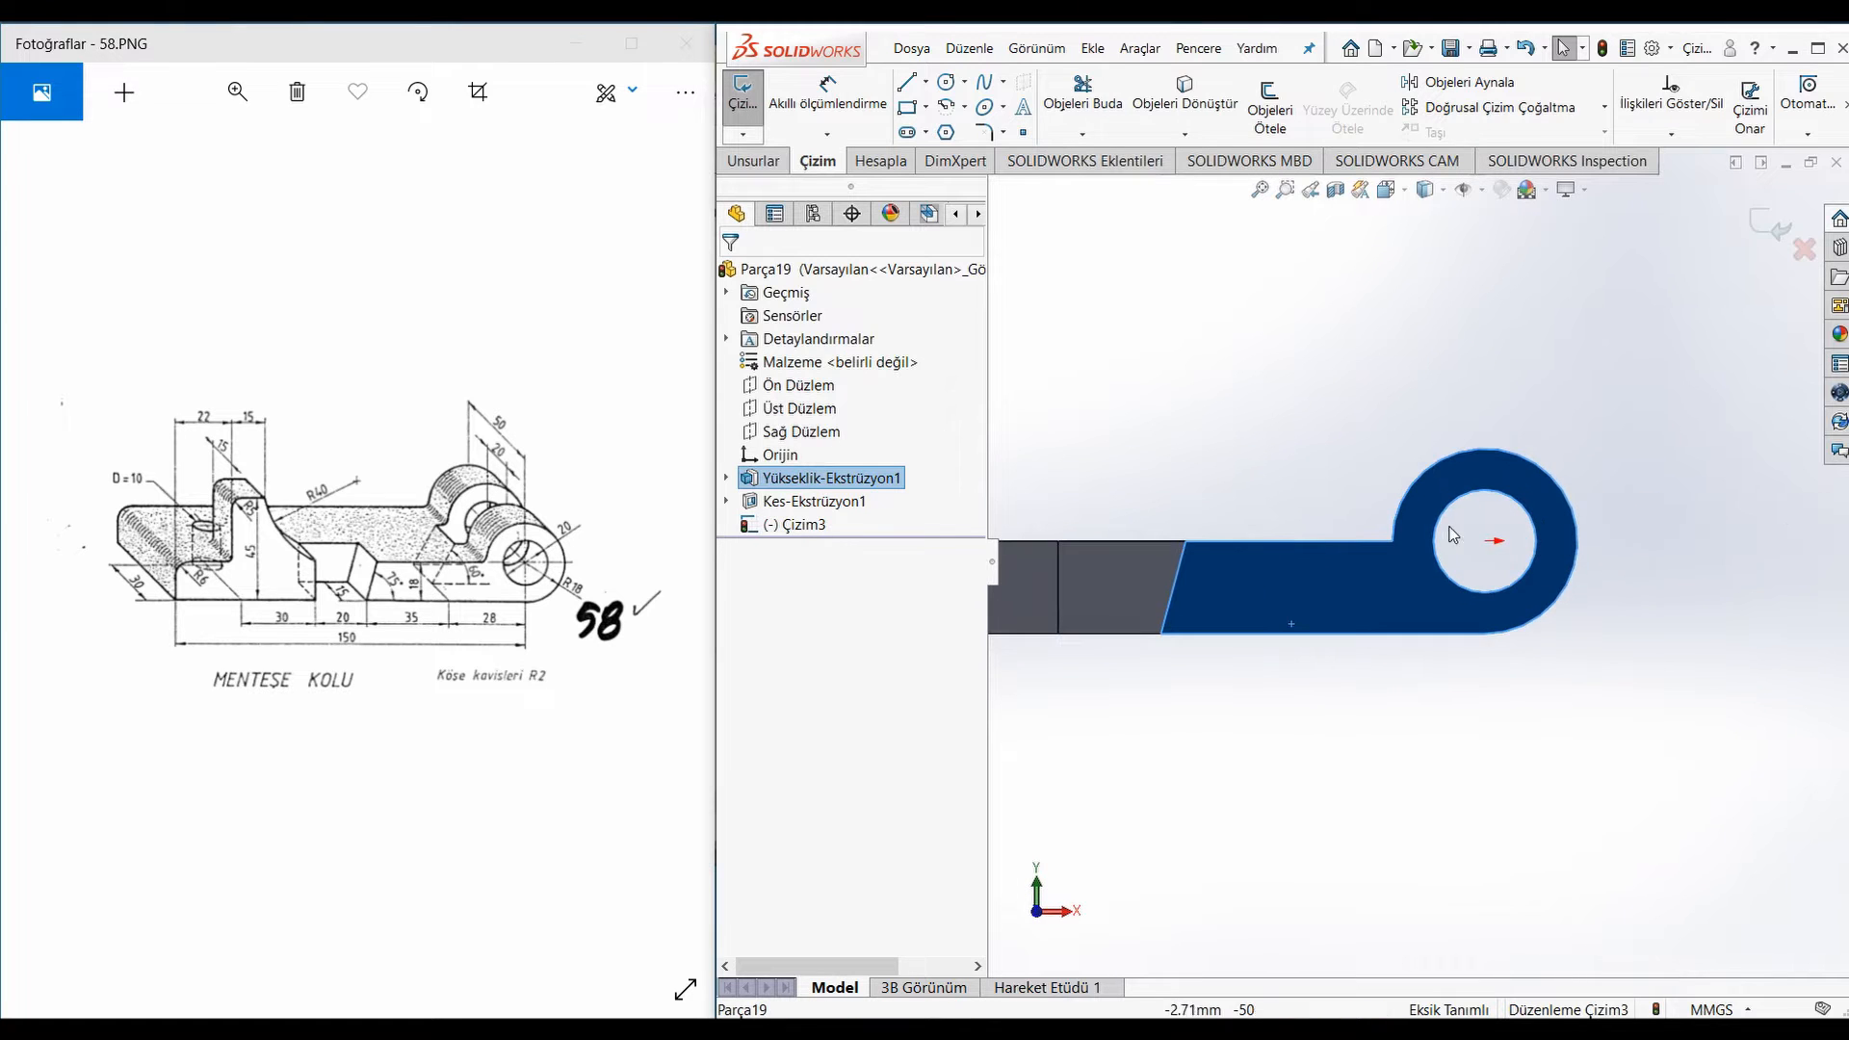
{"action": "scroll", "coordinate": [1273, 546], "scroll_direction": "down", "scroll_amount": 1}
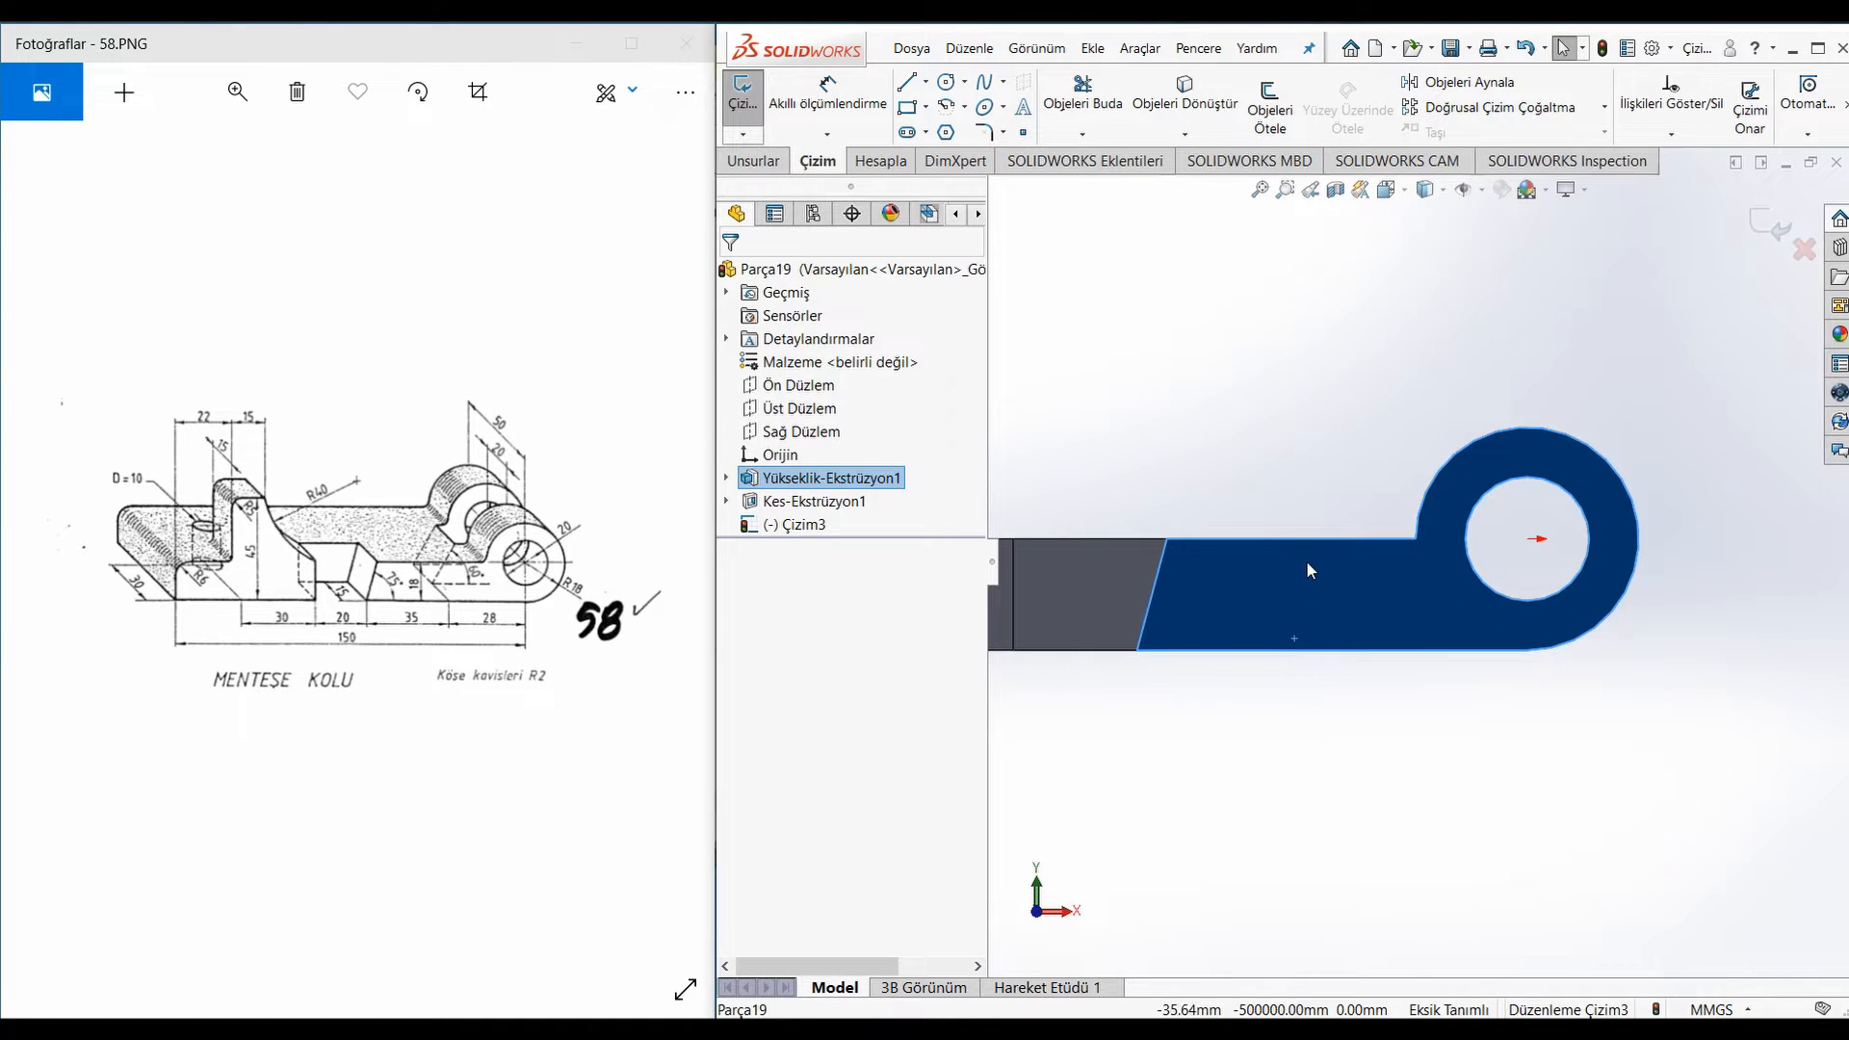
{"action": "left_click", "coordinate": [946, 81]}
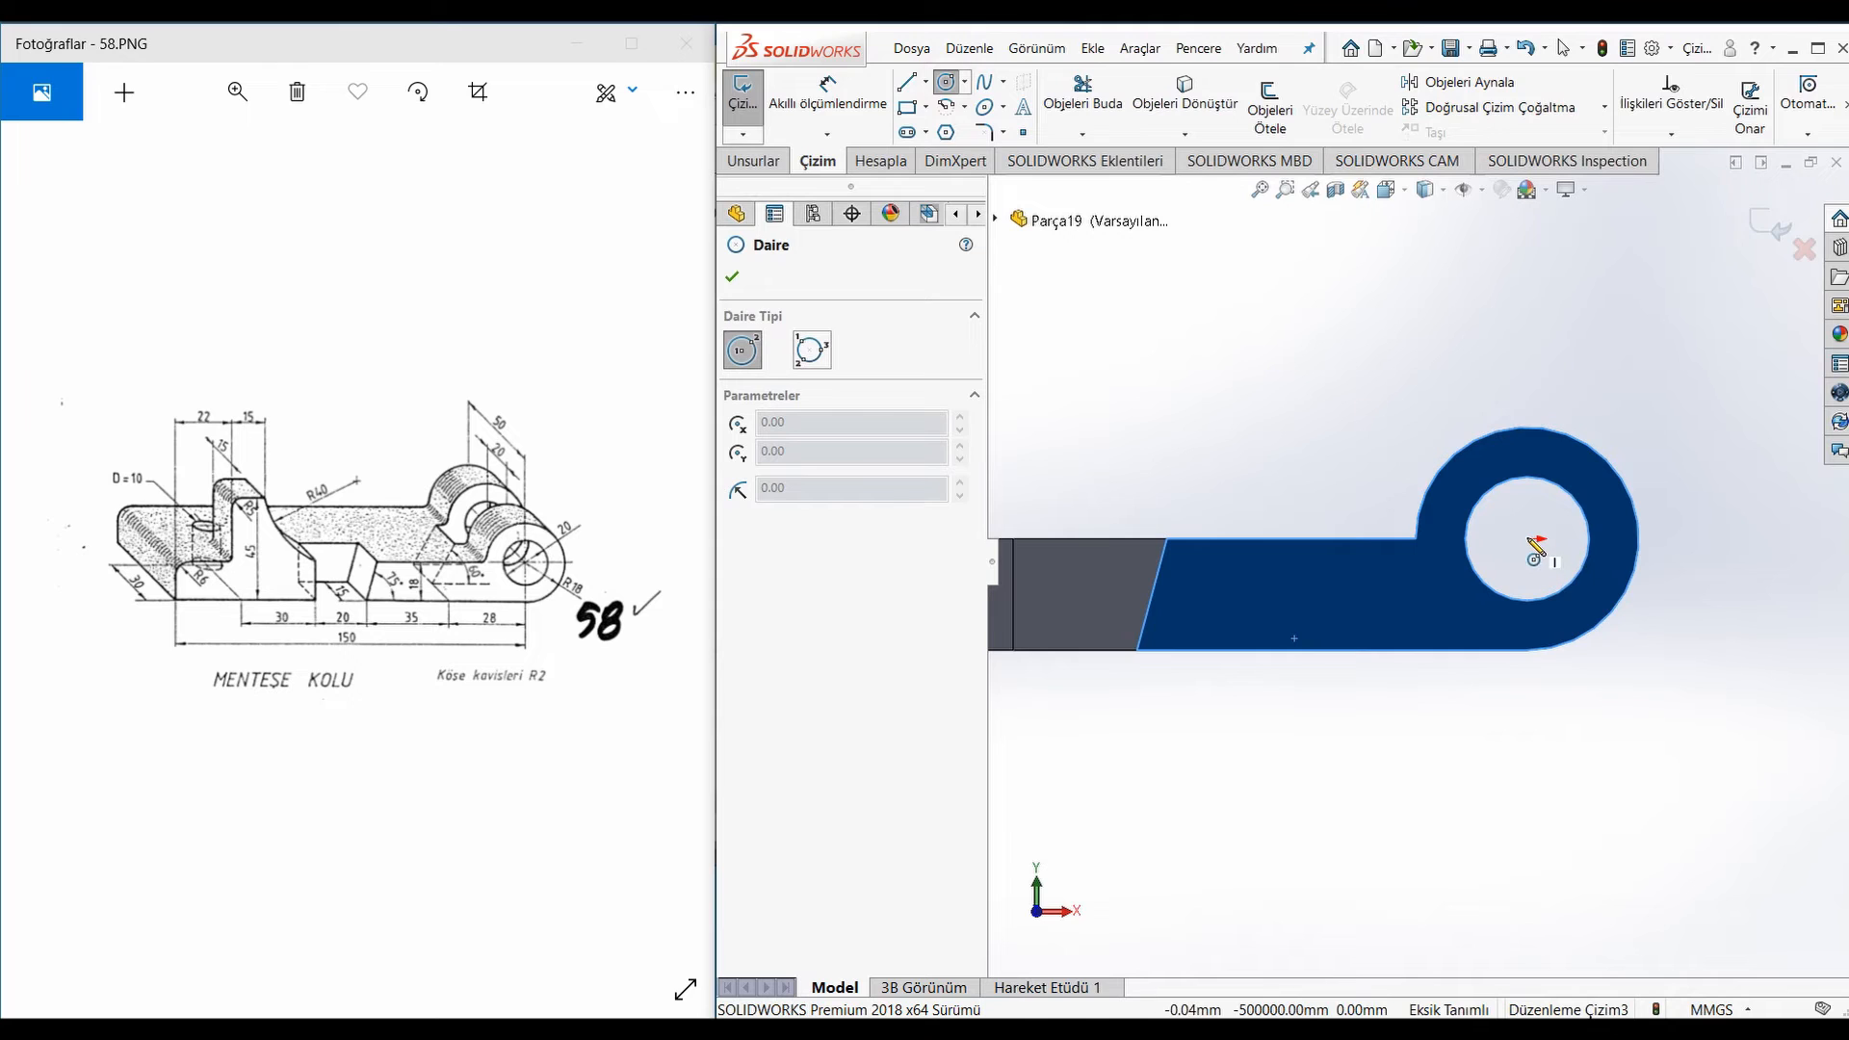
{"action": "key", "text": "Escape"}
{"action": "key", "text": "Escape"}
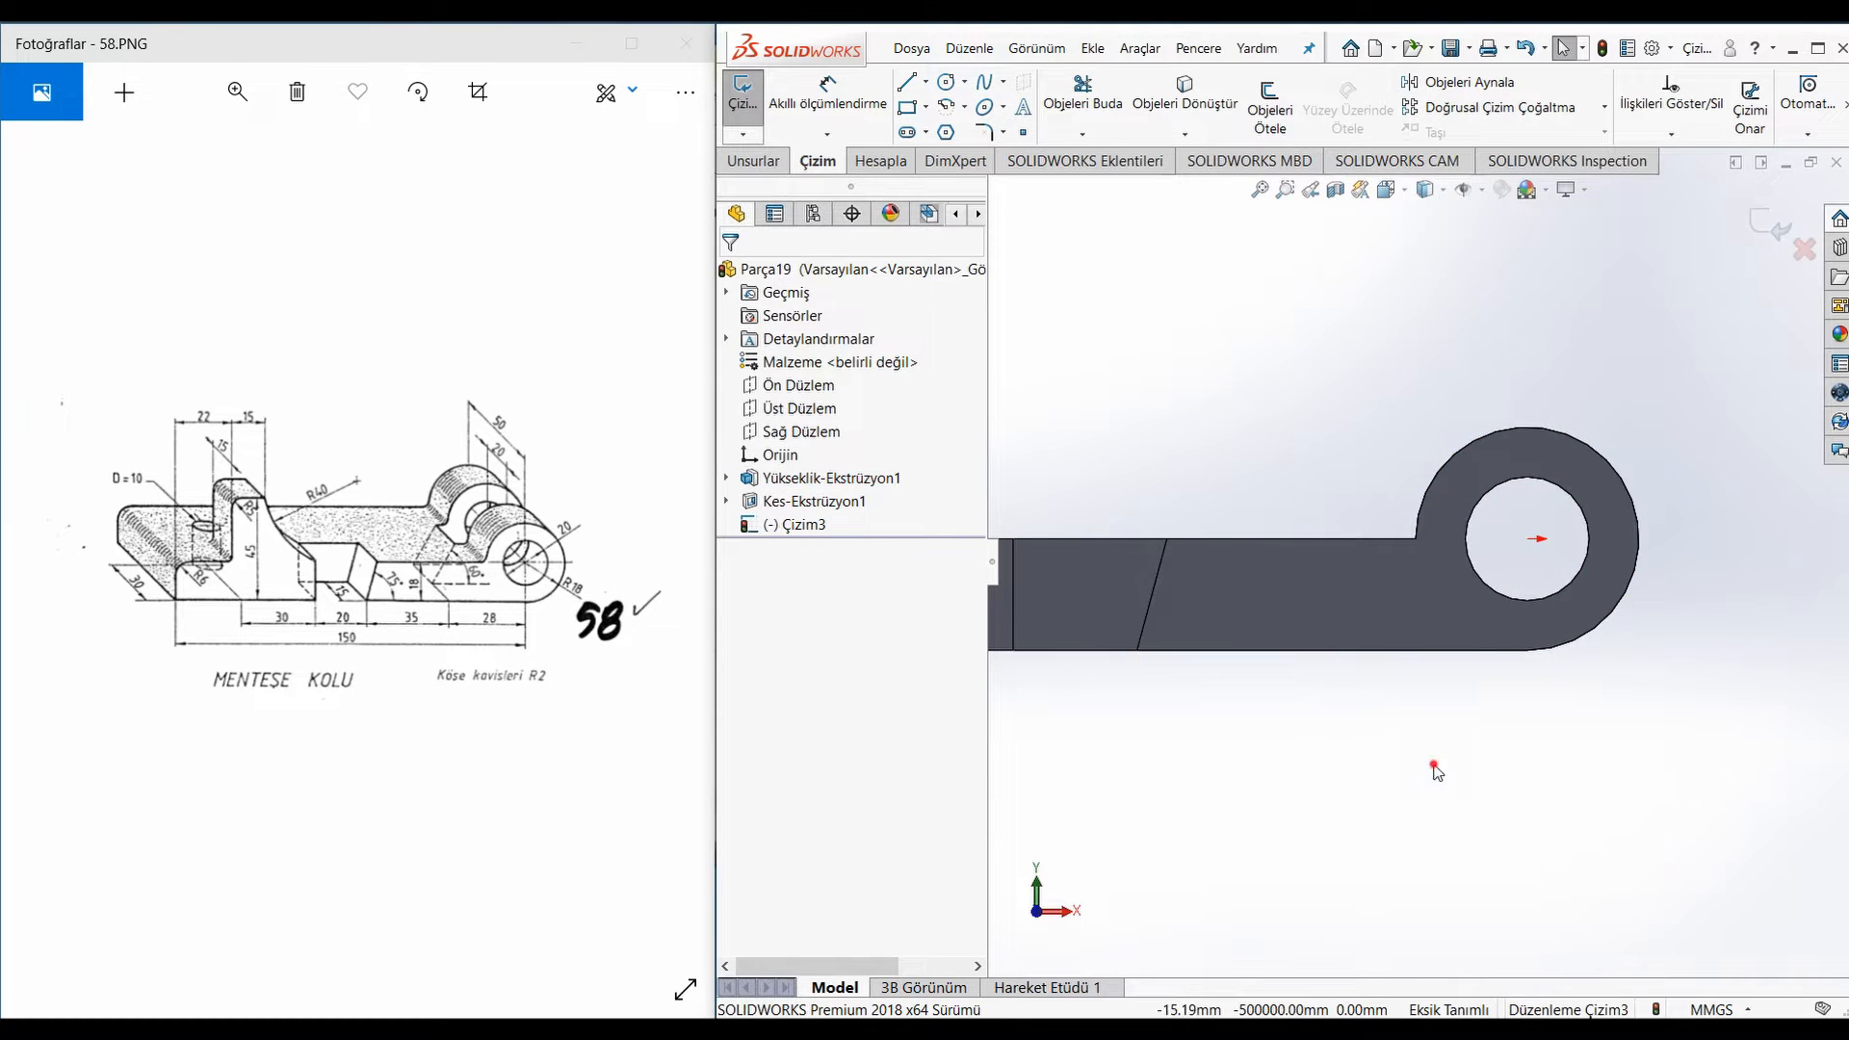
Start a sketch on the arm's front face and draw a circle of 18 mm radius around the barrel hole's centre
{"action": "double_click", "coordinate": [1434, 764]}
{"action": "left_click", "coordinate": [1414, 599]}
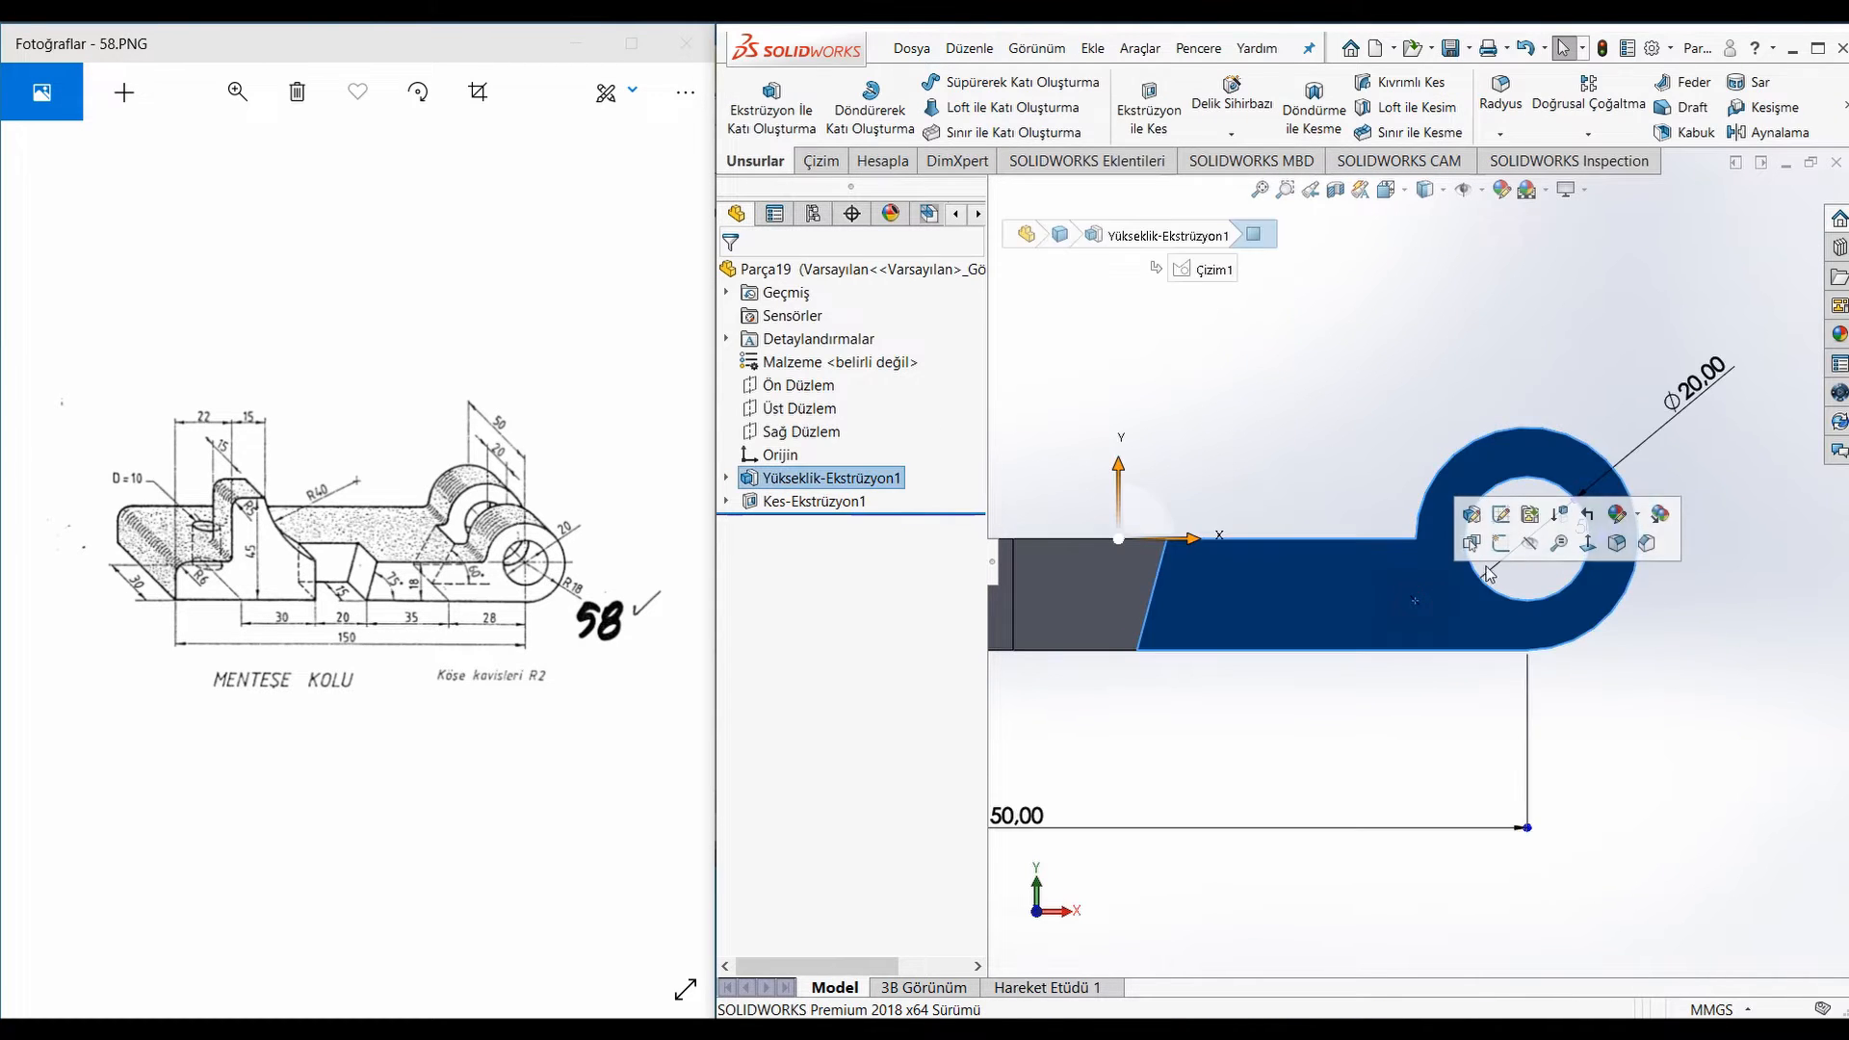
{"action": "left_click", "coordinate": [1518, 546]}
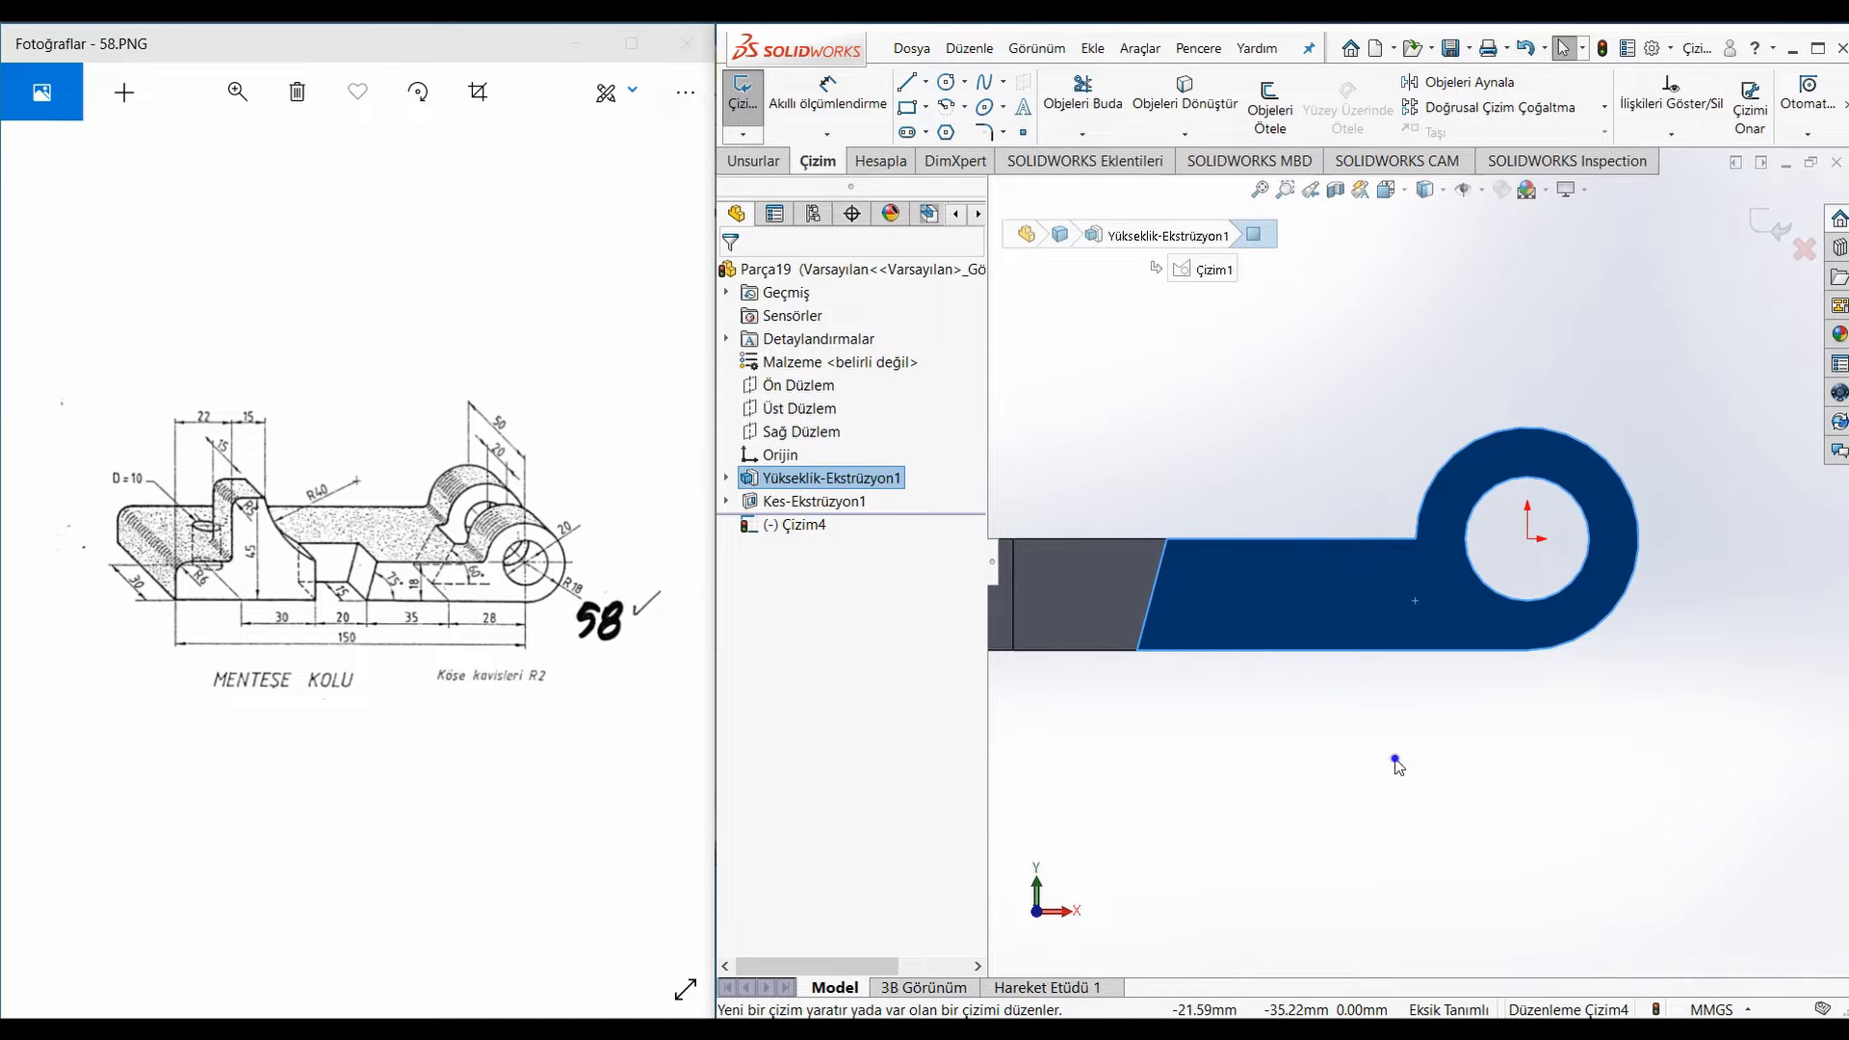
{"action": "right_click_drag", "start_coordinate": [1396, 764], "coordinate": [1617, 671]}
{"action": "left_click", "coordinate": [1527, 538]}
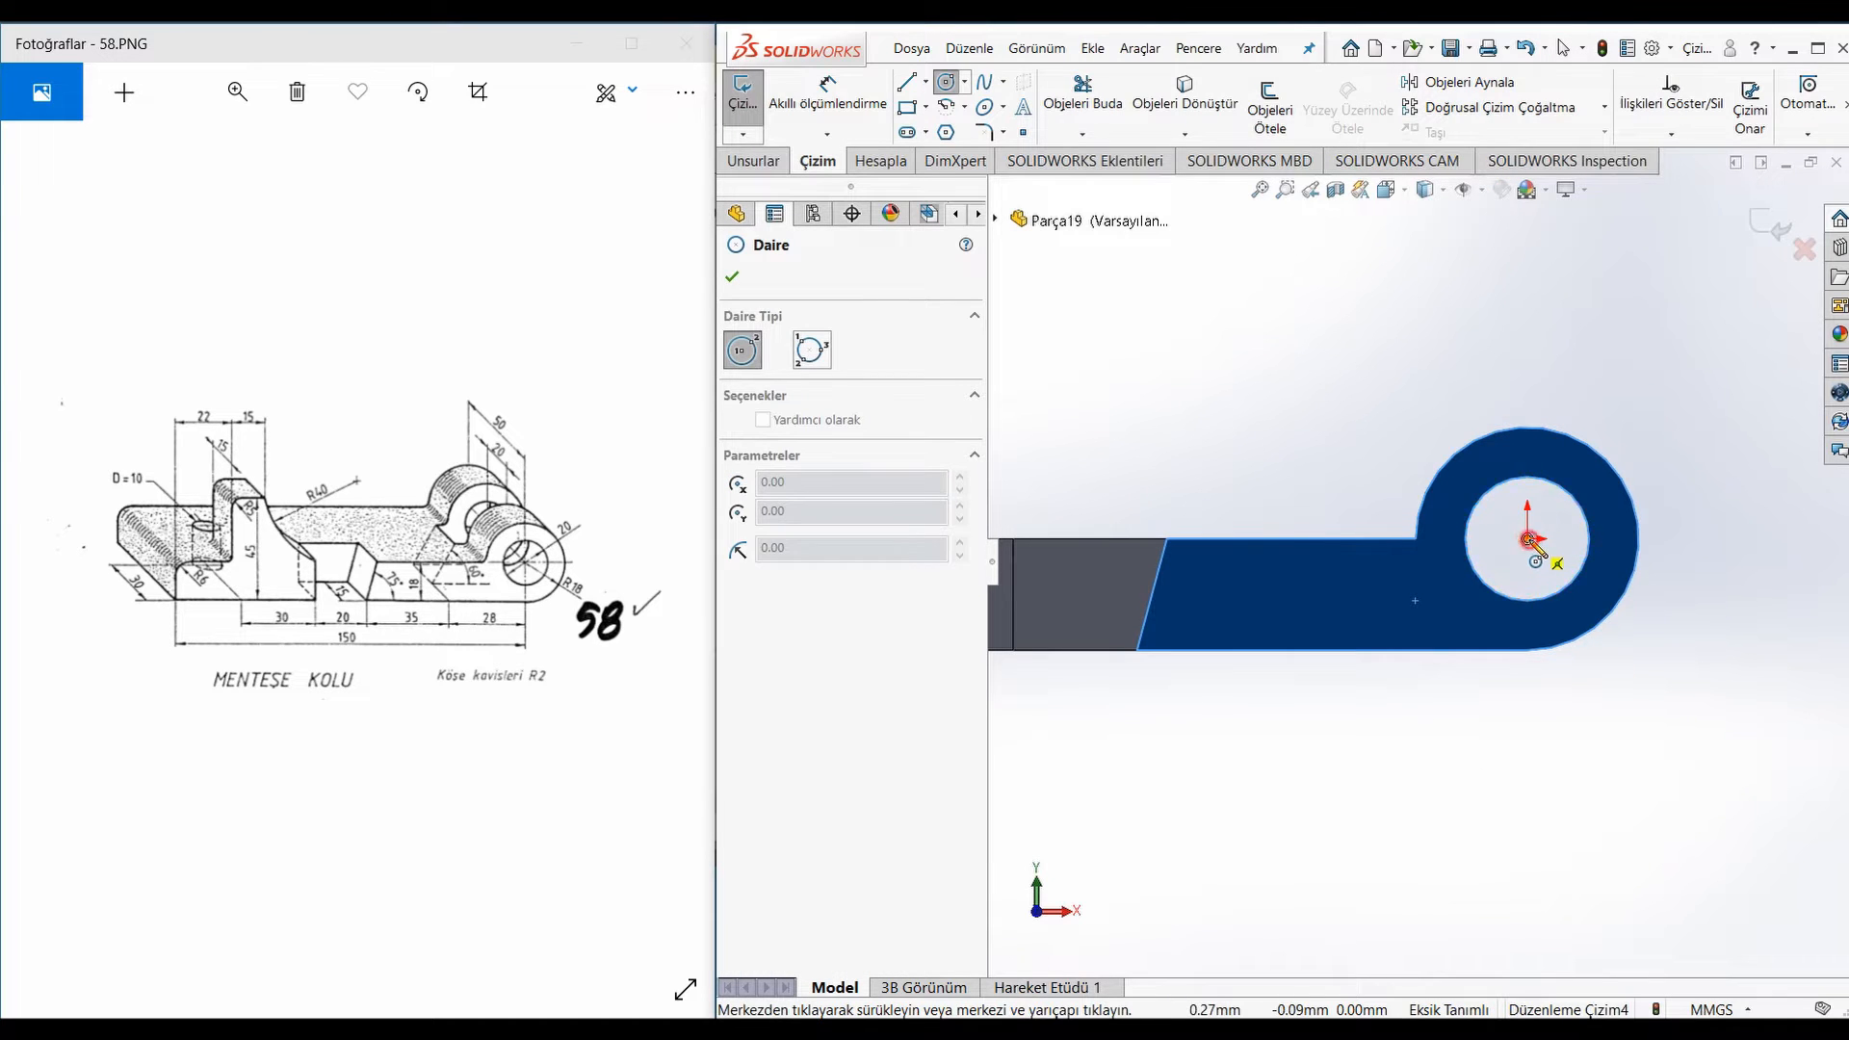
{"action": "left_click", "coordinate": [1530, 434]}
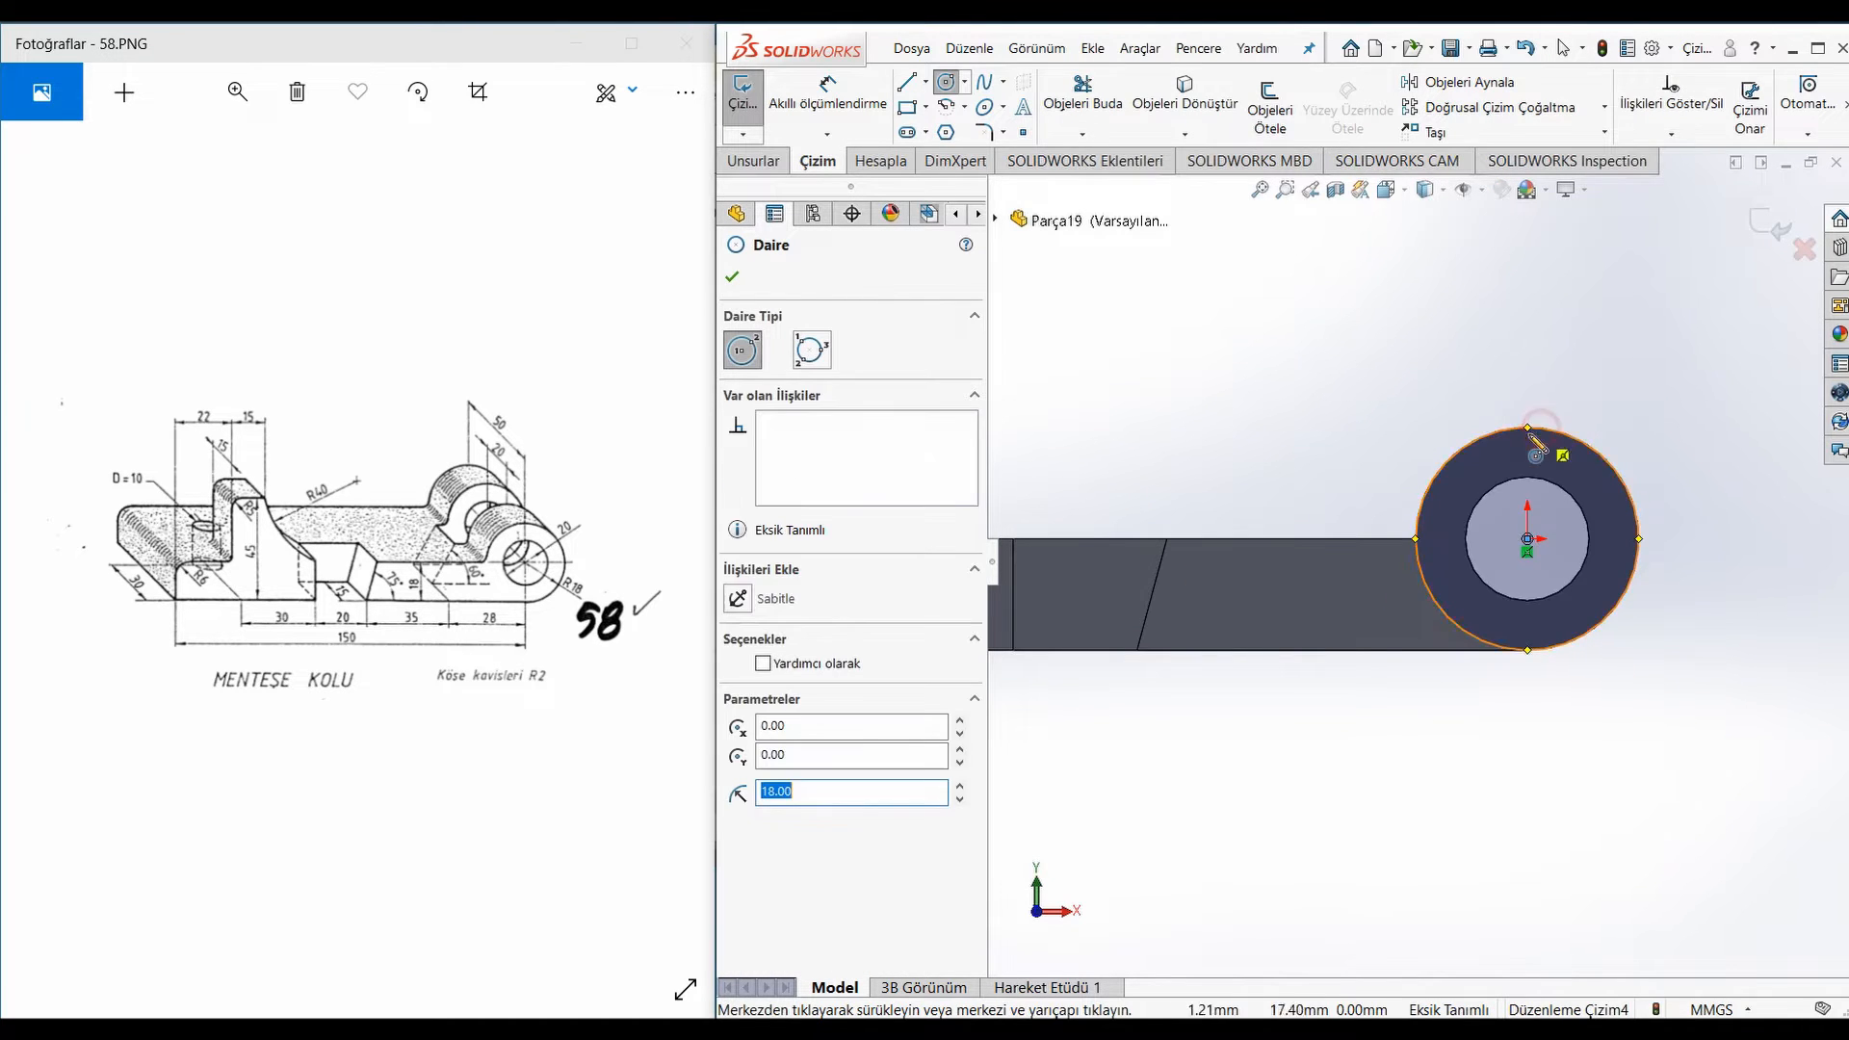
Draw a slanted line about 21 mm long from the bar's upper edge to its lower edge, continuing horizontally to the circle's lowest point
{"action": "left_click", "coordinate": [906, 83]}
{"action": "left_click", "coordinate": [1356, 539]}
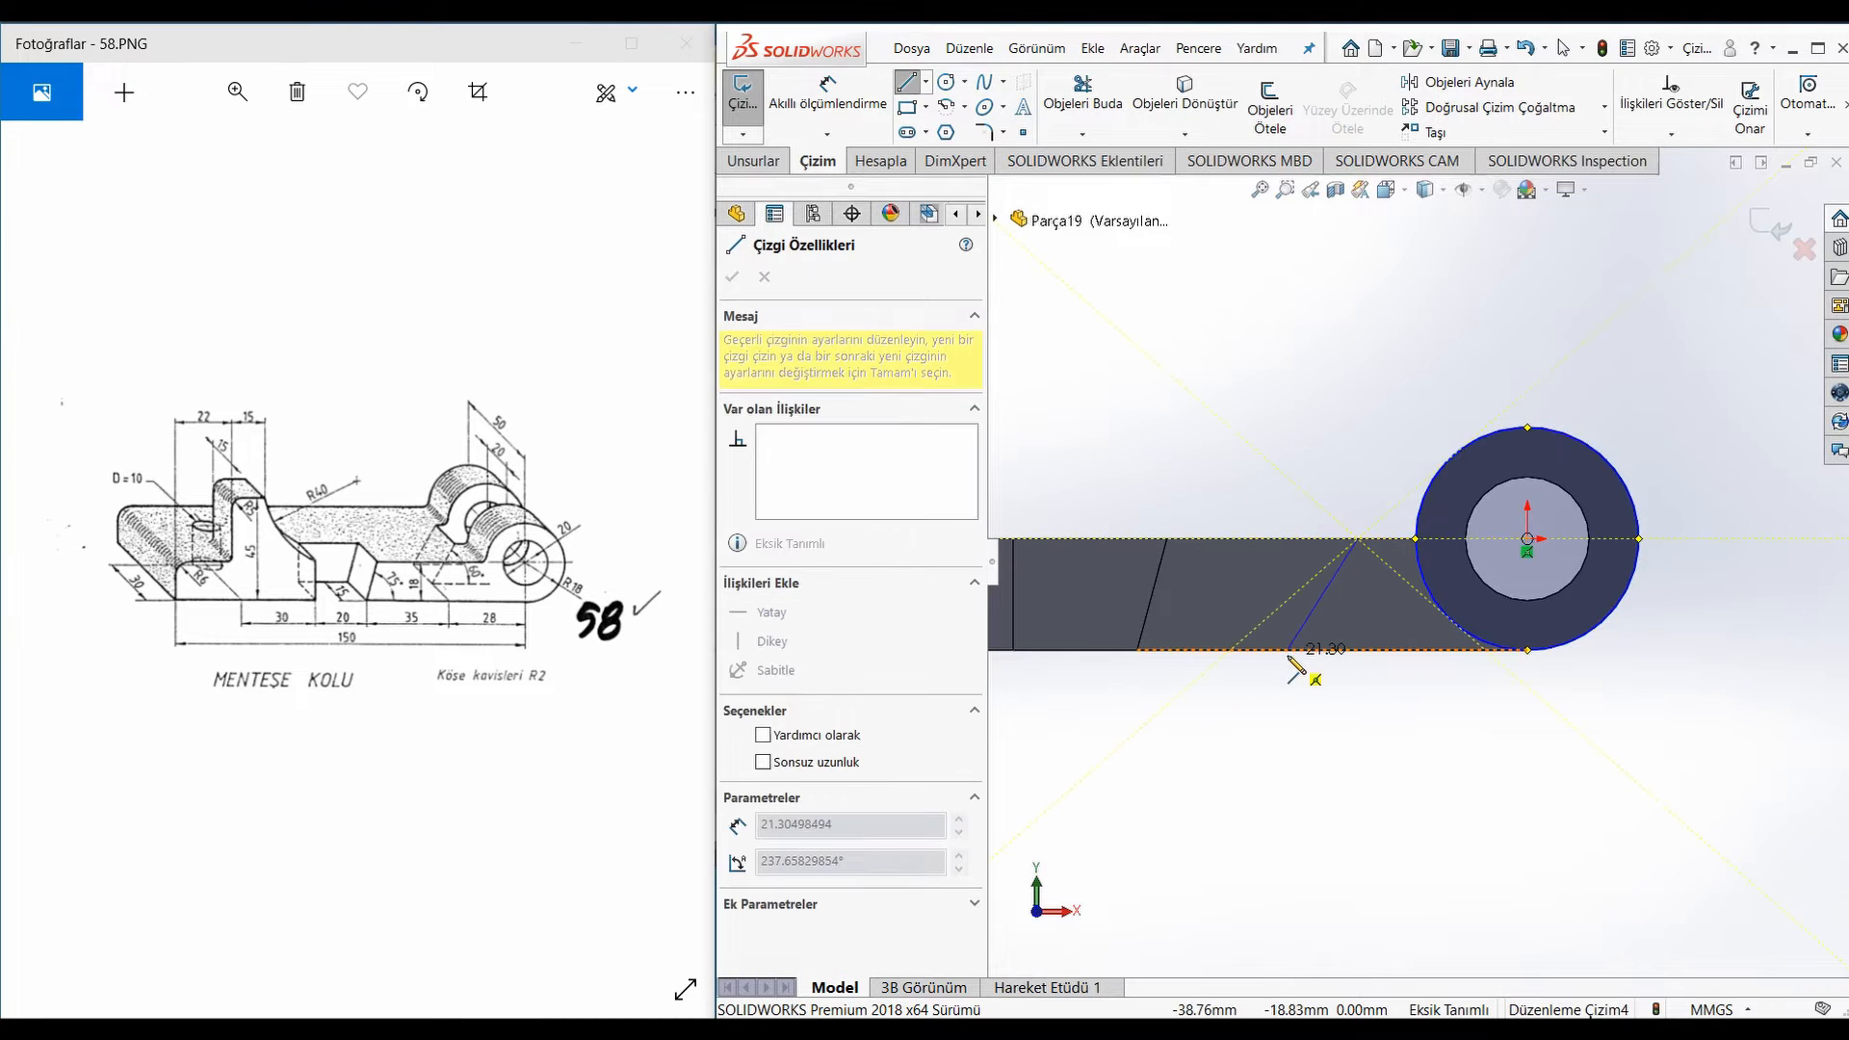
{"action": "left_click", "coordinate": [1288, 651]}
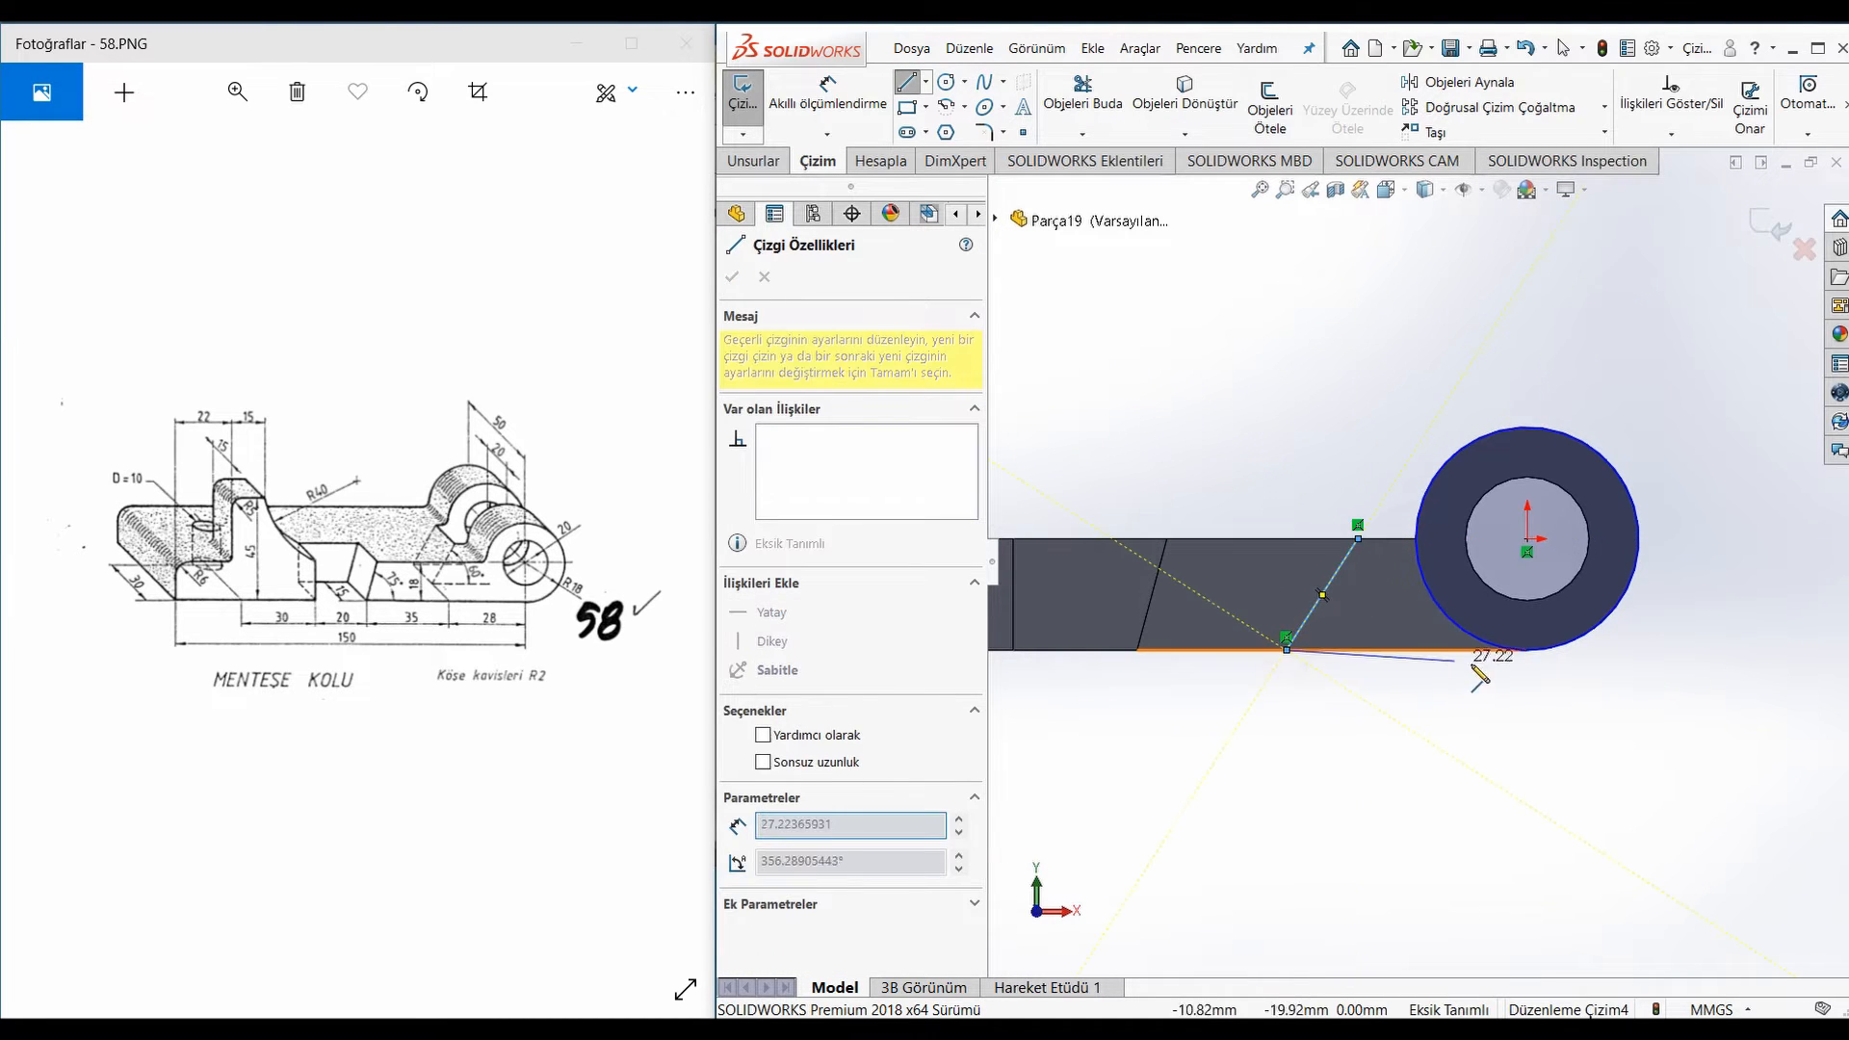
{"action": "left_click", "coordinate": [1528, 652]}
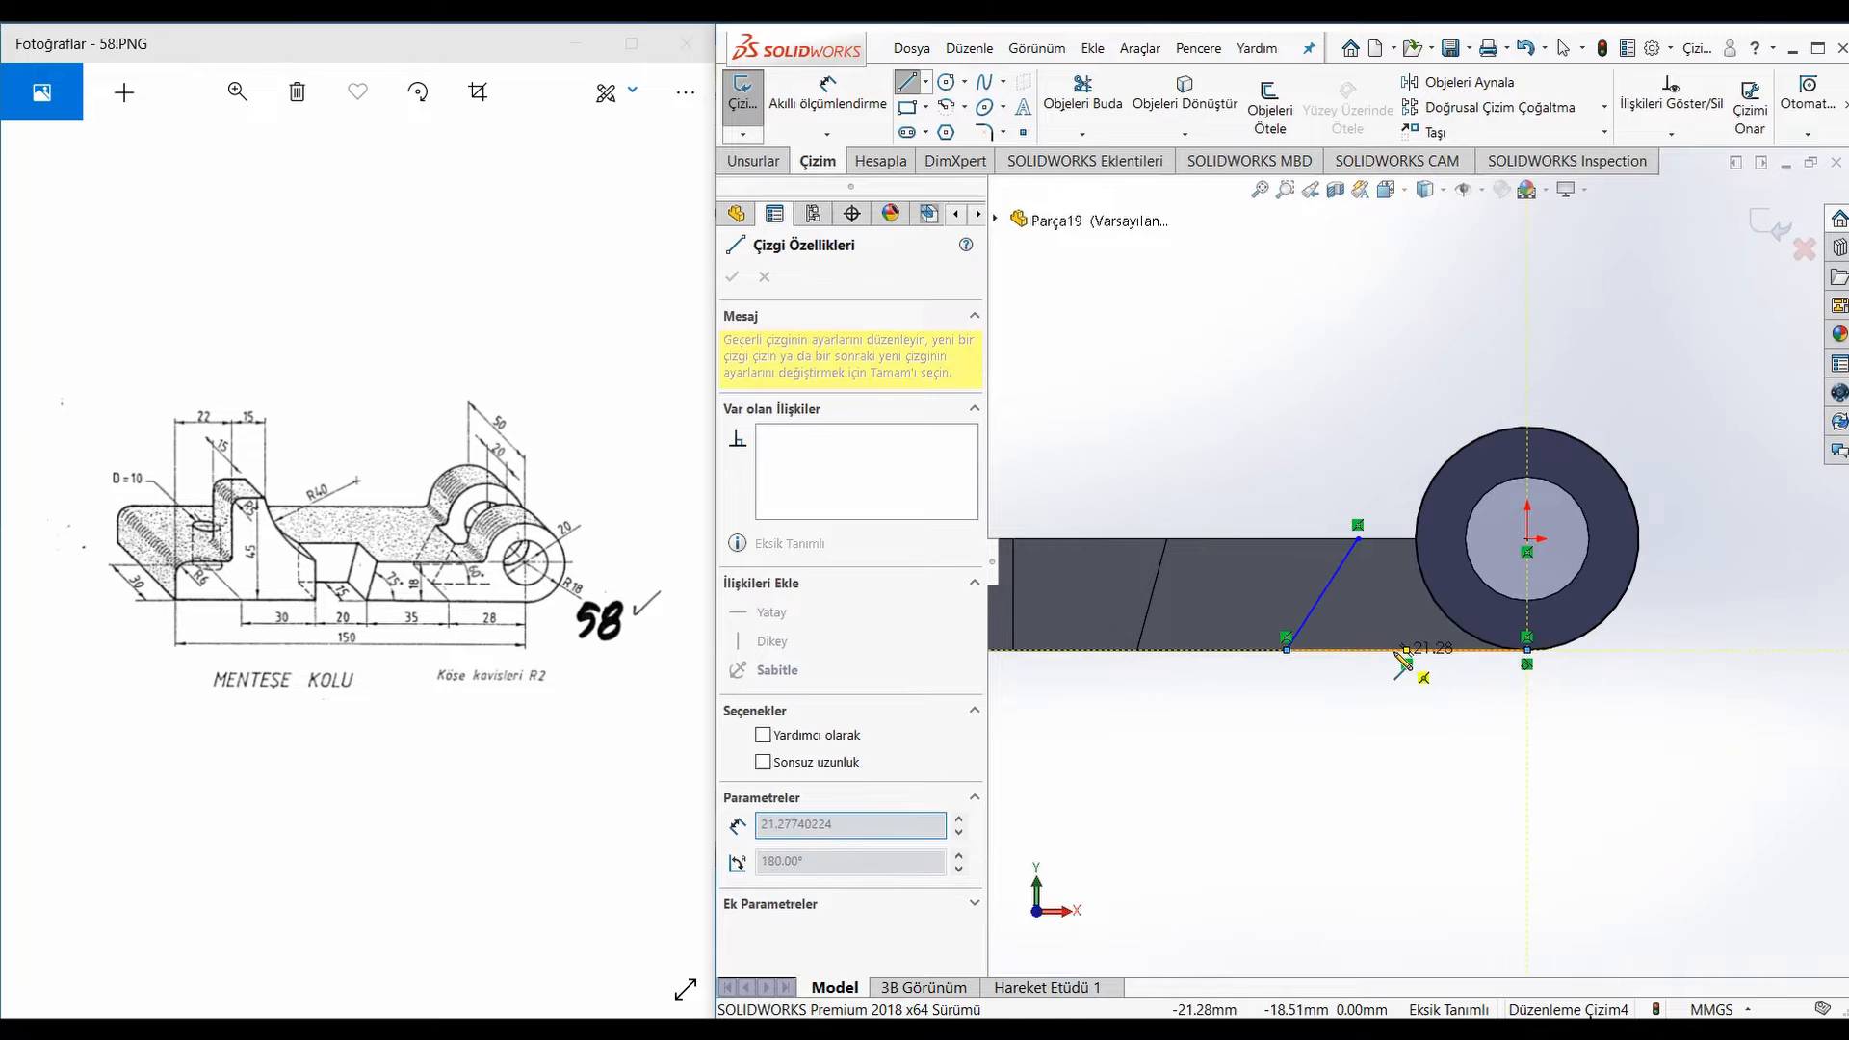
{"action": "key", "text": "Escape"}
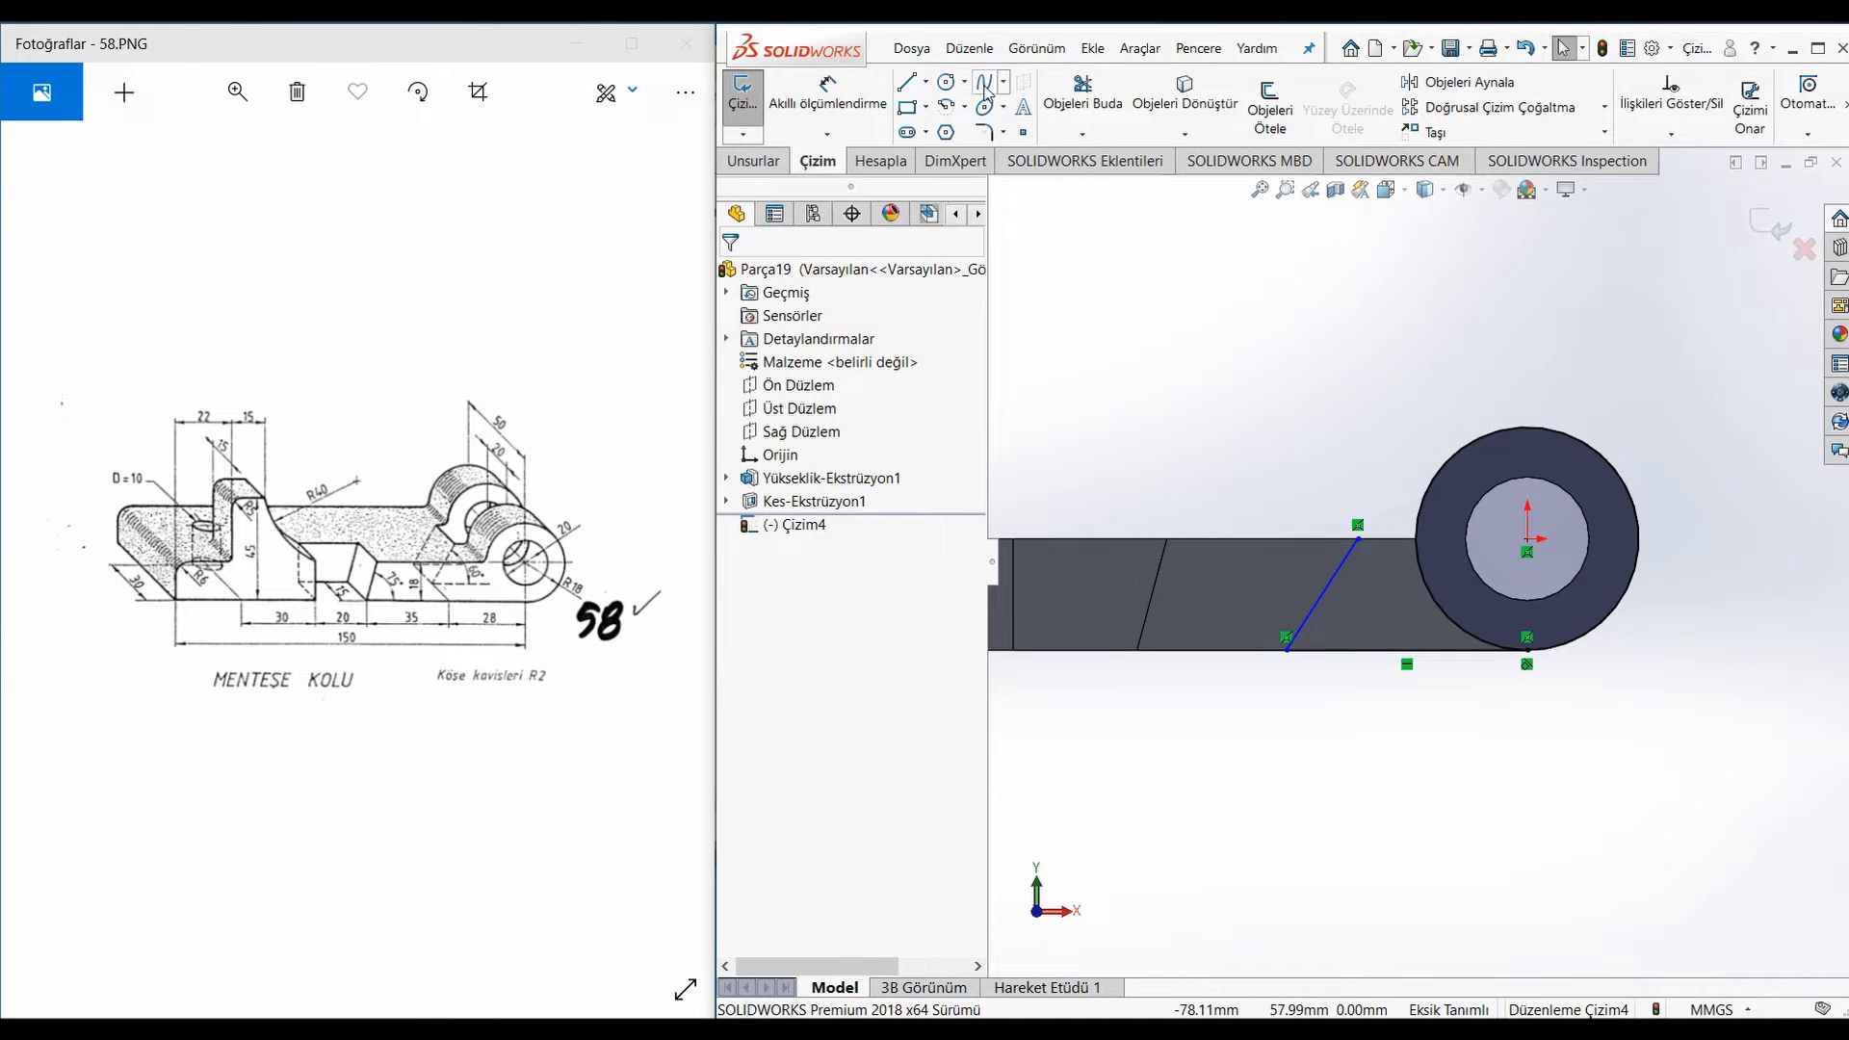
Connect the slanted line's upper end to the circle with a horizontal line along the bar's upper edge
{"action": "left_click", "coordinate": [900, 86]}
{"action": "left_click", "coordinate": [1358, 538]}
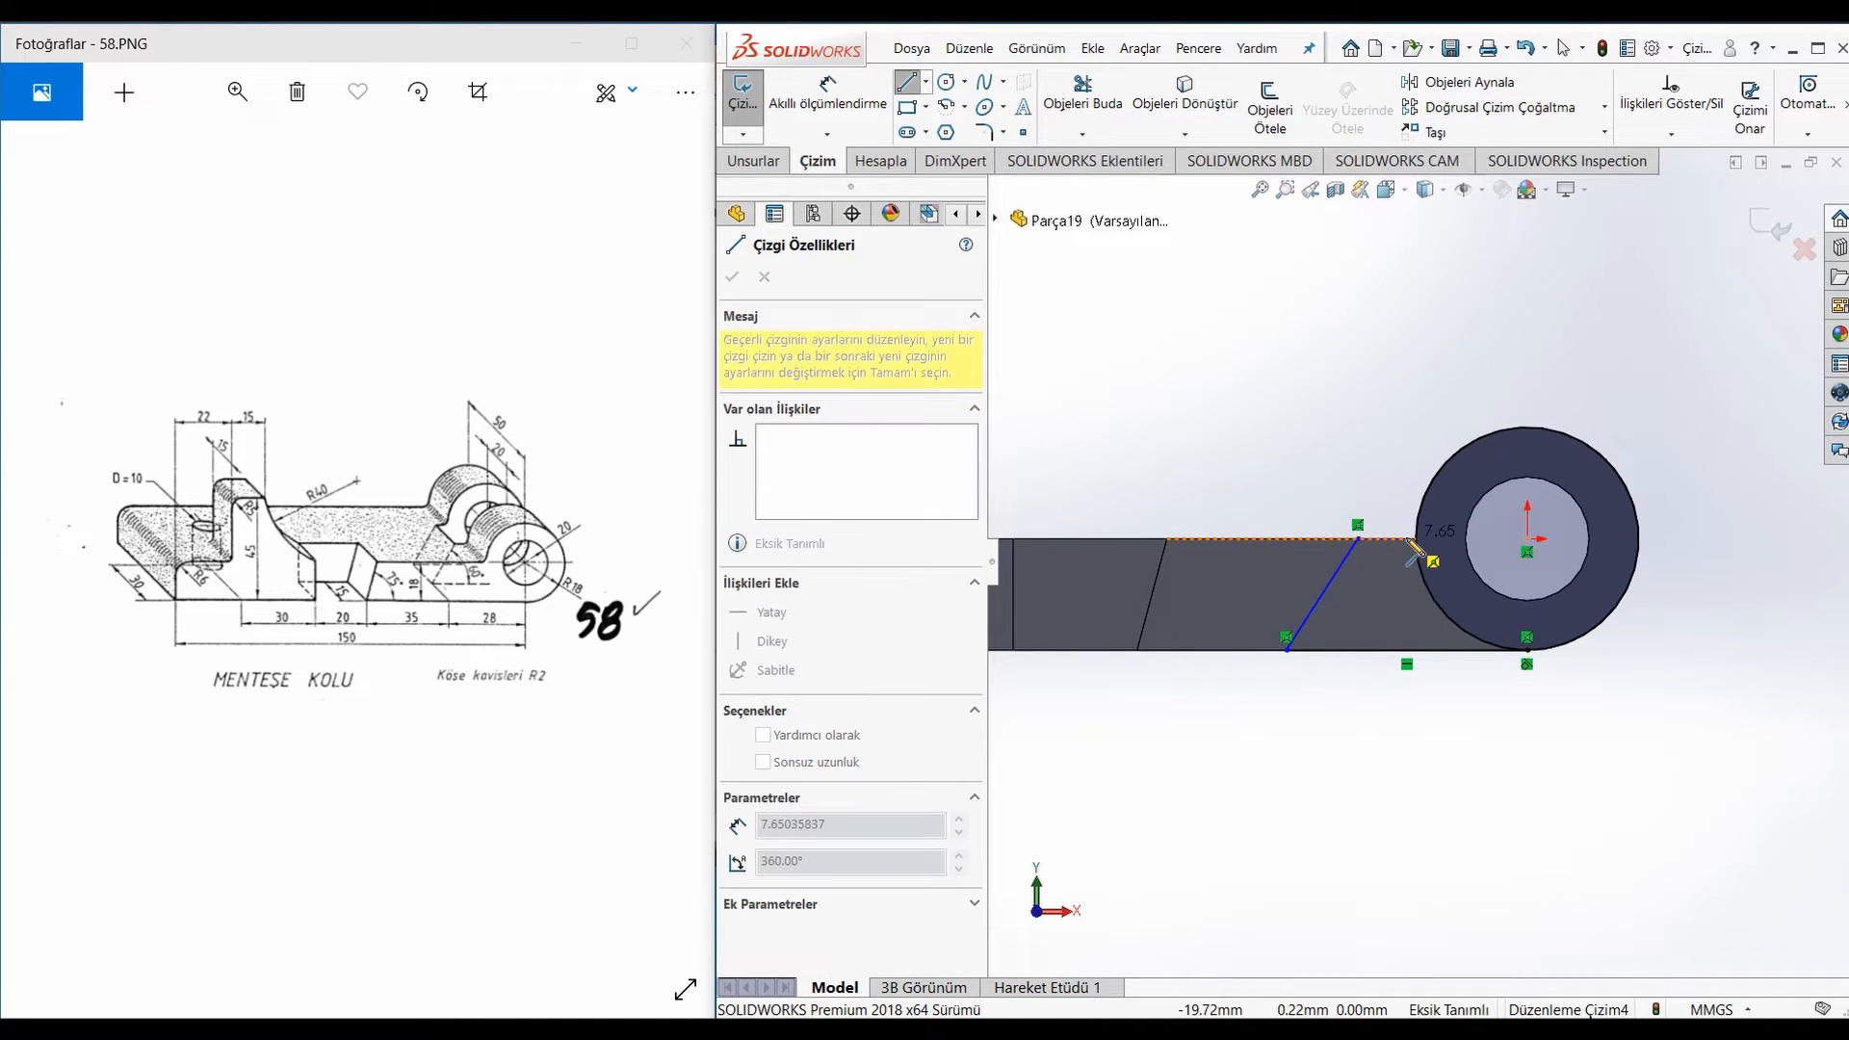
{"action": "left_click", "coordinate": [1417, 539]}
{"action": "key", "text": "Escape"}
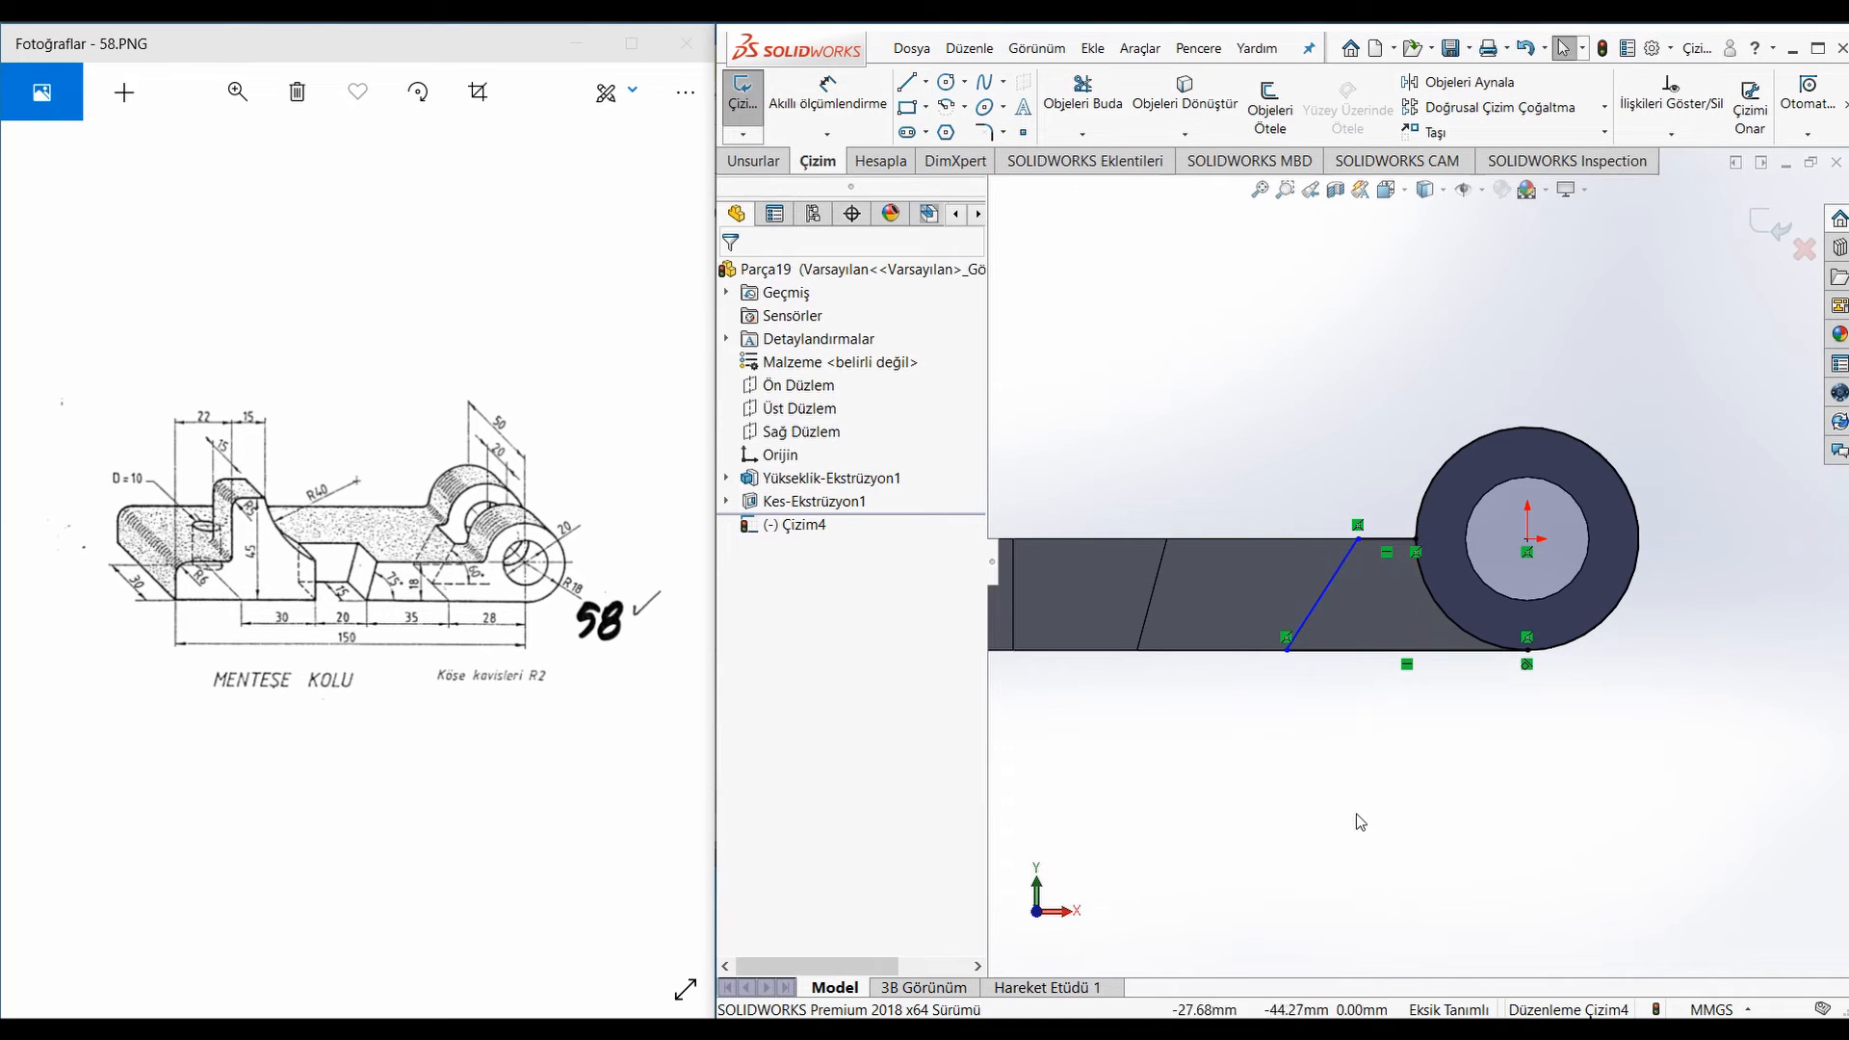
Set the horizontal distance from the slanted line's lower end to the hole centre to 28 mm
{"action": "right_click_drag", "start_coordinate": [1360, 802], "coordinate": [1363, 440]}
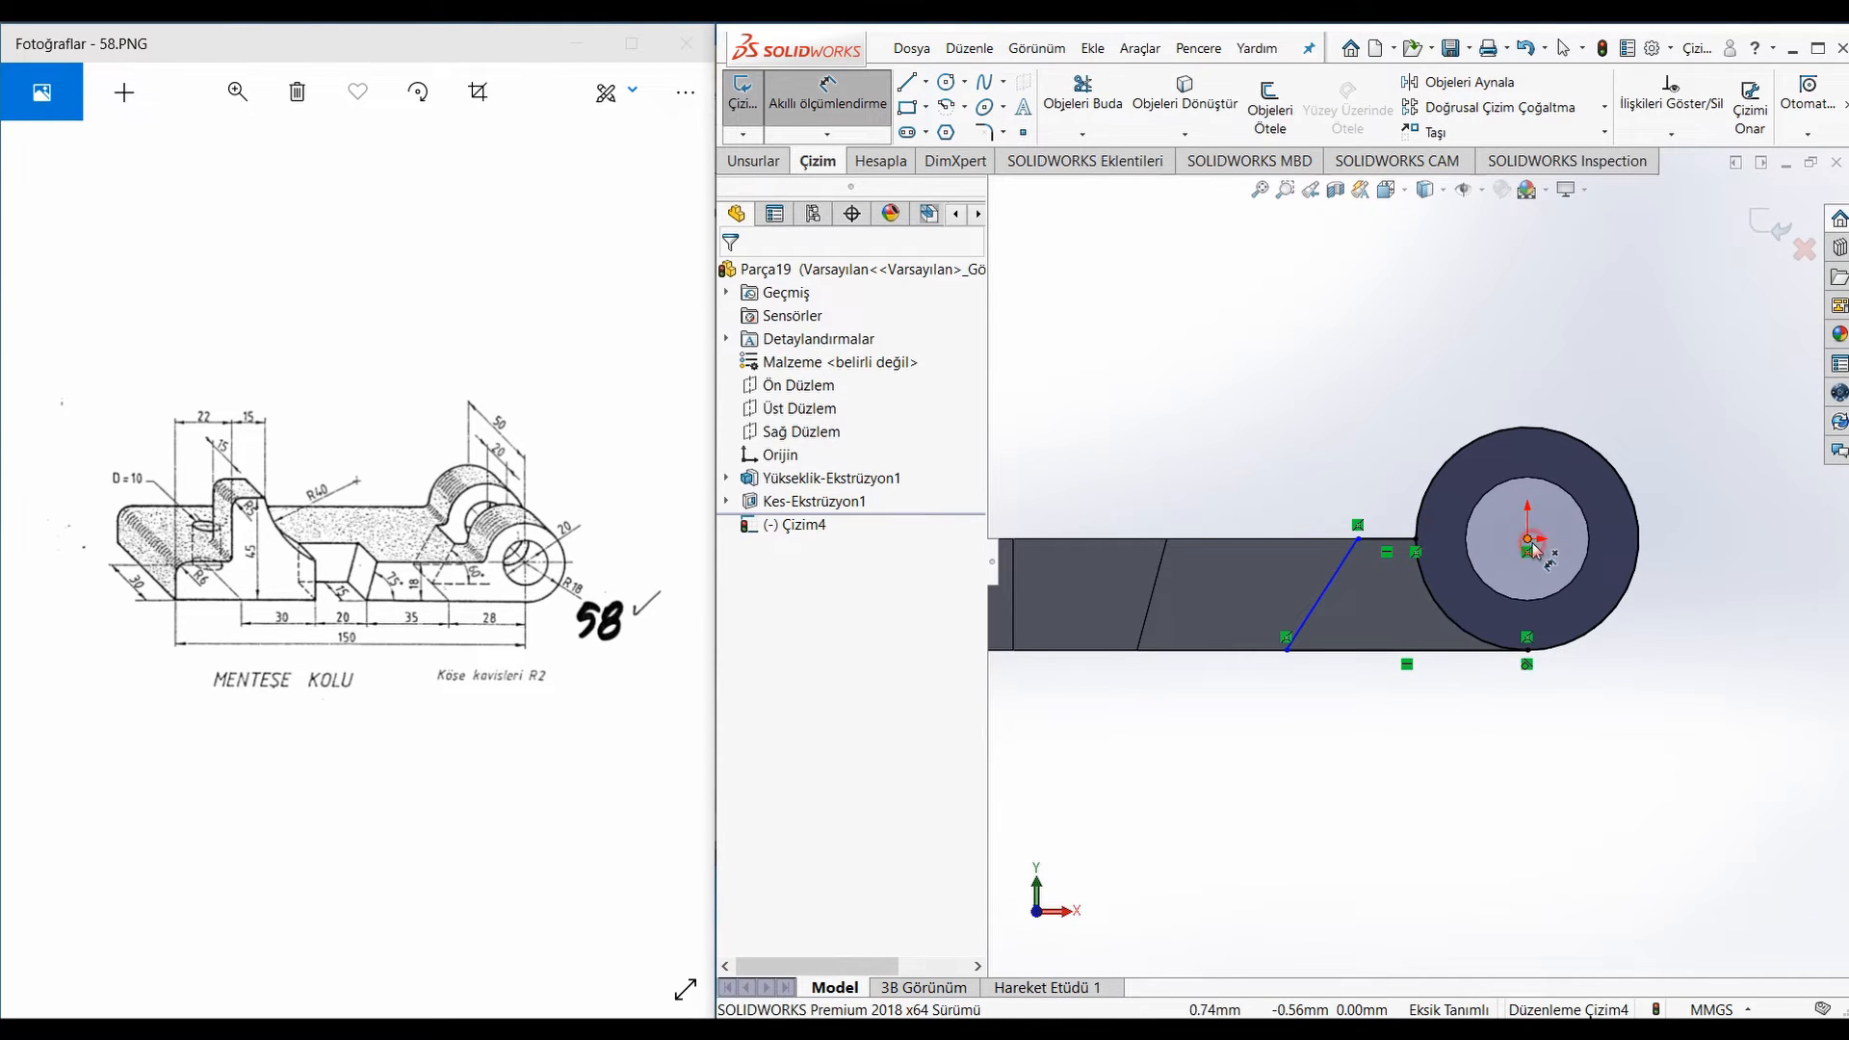
{"action": "left_click", "coordinate": [1287, 651]}
{"action": "left_click", "coordinate": [1287, 652]}
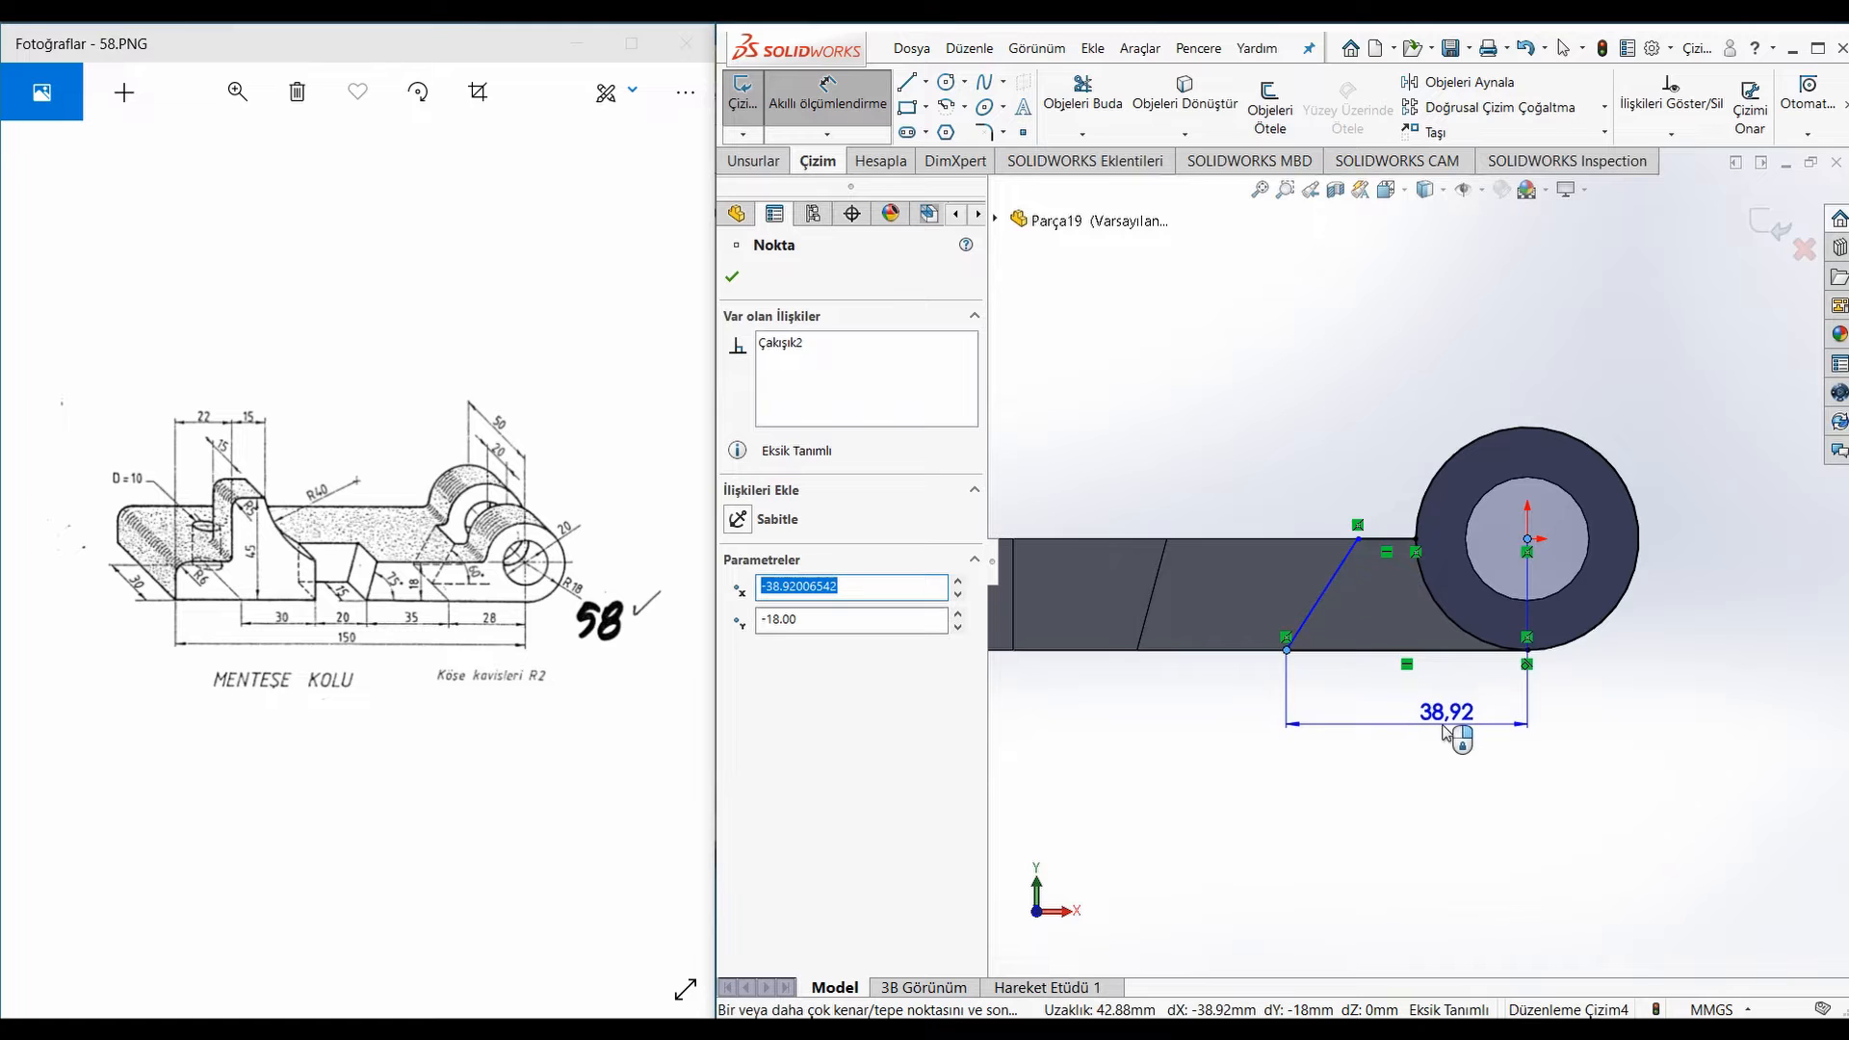
{"action": "left_click", "coordinate": [1416, 732]}
{"action": "type", "text": "28"}
{"action": "key", "text": "Return"}
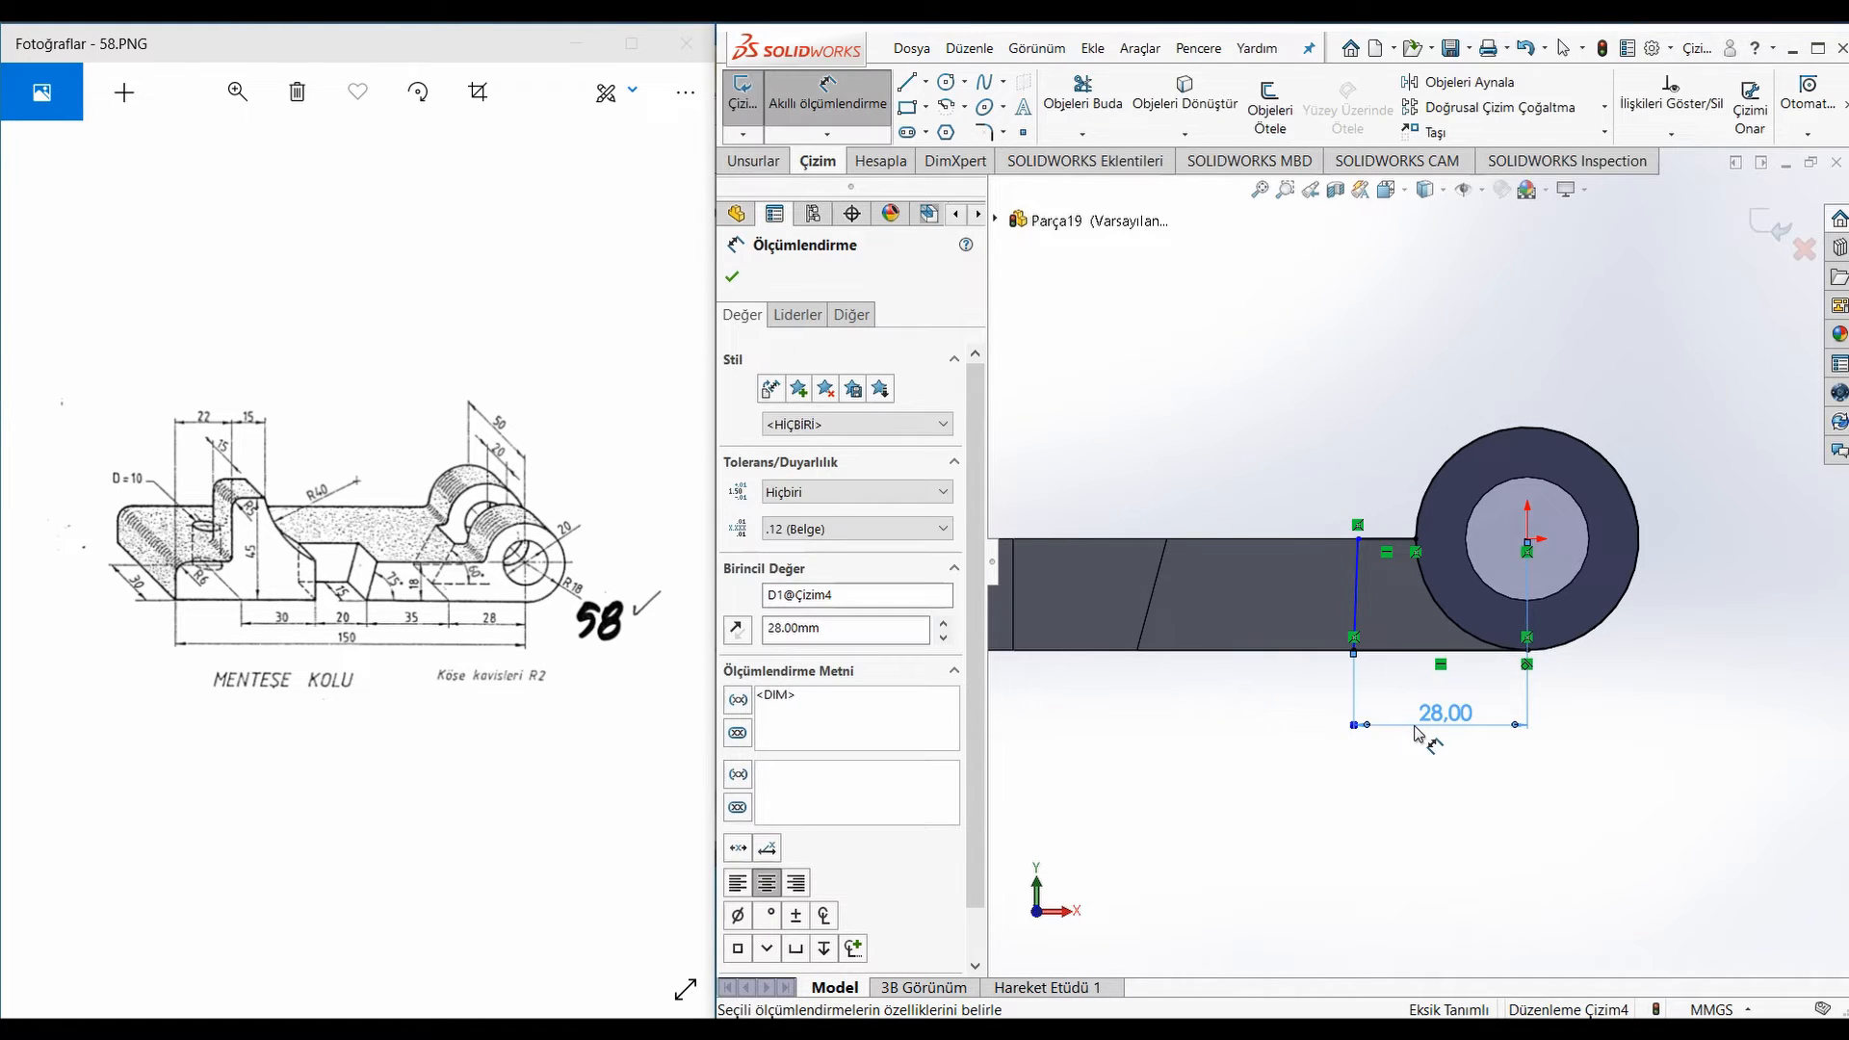
Lean the slanted line's upper end towards the barrel and set its angle to the bottom line to 60°
{"action": "scroll", "coordinate": [1382, 587], "scroll_direction": "up", "scroll_amount": 2}
{"action": "key", "text": "Escape"}
{"action": "left_click", "coordinate": [1346, 519]}
{"action": "left_click_drag", "start_coordinate": [1366, 529], "coordinate": [1390, 536]}
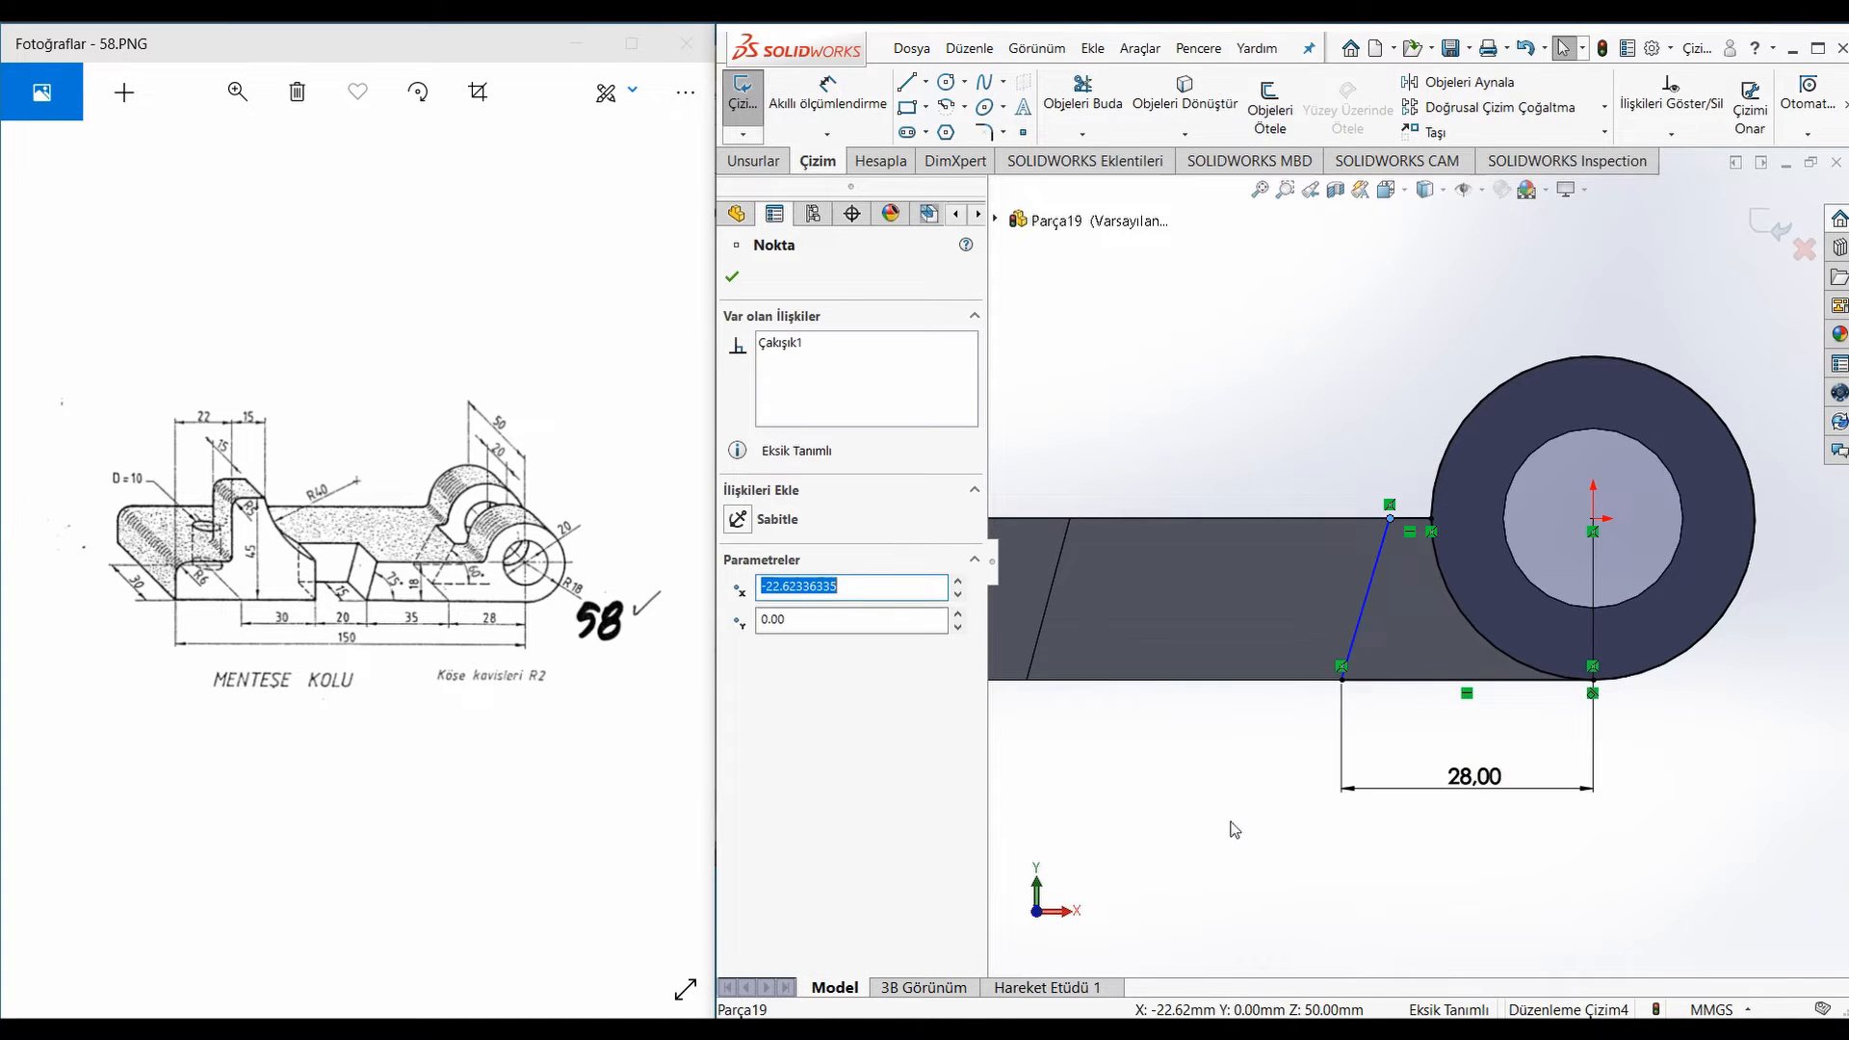
{"action": "left_click", "coordinate": [867, 128]}
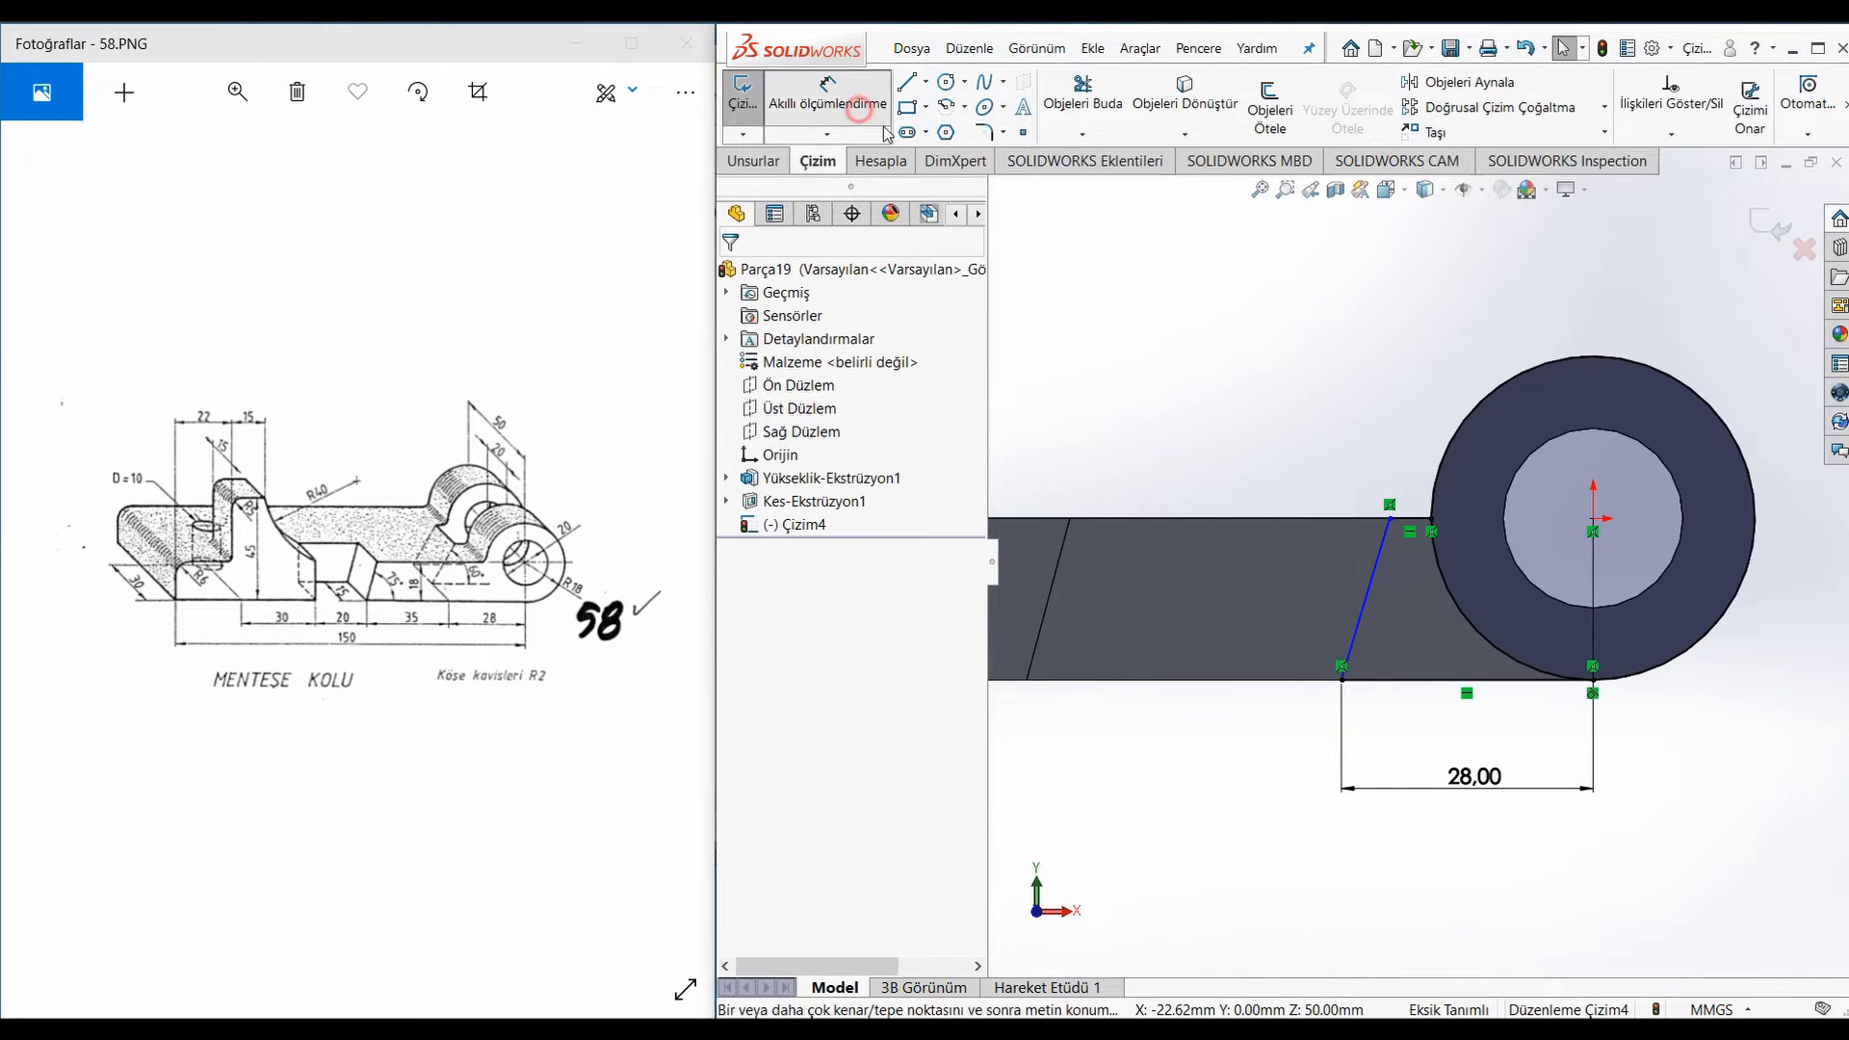
{"action": "left_click", "coordinate": [1363, 603]}
{"action": "left_click", "coordinate": [1400, 680]}
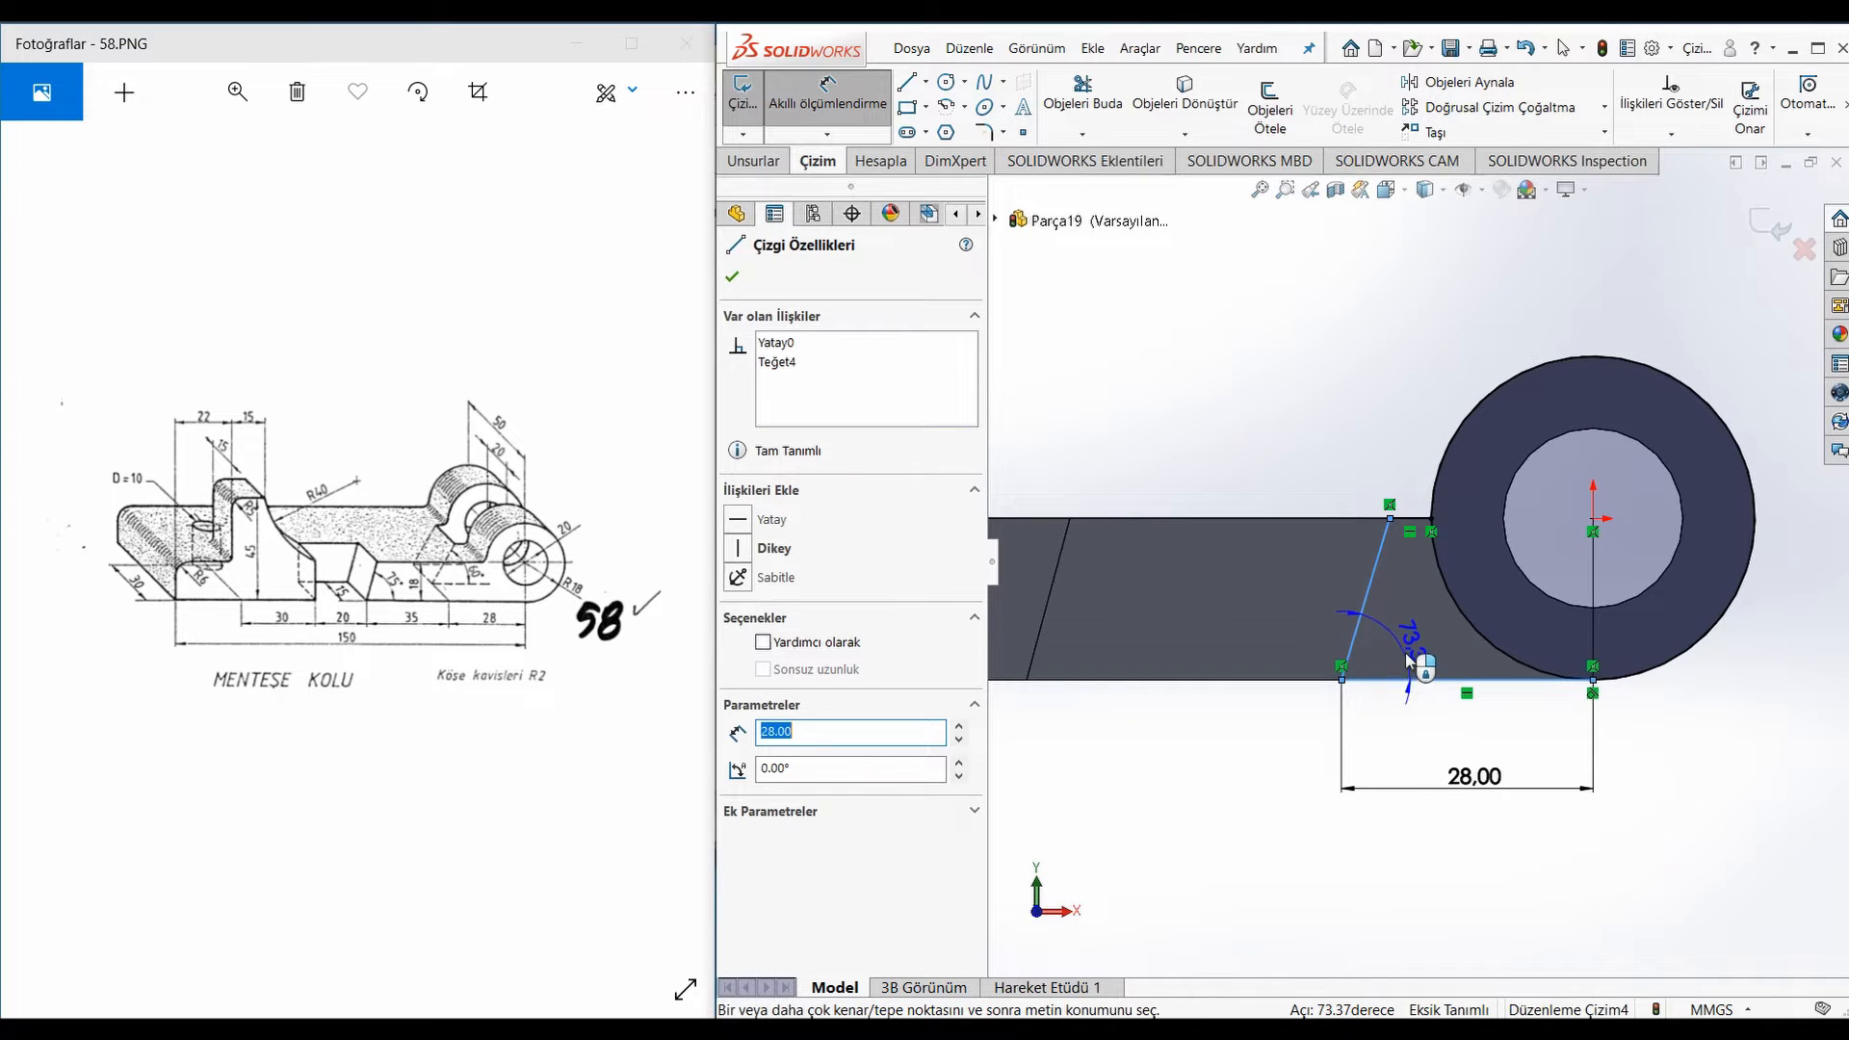
{"action": "left_click", "coordinate": [1408, 652]}
{"action": "type", "text": "60"}
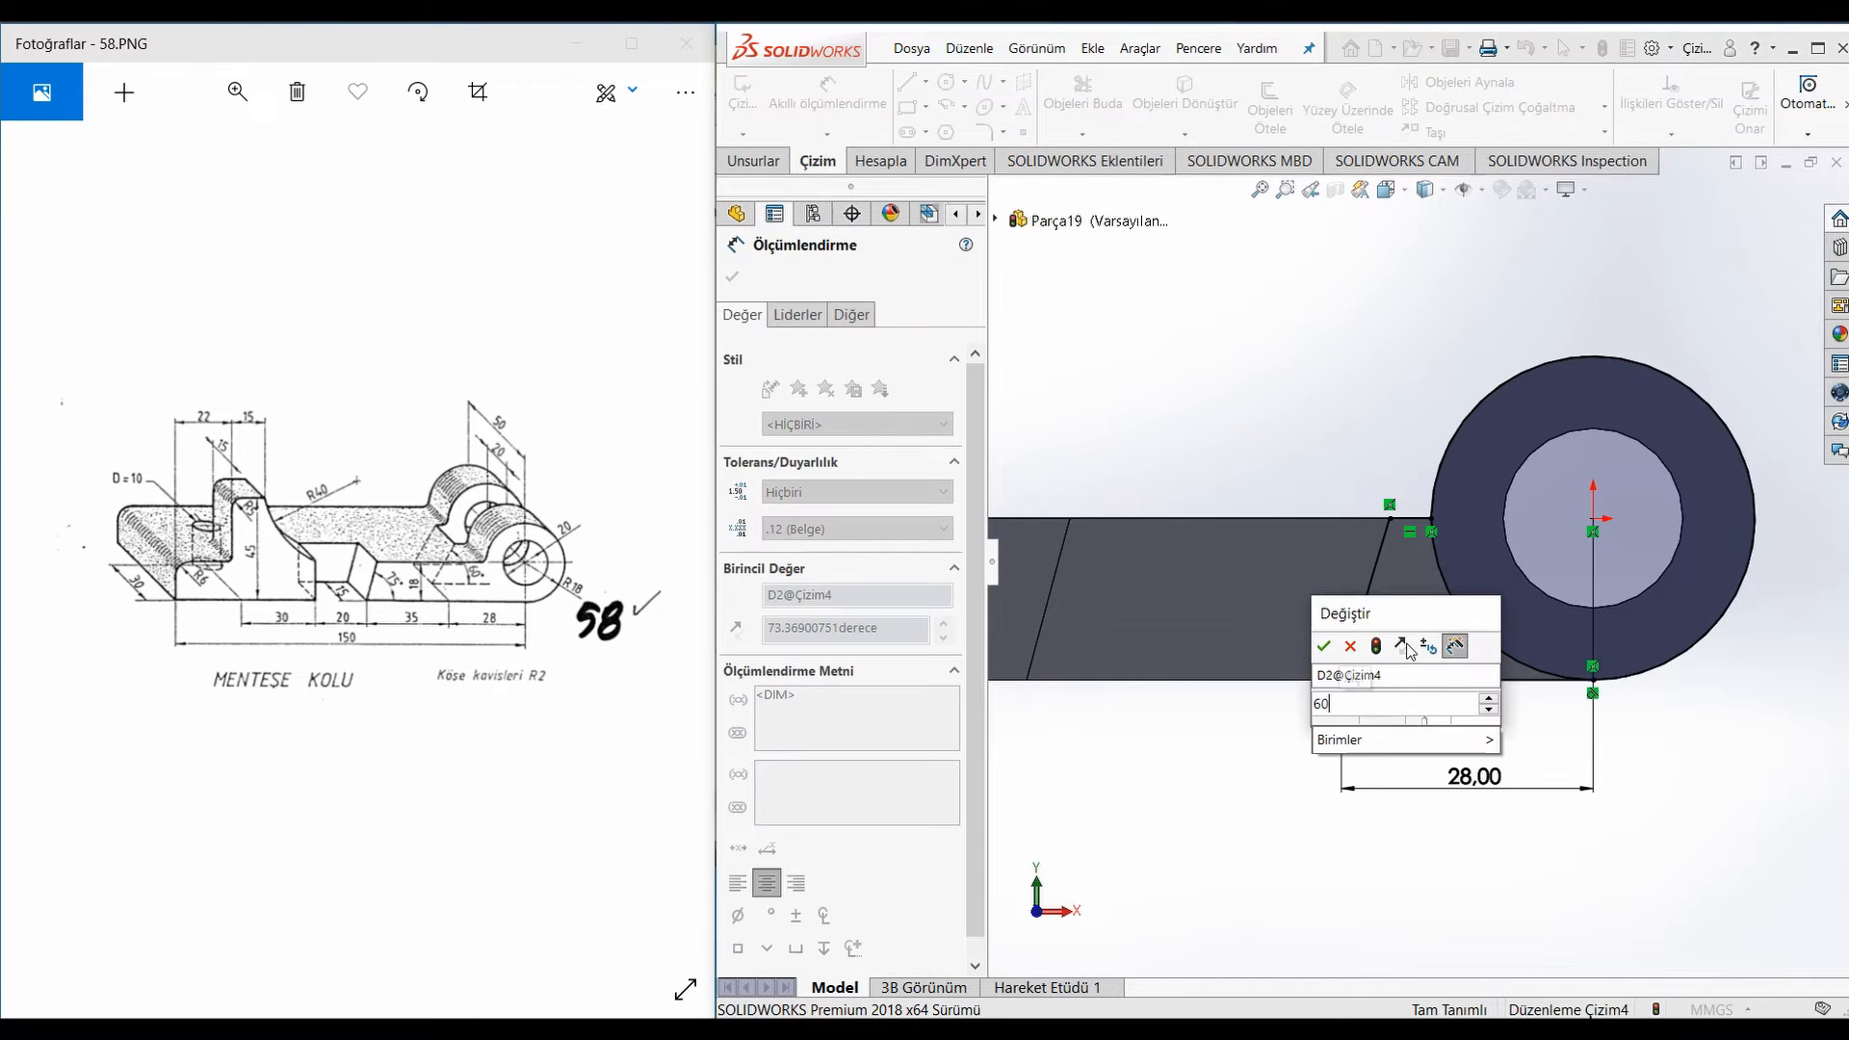
{"action": "key", "text": "Return"}
Trim away the circle's arc inside the profile and its short leftover piece at the slanted line's upper corner
{"action": "scroll", "coordinate": [1439, 507], "scroll_direction": "down", "scroll_amount": 3}
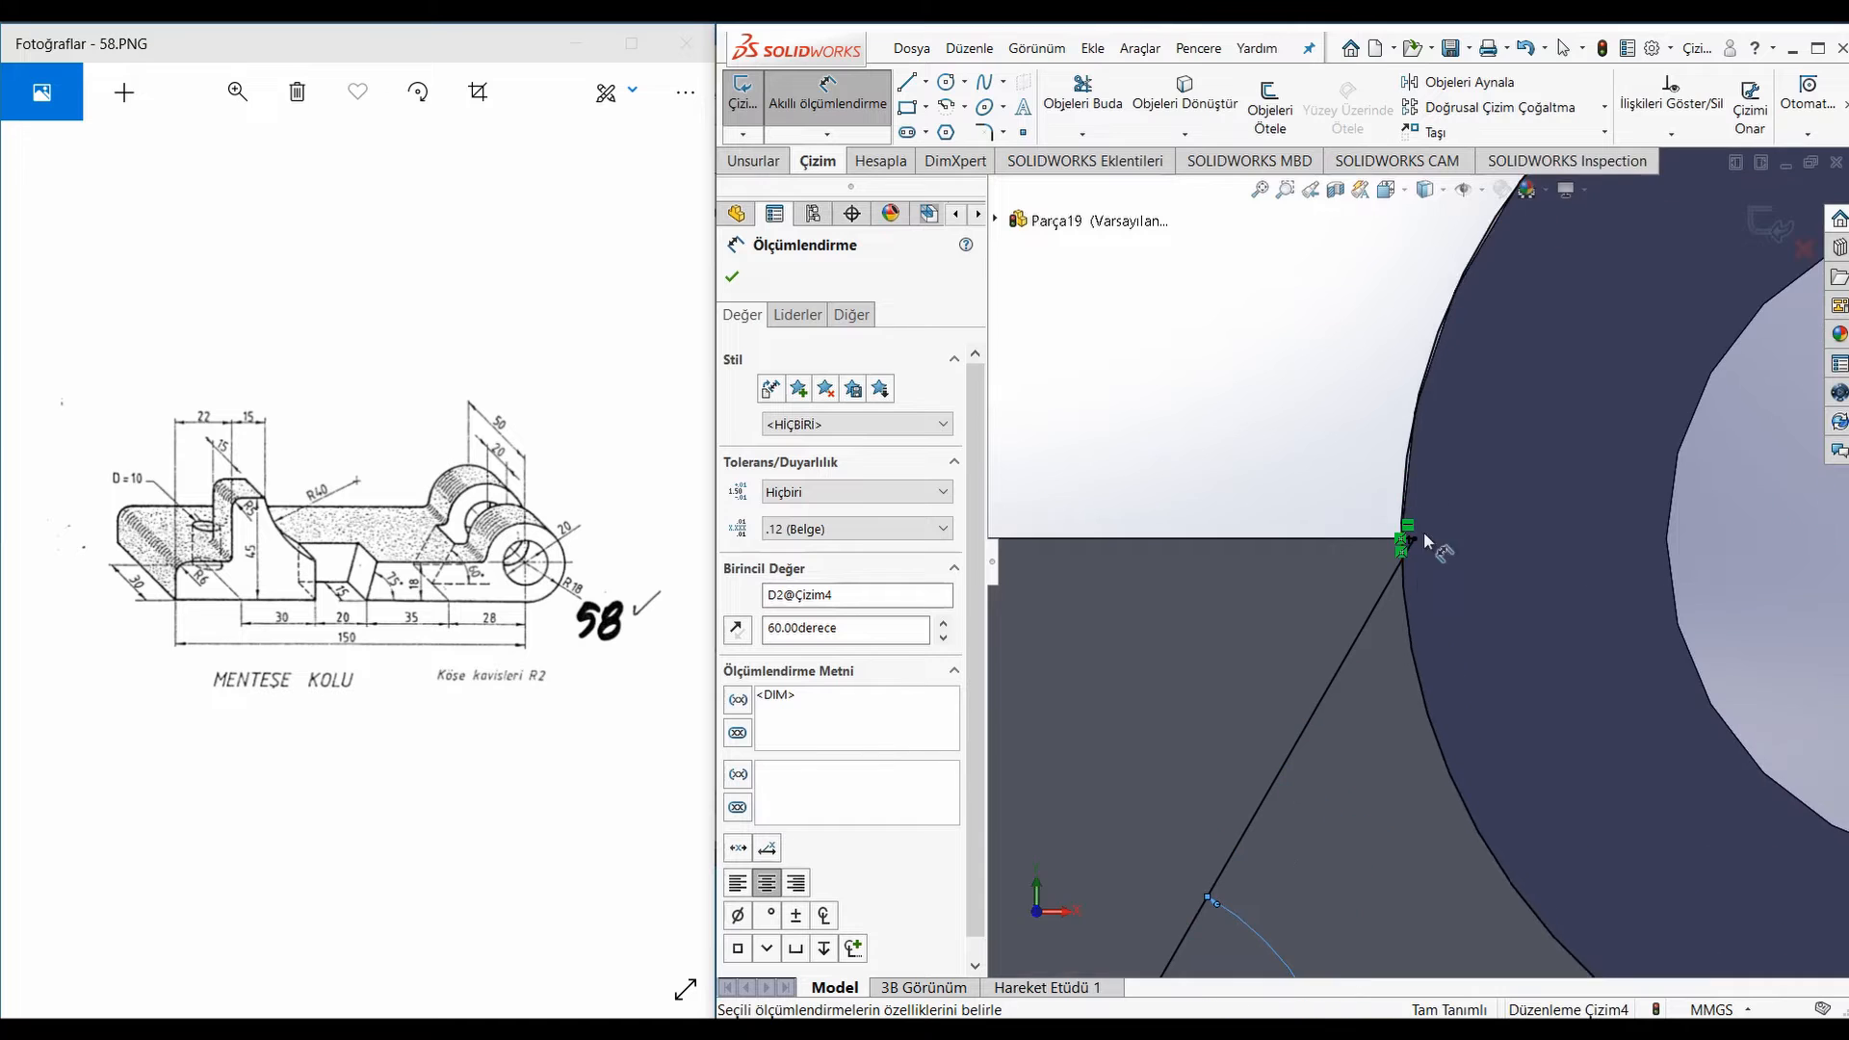
{"action": "scroll", "coordinate": [1412, 626], "scroll_direction": "up", "scroll_amount": 2}
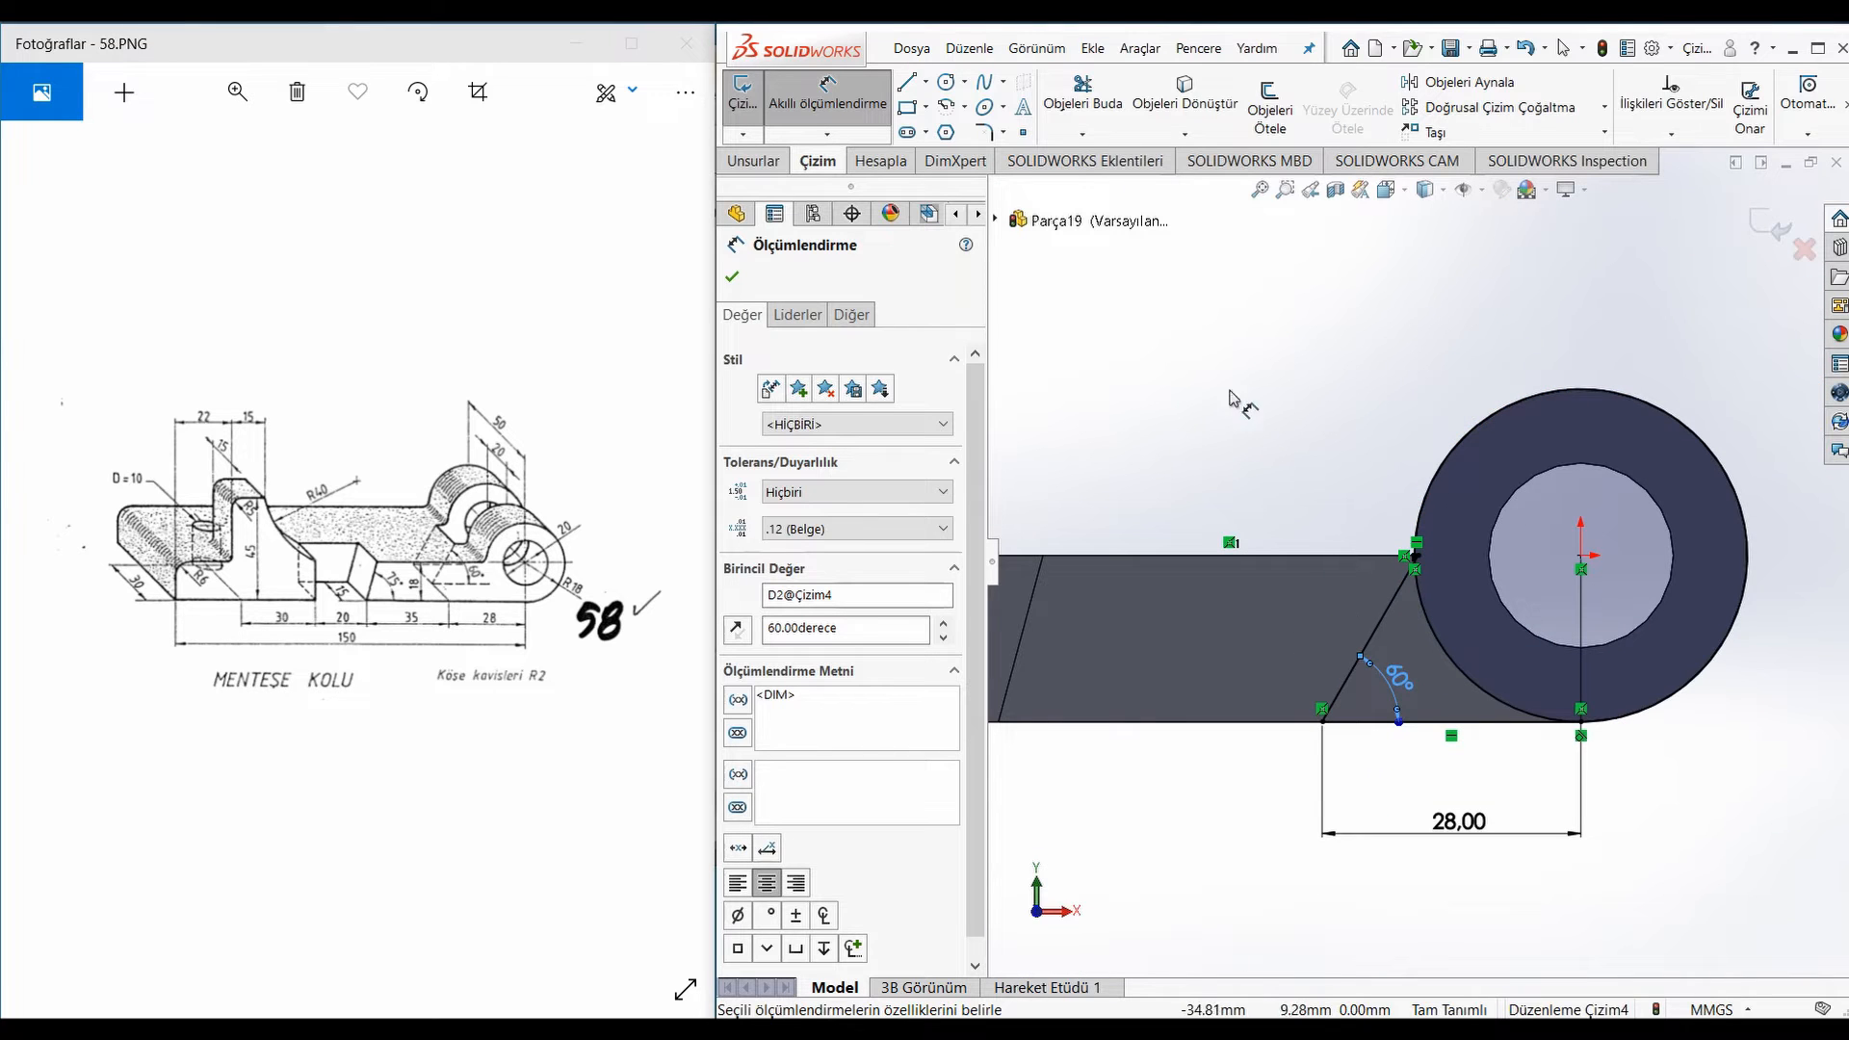
{"action": "left_click", "coordinate": [1076, 91]}
{"action": "left_click", "coordinate": [1456, 680]}
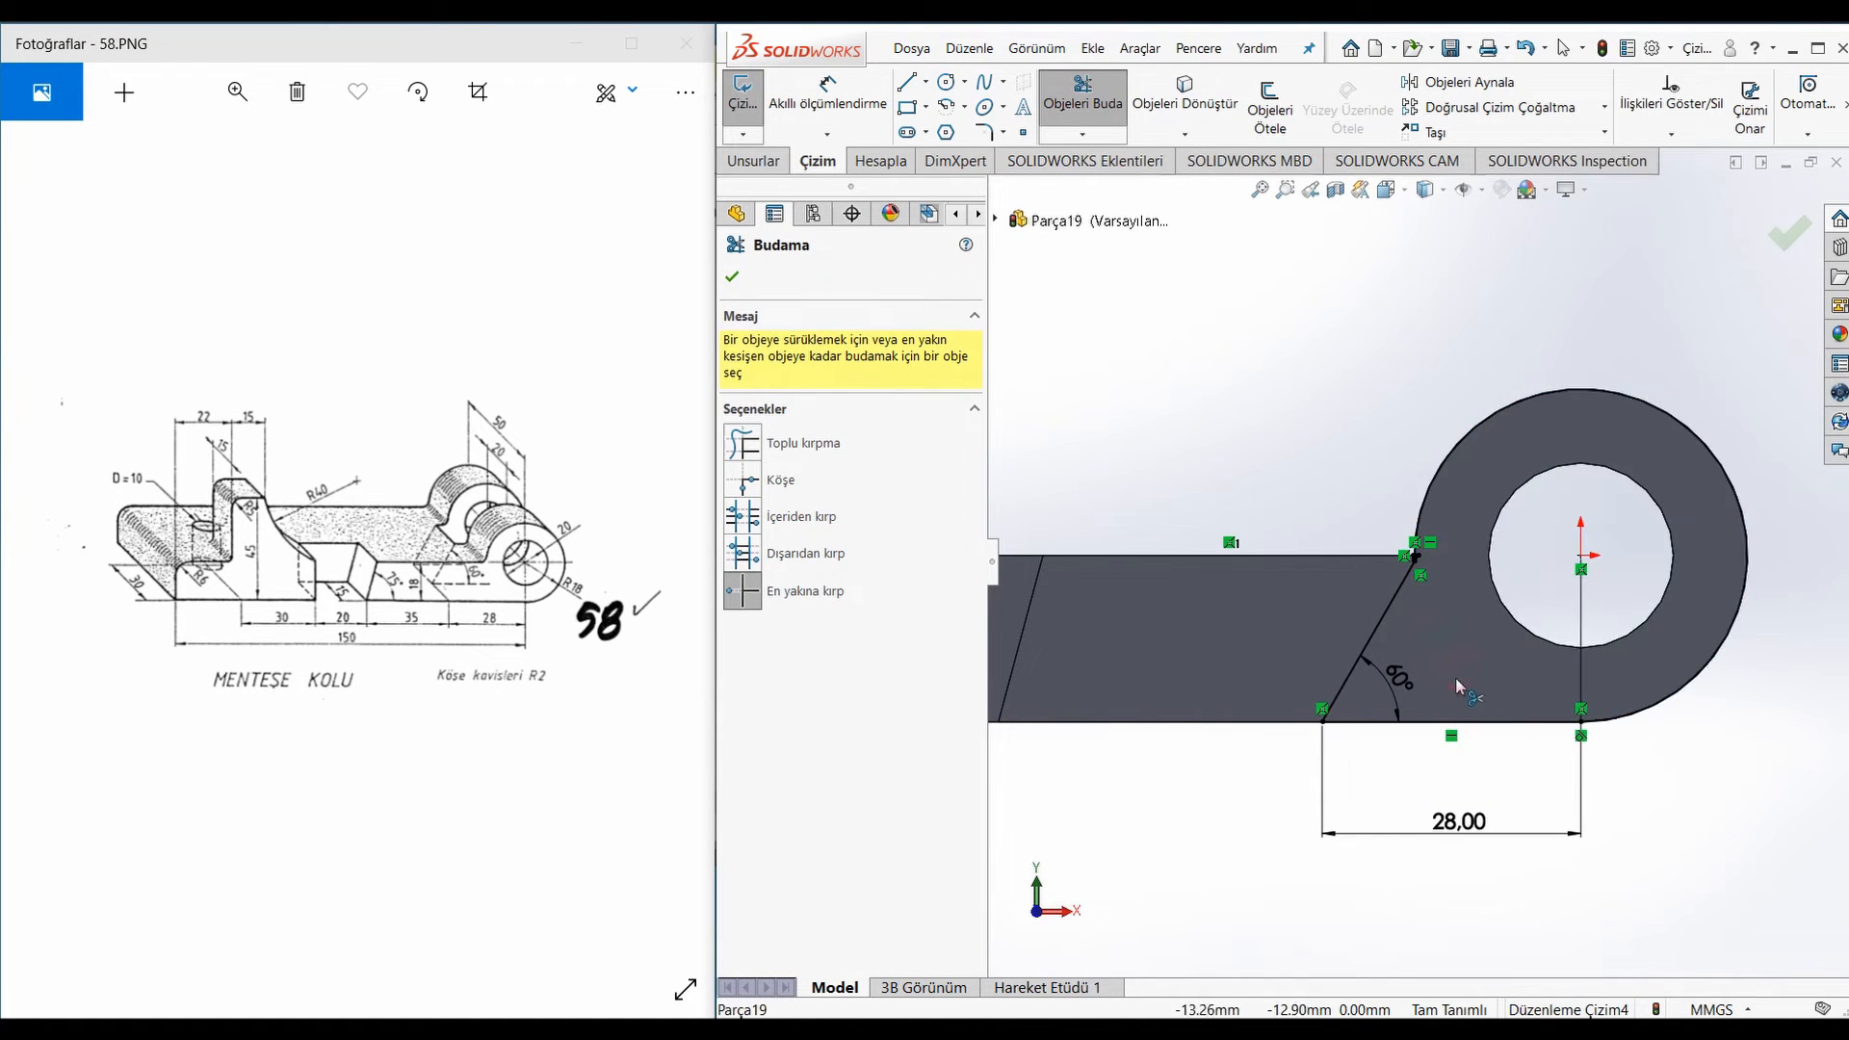
{"action": "scroll", "coordinate": [1407, 539], "scroll_direction": "down", "scroll_amount": 5}
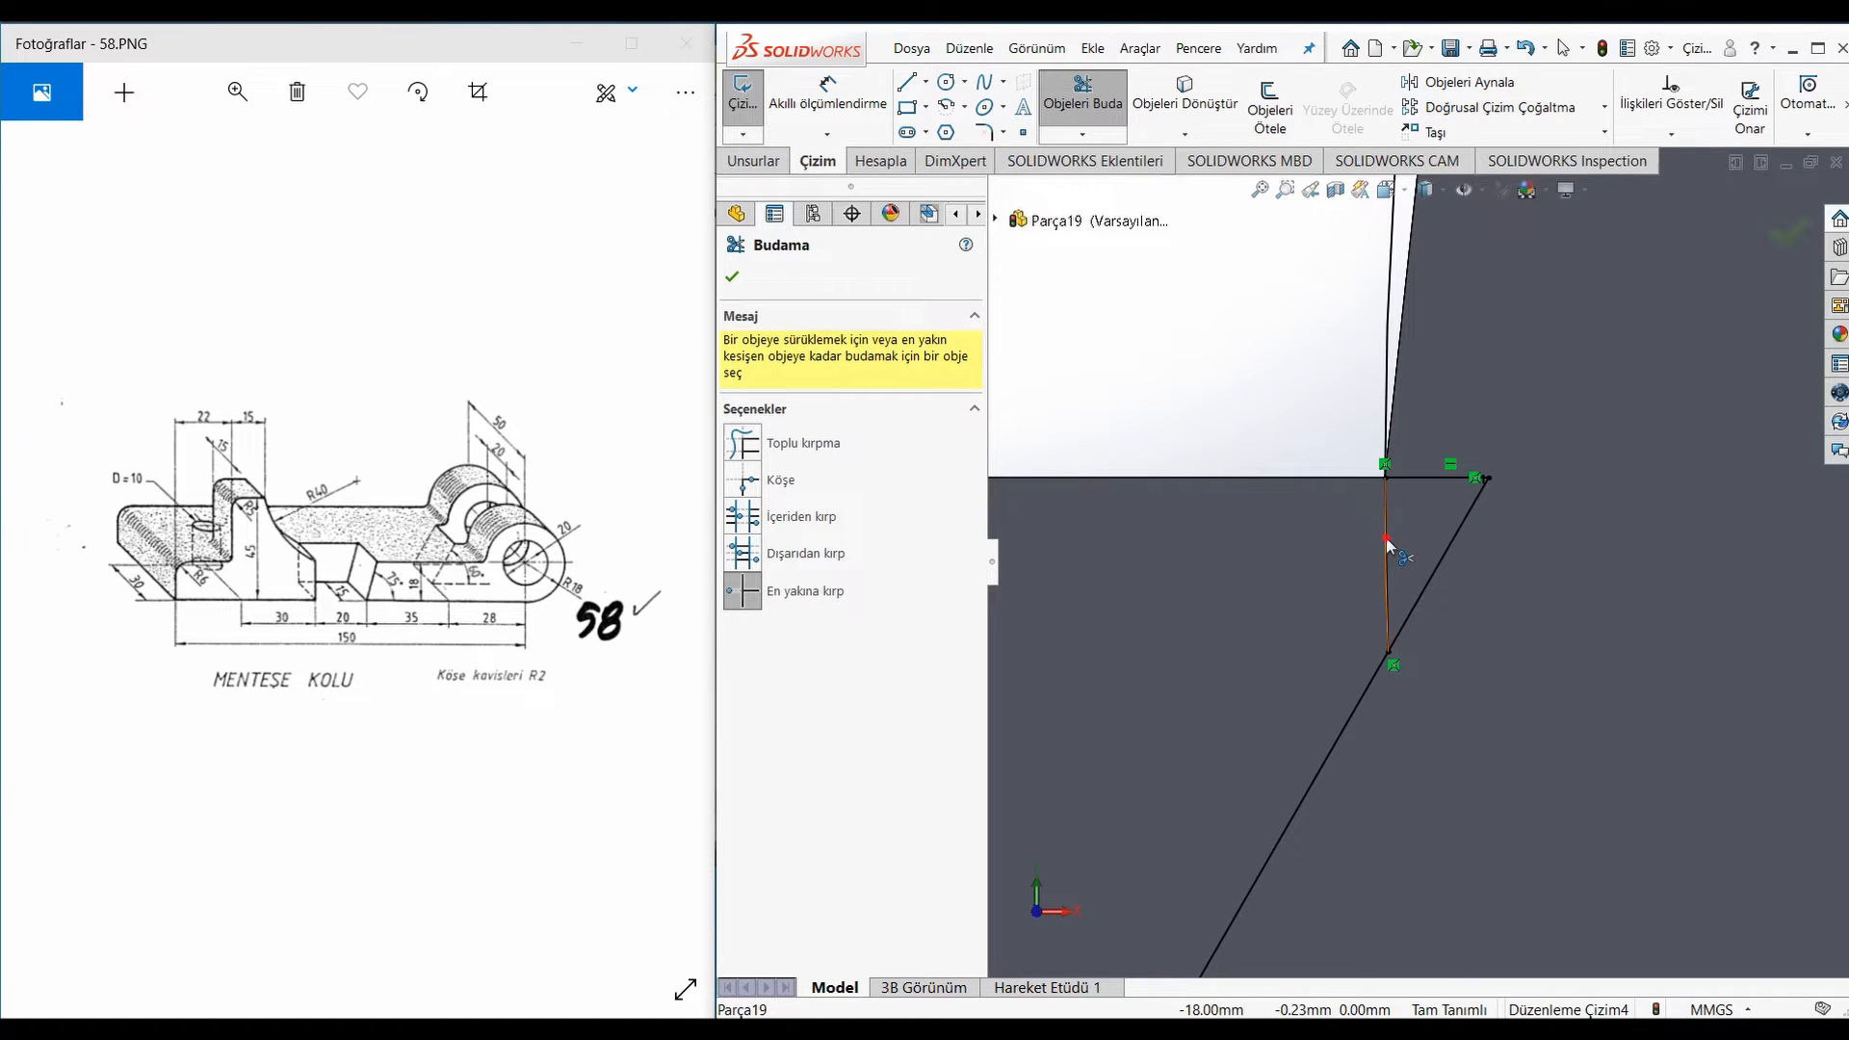
{"action": "left_click", "coordinate": [1385, 537]}
{"action": "scroll", "coordinate": [1445, 607], "scroll_direction": "up", "scroll_amount": 5}
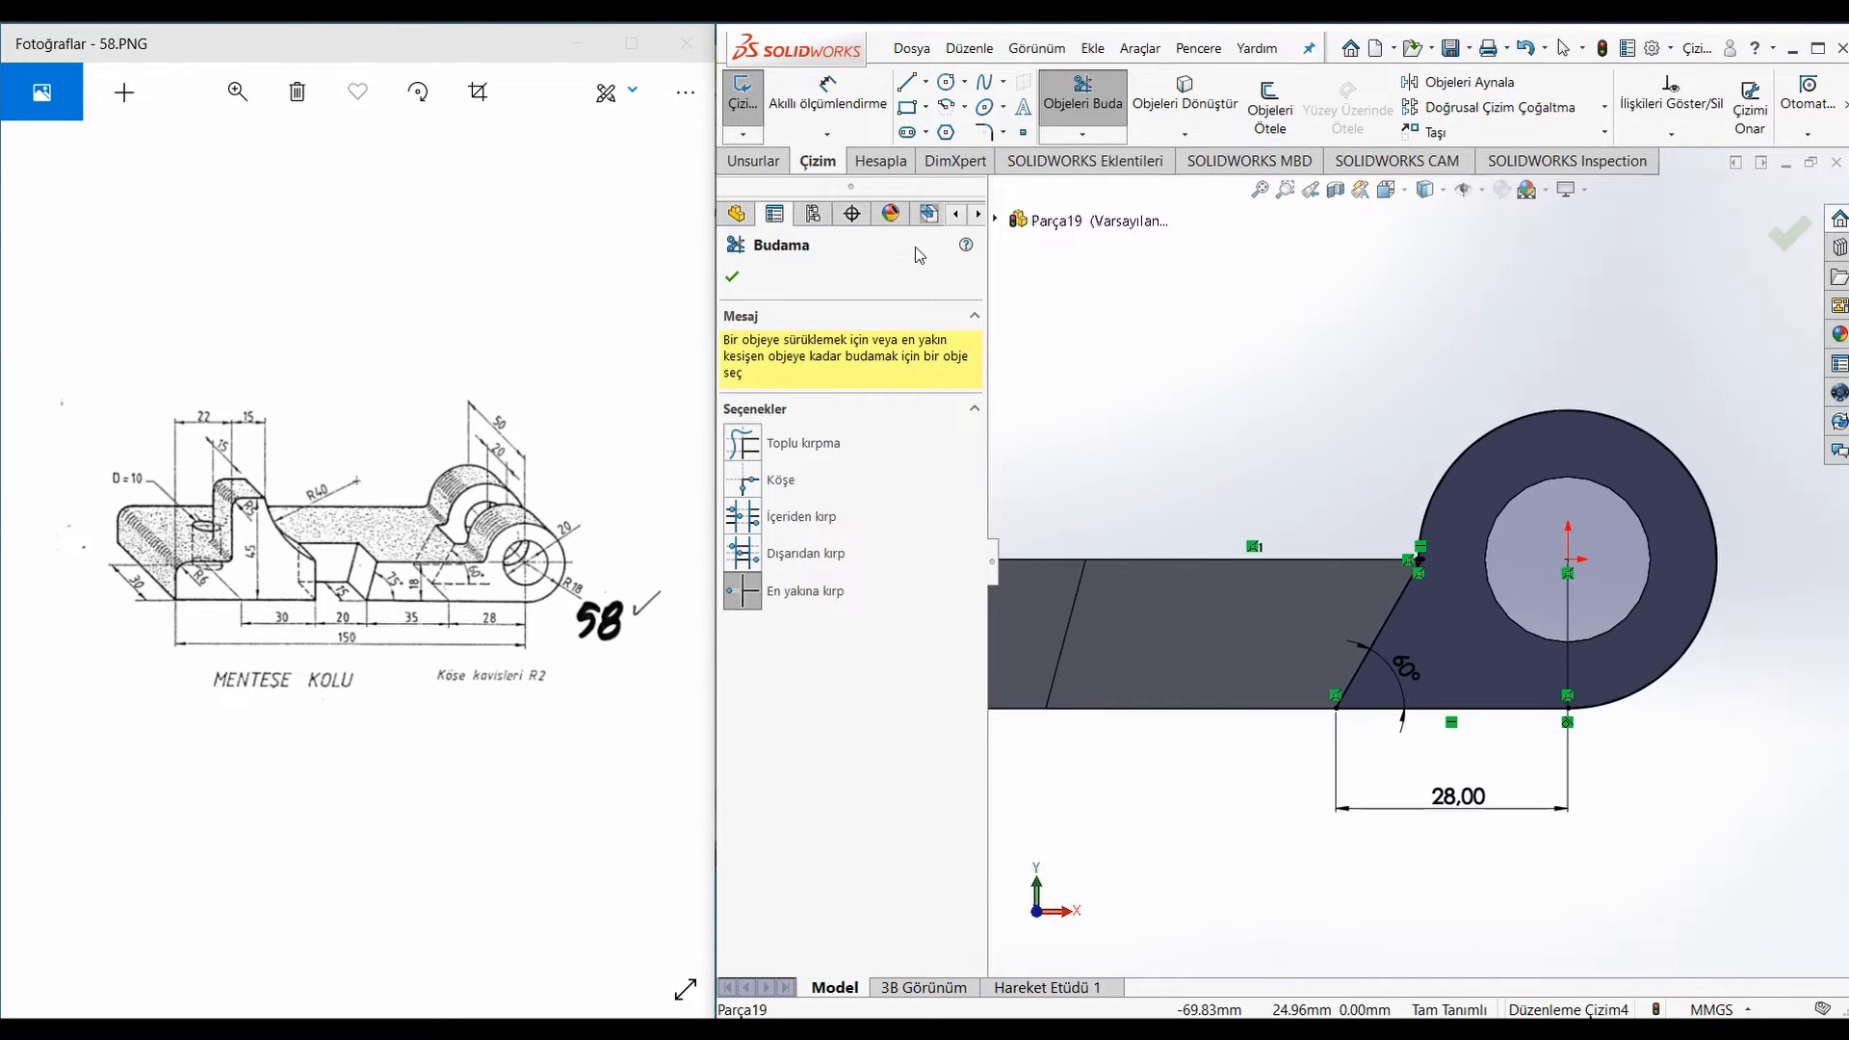
Start an extruded cut of the barrel profile, beginning at a 15 mm offset from the sketch plane
{"action": "left_click", "coordinate": [776, 166]}
{"action": "left_click", "coordinate": [1200, 119]}
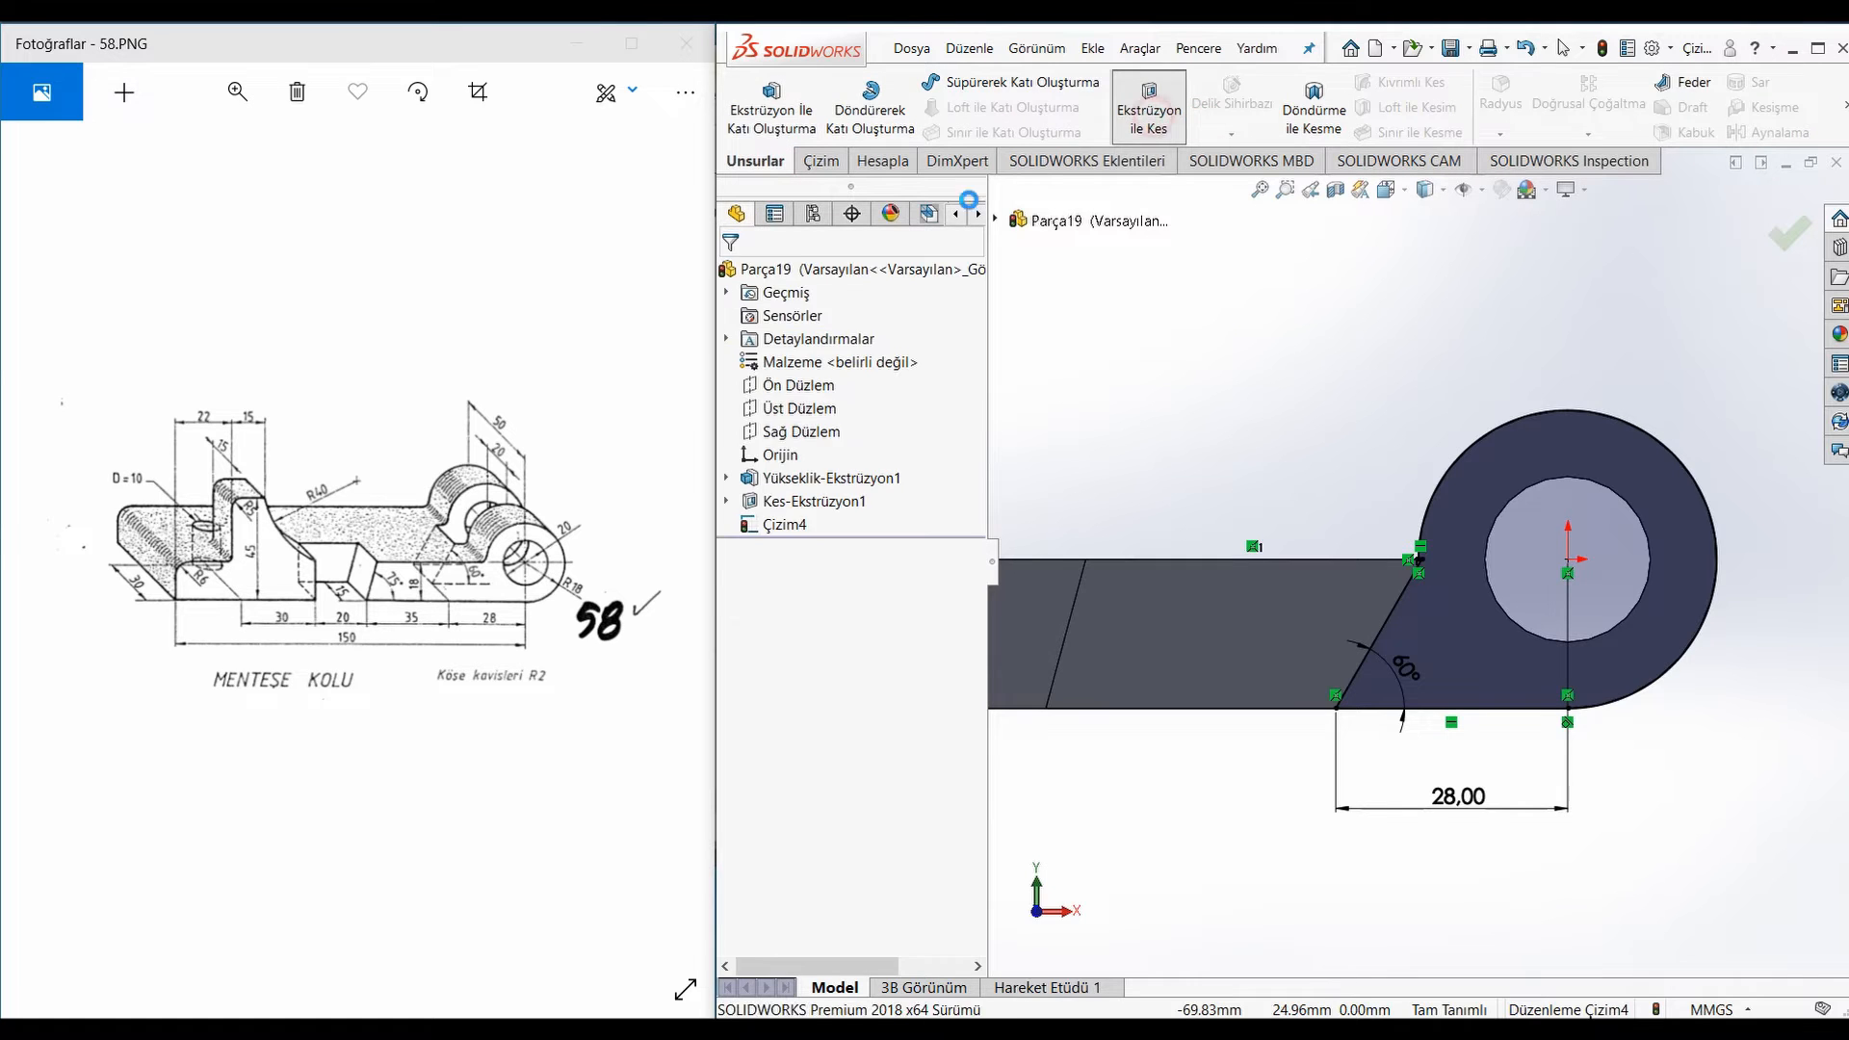
{"action": "left_click", "coordinate": [812, 347]}
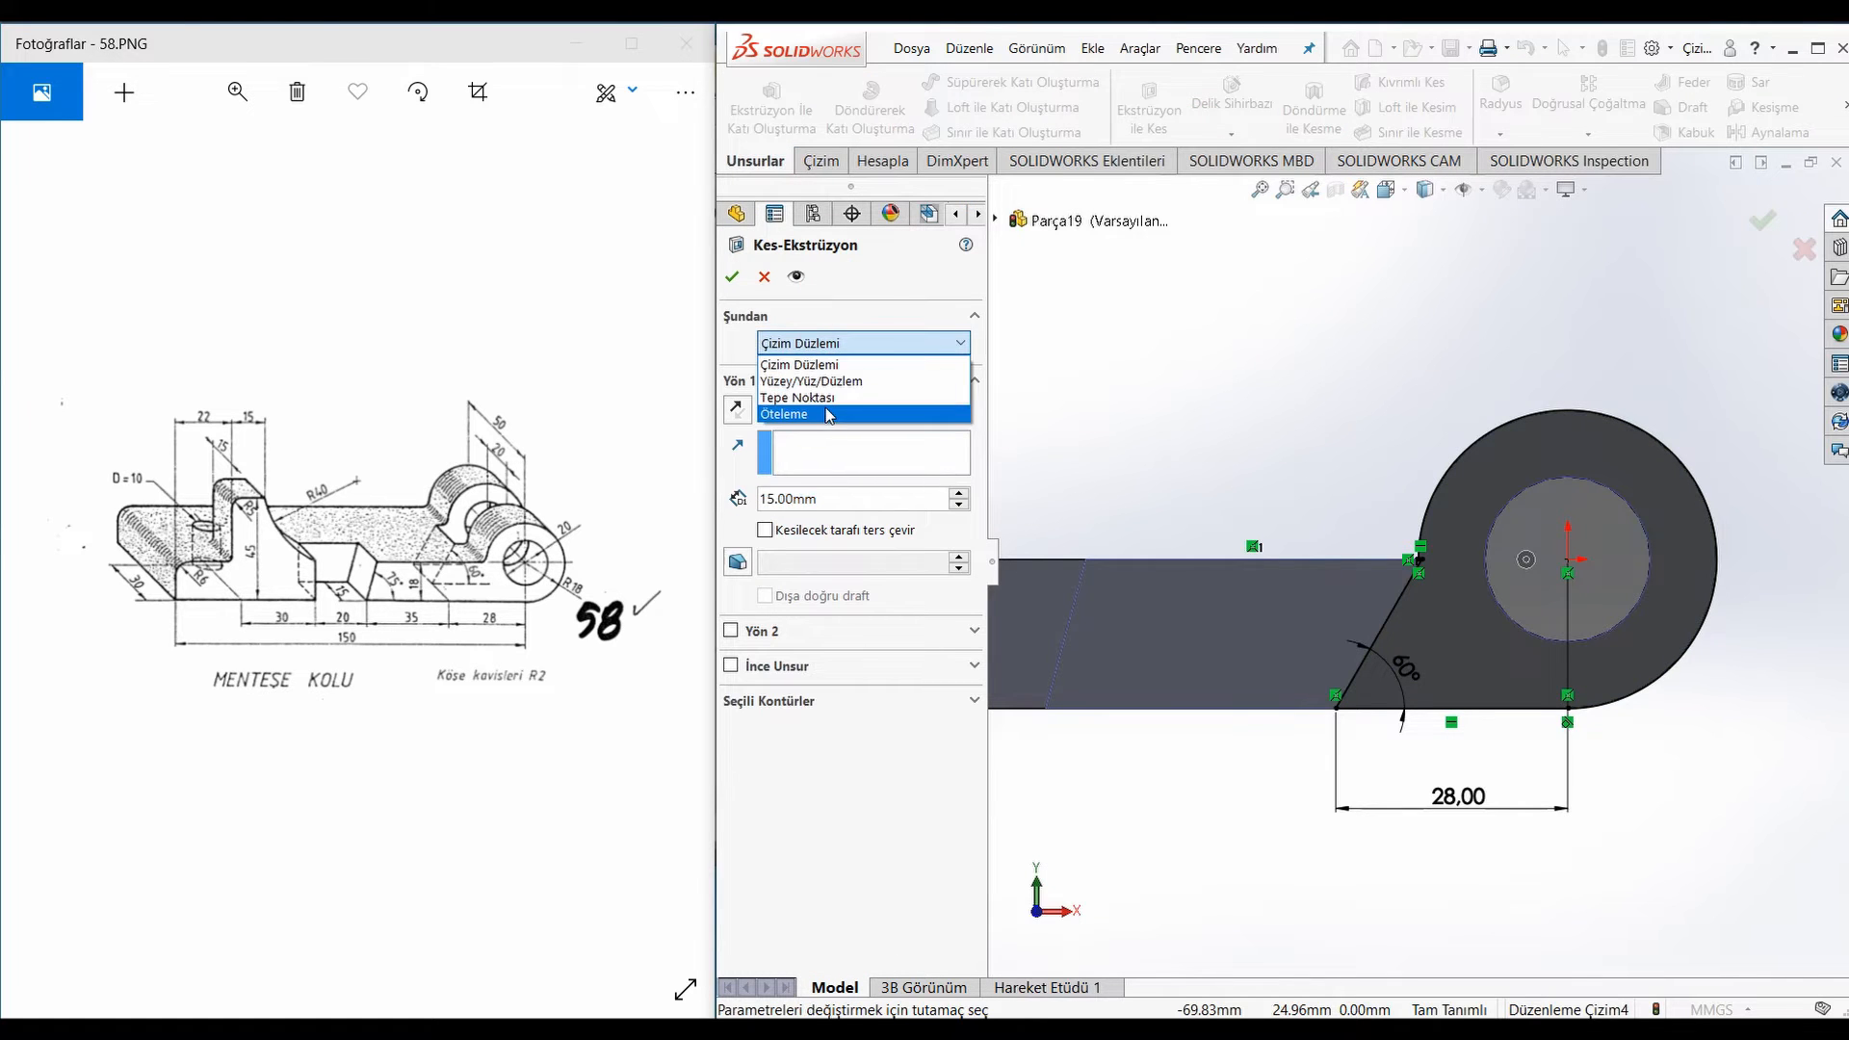
{"action": "left_click", "coordinate": [826, 412]}
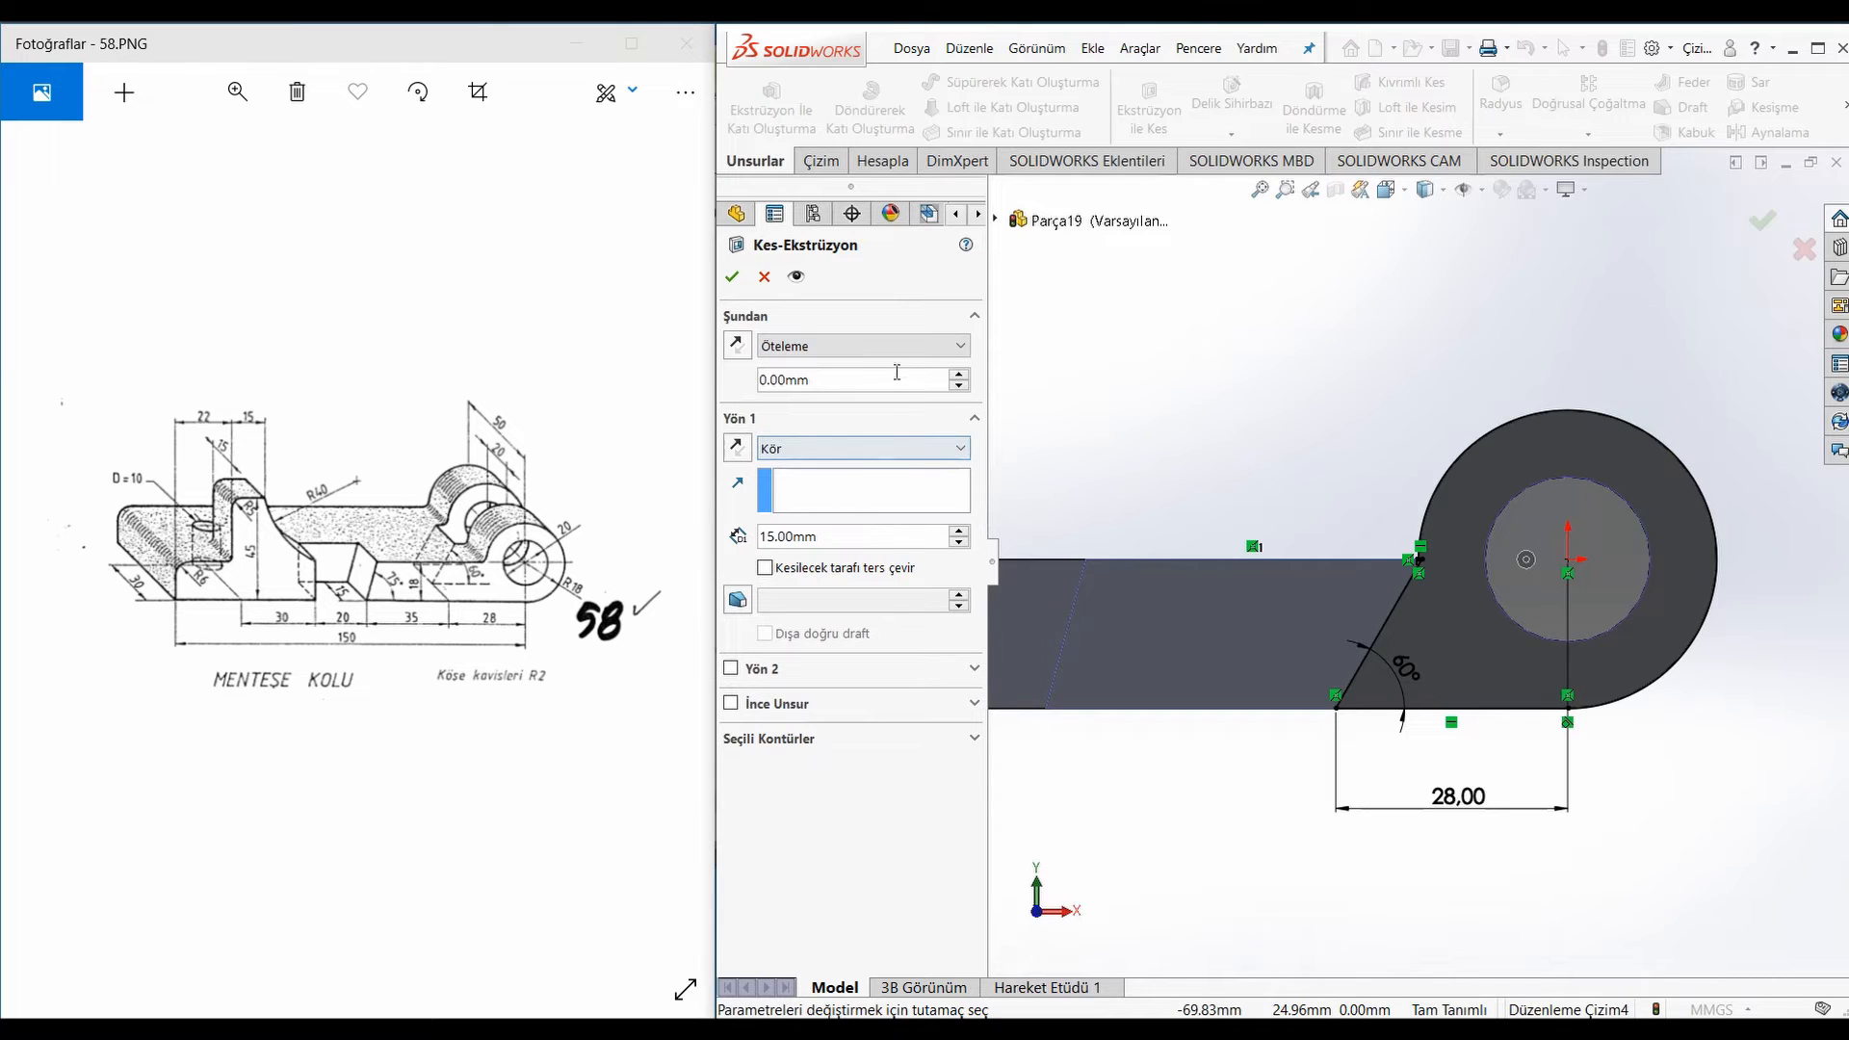
{"action": "type", "text": "15"}
{"action": "key", "text": "Return"}
Set the cut depth to 20 mm, reverse the offset into the barrel and complete the slot cut
{"action": "double_click", "coordinate": [812, 537]}
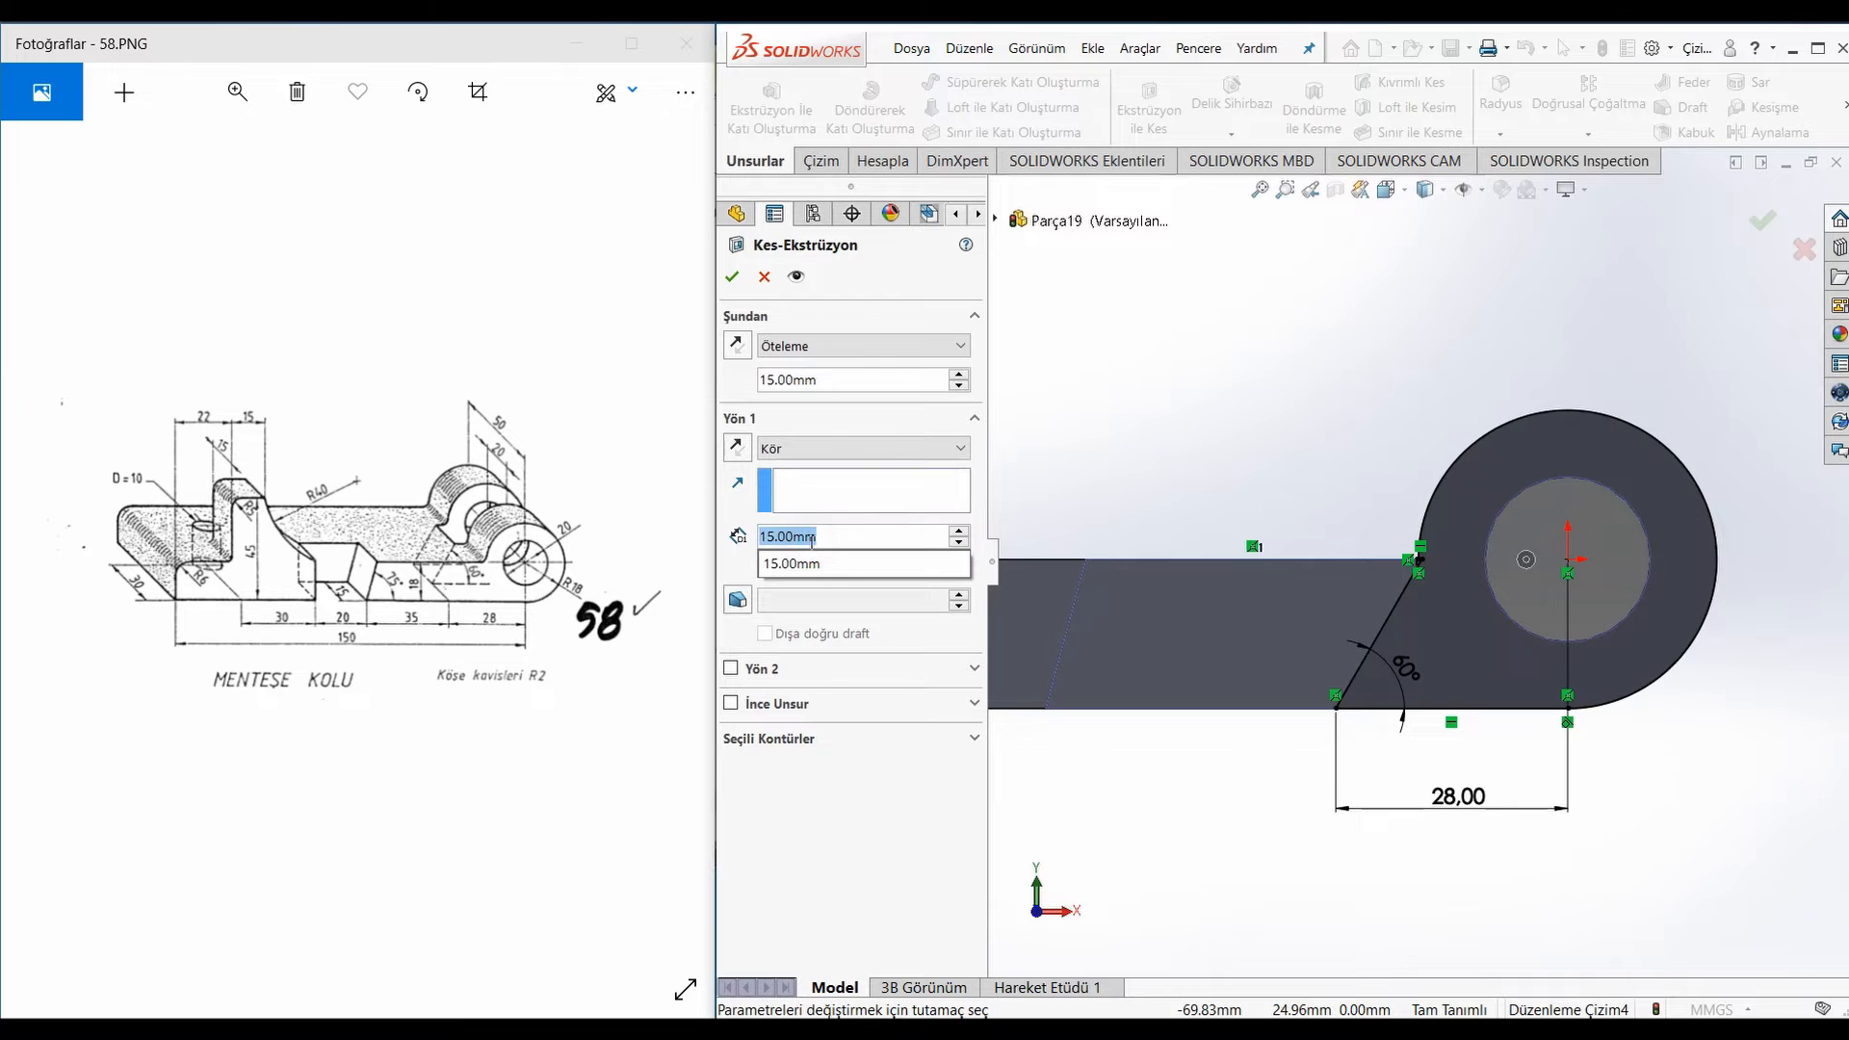
{"action": "type", "text": "20"}
{"action": "scroll", "coordinate": [1343, 408], "scroll_direction": "up", "scroll_amount": 1}
{"action": "middle_click_drag", "start_coordinate": [1342, 408], "coordinate": [1426, 515]}
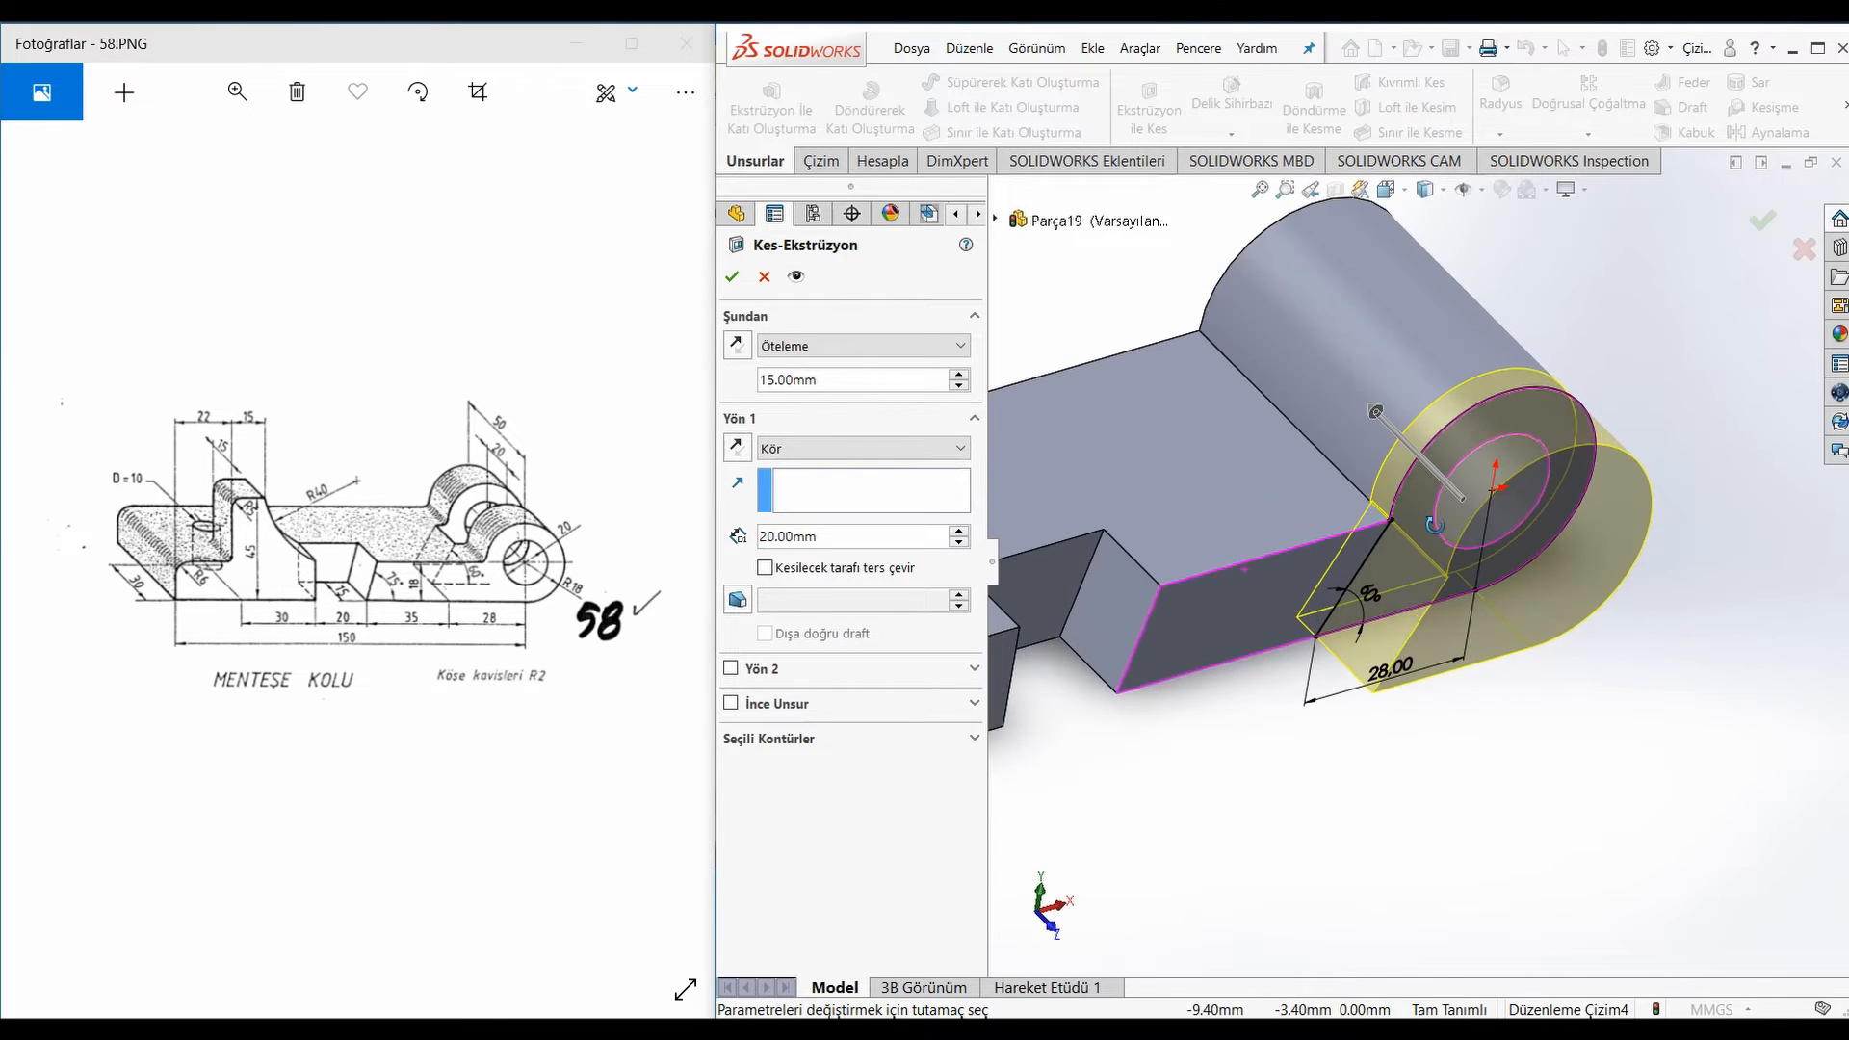
{"action": "left_click", "coordinate": [737, 354]}
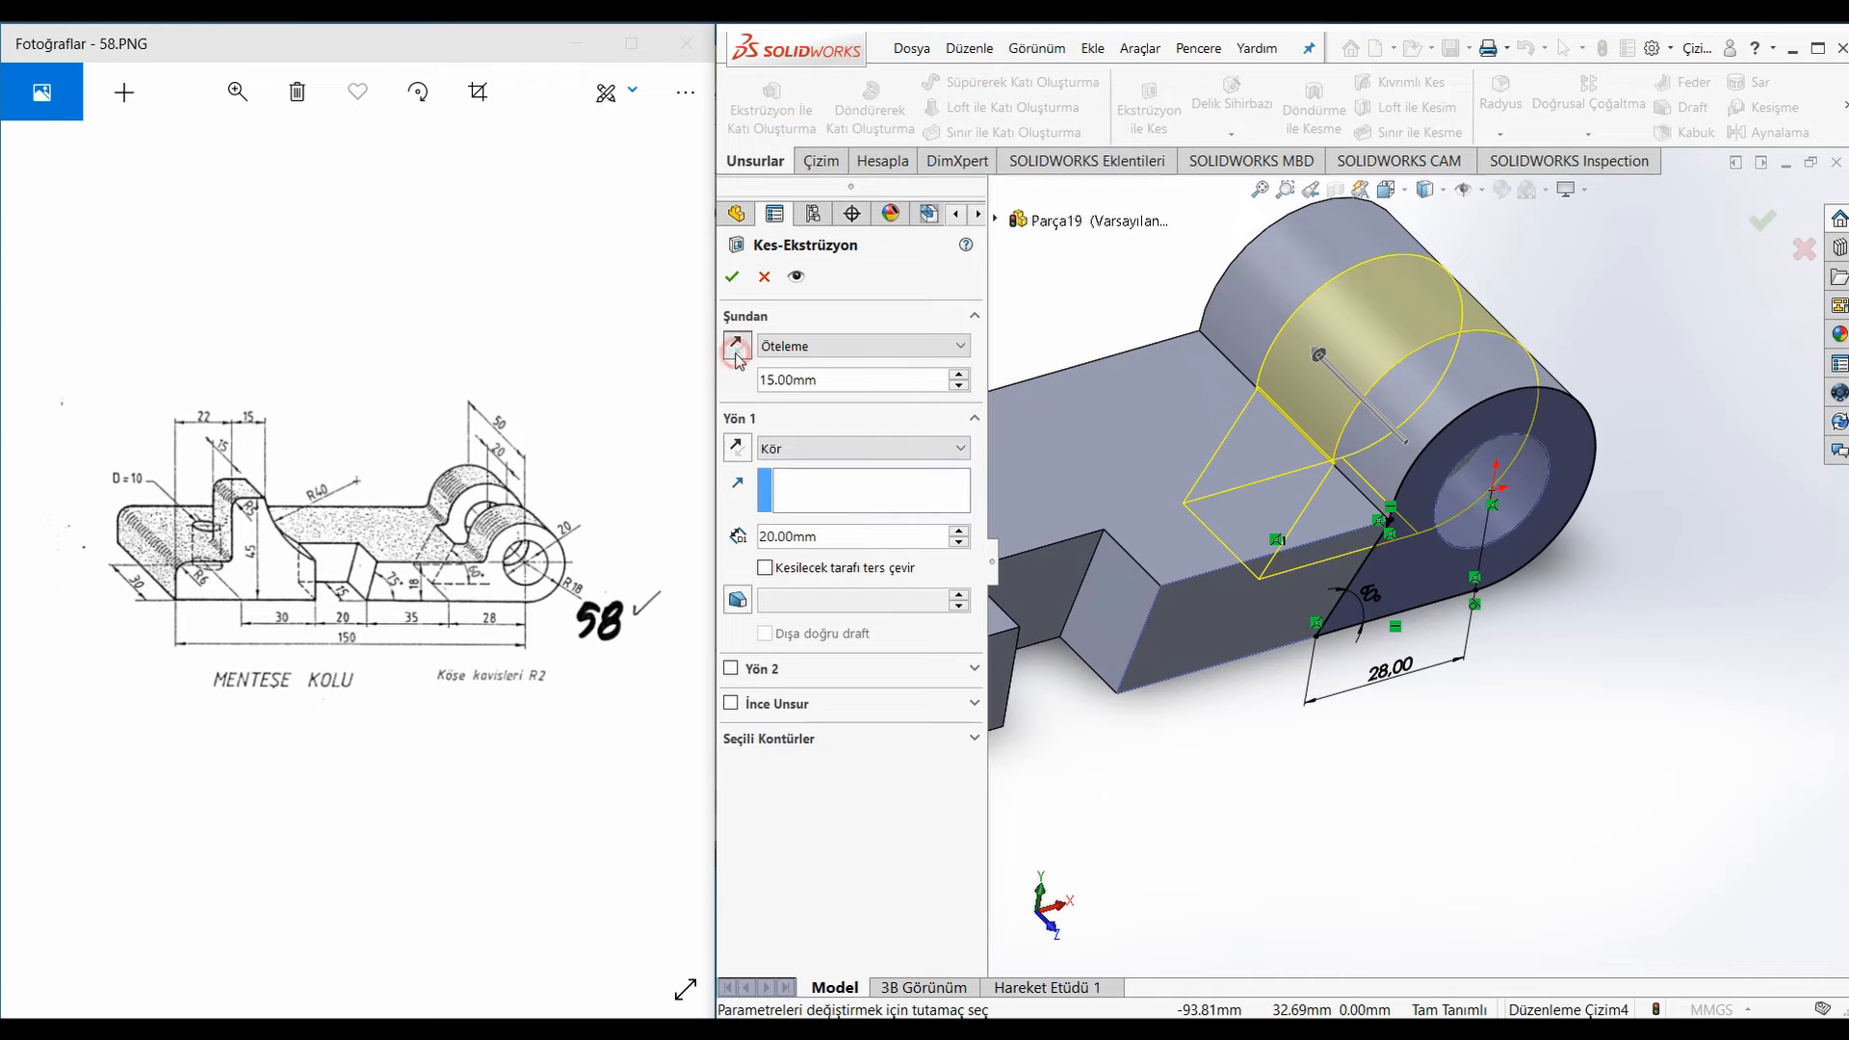
{"action": "left_click", "coordinate": [733, 278]}
Open a new sketch on the arm's front side face, on the portion ahead of the notch
{"action": "middle_click_drag", "start_coordinate": [1493, 591], "coordinate": [1375, 510]}
{"action": "middle_click_drag", "start_coordinate": [1406, 641], "coordinate": [1278, 602]}
{"action": "left_click", "coordinate": [1262, 588]}
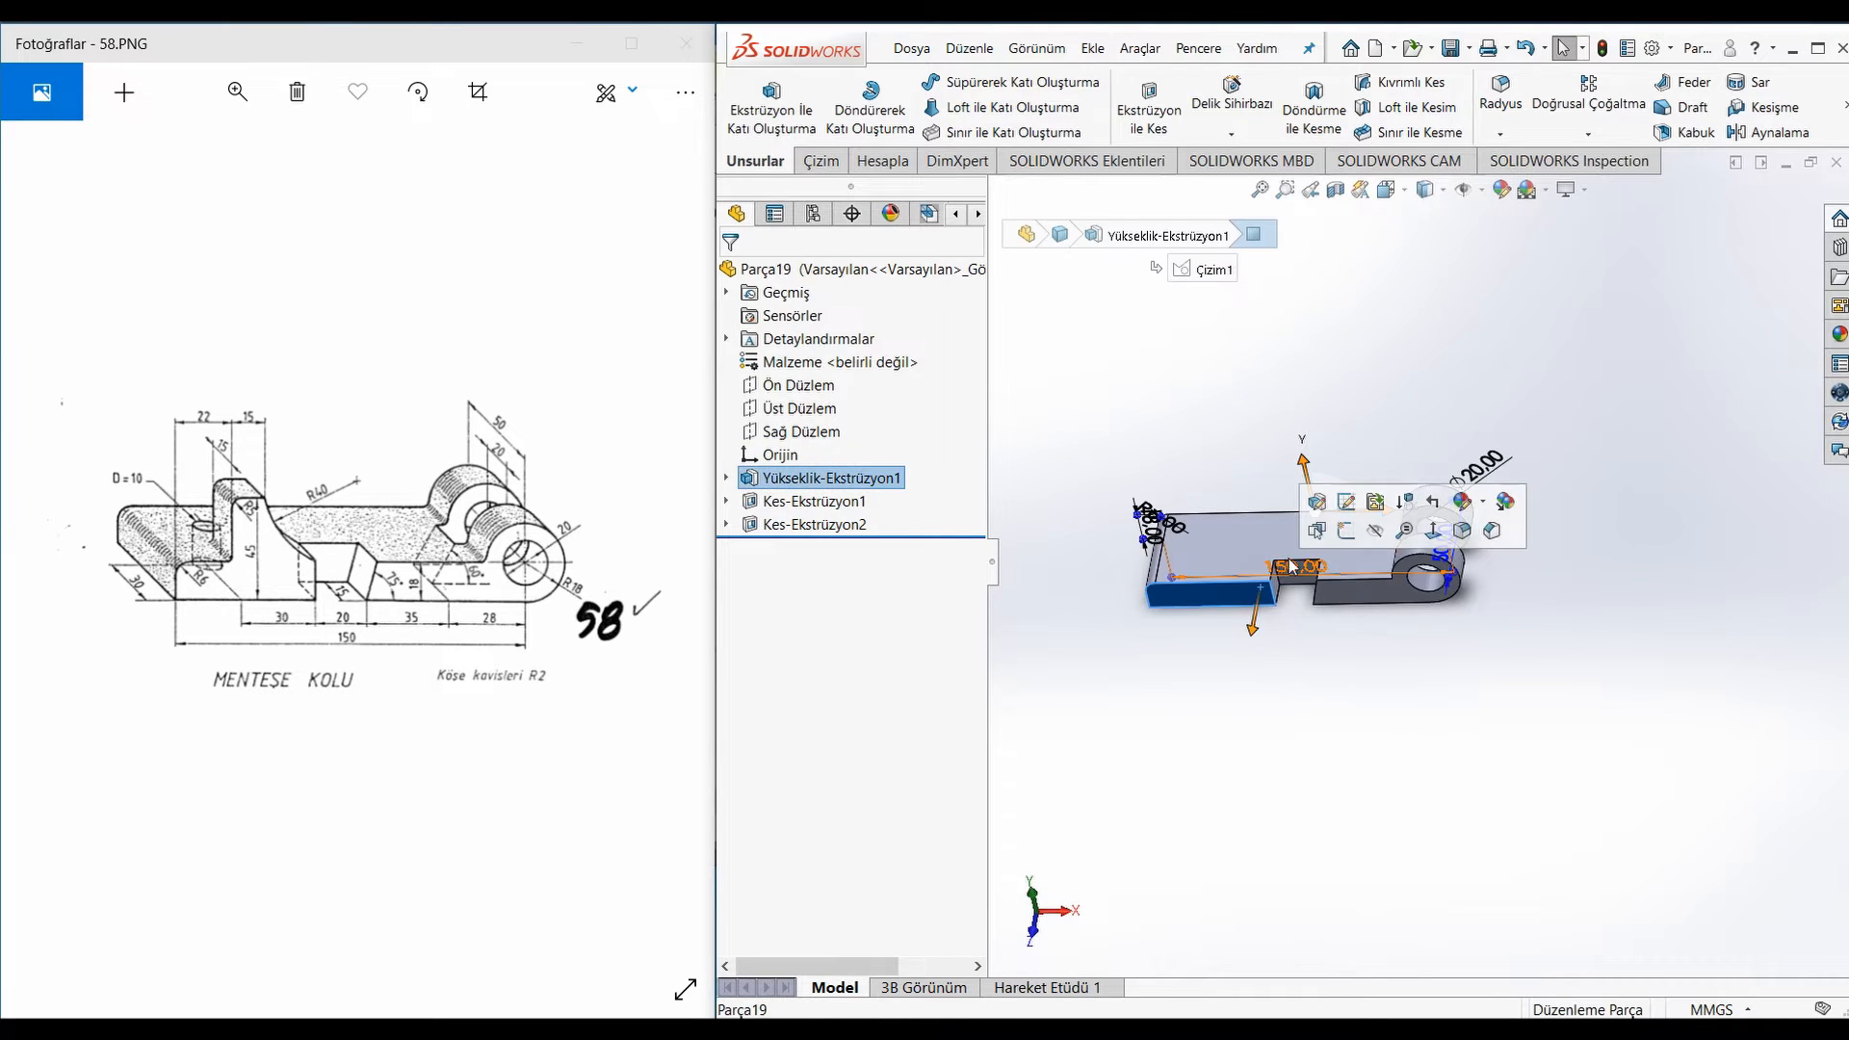
{"action": "left_click", "coordinate": [1333, 529]}
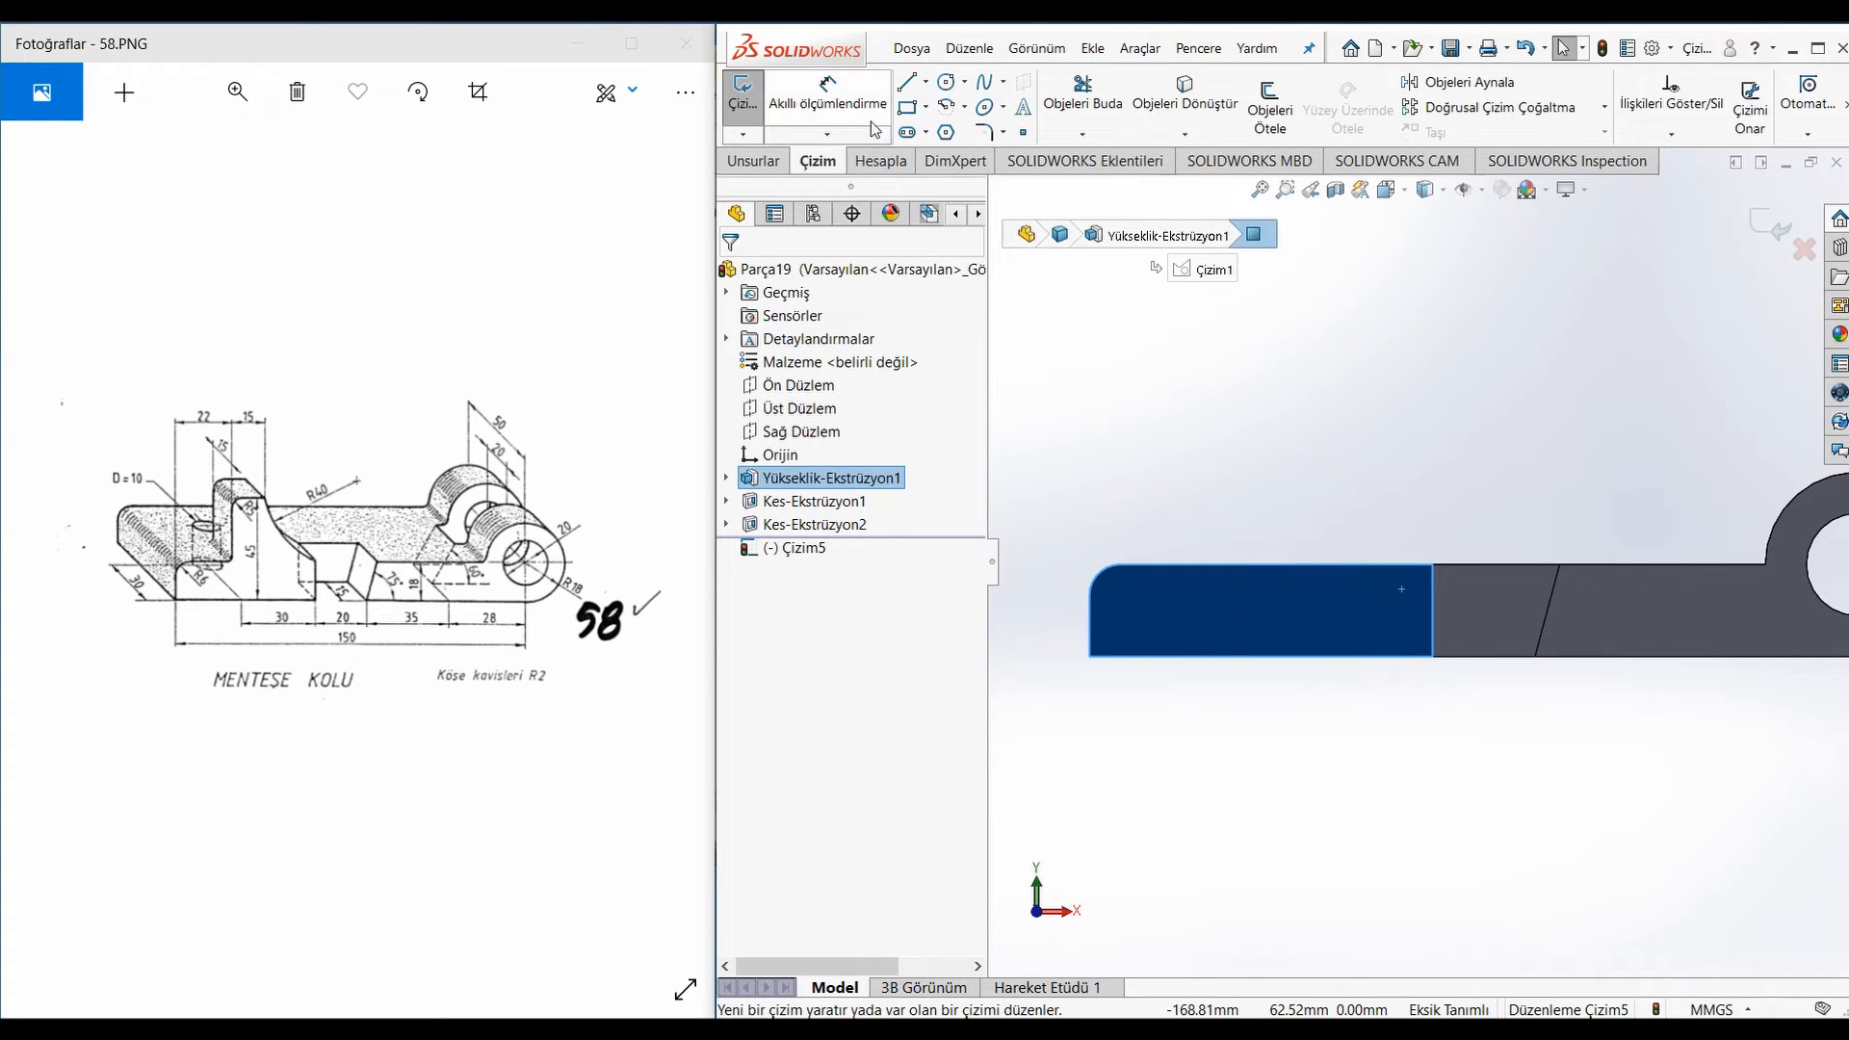
Sketch the lug outline: a vertical line about 32 mm up from the arm's upper edge, a short horizontal top, and an arc down to the notch corner
{"action": "left_click", "coordinate": [909, 84]}
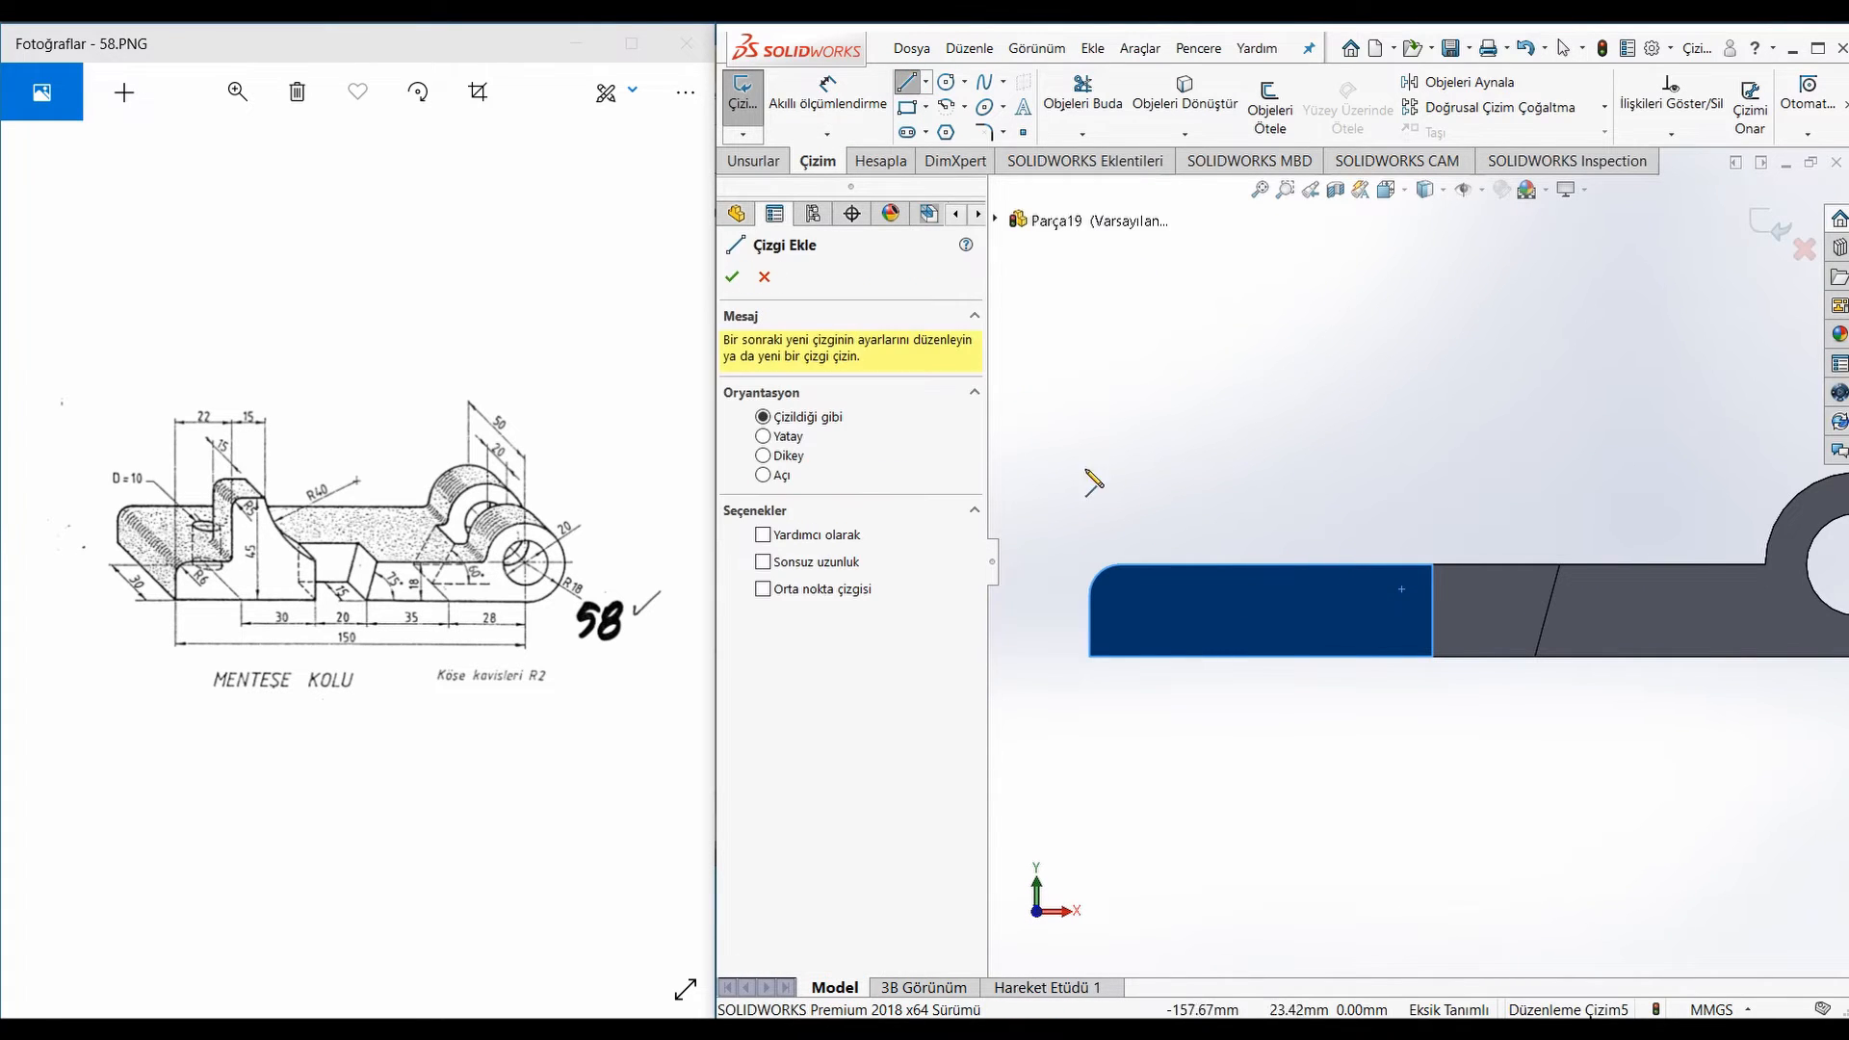
{"action": "left_click", "coordinate": [1228, 565]}
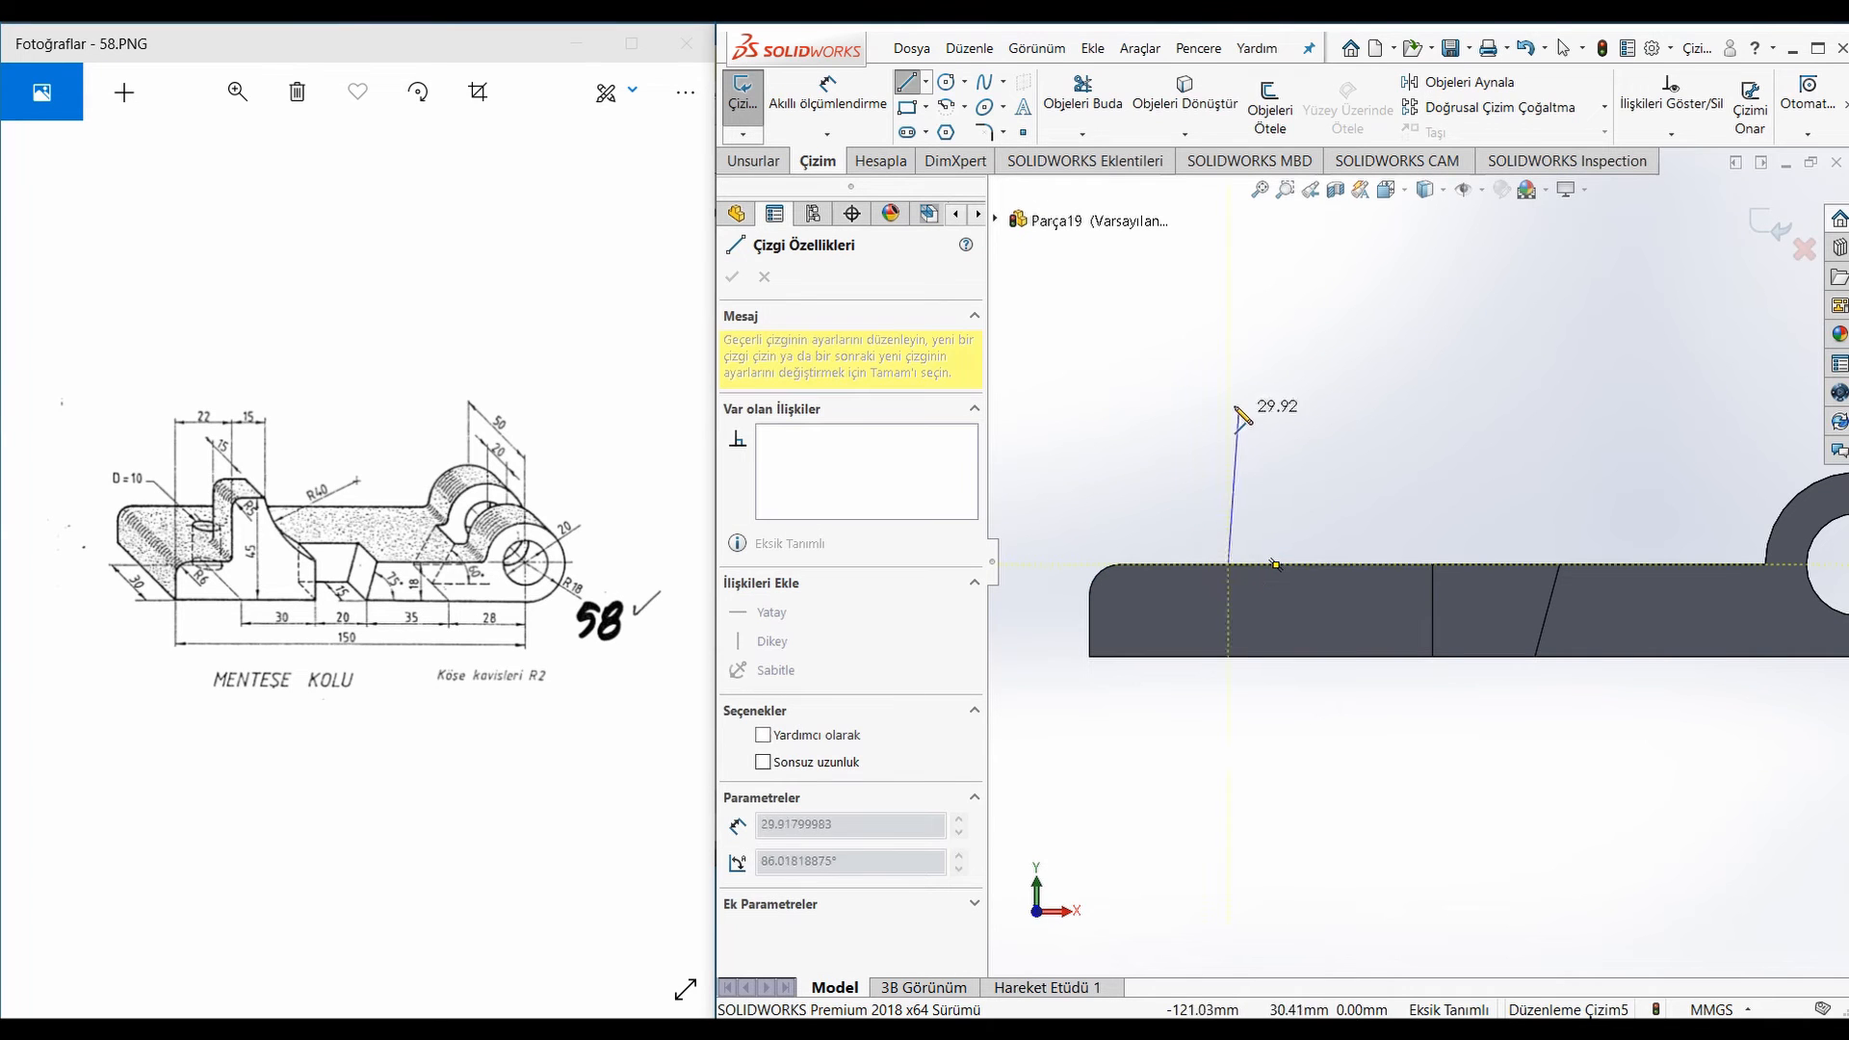
{"action": "left_click", "coordinate": [1229, 398]}
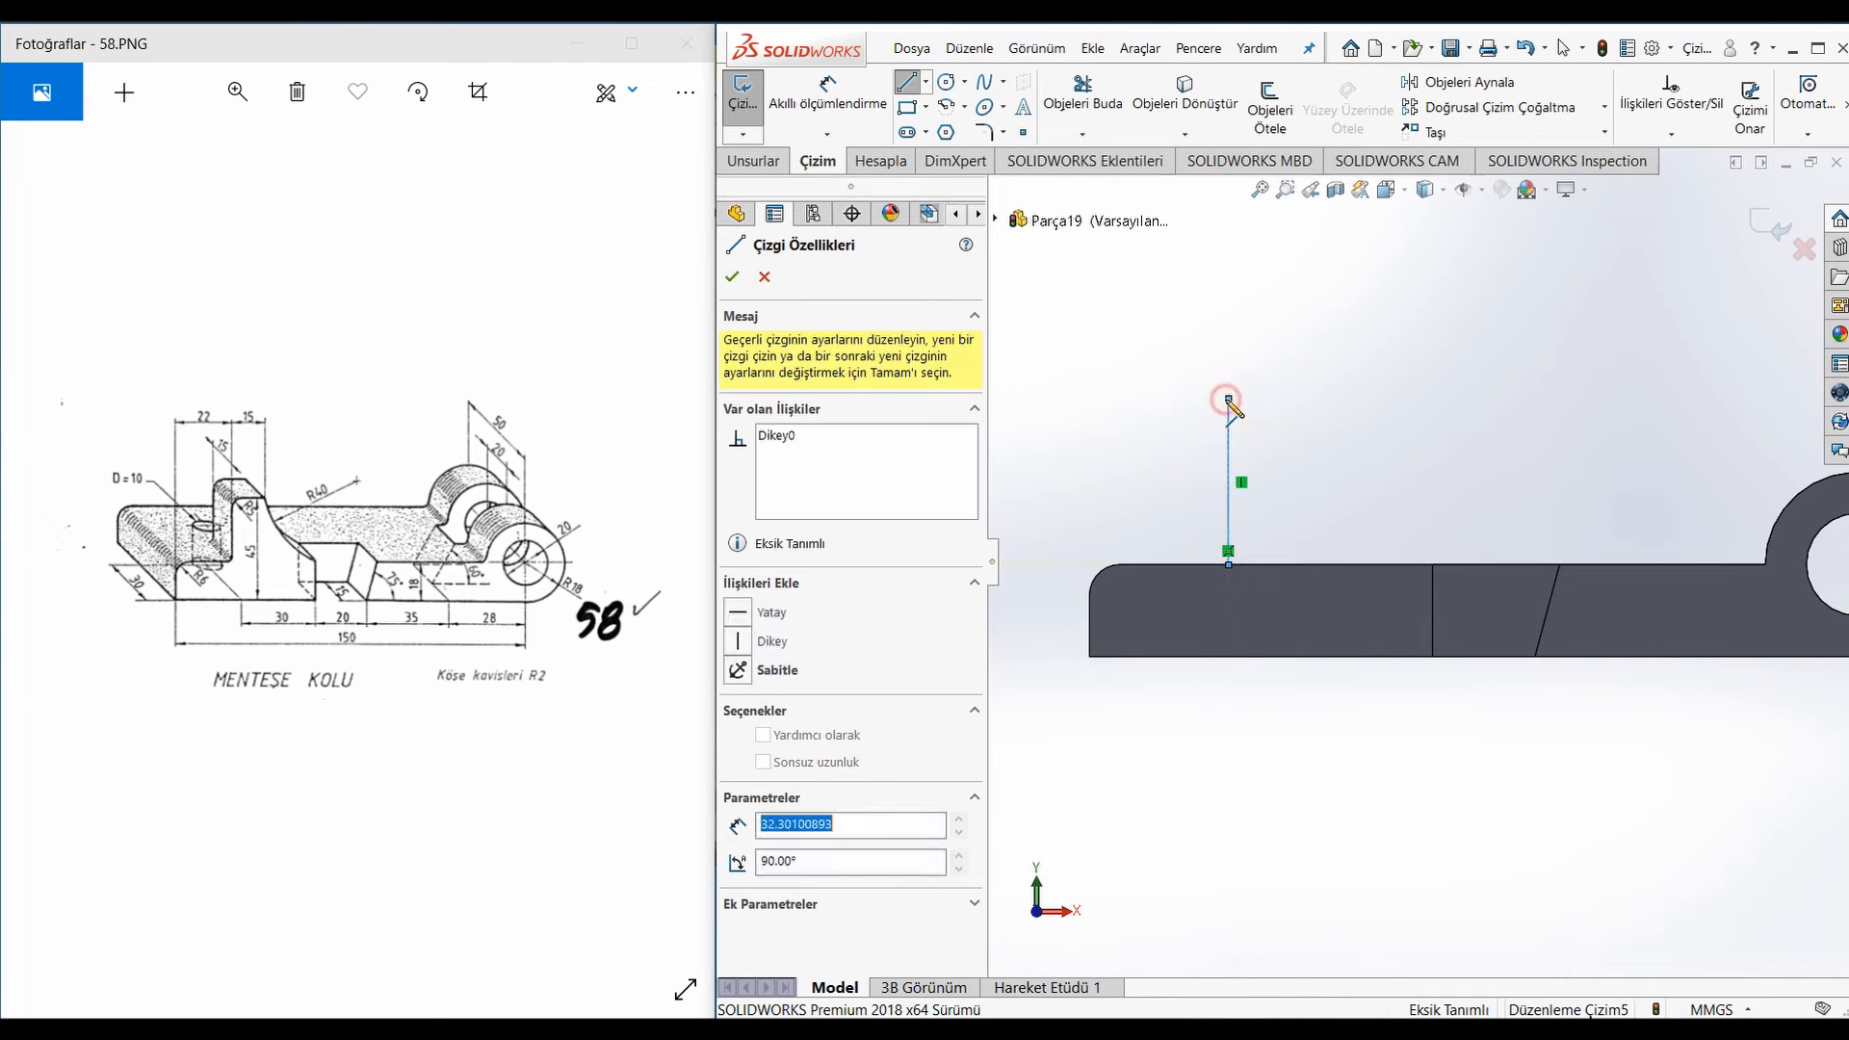
{"action": "left_click", "coordinate": [1288, 398]}
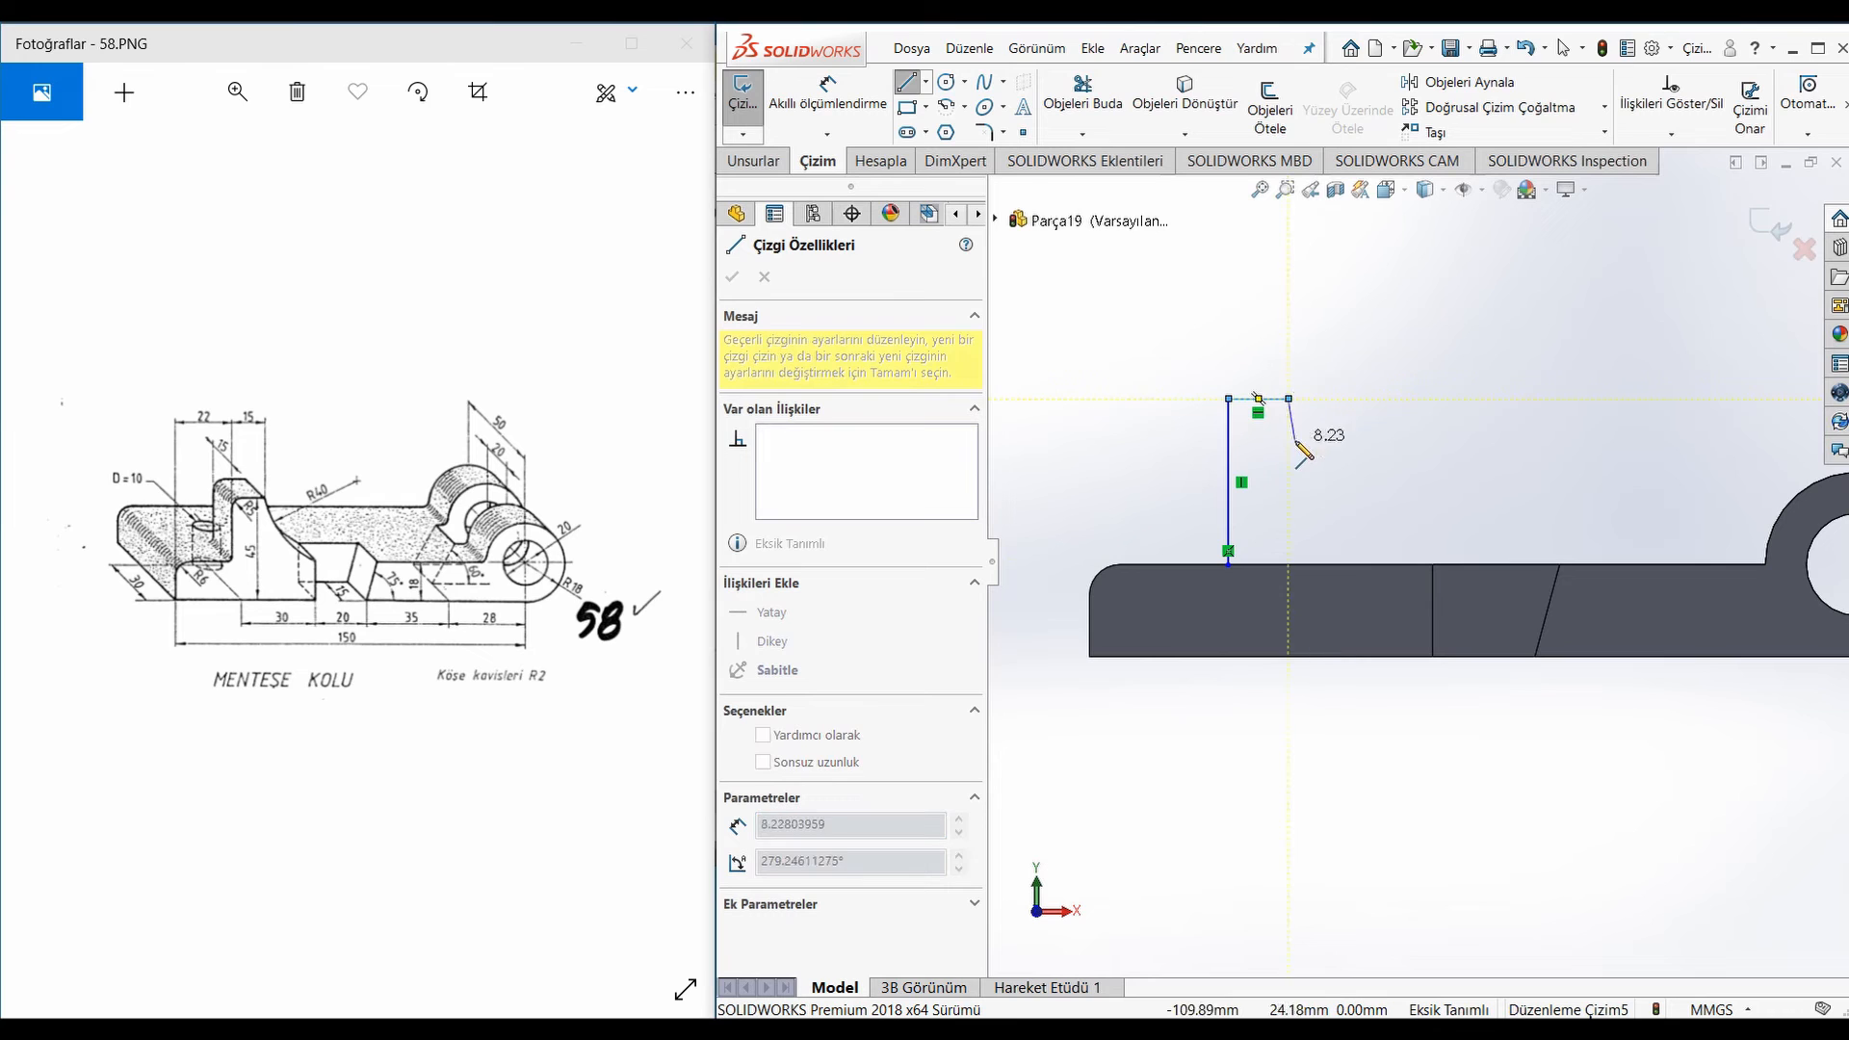
{"action": "left_click", "coordinate": [1433, 565]}
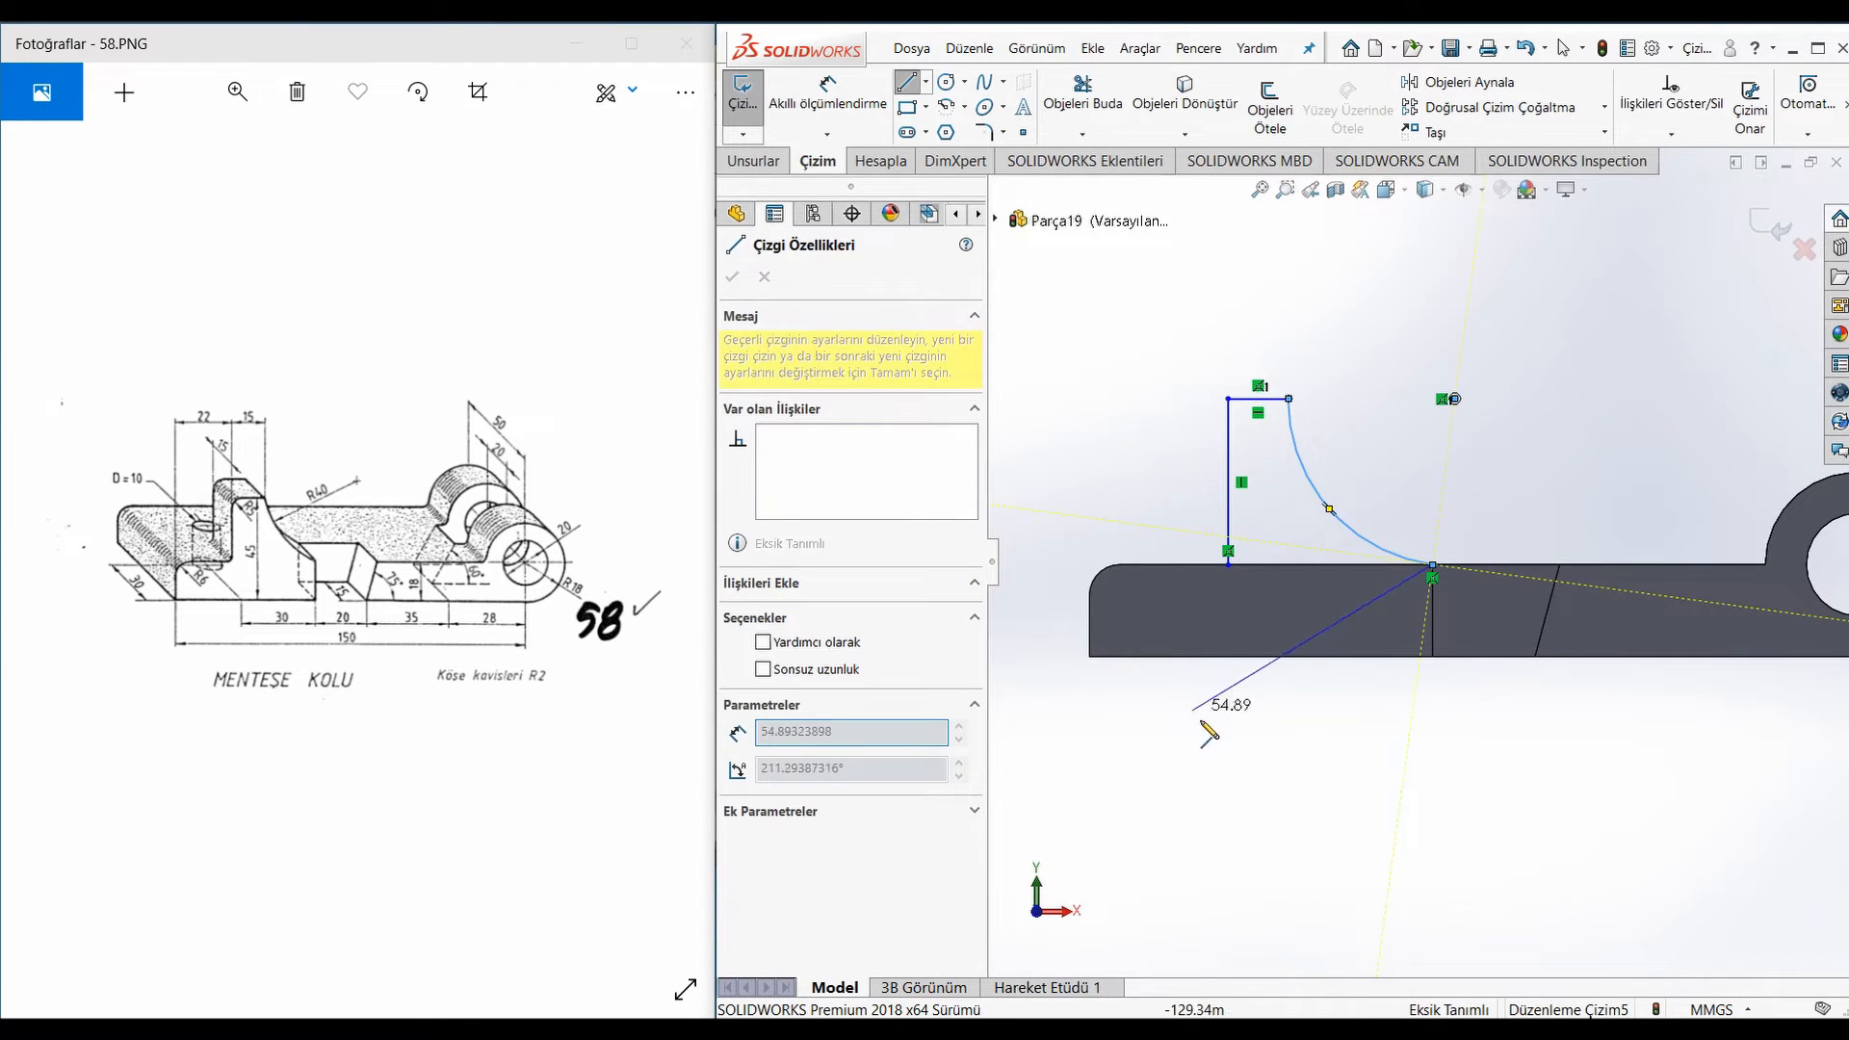
{"action": "key", "text": "Escape"}
{"action": "key", "text": "Escape"}
Place the vertical line 22 mm from the arm's rounded end and set the lug's top line to 15 mm
{"action": "right_click_drag", "start_coordinate": [1185, 820], "coordinate": [1190, 732]}
{"action": "left_click", "coordinate": [1228, 483]}
{"action": "left_click", "coordinate": [1090, 593]}
{"action": "left_click", "coordinate": [1134, 491]}
{"action": "type", "text": "22"}
{"action": "key", "text": "Return"}
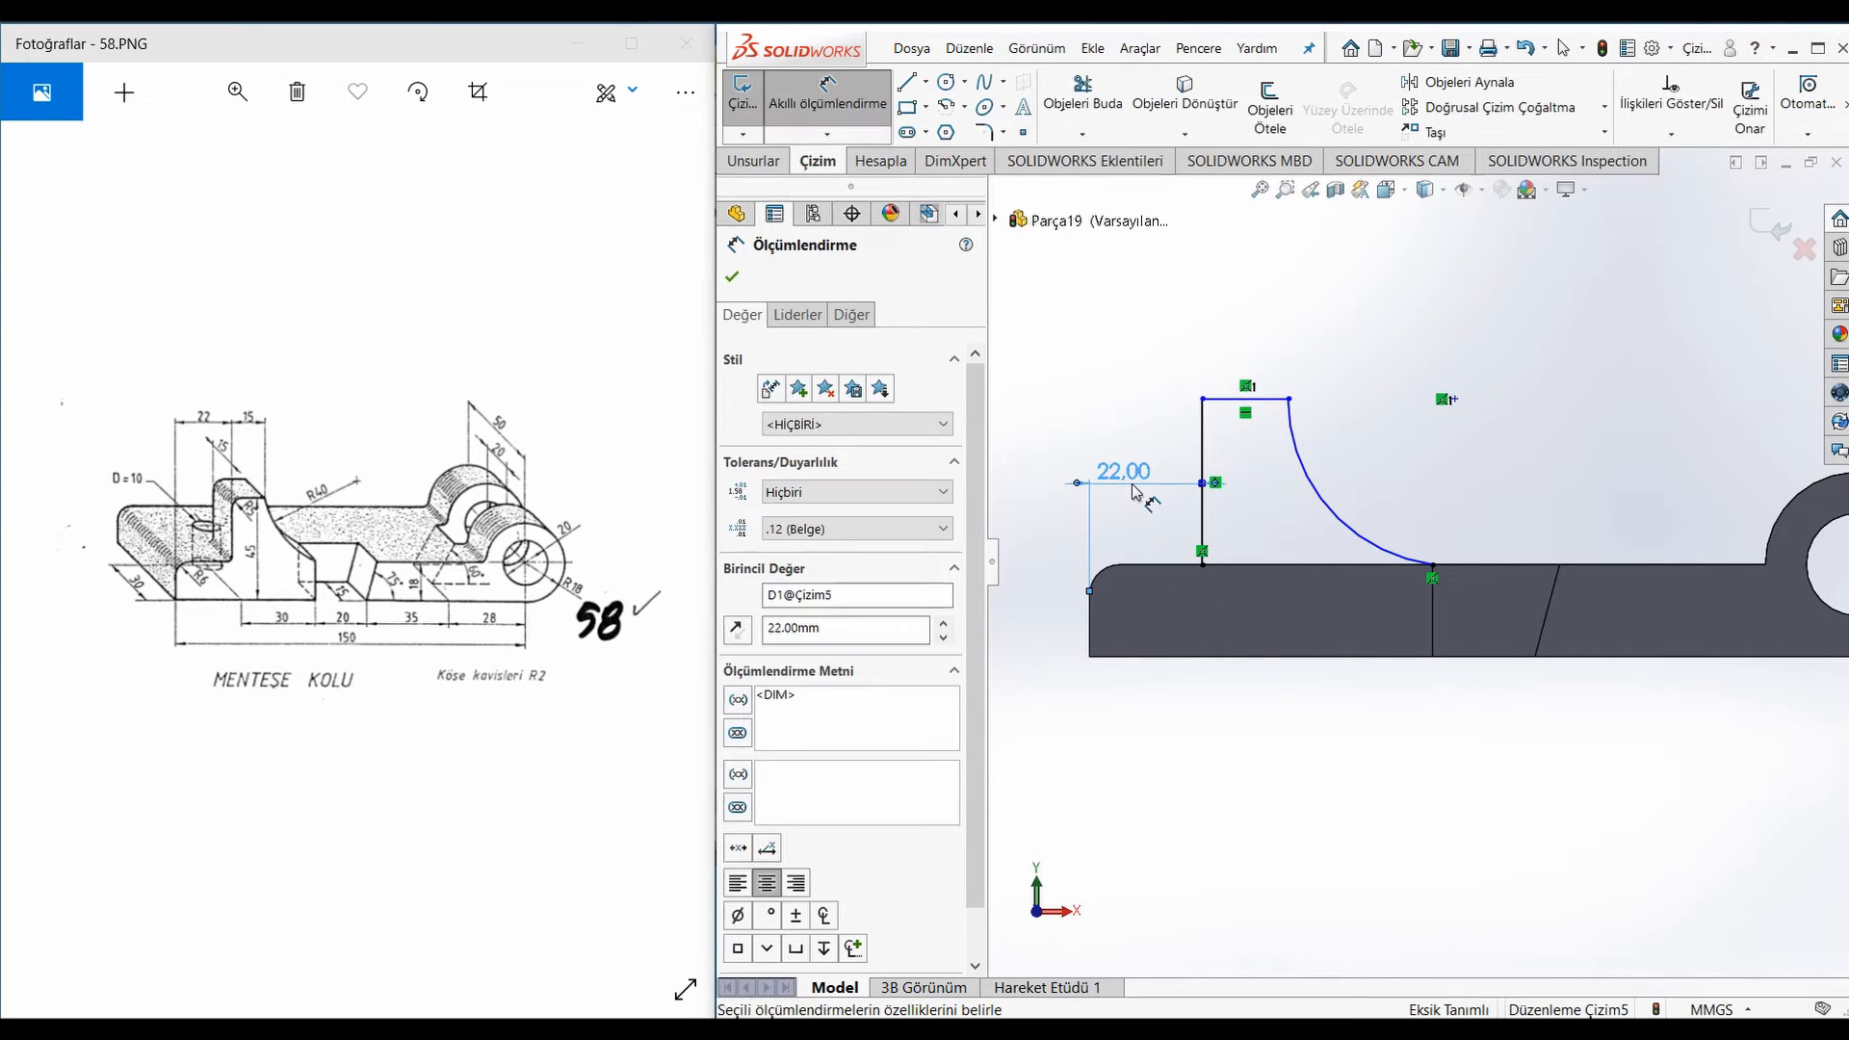
{"action": "left_click", "coordinate": [1248, 399]}
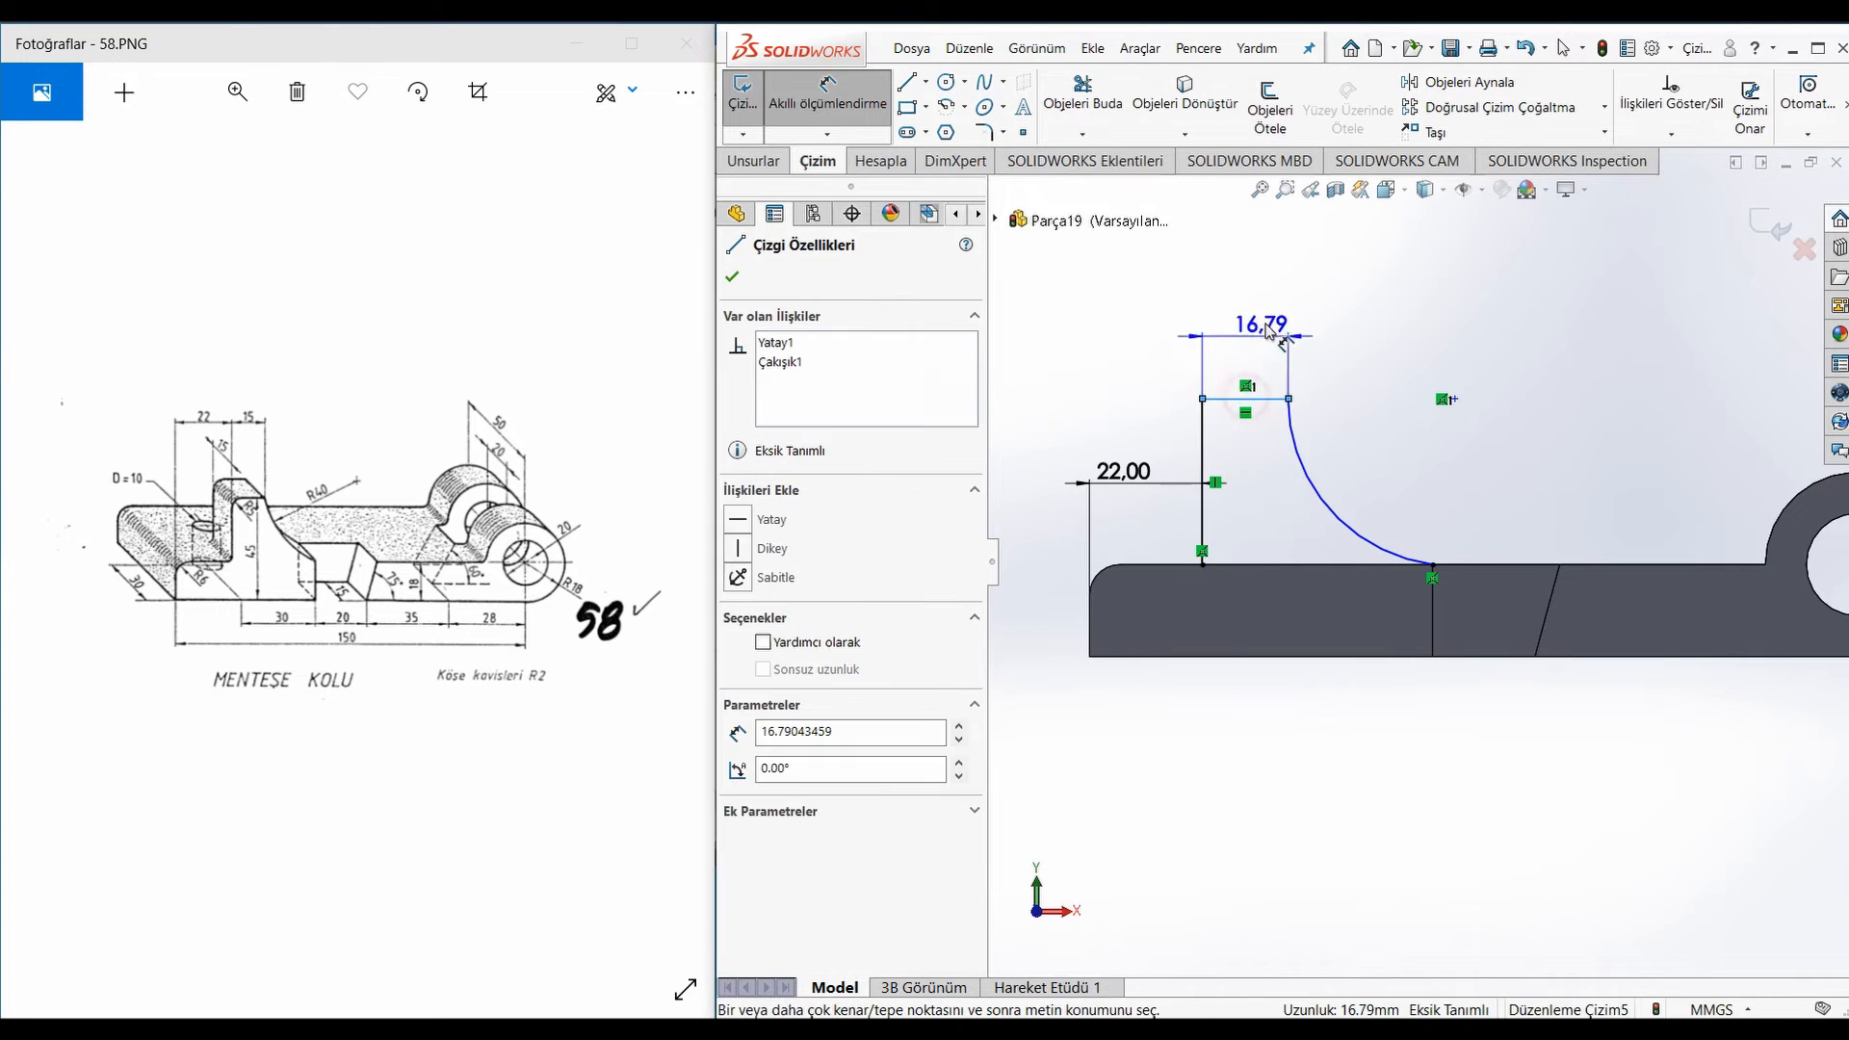
{"action": "left_click", "coordinate": [1278, 312]}
{"action": "type", "text": "15"}
{"action": "key", "text": "Return"}
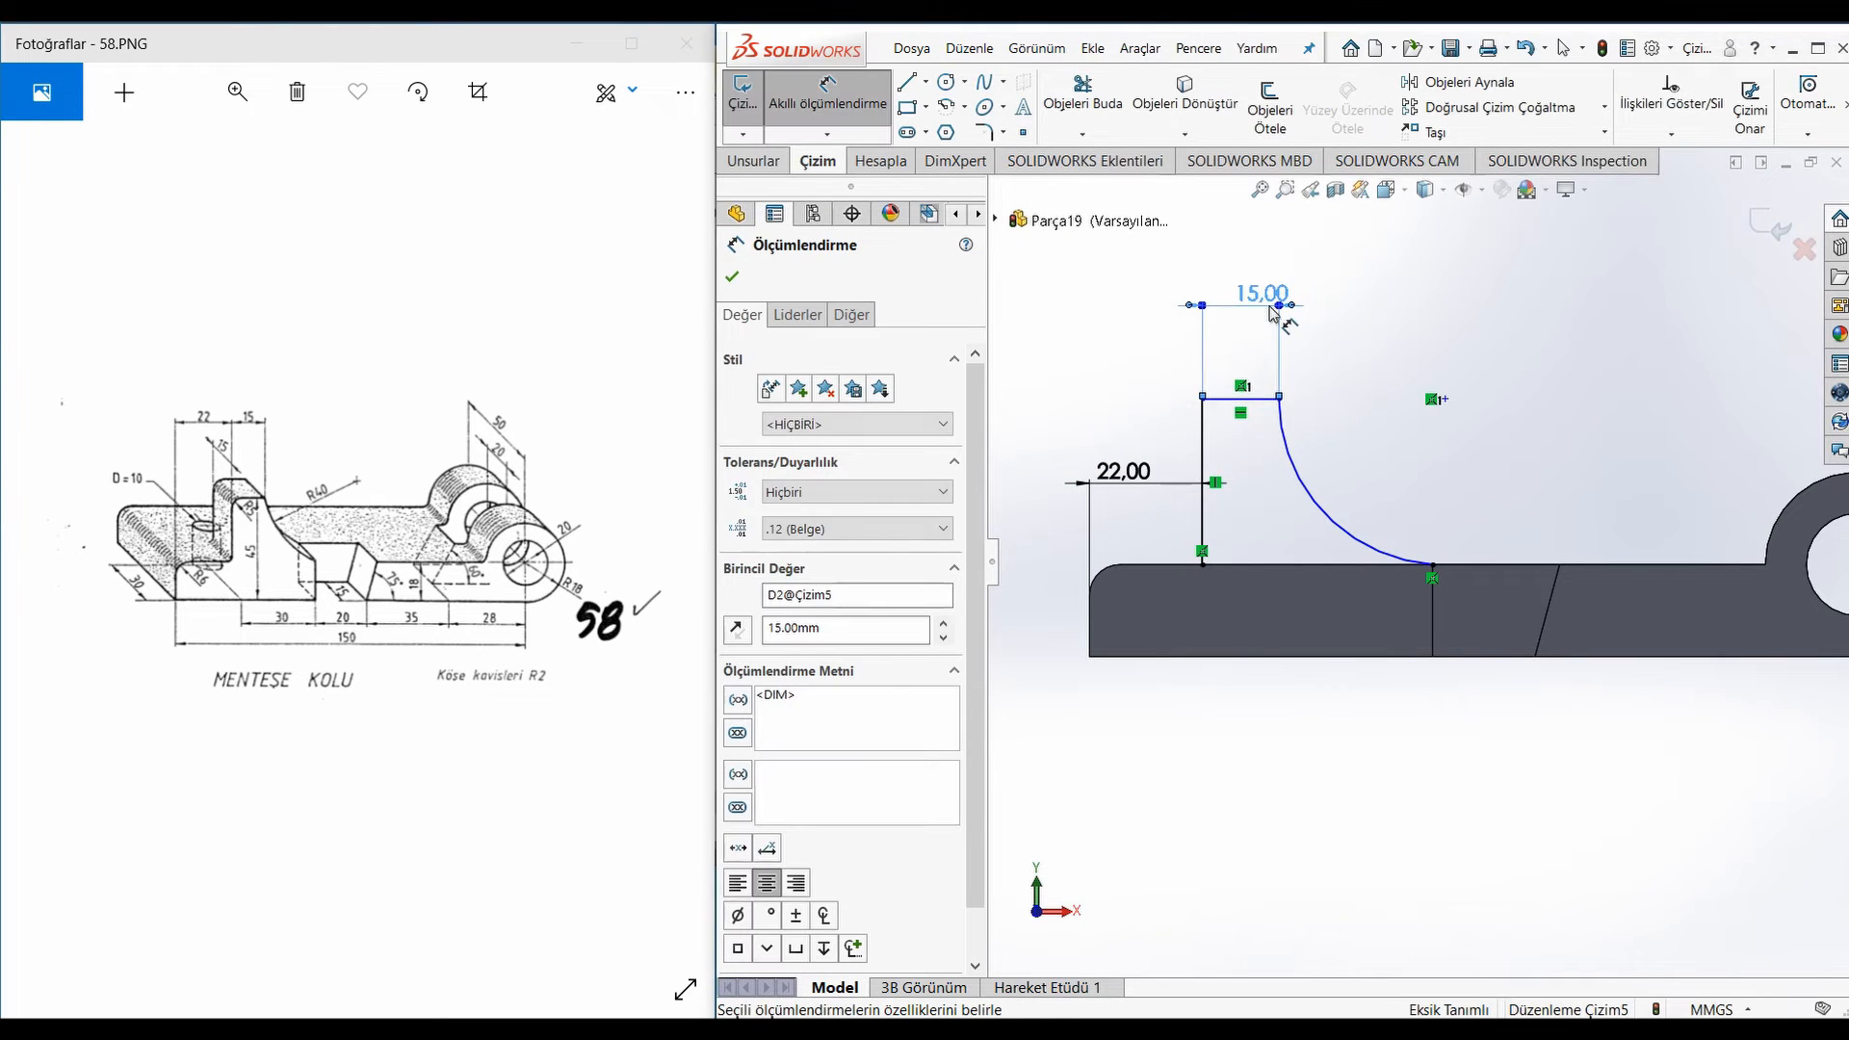
Set the lug arc's radius to 40 mm
{"action": "left_click", "coordinate": [1351, 536]}
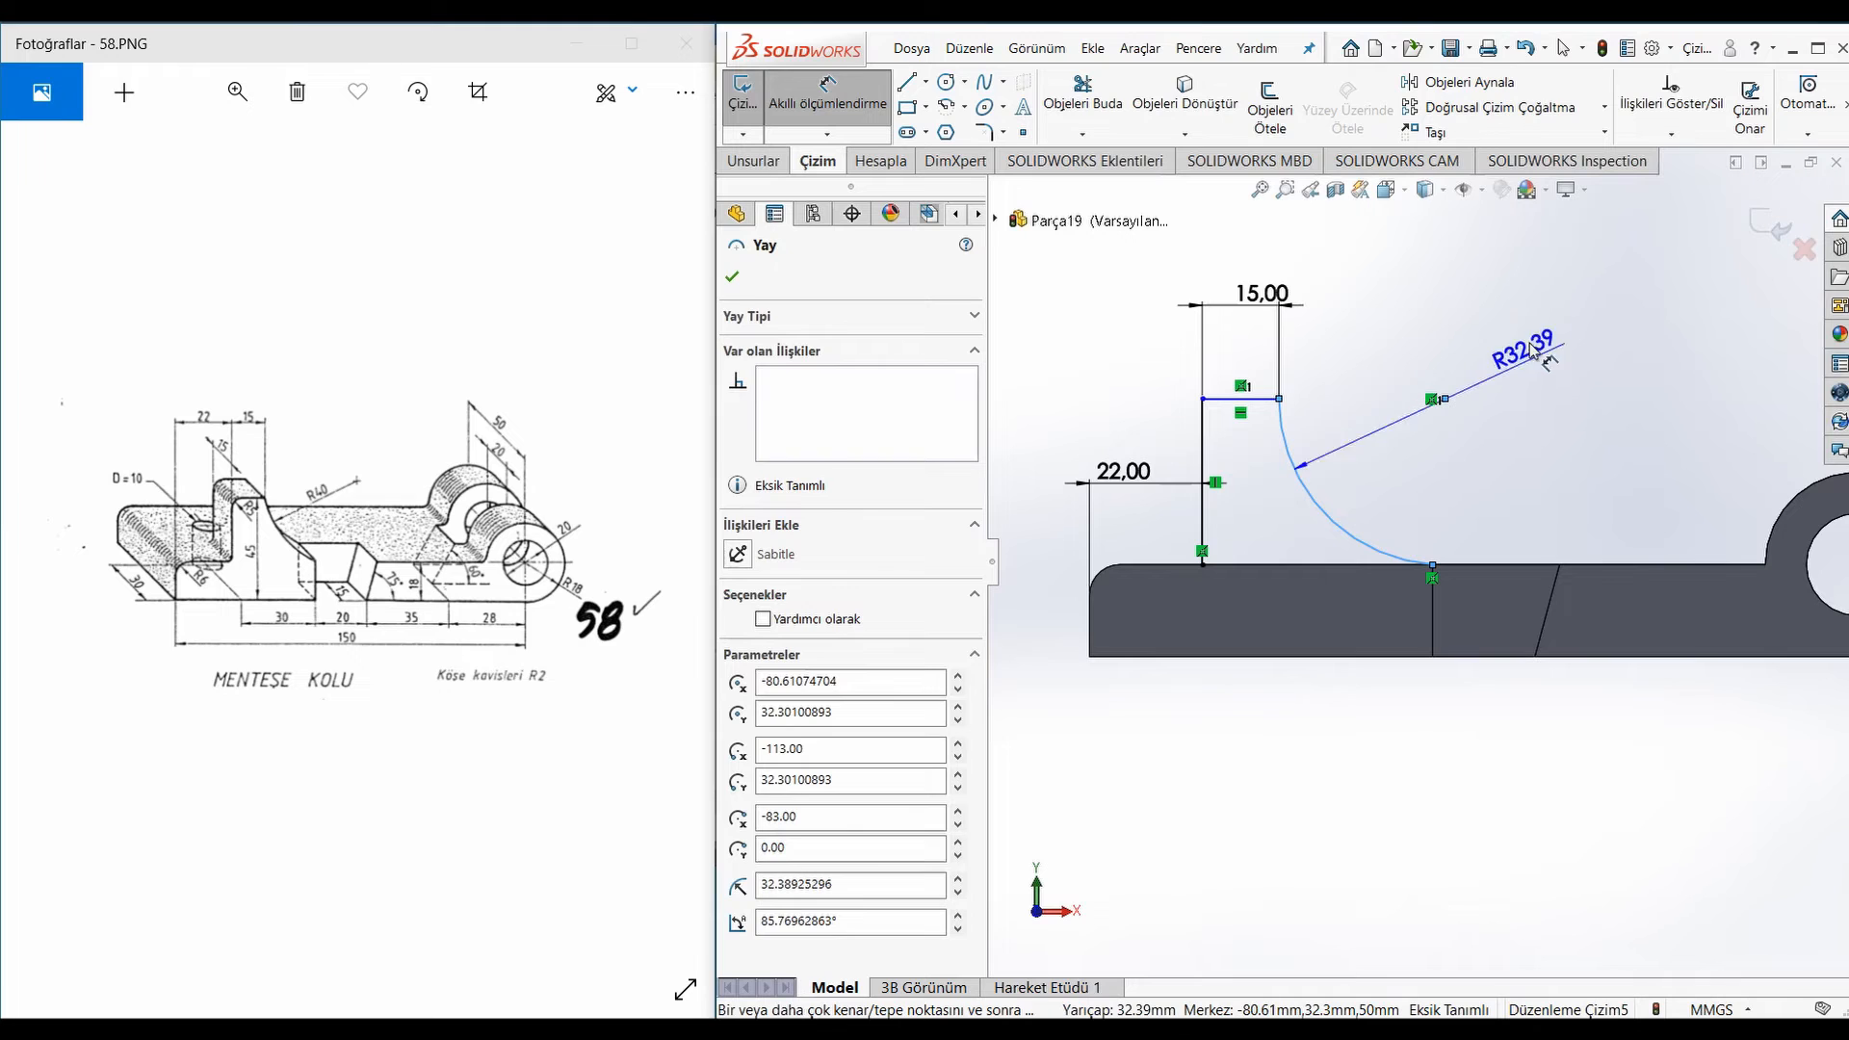
{"action": "left_click", "coordinate": [1525, 327]}
{"action": "type", "text": "40"}
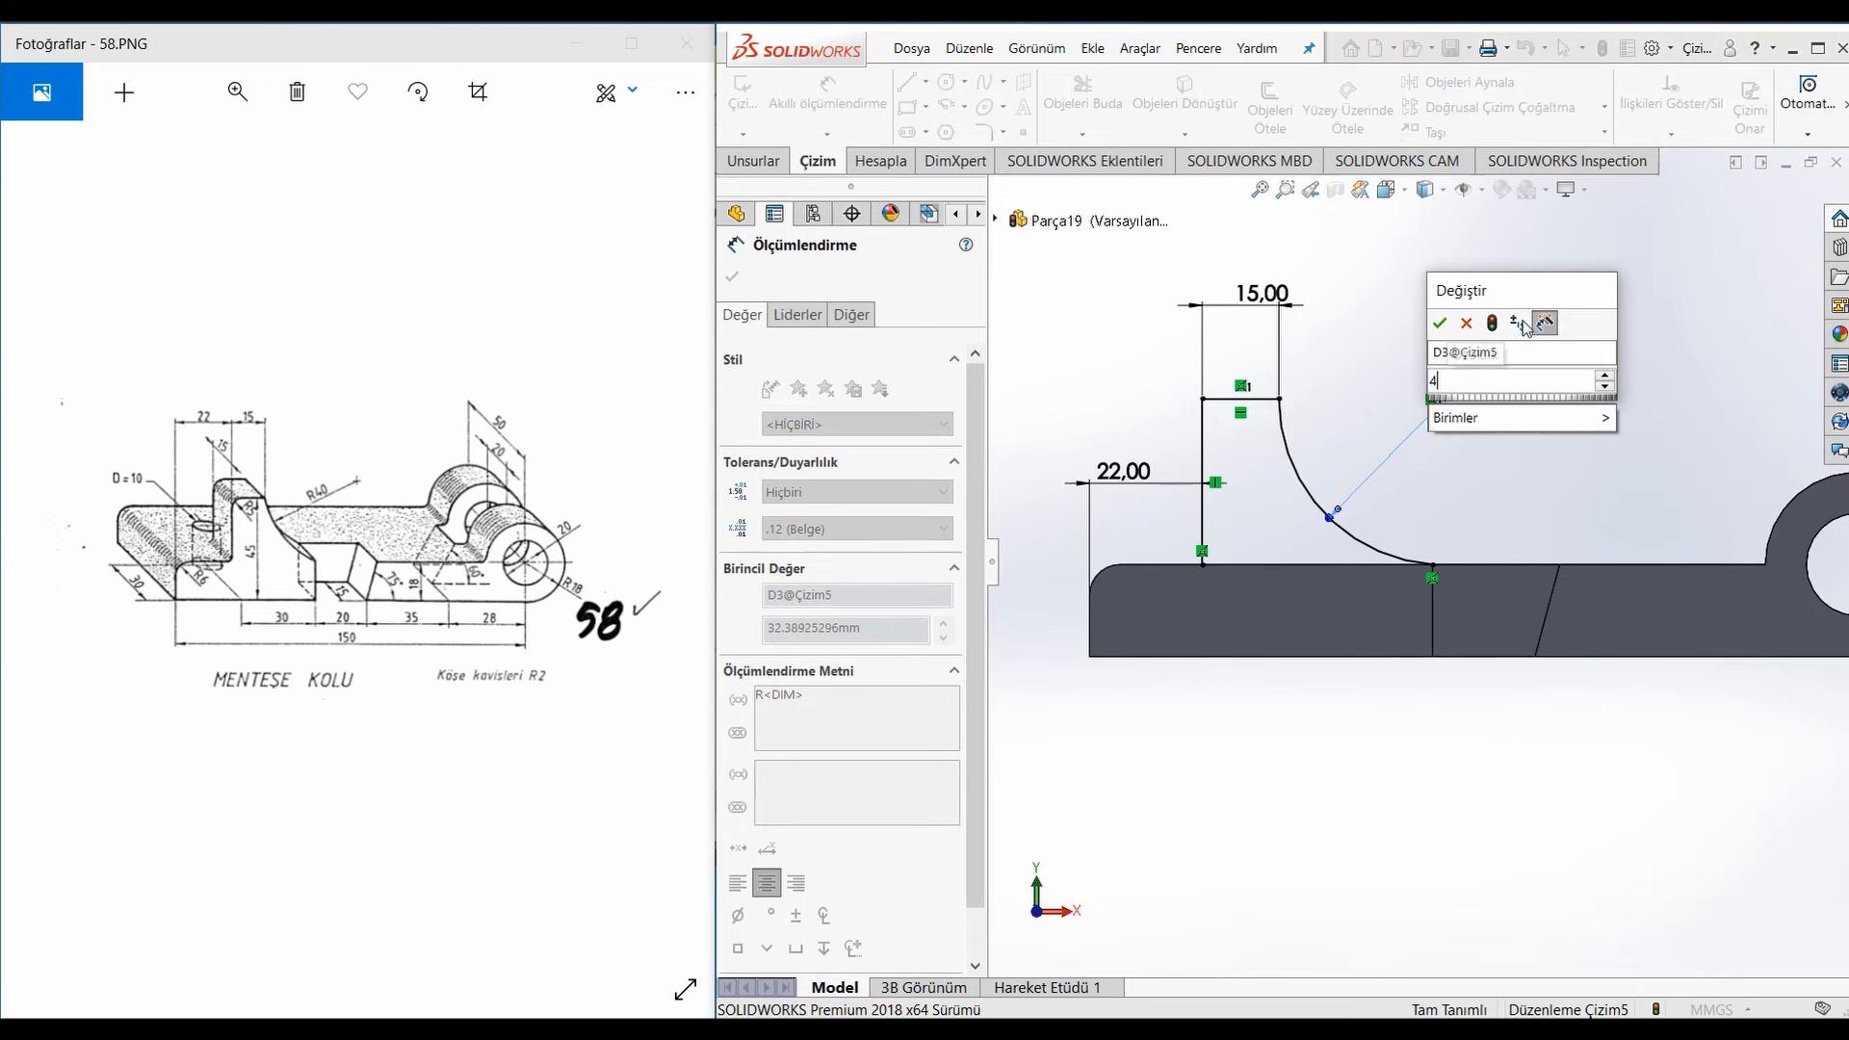
{"action": "key", "text": "Return"}
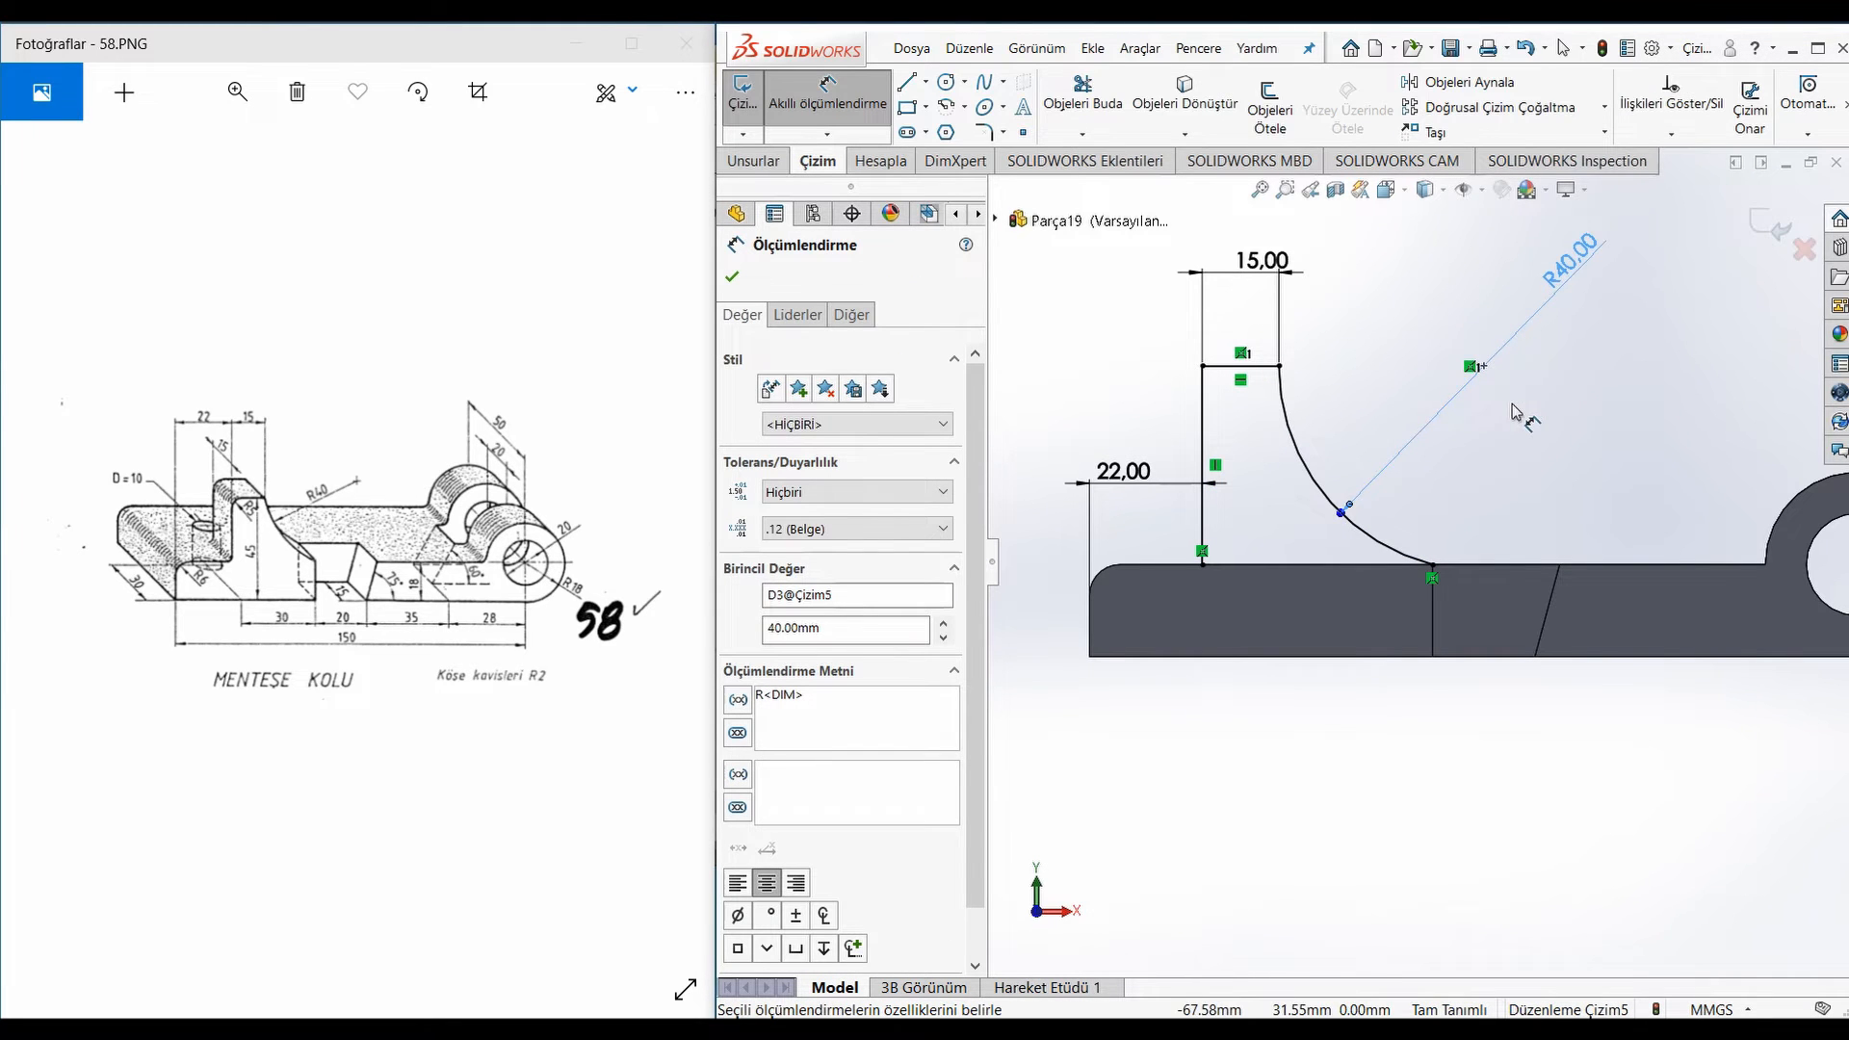
Abandon the lug height dimension and delete the arc's 40 mm radius dimension
{"action": "left_click", "coordinate": [1252, 367]}
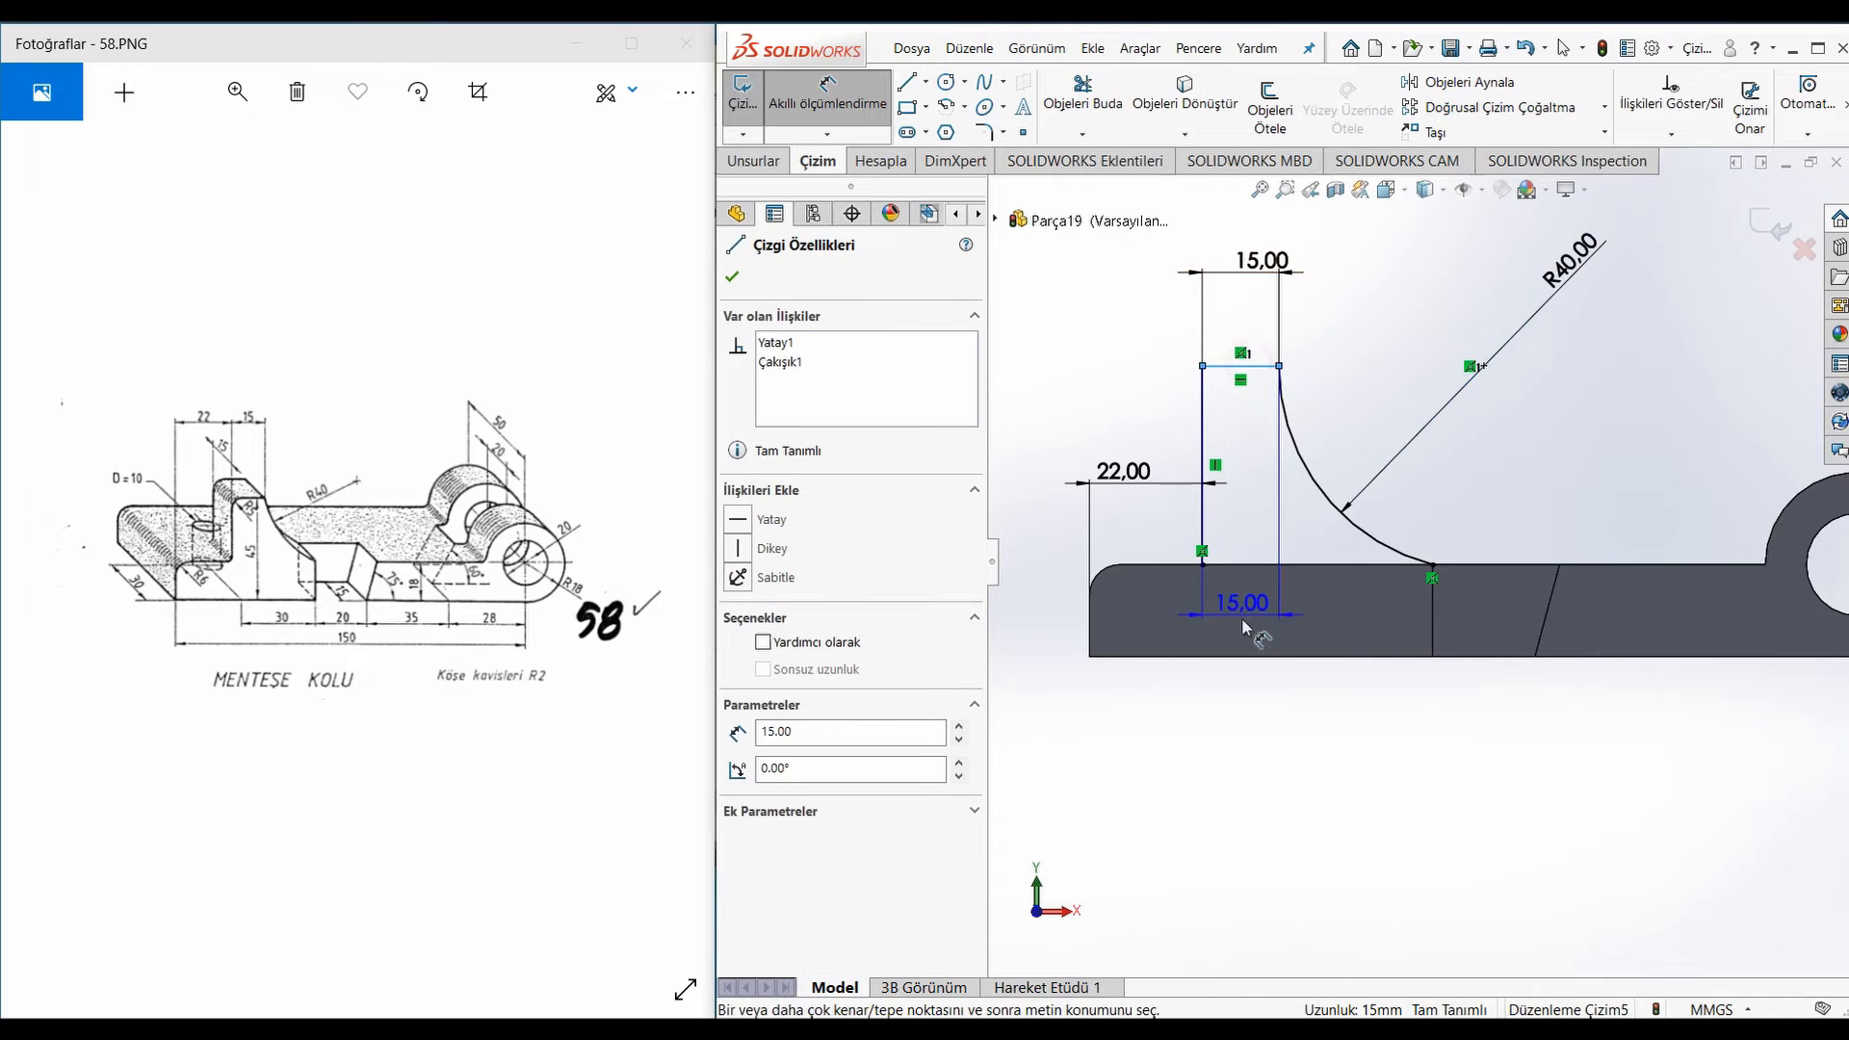
{"action": "left_click", "coordinate": [1252, 656]}
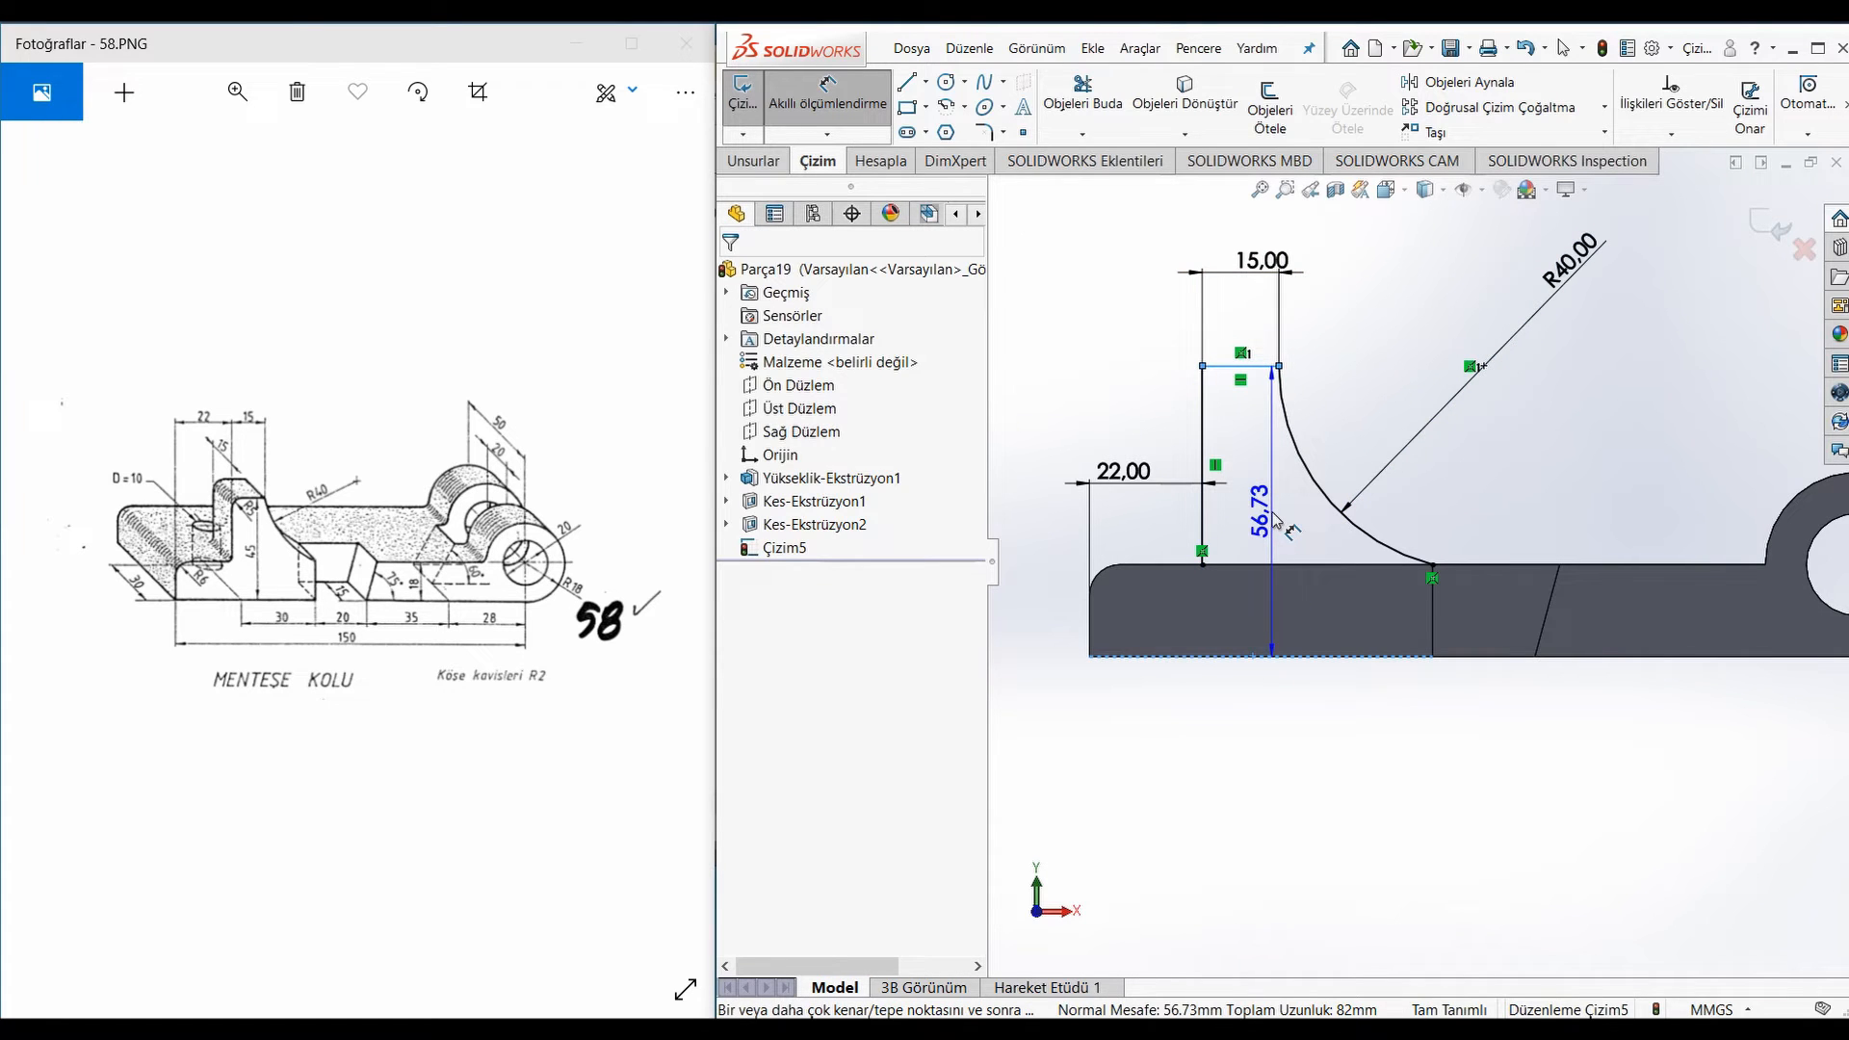
{"action": "key", "text": "Escape"}
{"action": "key", "text": "Escape"}
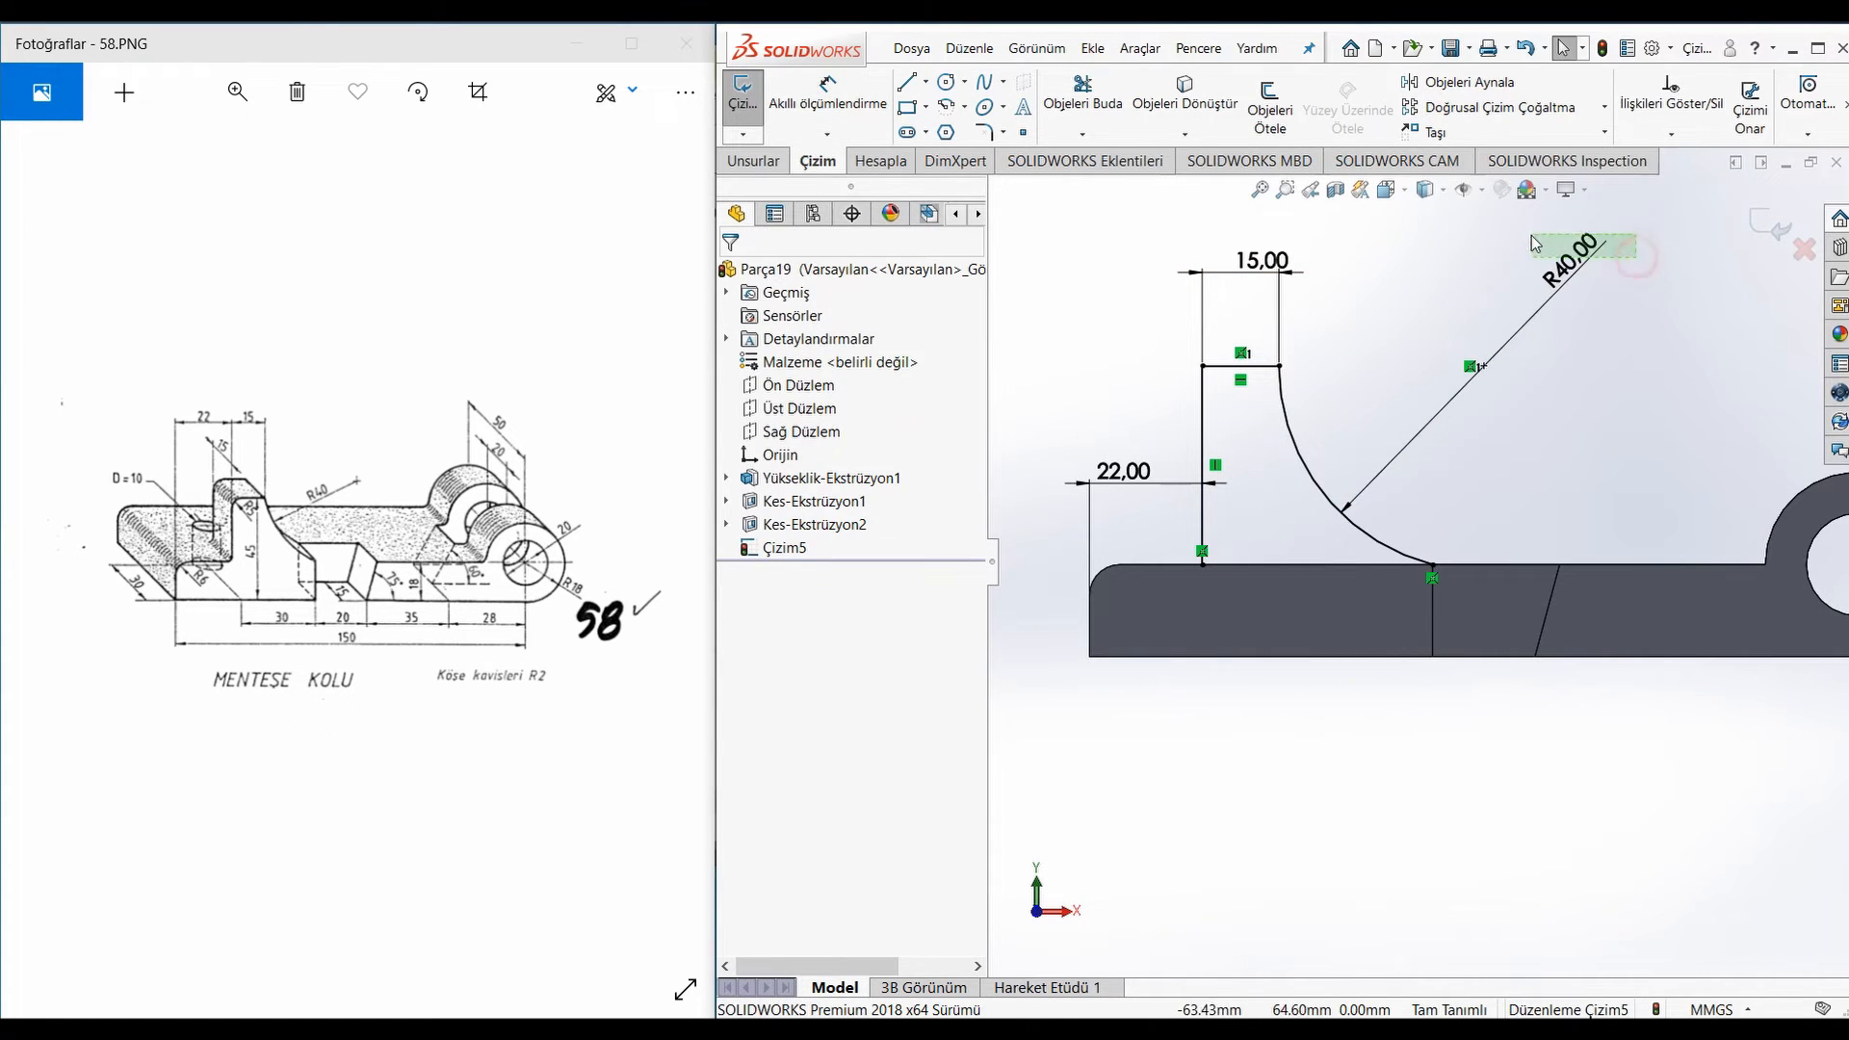
{"action": "left_click", "coordinate": [1517, 277]}
{"action": "key", "text": "Delete"}
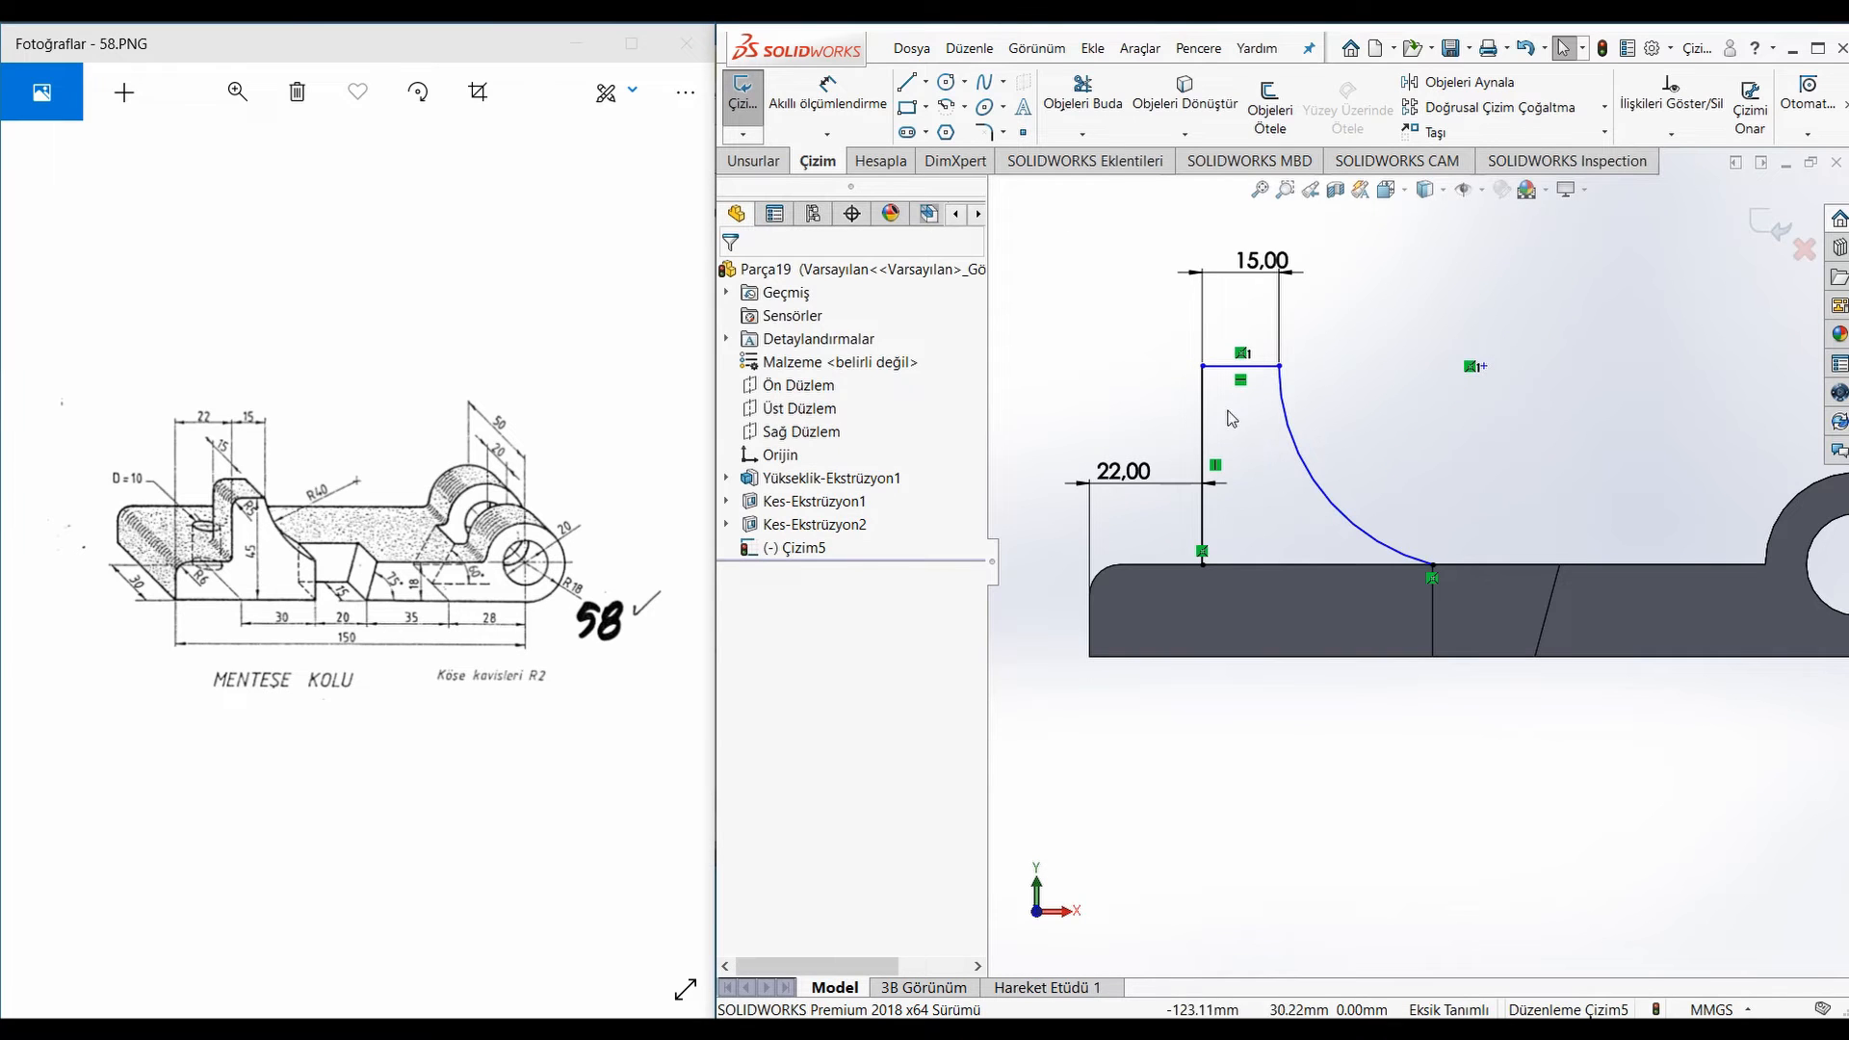
Dimension the lug's top line from the arm's bottom edge and set the height to 45 mm
{"action": "right_click_drag", "start_coordinate": [1229, 525], "coordinate": [1232, 495]}
{"action": "left_click", "coordinate": [1257, 367]}
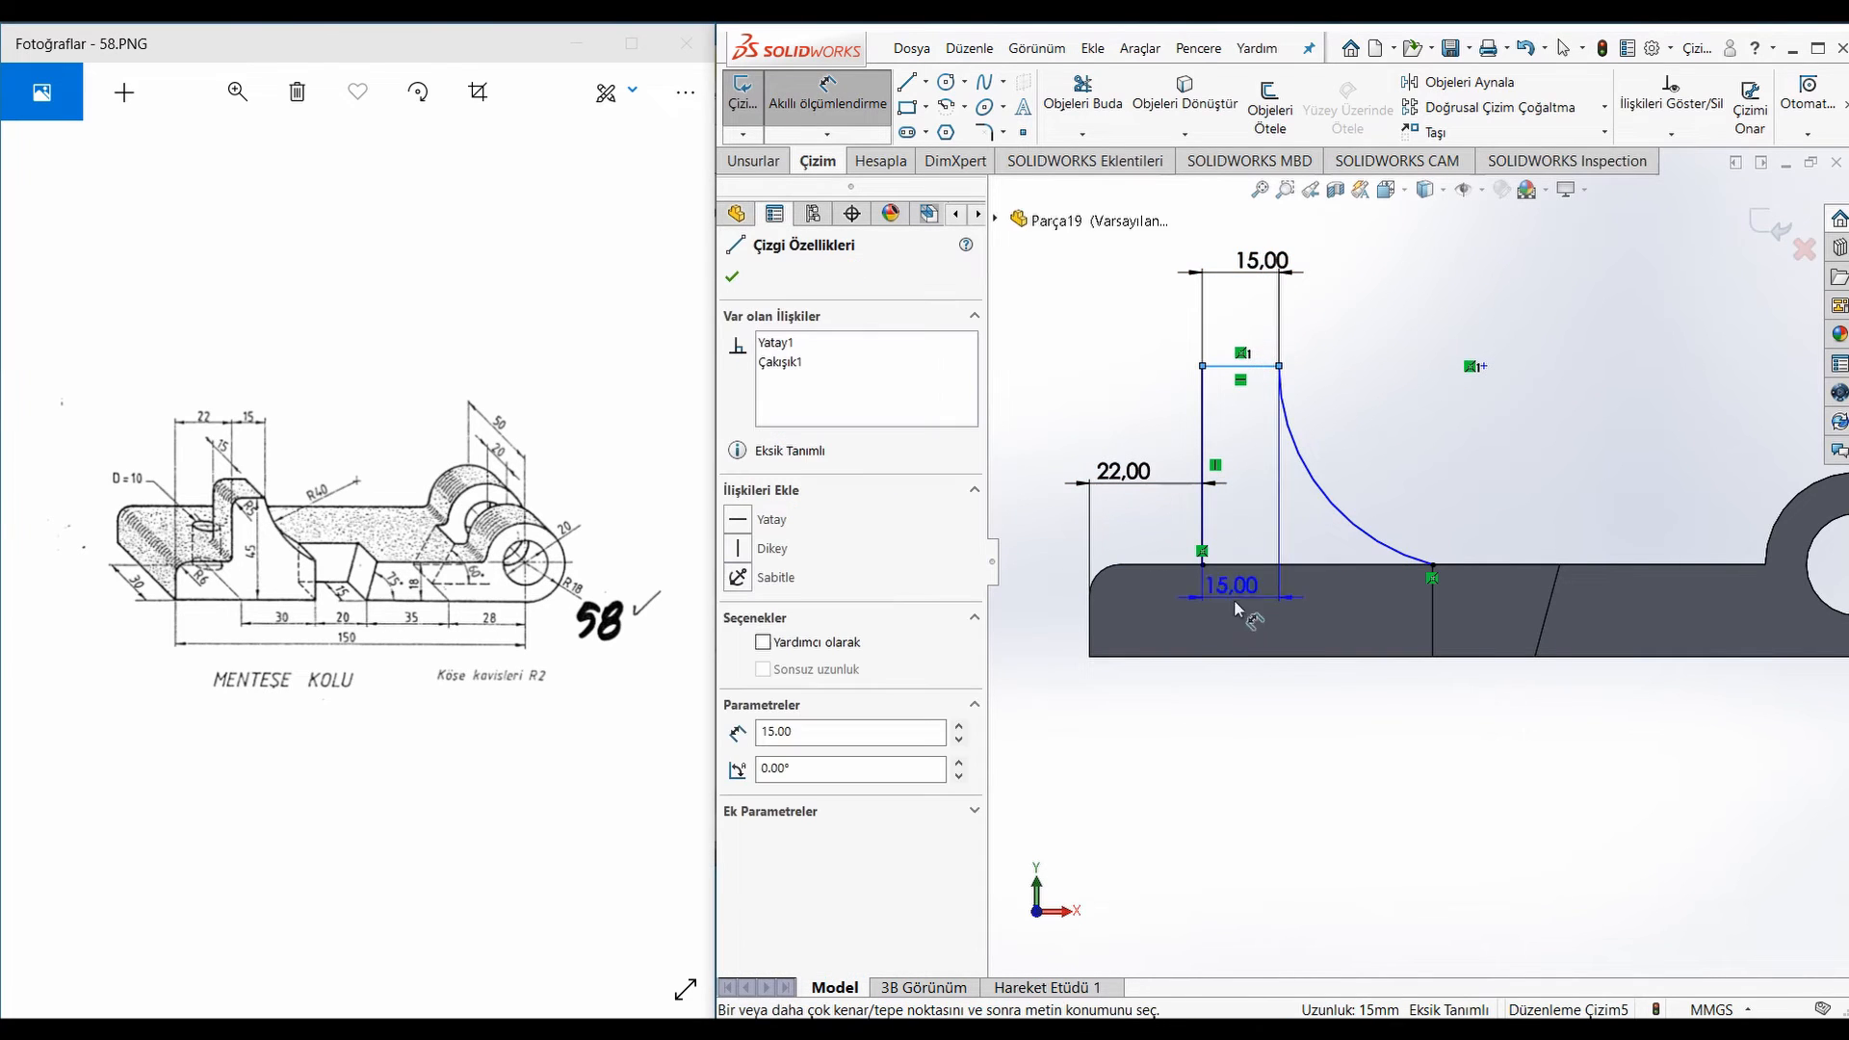
{"action": "left_click", "coordinate": [1249, 658]}
{"action": "left_click", "coordinate": [1250, 501]}
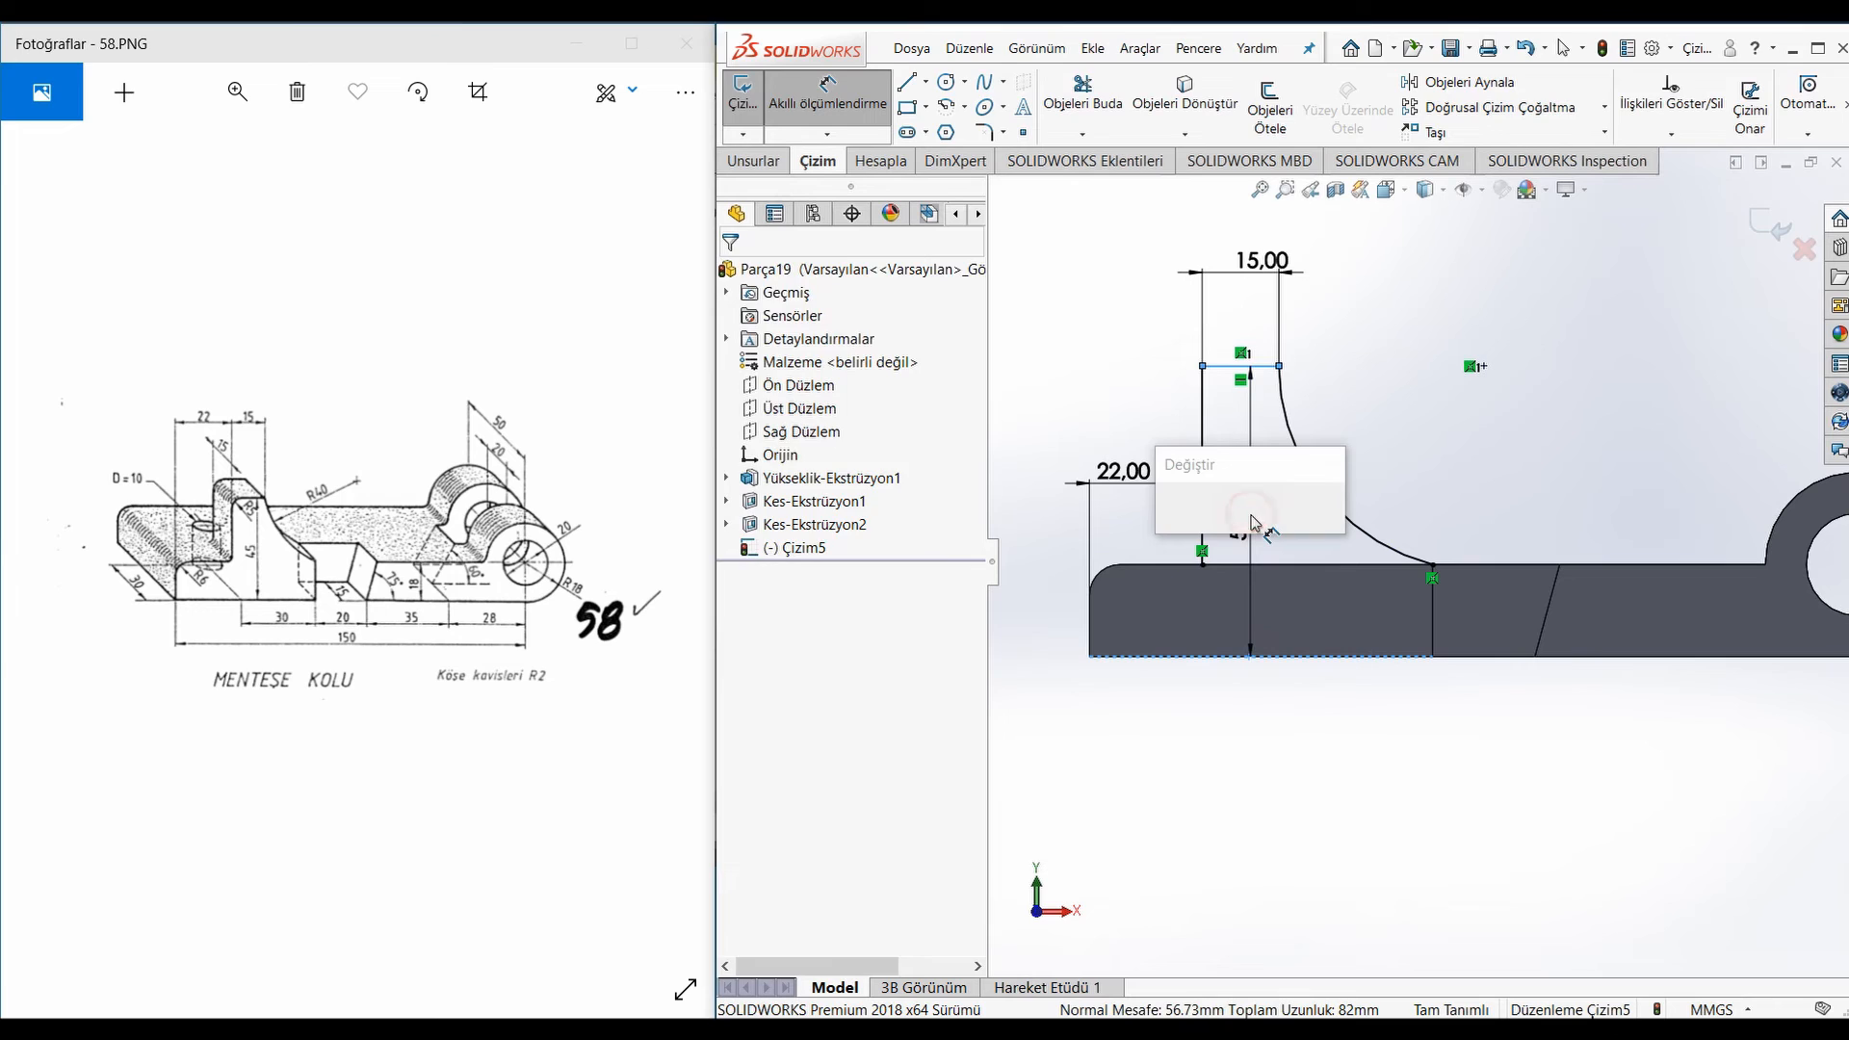
{"action": "type", "text": "45"}
{"action": "key", "text": "Return"}
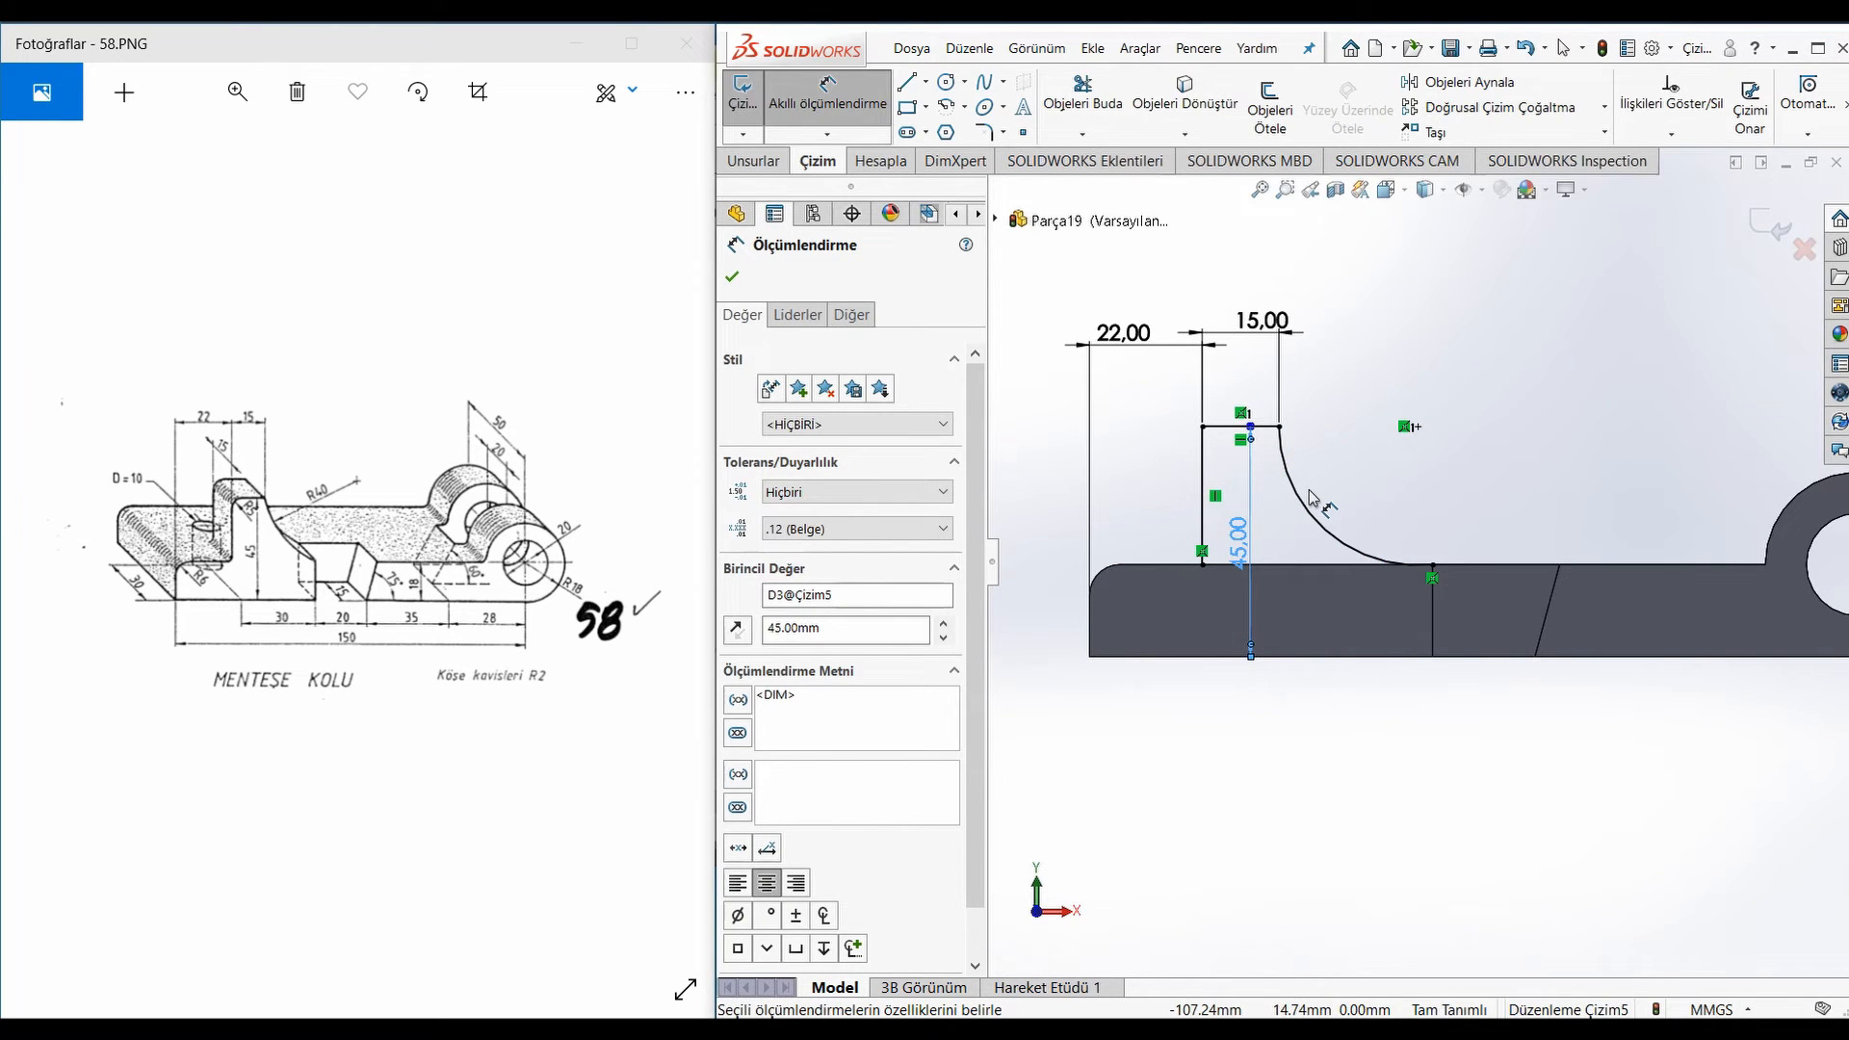
Delete the concave arc from the lug profile
{"action": "key", "text": "Escape"}
{"action": "right_click_drag", "start_coordinate": [1460, 543], "coordinate": [1471, 471]}
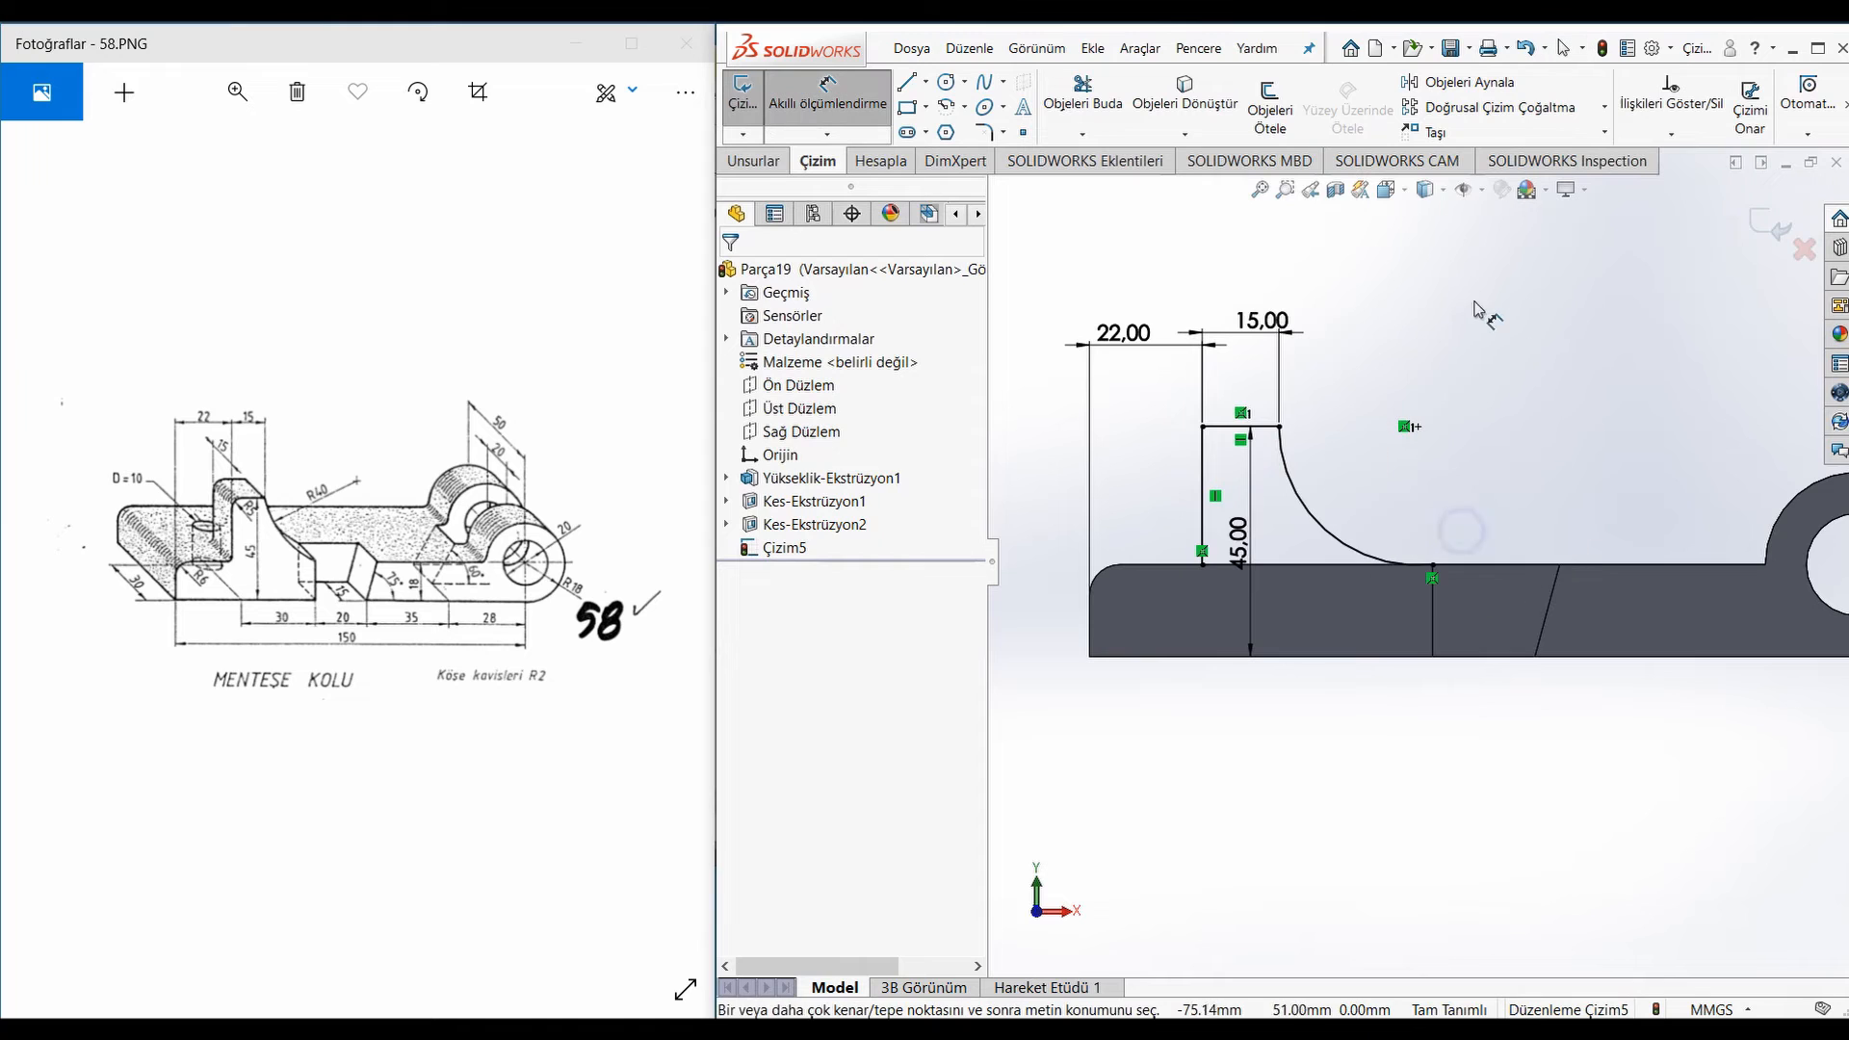
{"action": "left_click", "coordinate": [1316, 533]}
{"action": "key", "text": "Escape"}
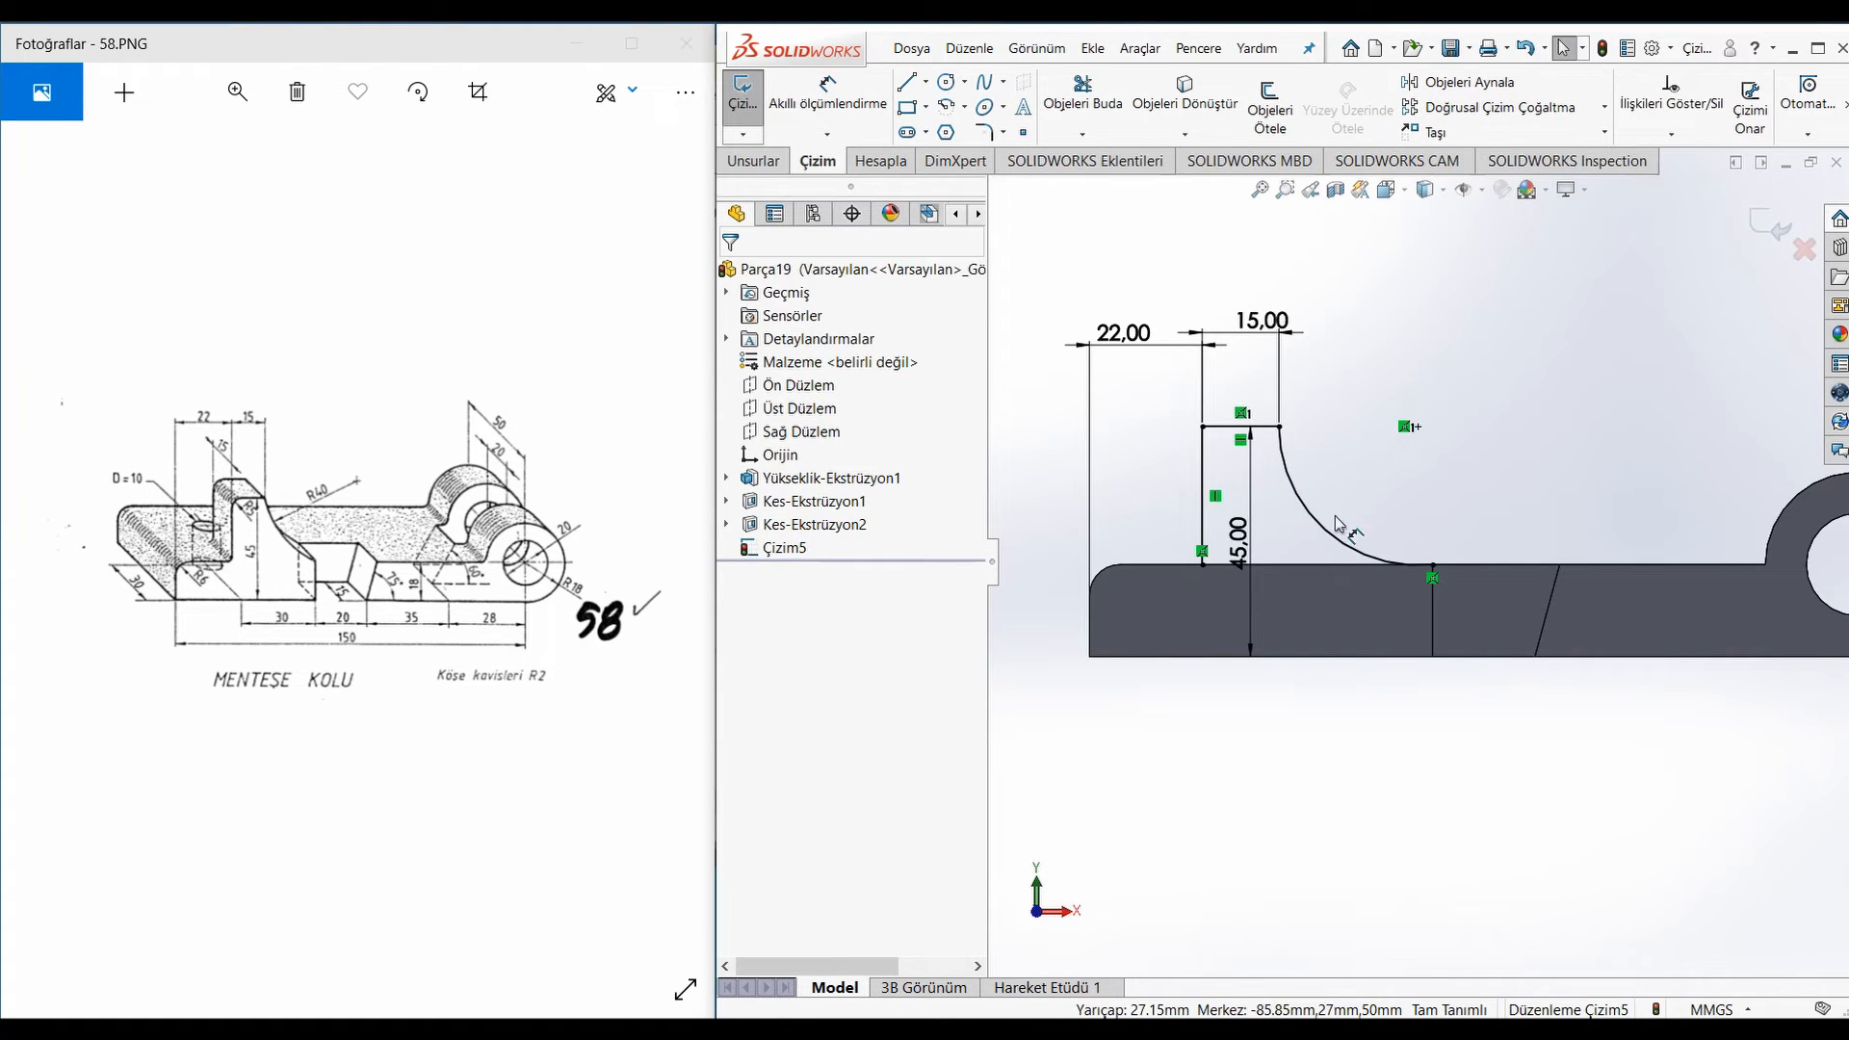
{"action": "left_click", "coordinate": [1329, 540]}
{"action": "key", "text": "Delete"}
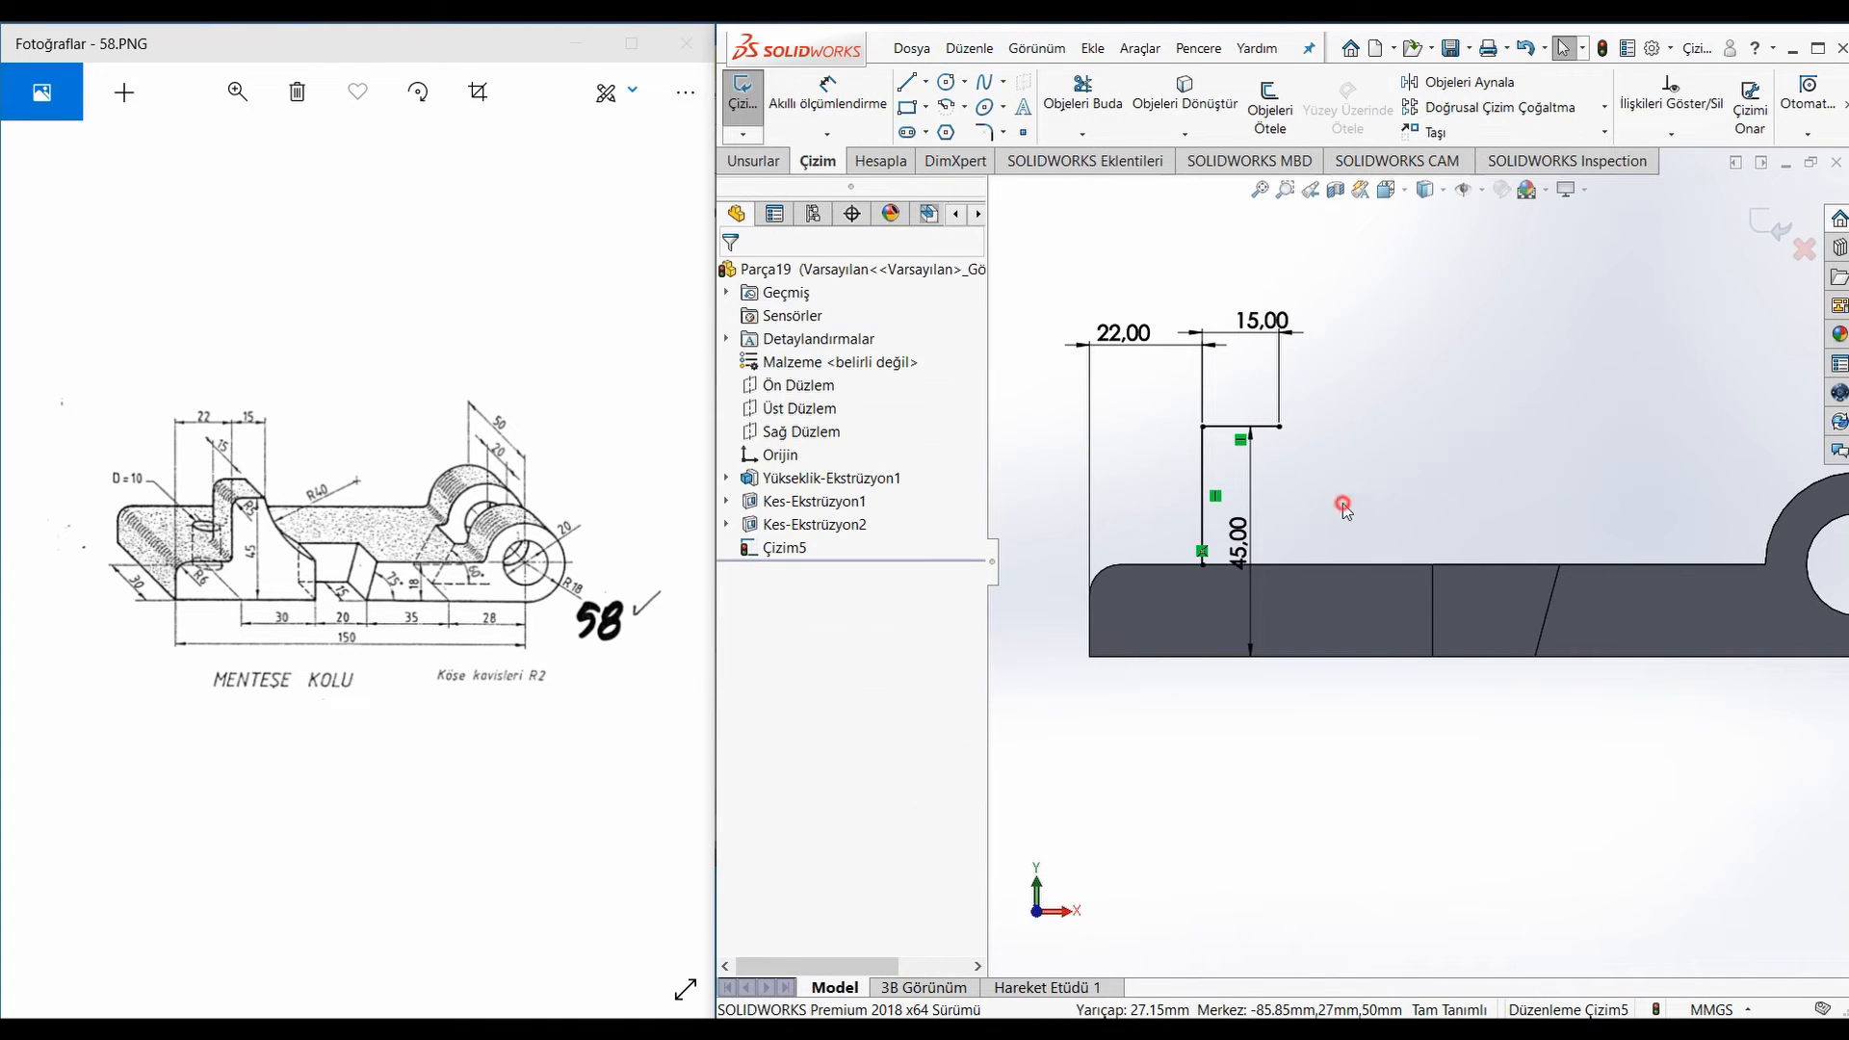
Sketch a circle above the arm beside the lug lines and set its diameter to 80 mm
{"action": "left_click", "coordinate": [947, 83]}
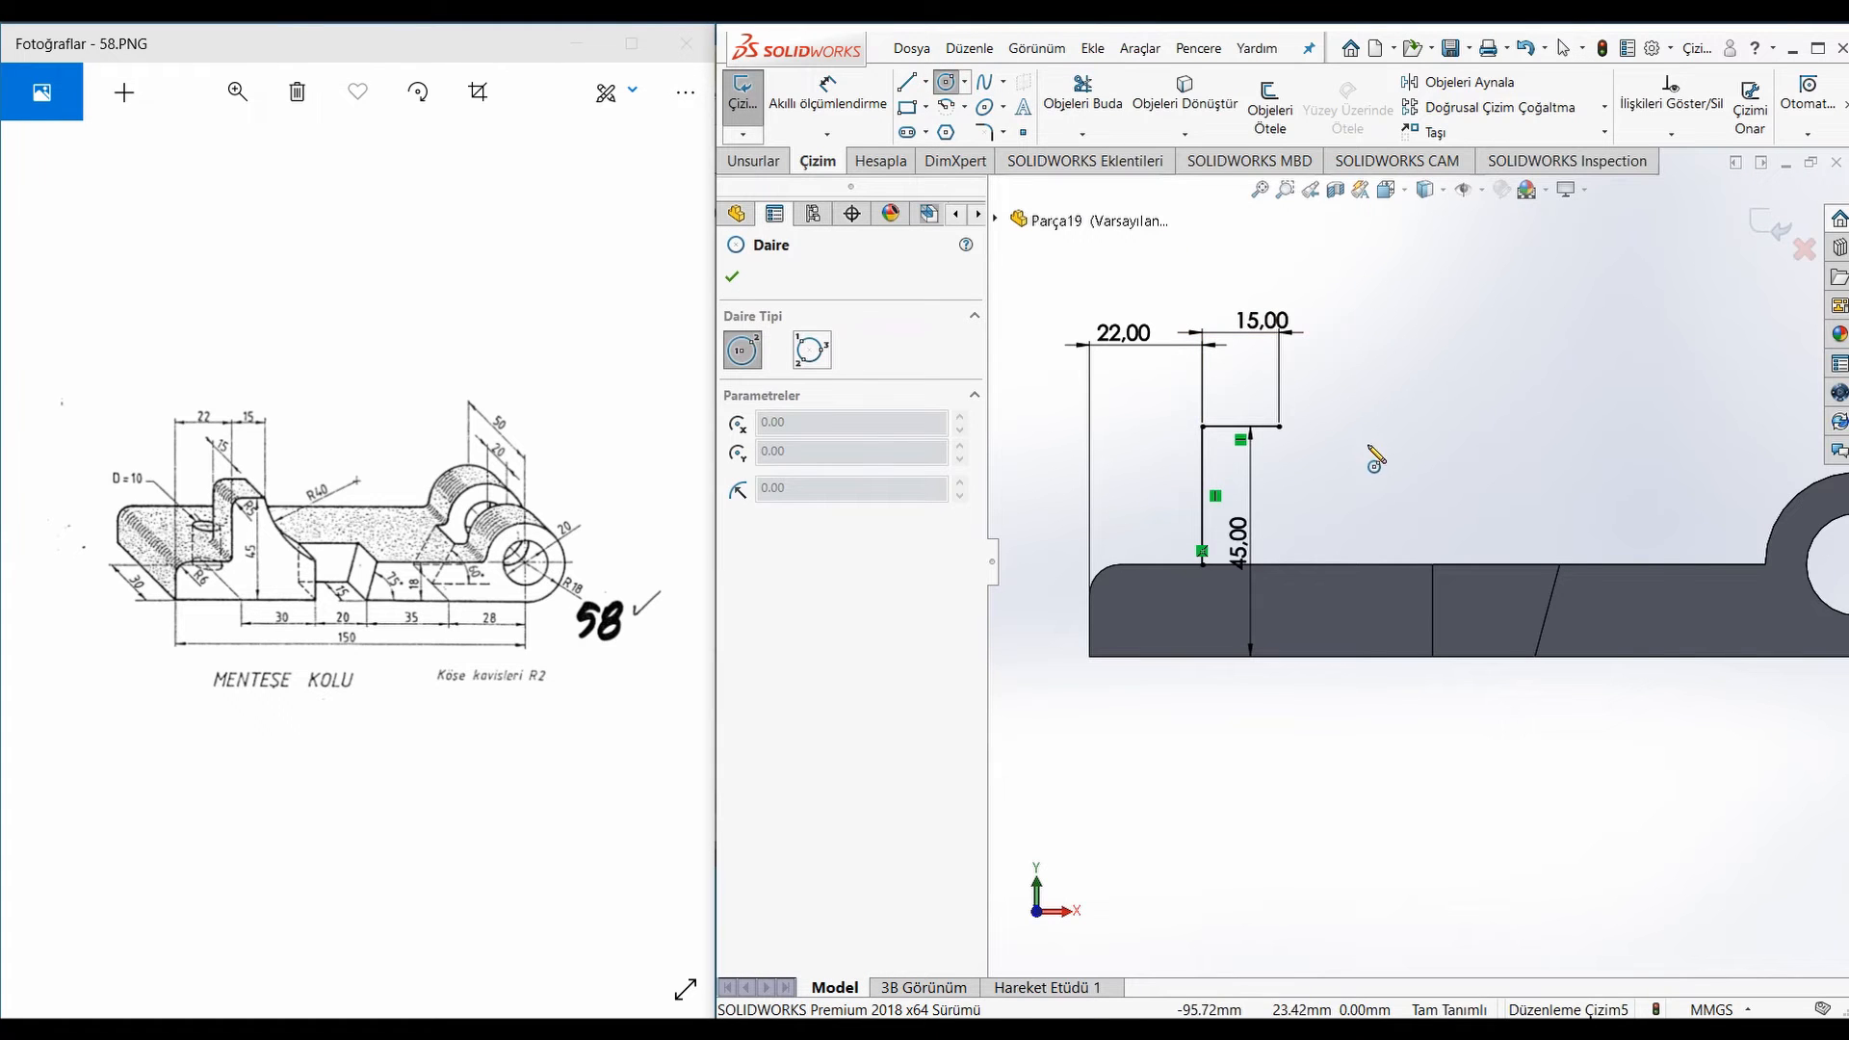
{"action": "left_click", "coordinate": [1427, 376]}
{"action": "left_click", "coordinate": [1403, 436]}
{"action": "right_click_drag", "start_coordinate": [1413, 439], "coordinate": [1413, 295]}
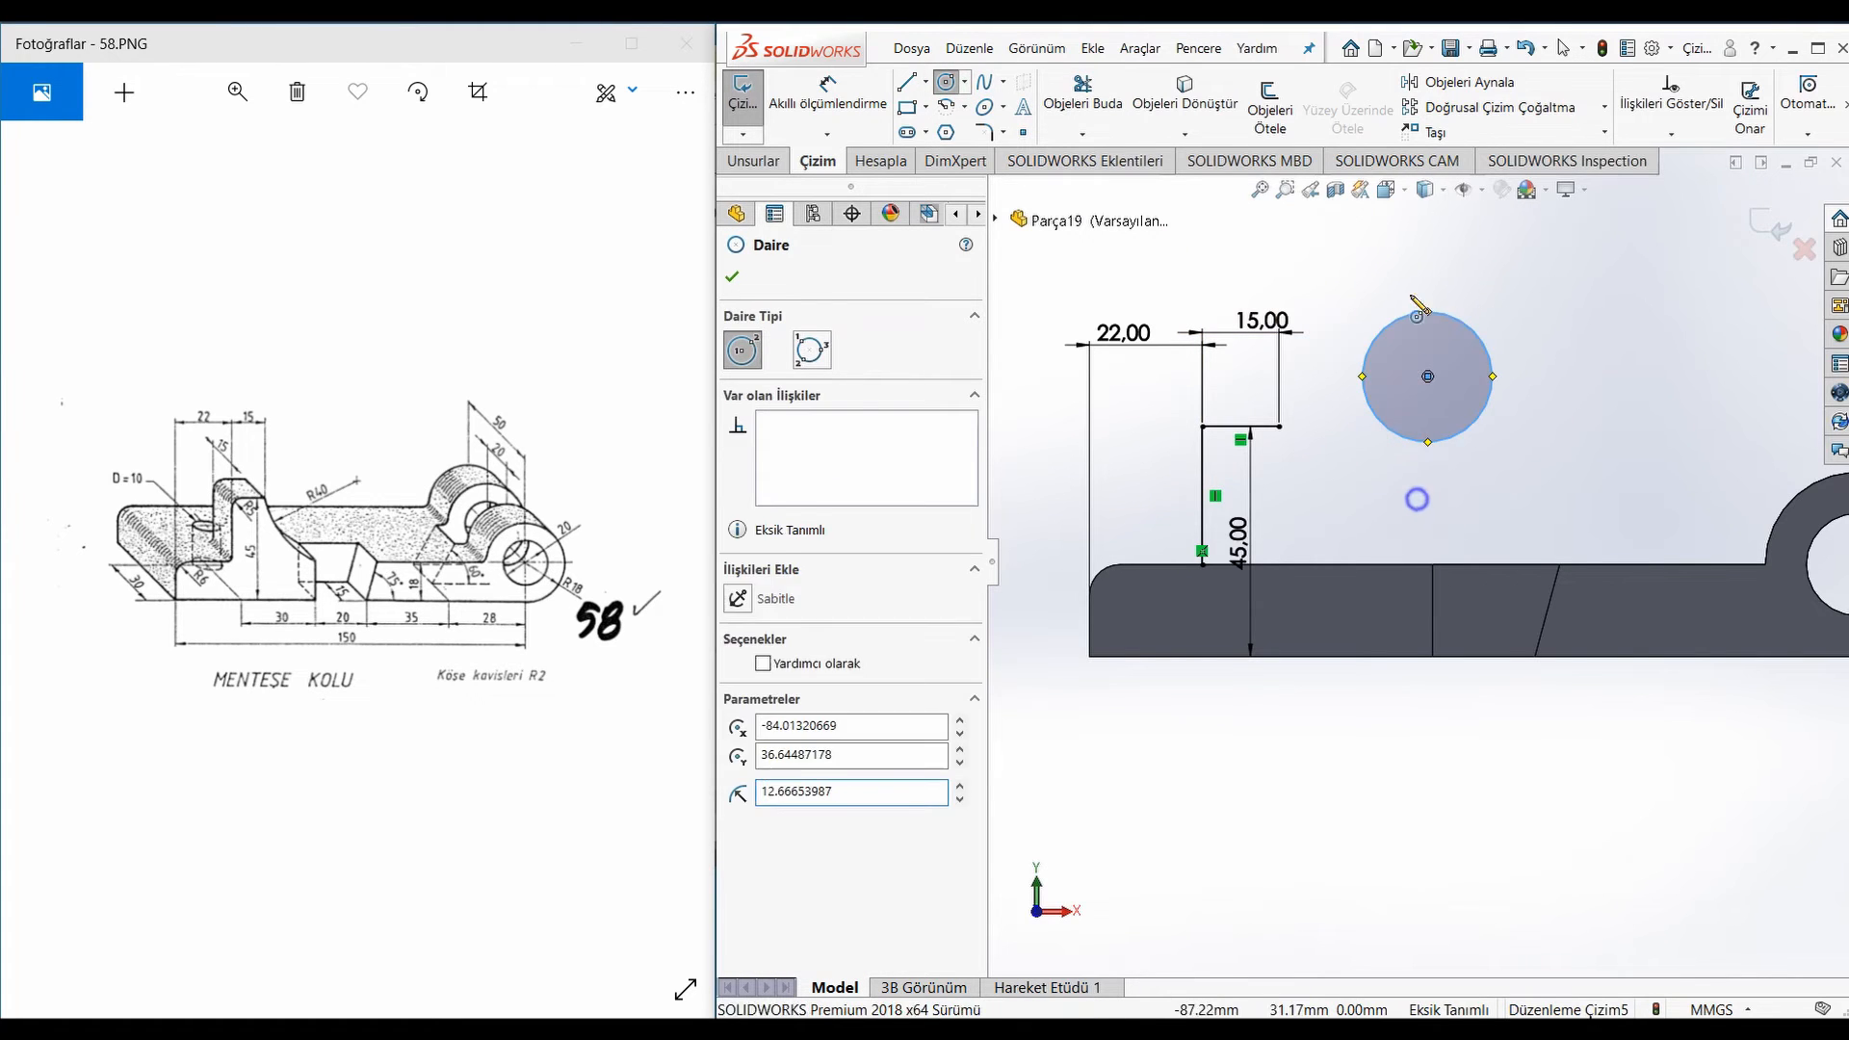
{"action": "left_click", "coordinate": [1454, 327]}
{"action": "left_click", "coordinate": [1613, 258]}
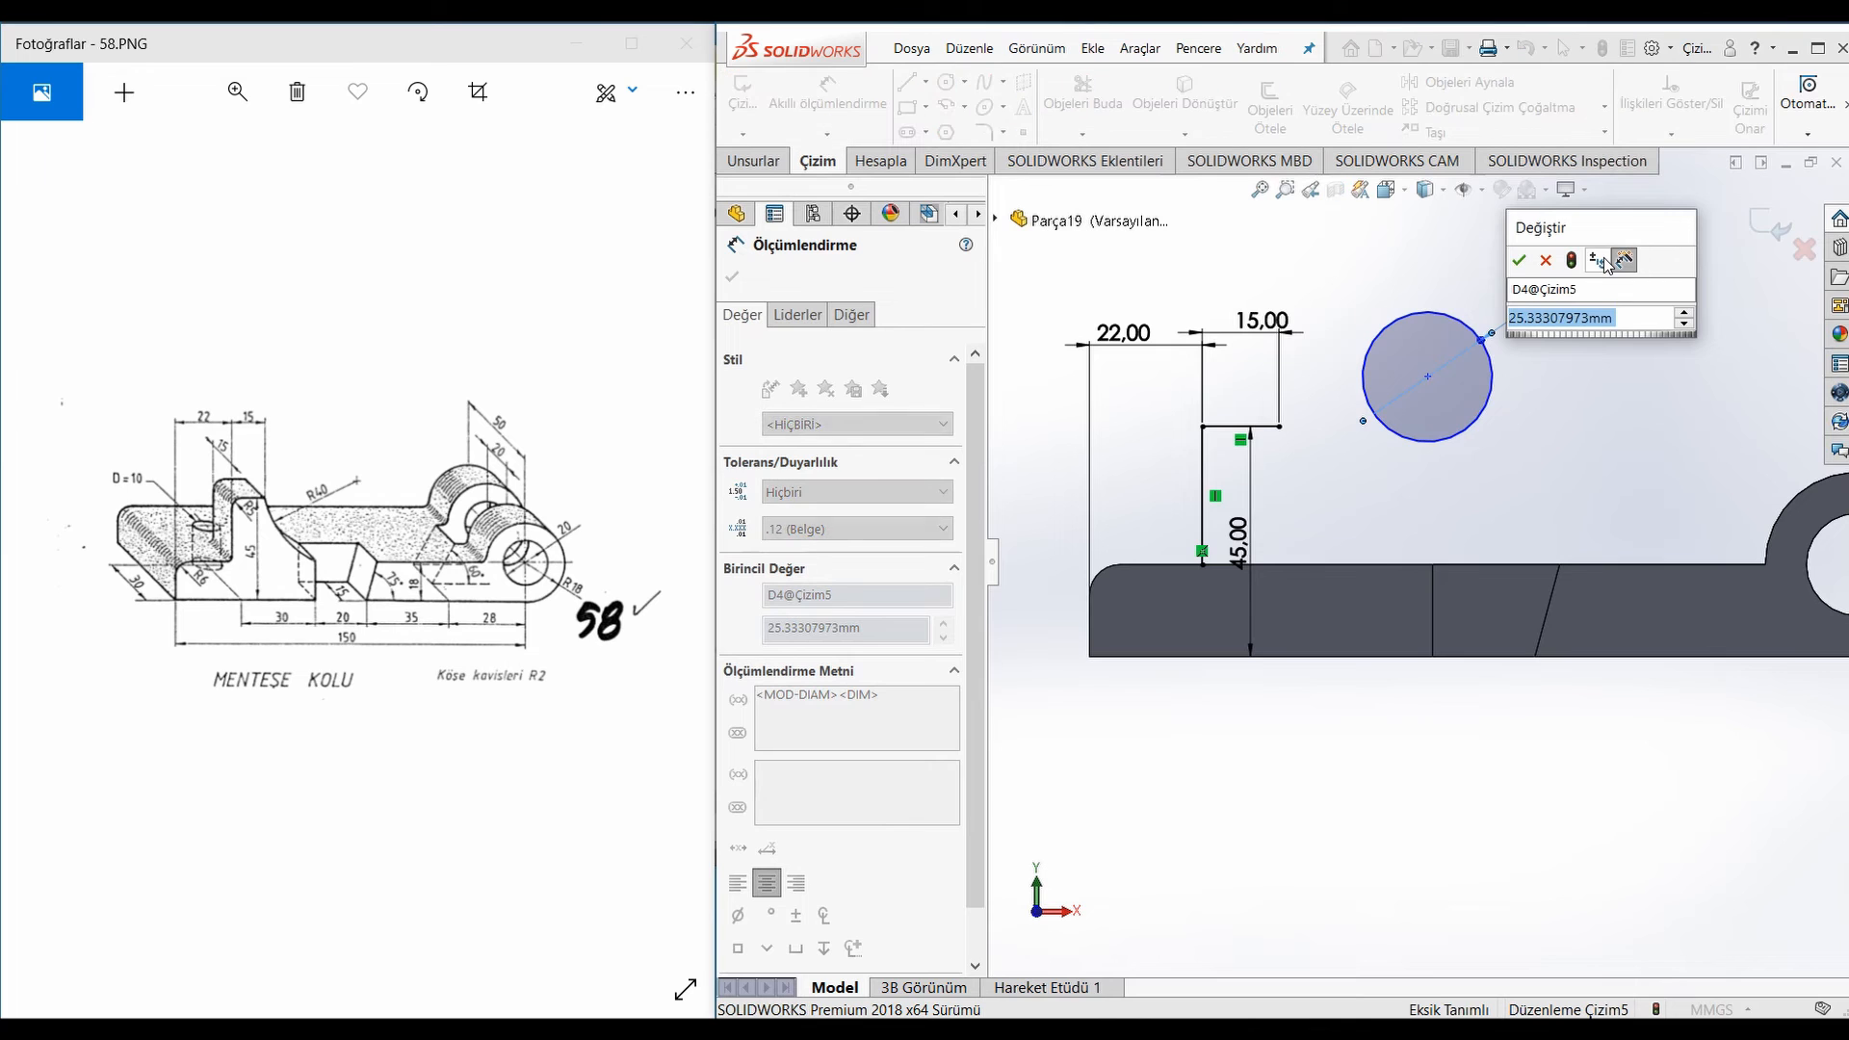
{"action": "type", "text": "80"}
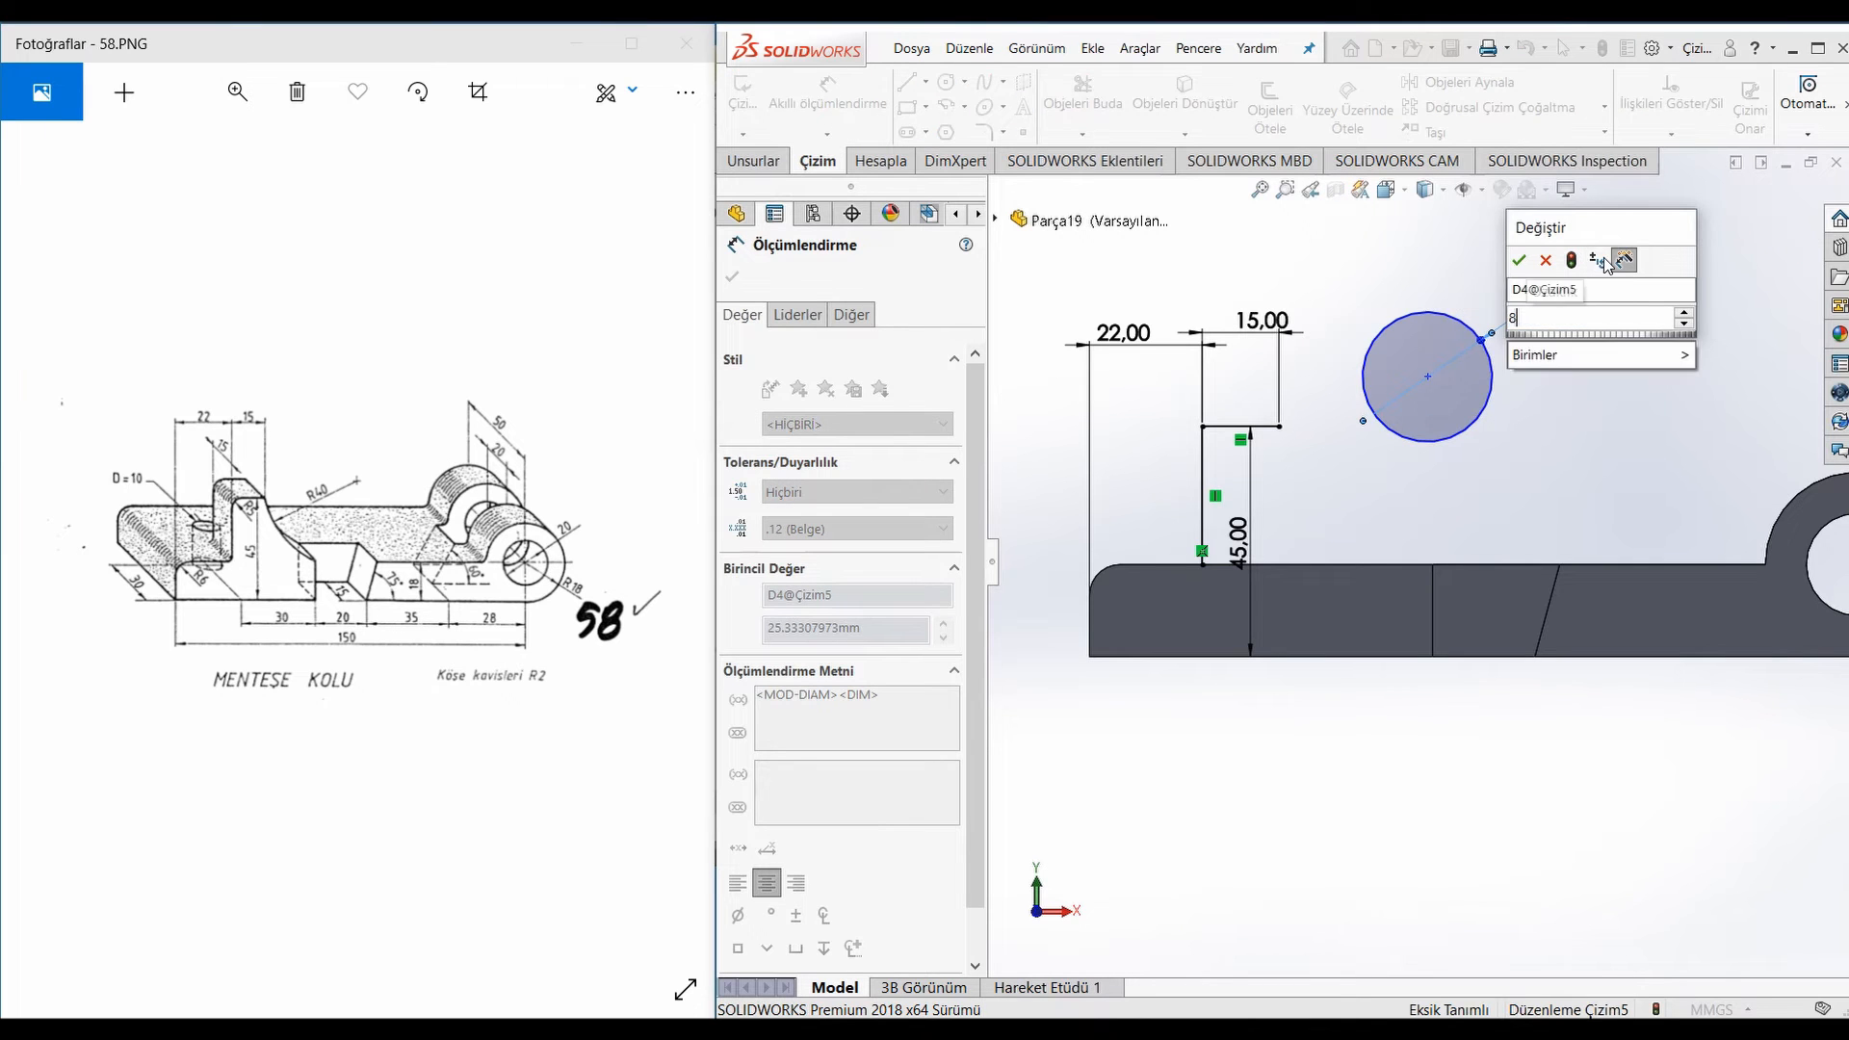
{"action": "key", "text": "Return"}
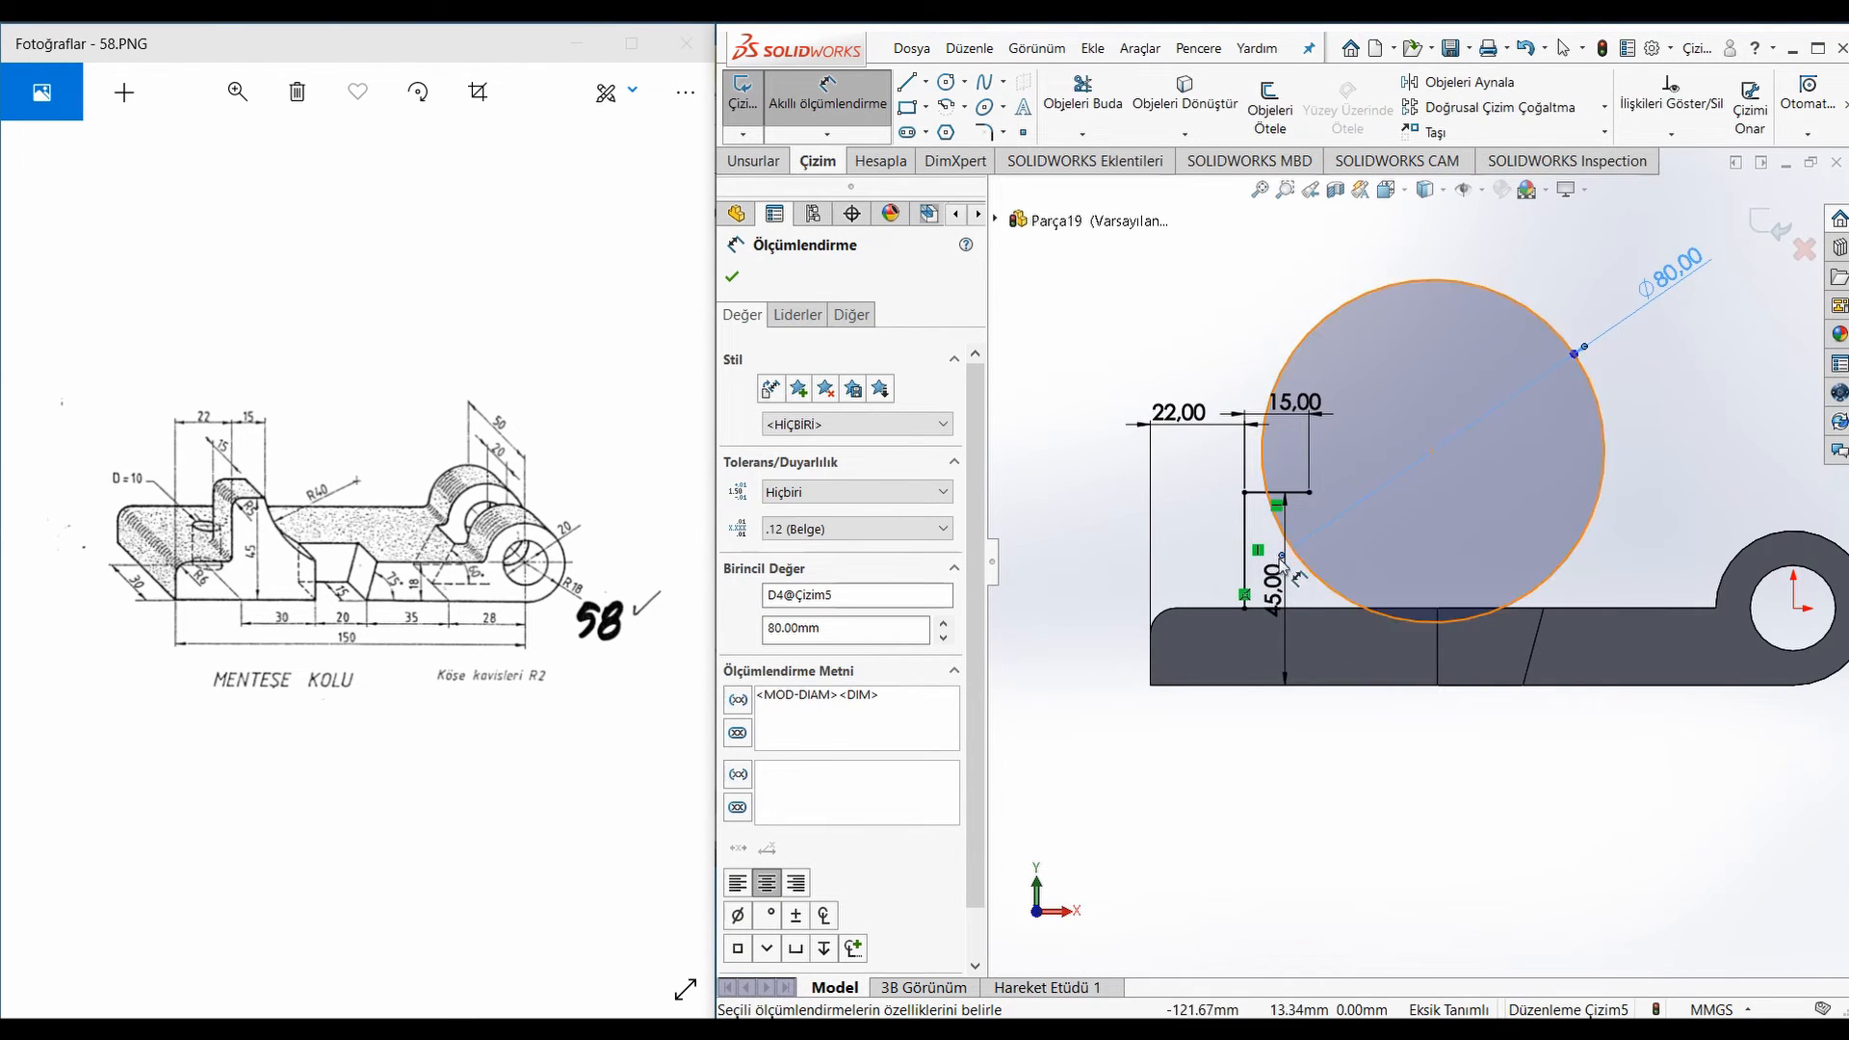
{"action": "key", "text": "Escape"}
Make the free end of the lug's 15 mm top line coincident with the circle
{"action": "left_click", "coordinate": [1312, 494]}
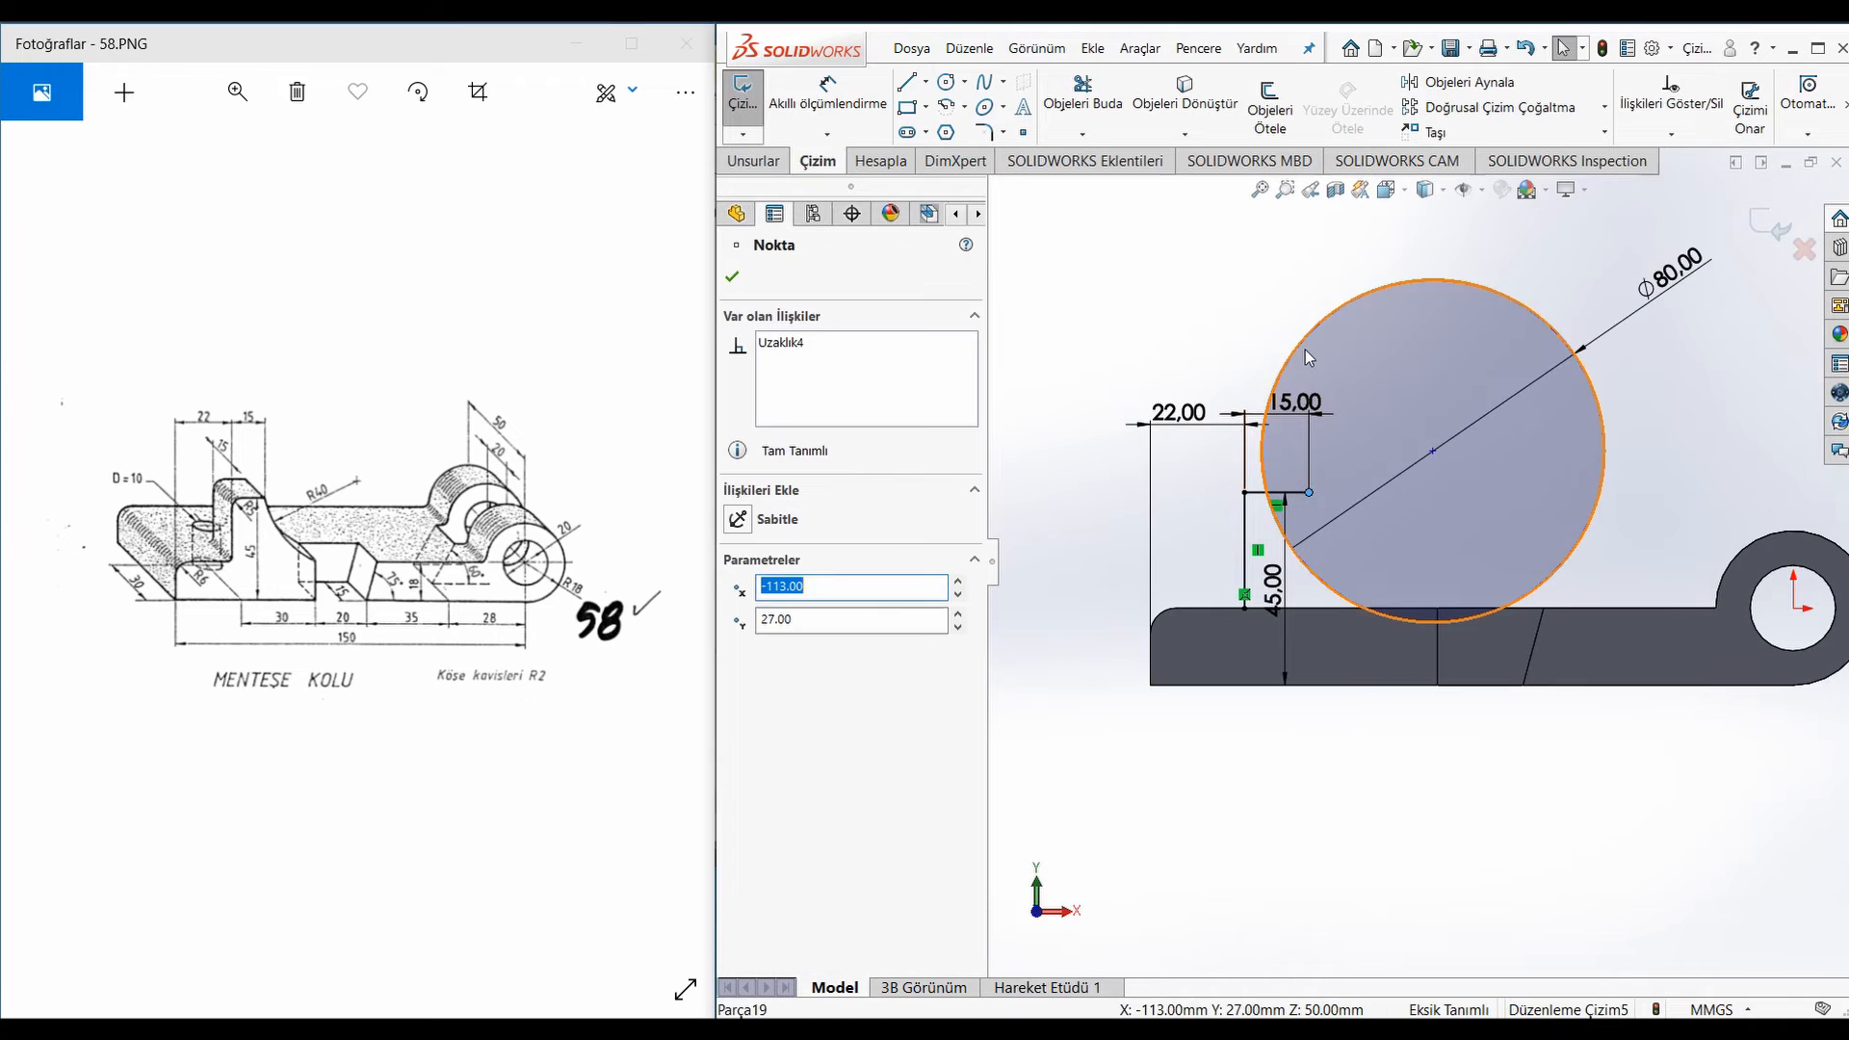
{"action": "left_click", "coordinate": [1299, 345], "text": "ctrl"}
{"action": "left_click", "coordinate": [740, 647]}
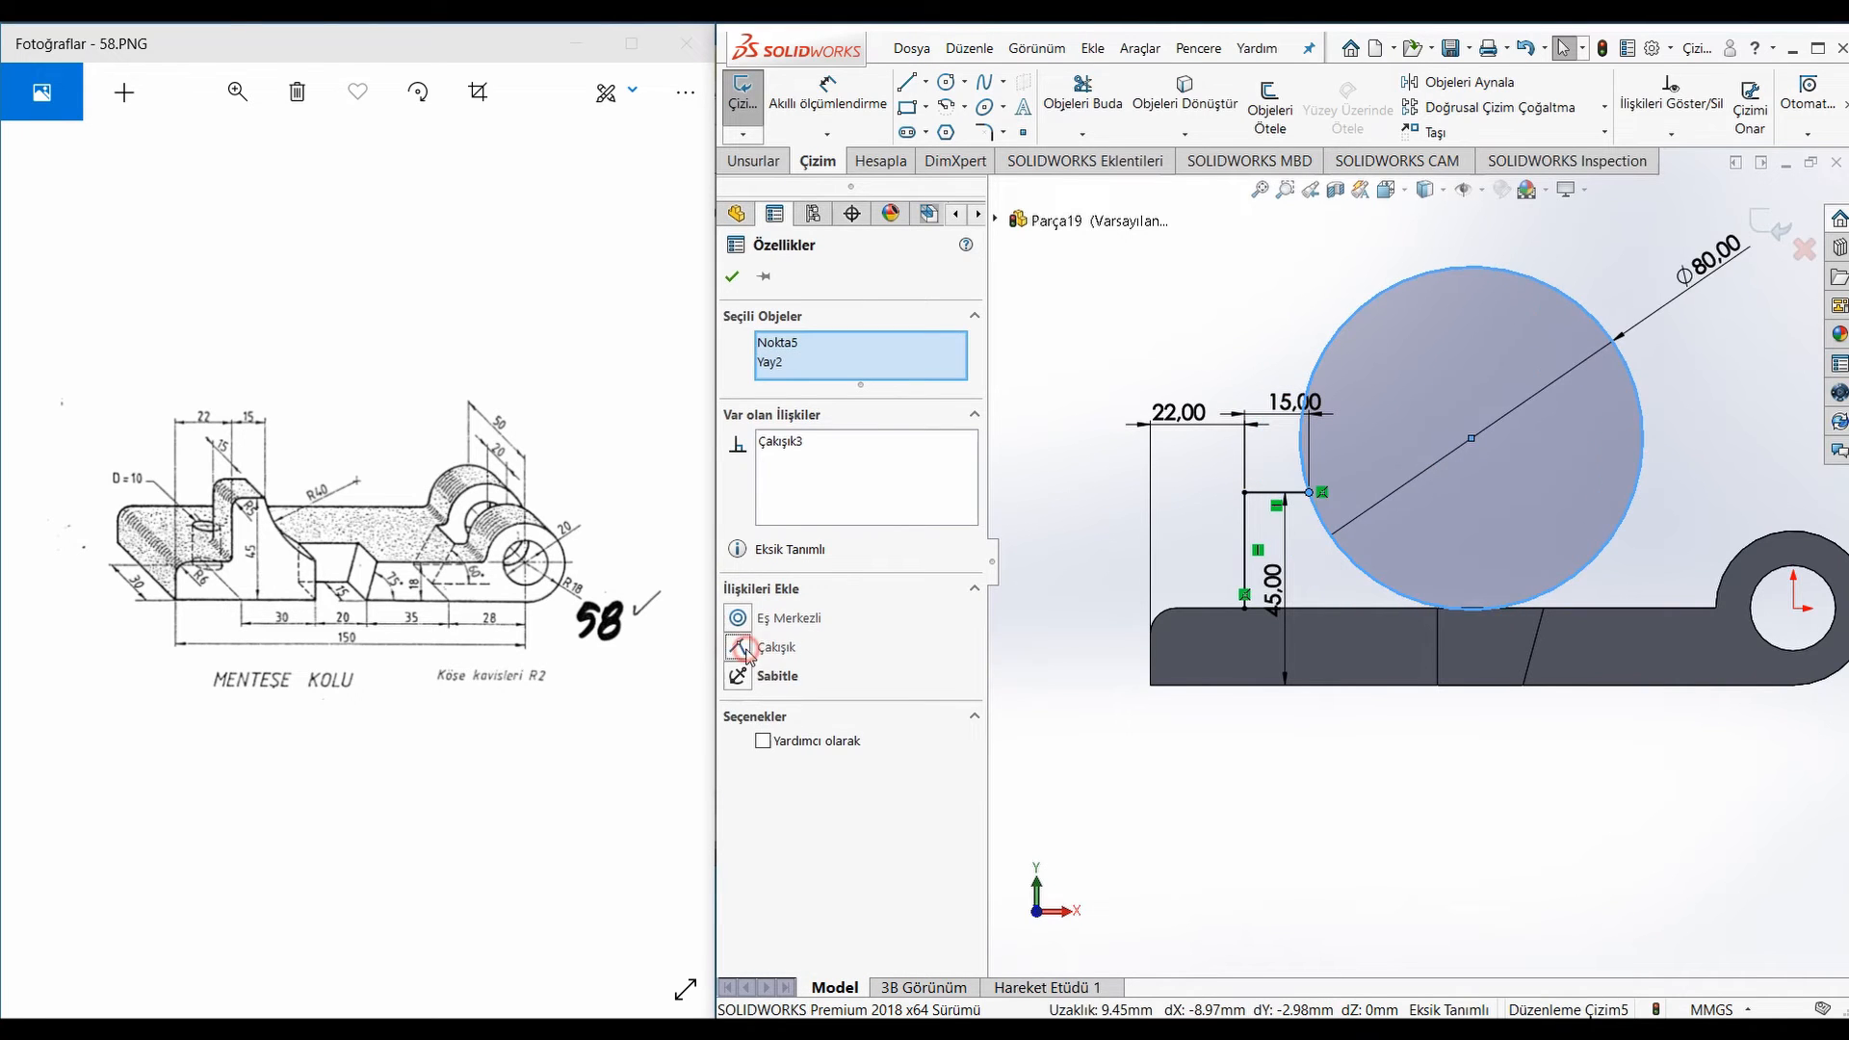
{"action": "left_click", "coordinate": [1271, 835]}
Make the circle coincident with the notch corner on the arm's upper edge
{"action": "scroll", "coordinate": [1444, 578], "scroll_direction": "down", "scroll_amount": 5}
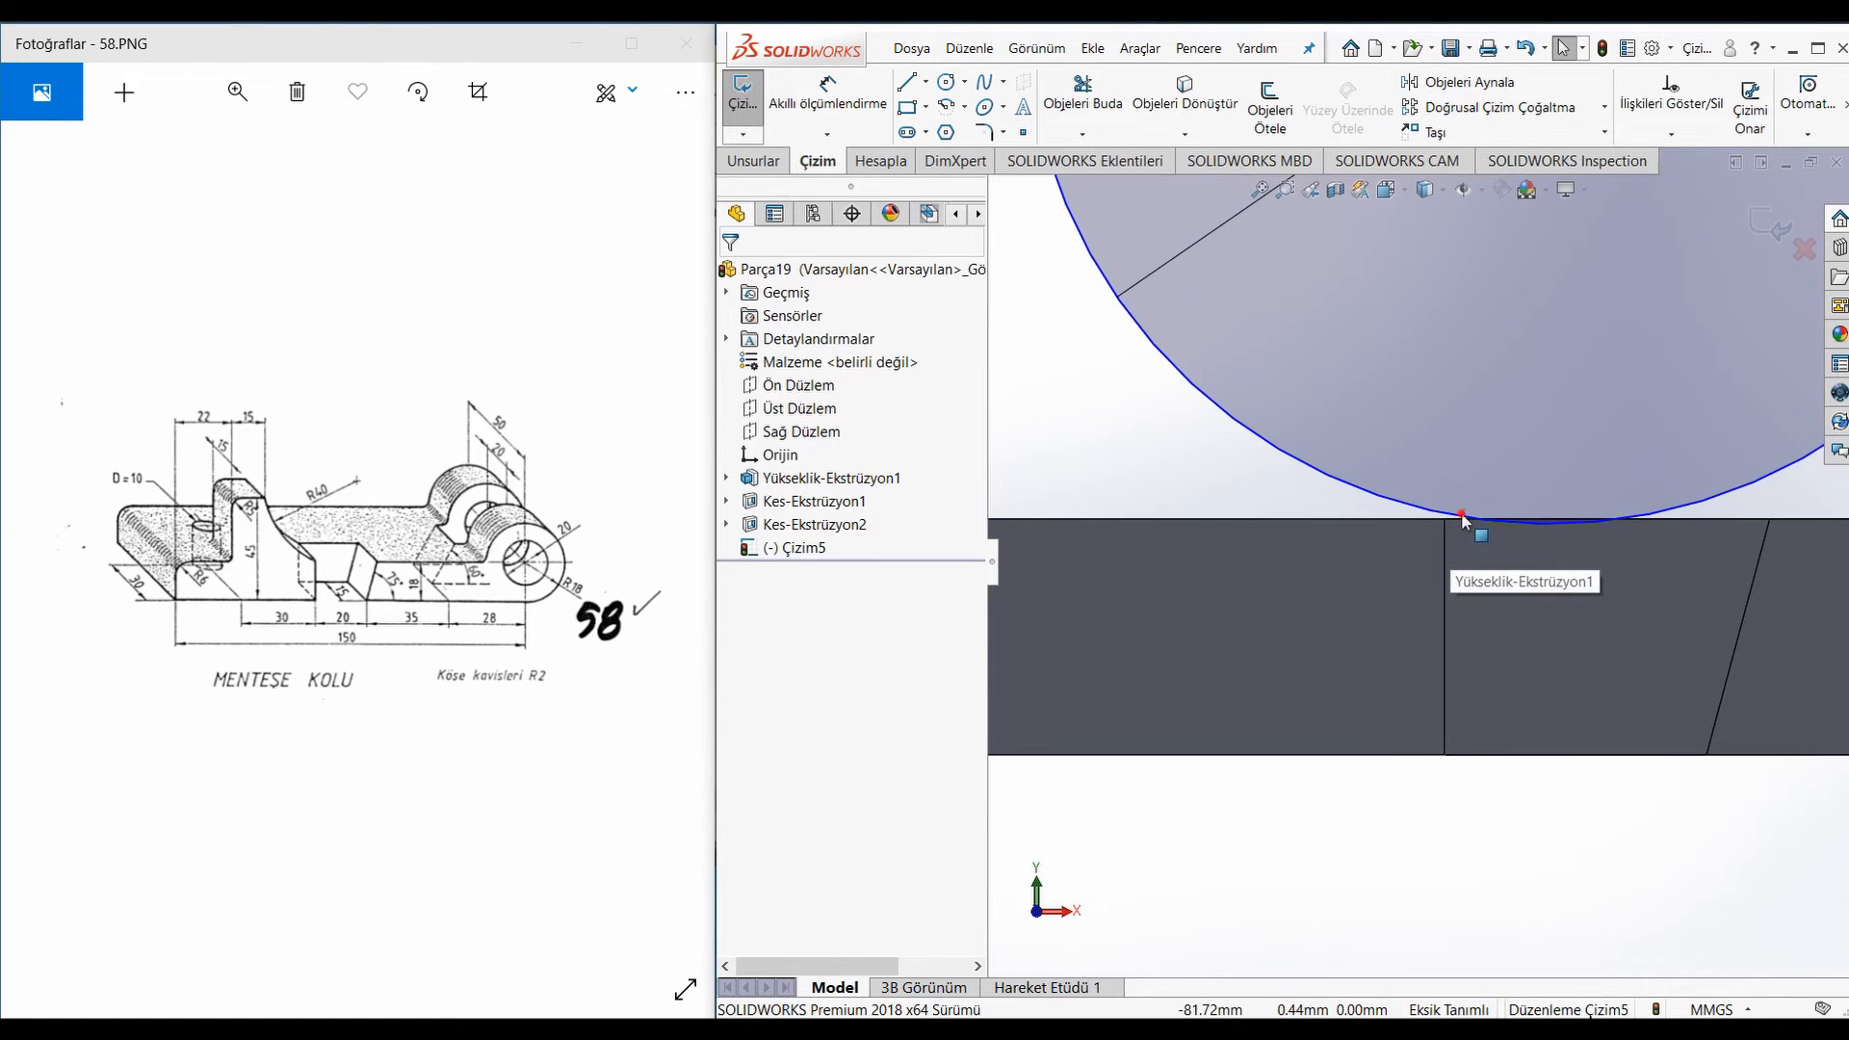
{"action": "left_click", "coordinate": [1428, 520]}
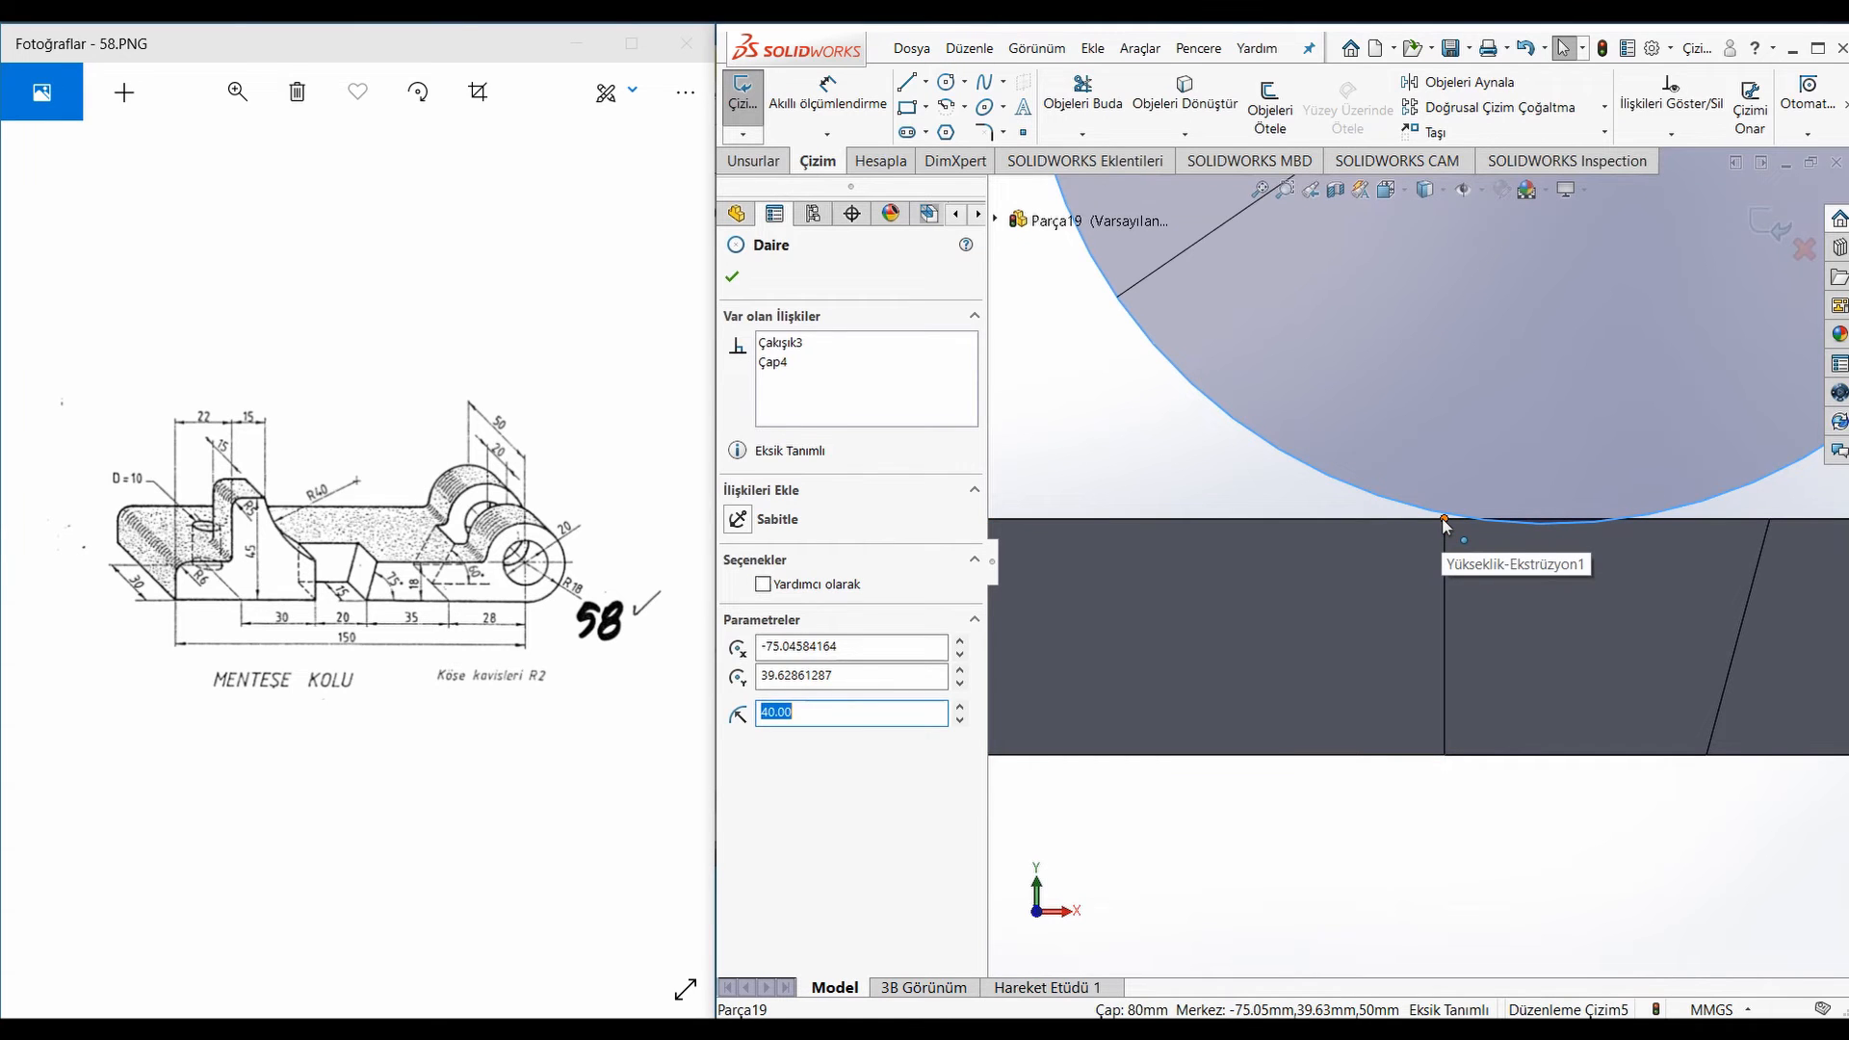
{"action": "left_click", "coordinate": [1442, 520], "text": "ctrl"}
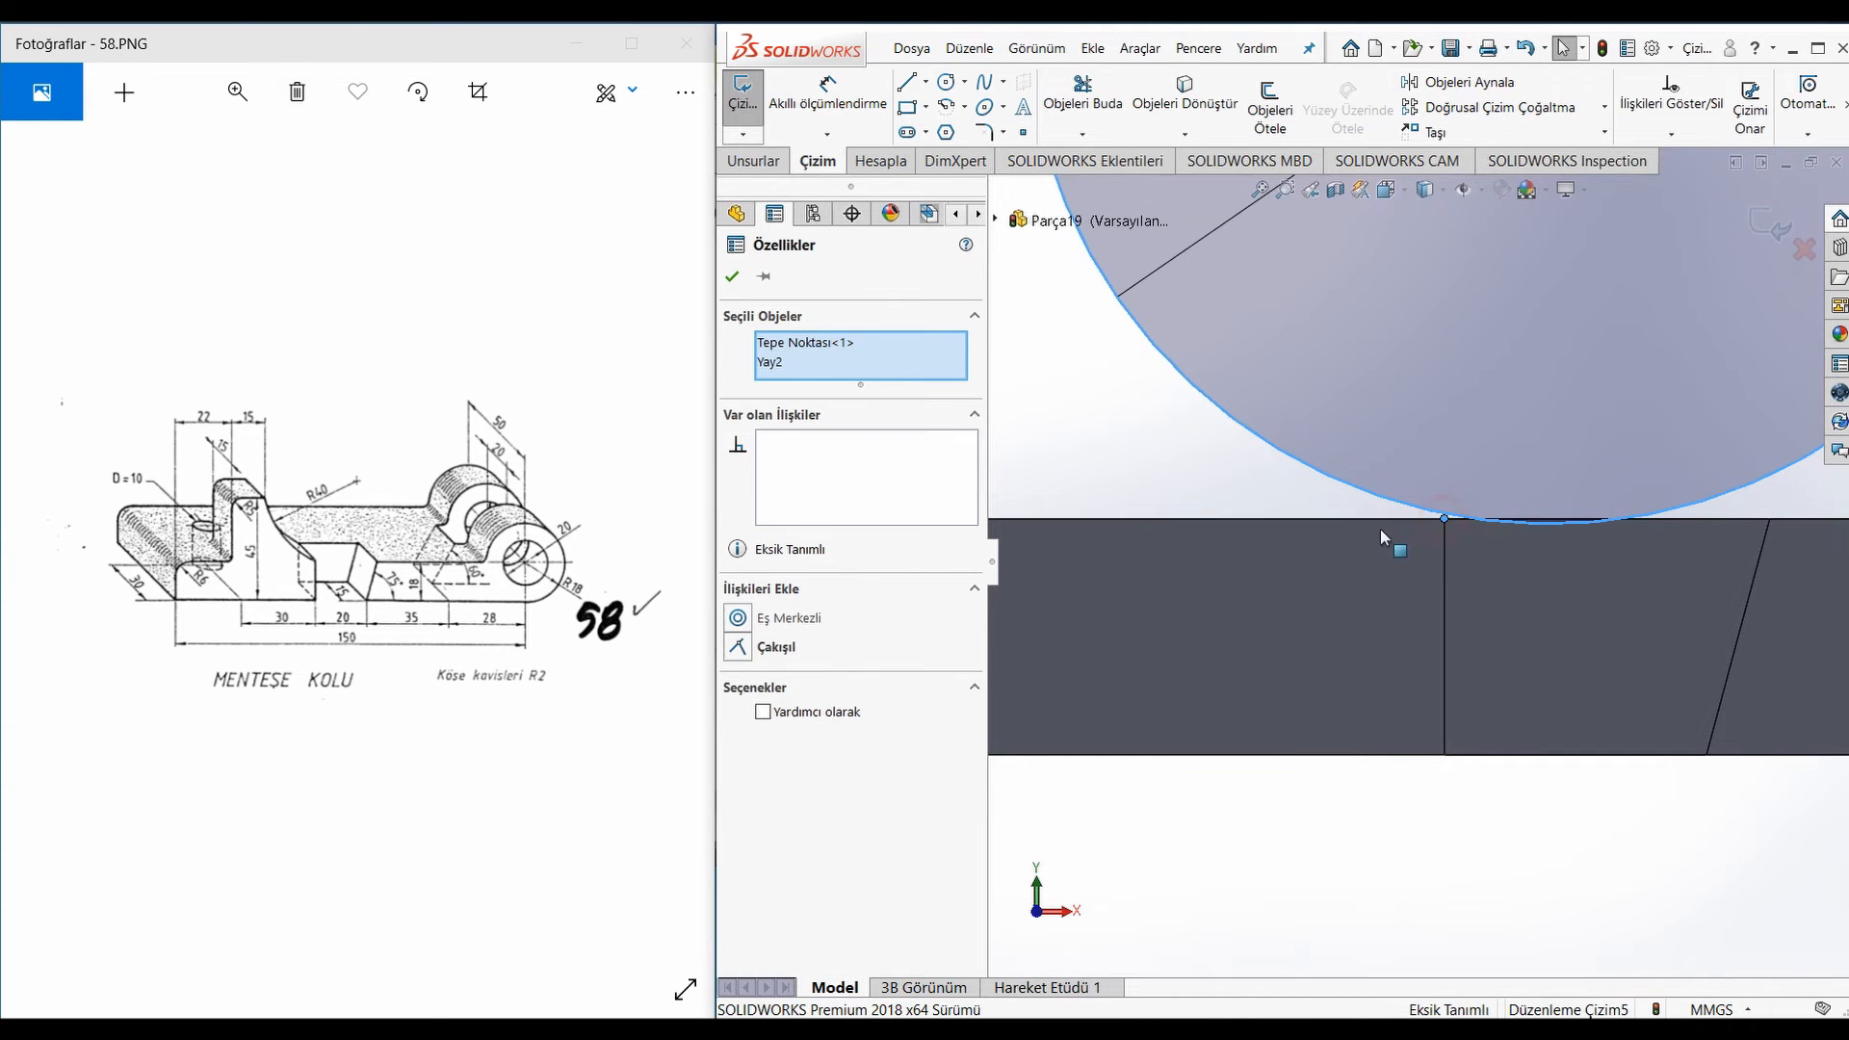
{"action": "left_click", "coordinate": [738, 647]}
{"action": "left_click", "coordinate": [1292, 877]}
{"action": "scroll", "coordinate": [1292, 867], "scroll_direction": "up", "scroll_amount": 5}
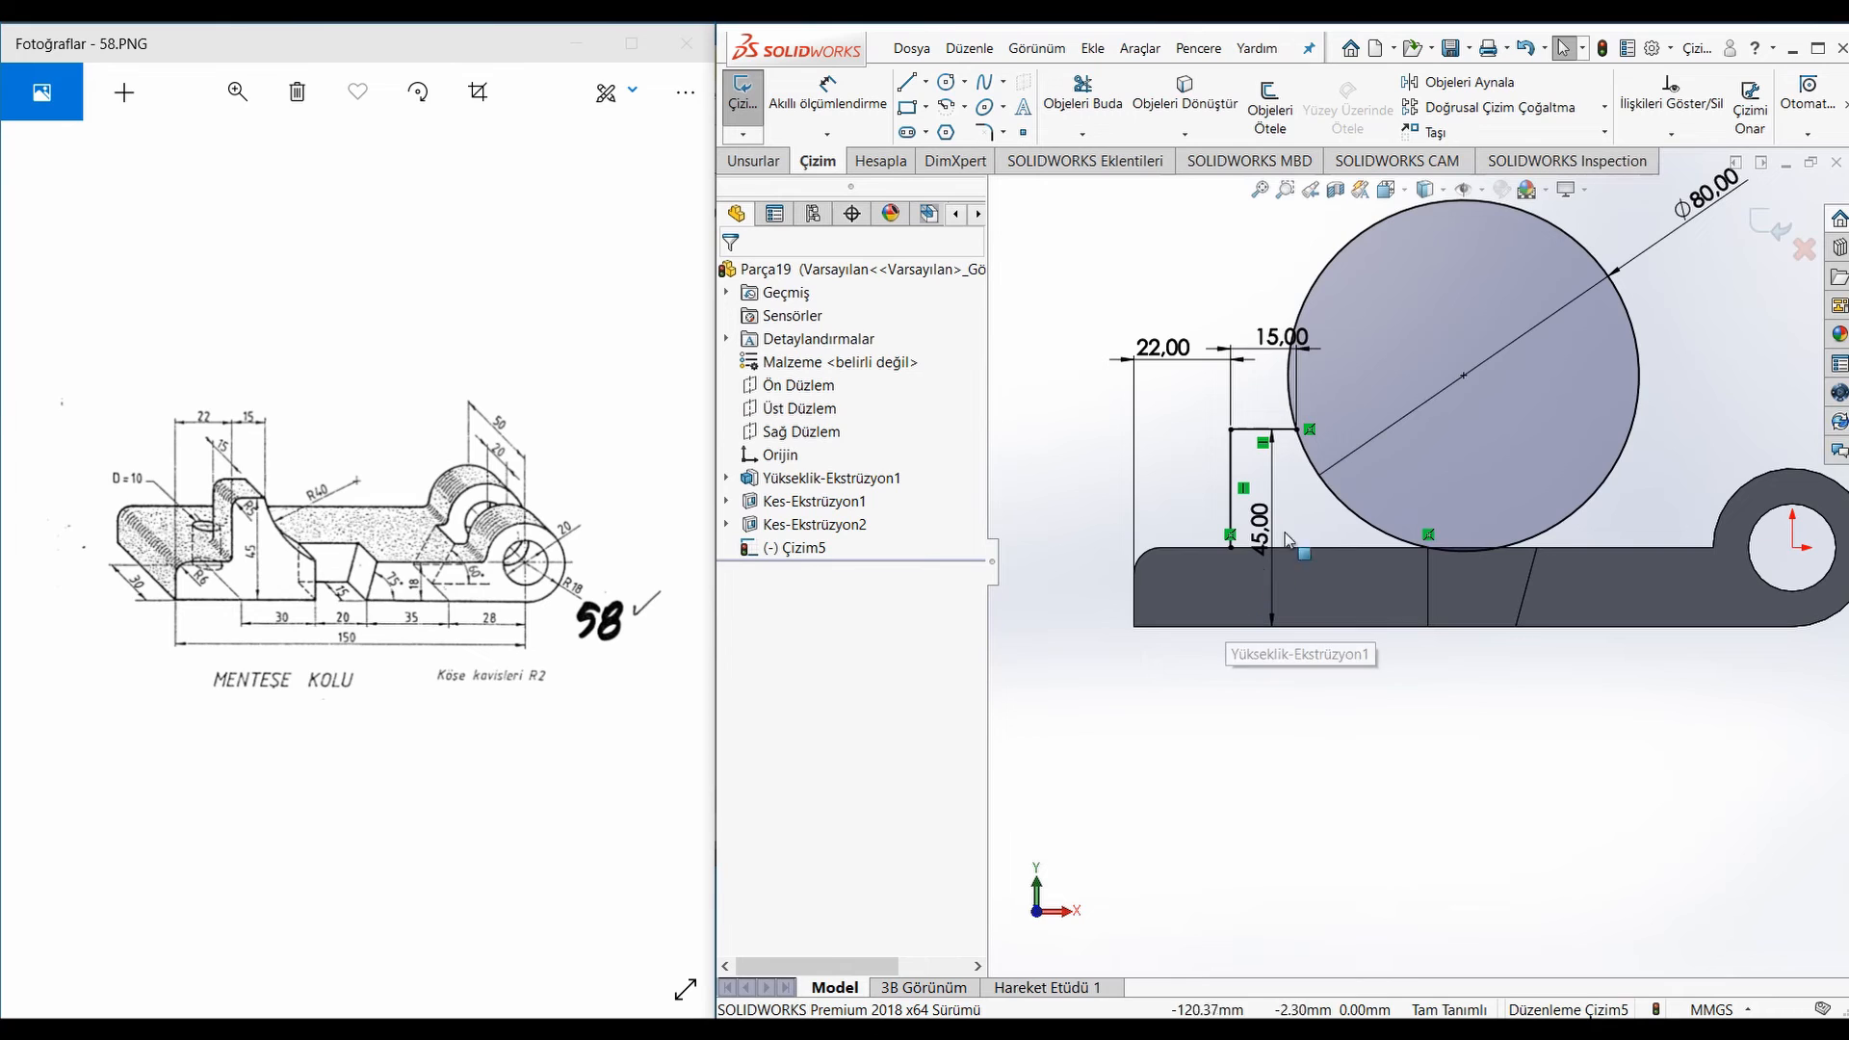
Try to trim the 80 mm circle outside the lug profile, and undo the trim
{"action": "left_click", "coordinate": [1082, 97]}
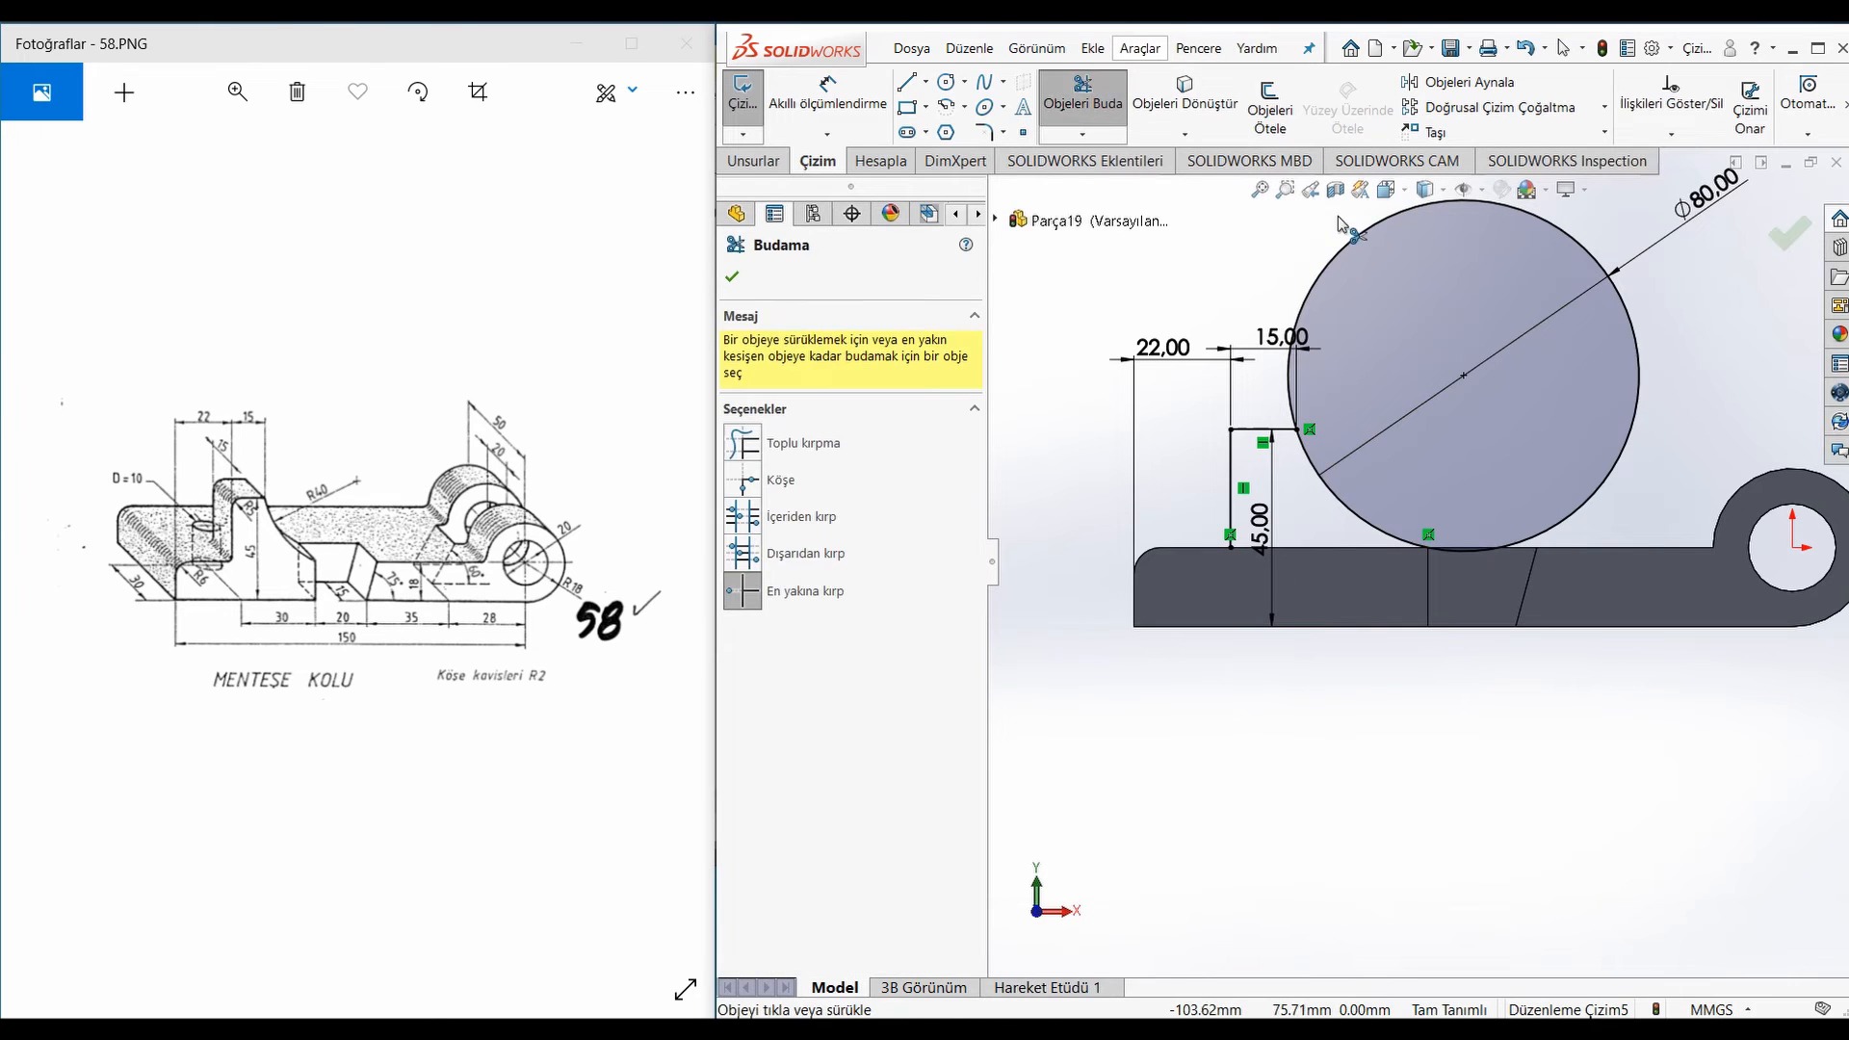
{"action": "left_click", "coordinate": [1352, 238]}
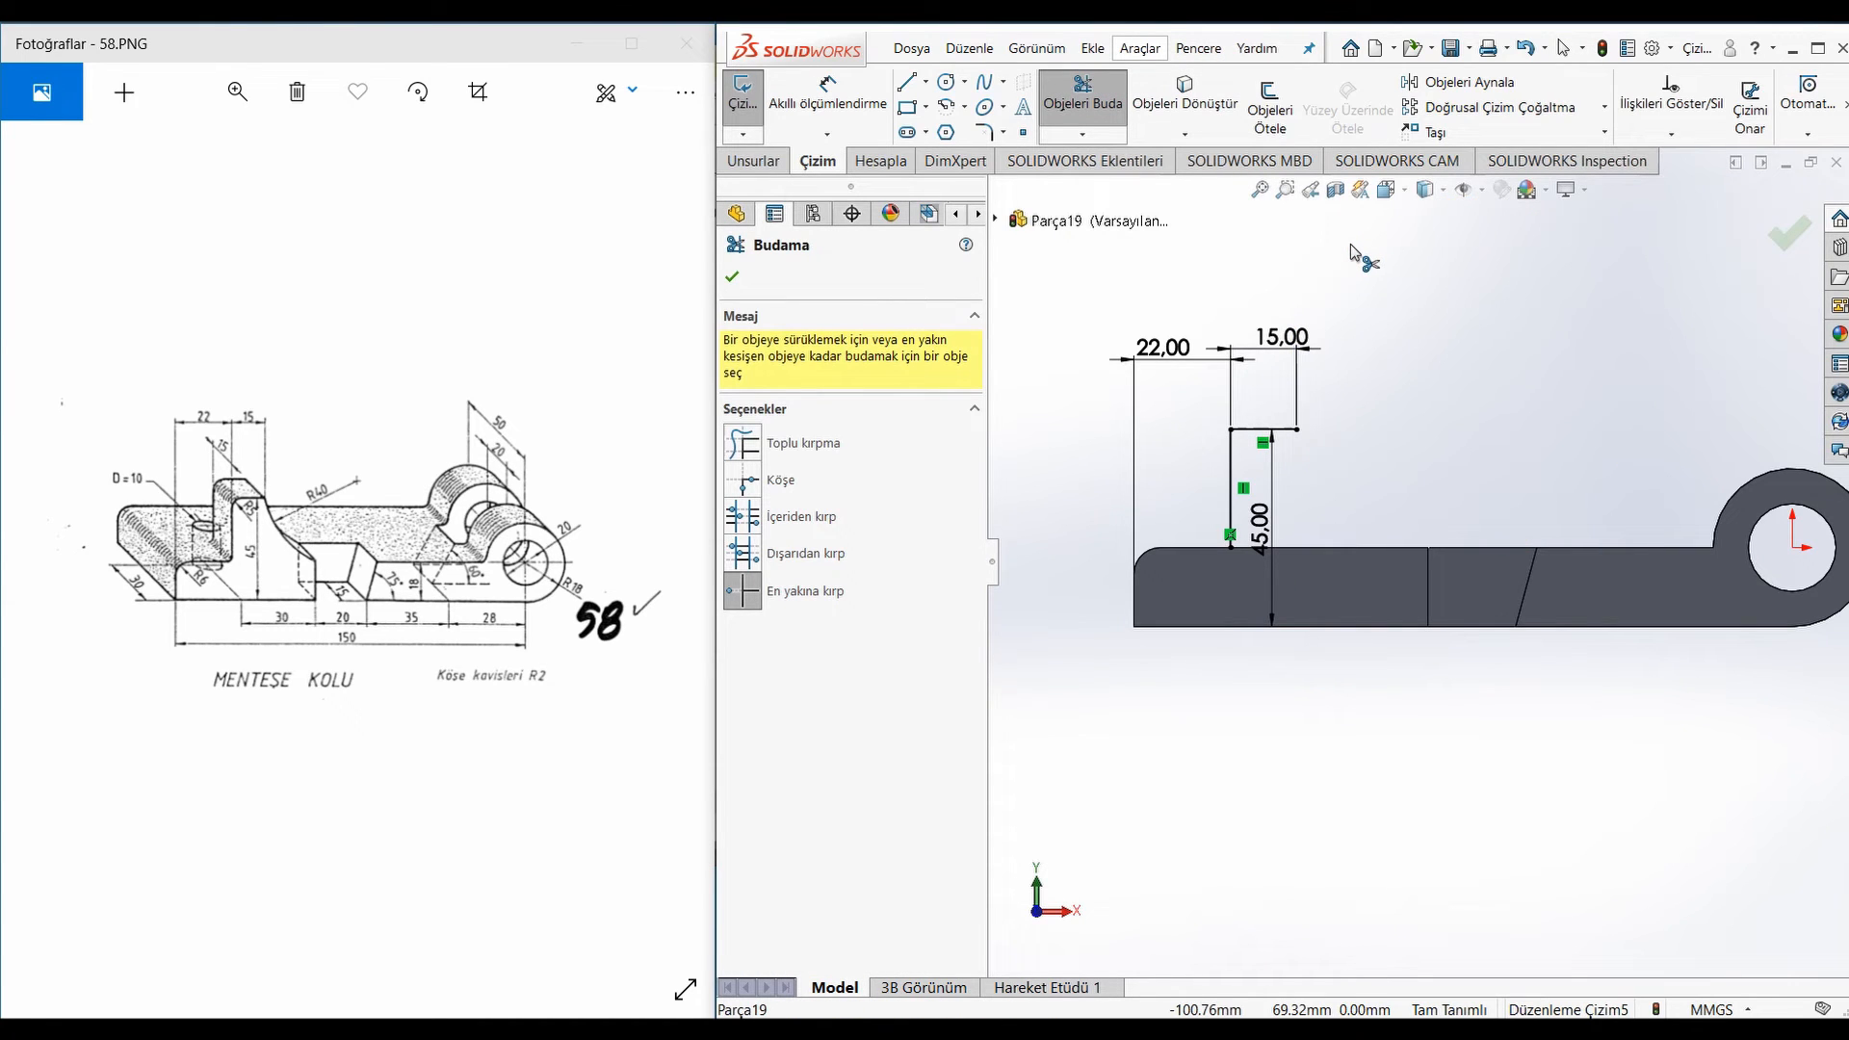
{"action": "key", "text": "Escape"}
{"action": "key", "text": "ctrl+z"}
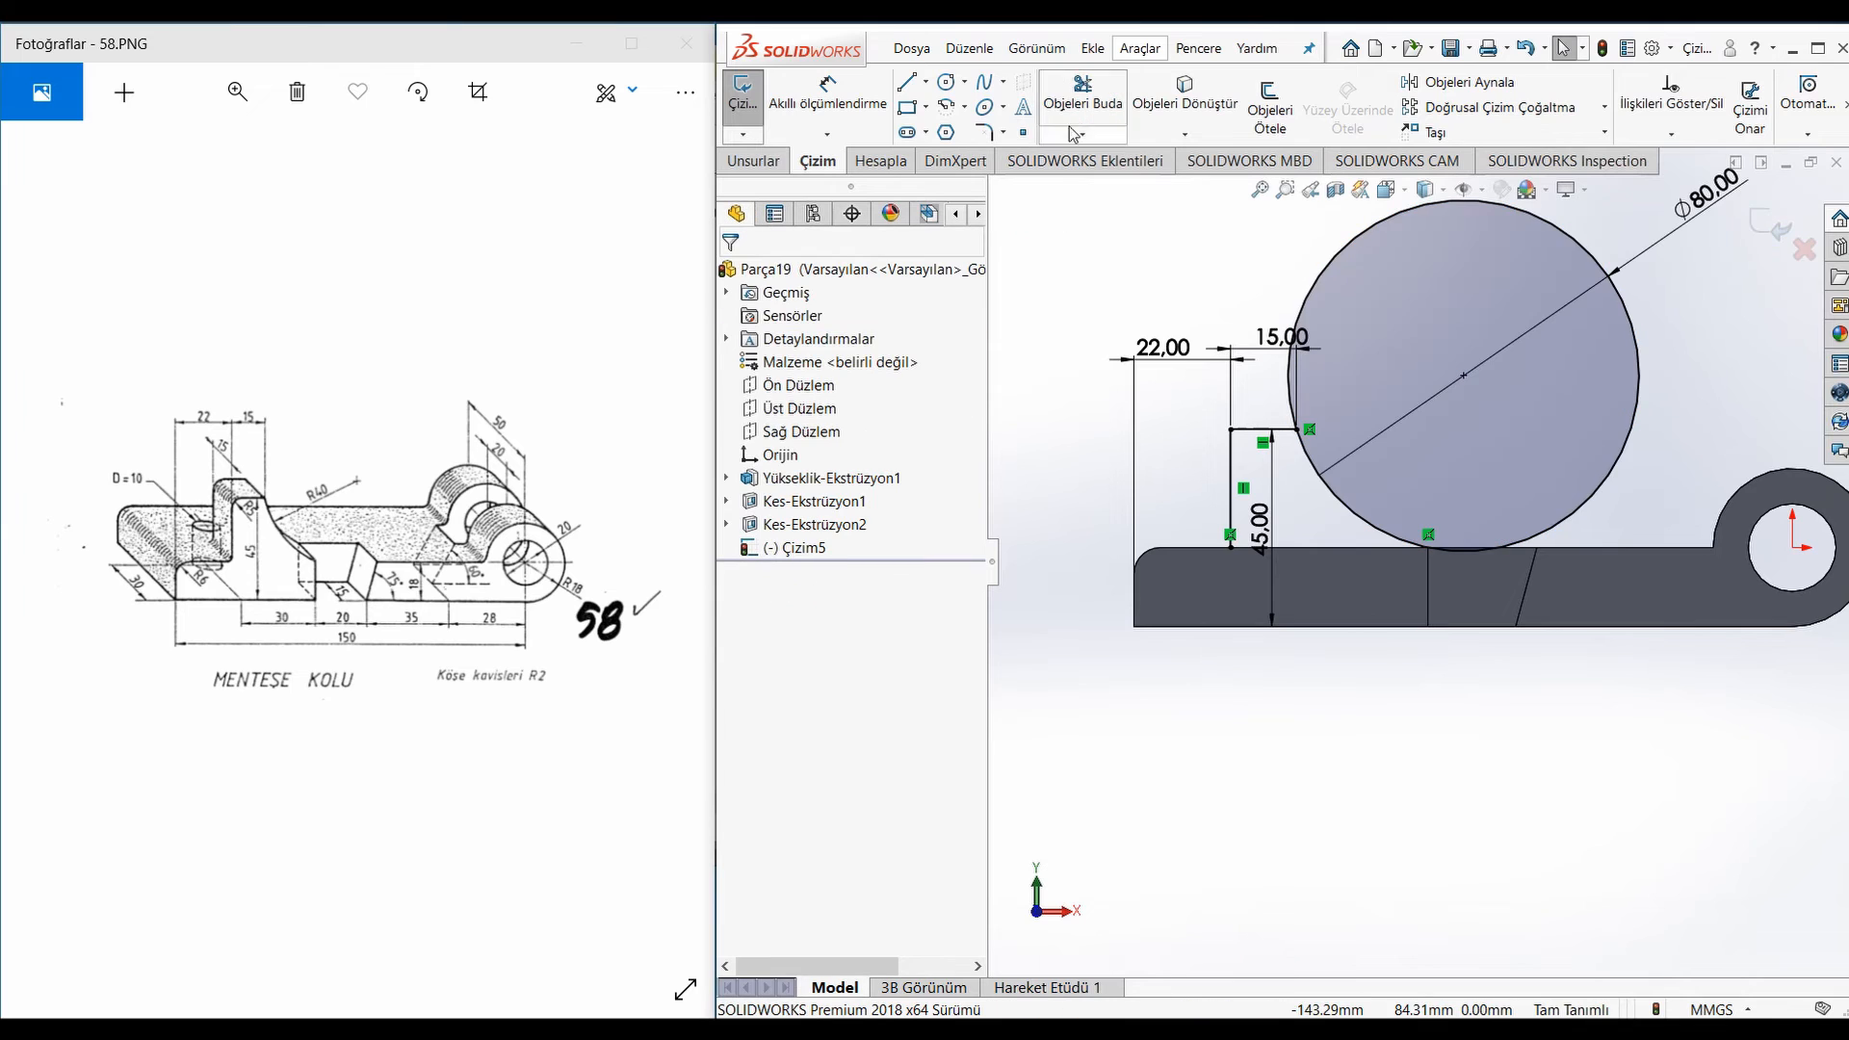
Close the lug profile with a line along the arm's upper edge to the notch corner, and trim the circle's arc above the lug
{"action": "left_click", "coordinate": [915, 85]}
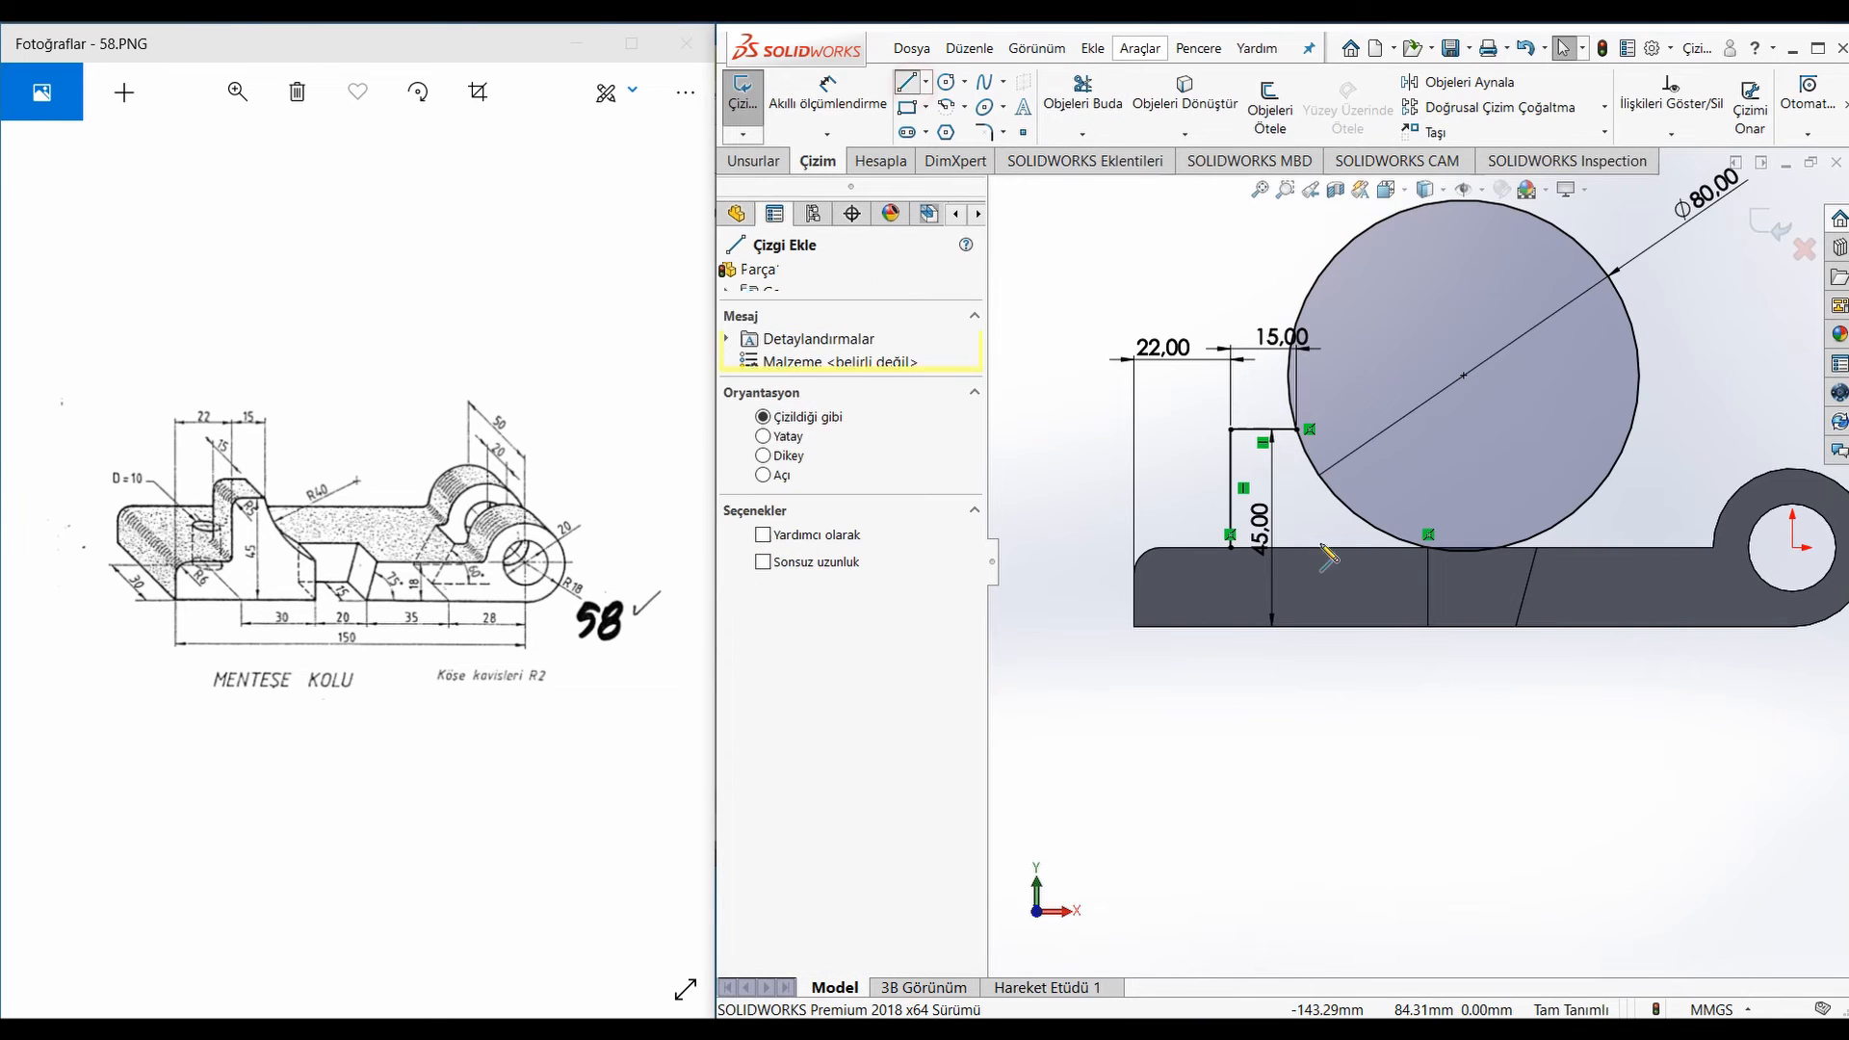
{"action": "left_click", "coordinate": [1429, 549]}
{"action": "left_click", "coordinate": [1231, 547]}
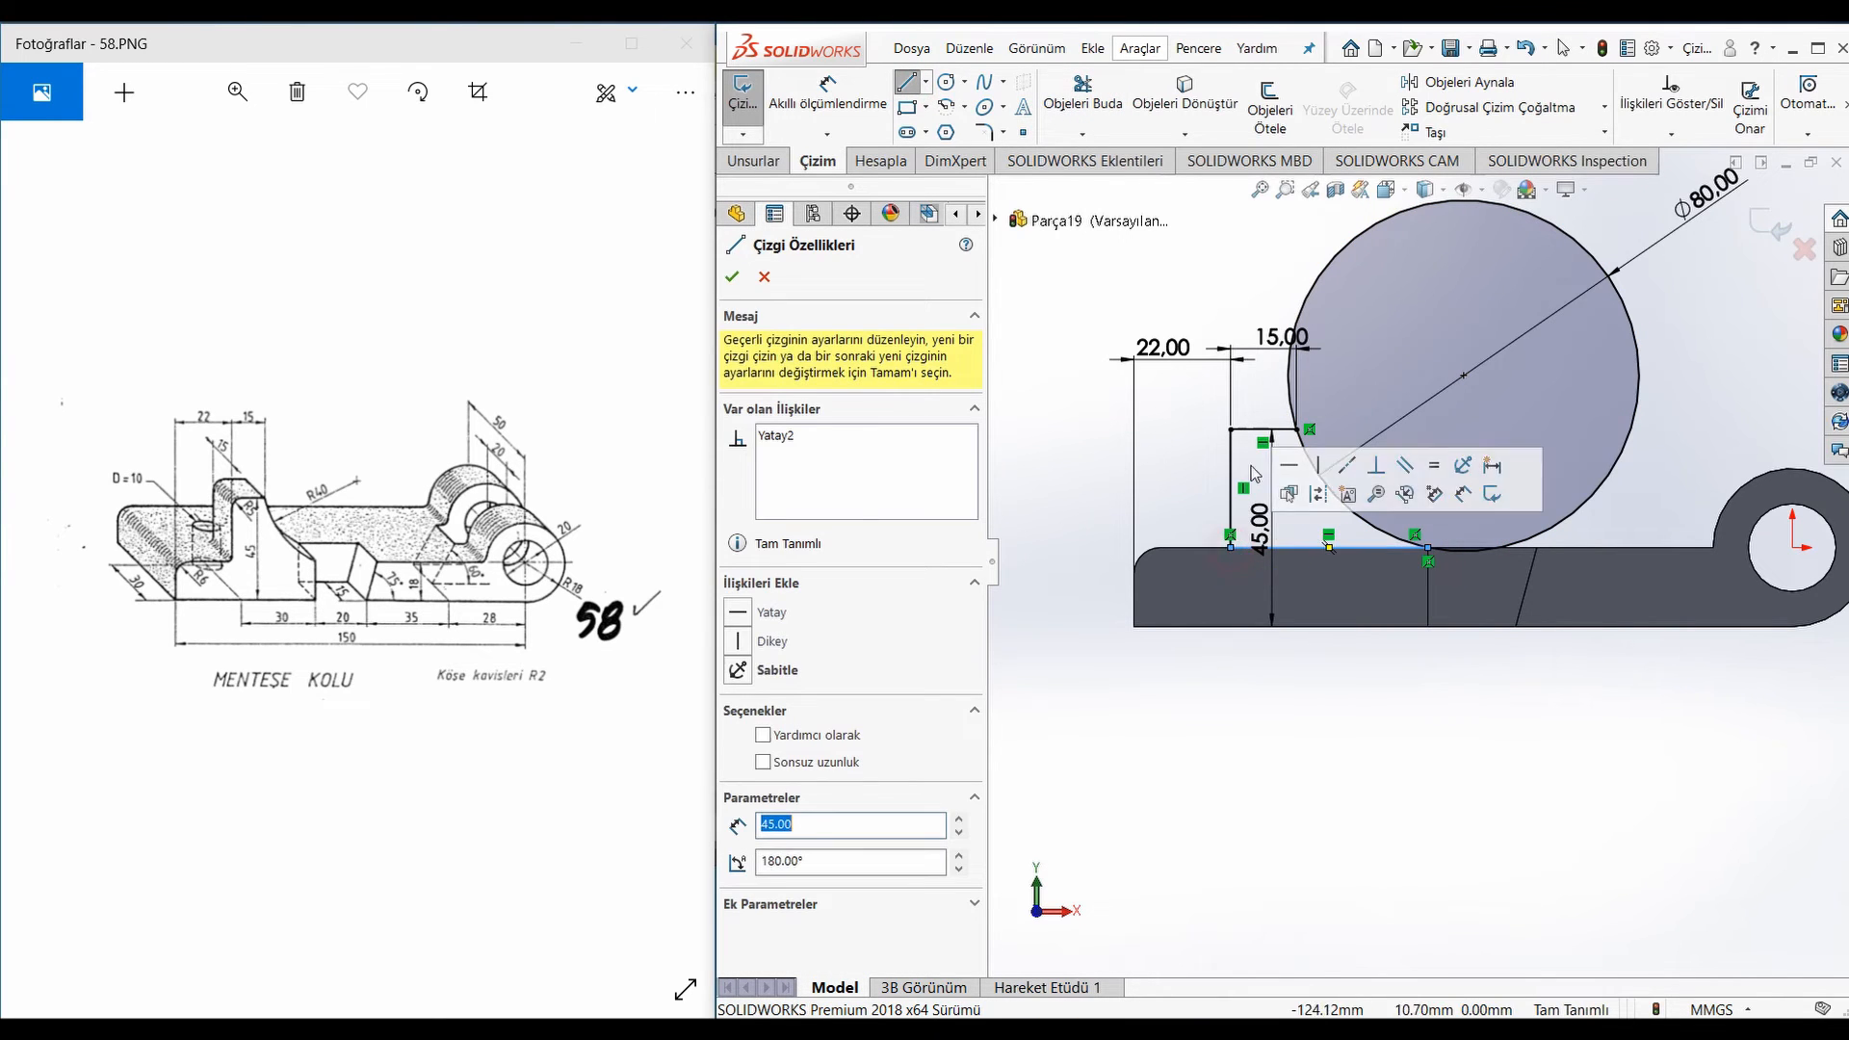
{"action": "left_click", "coordinate": [1082, 97]}
{"action": "left_click", "coordinate": [1339, 265]}
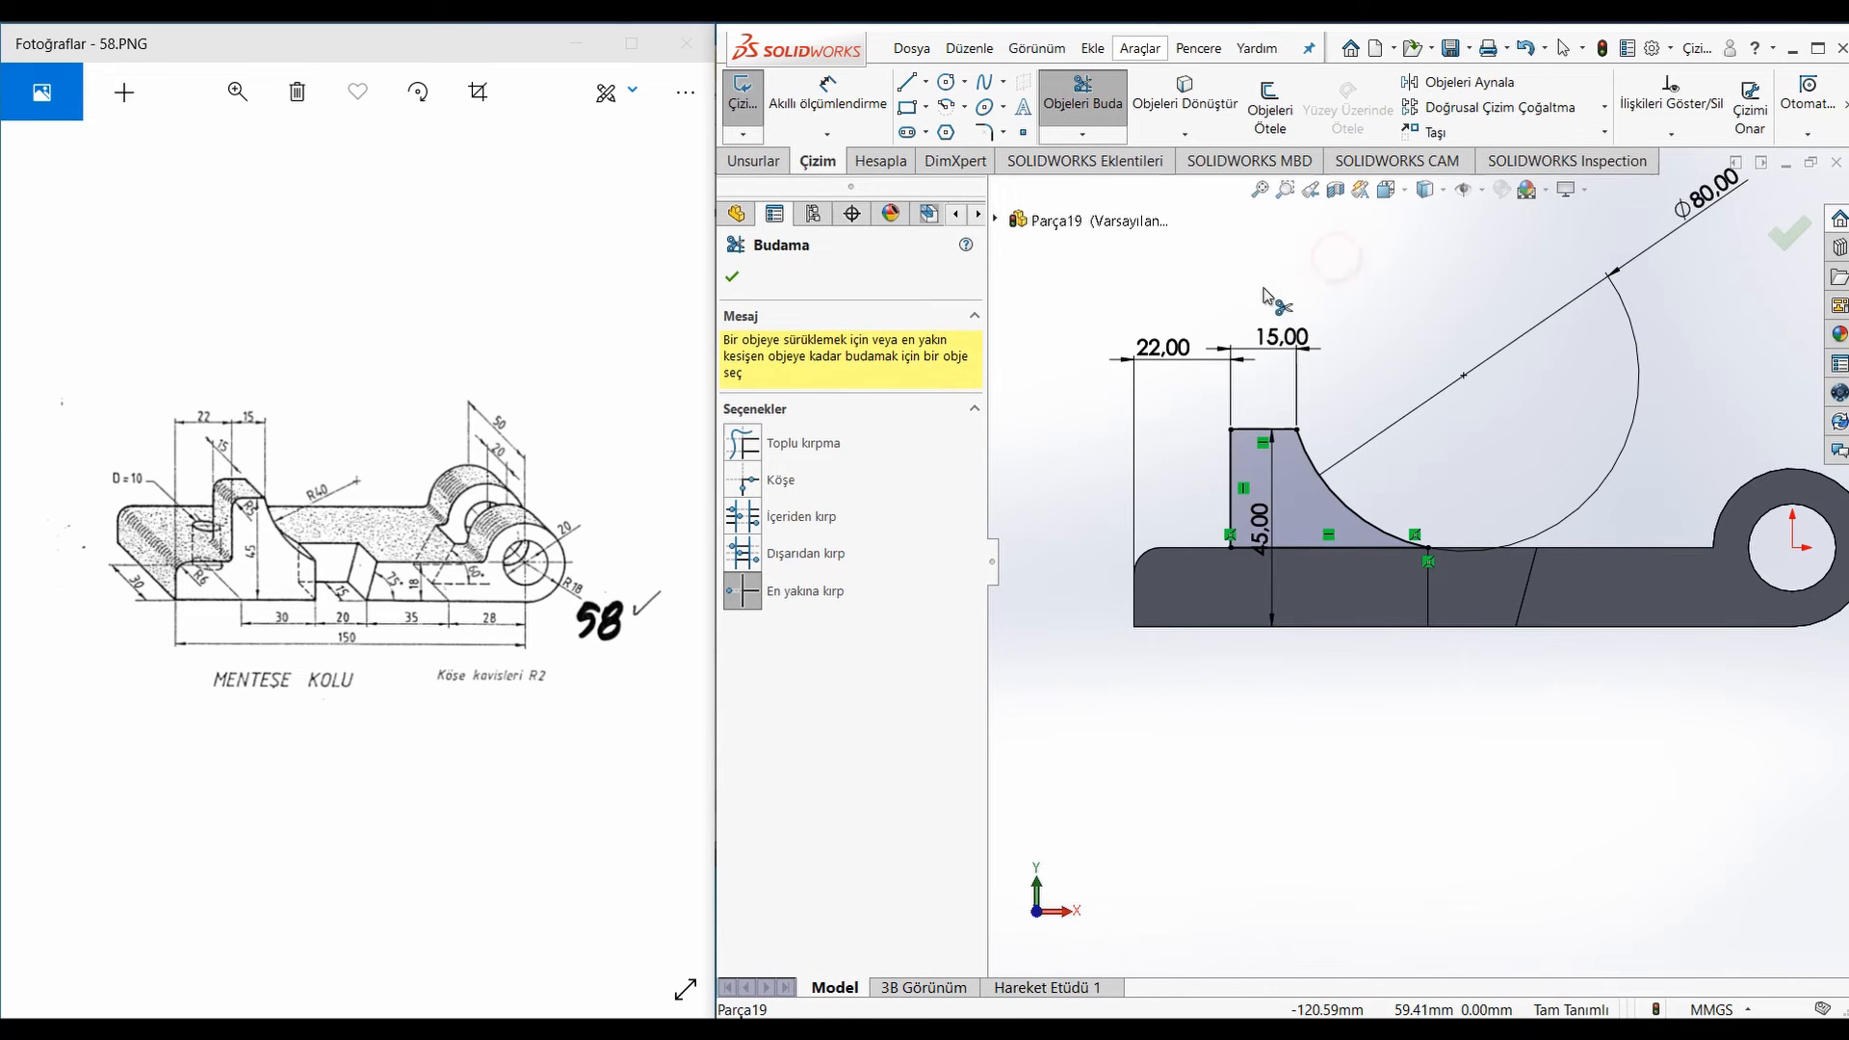
{"action": "key", "text": "Escape"}
Extrude the lug profile 15 mm with the direction reversed so it runs inward over the arm
{"action": "left_click", "coordinate": [749, 160]}
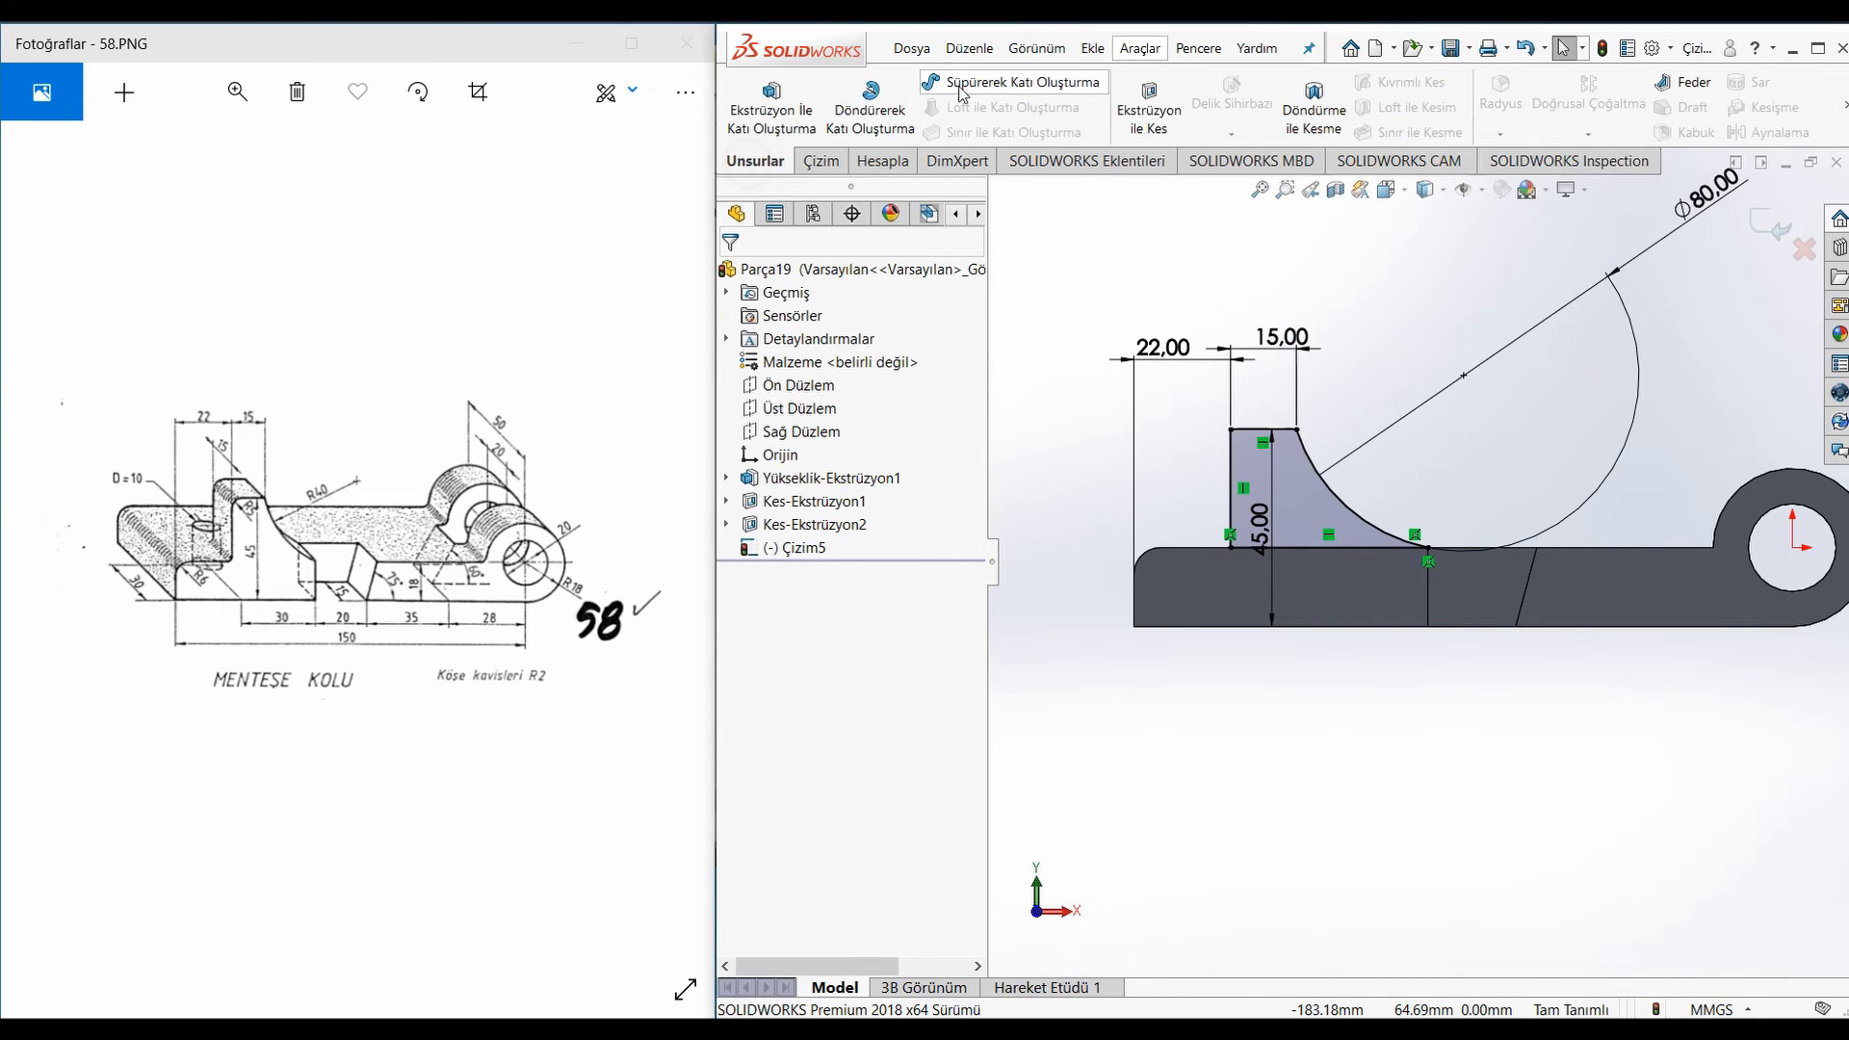
{"action": "left_click", "coordinate": [771, 108]}
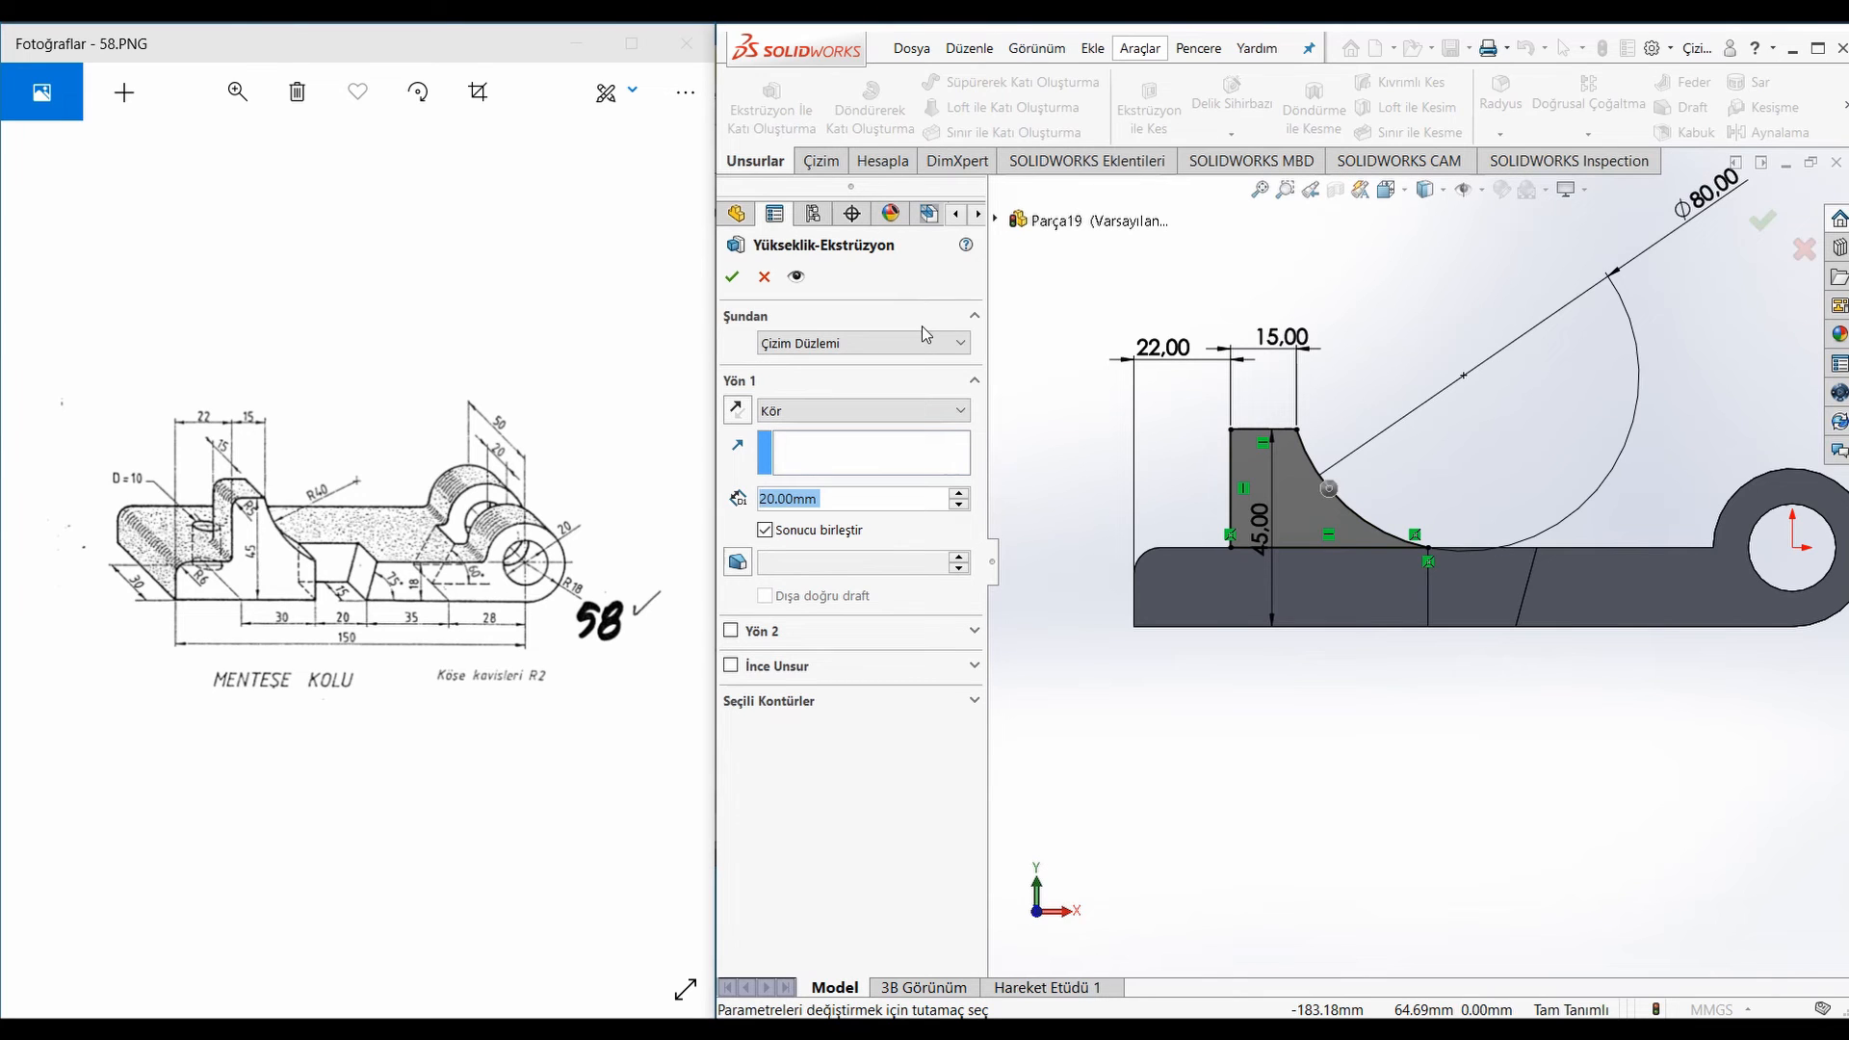
{"action": "type", "text": "15"}
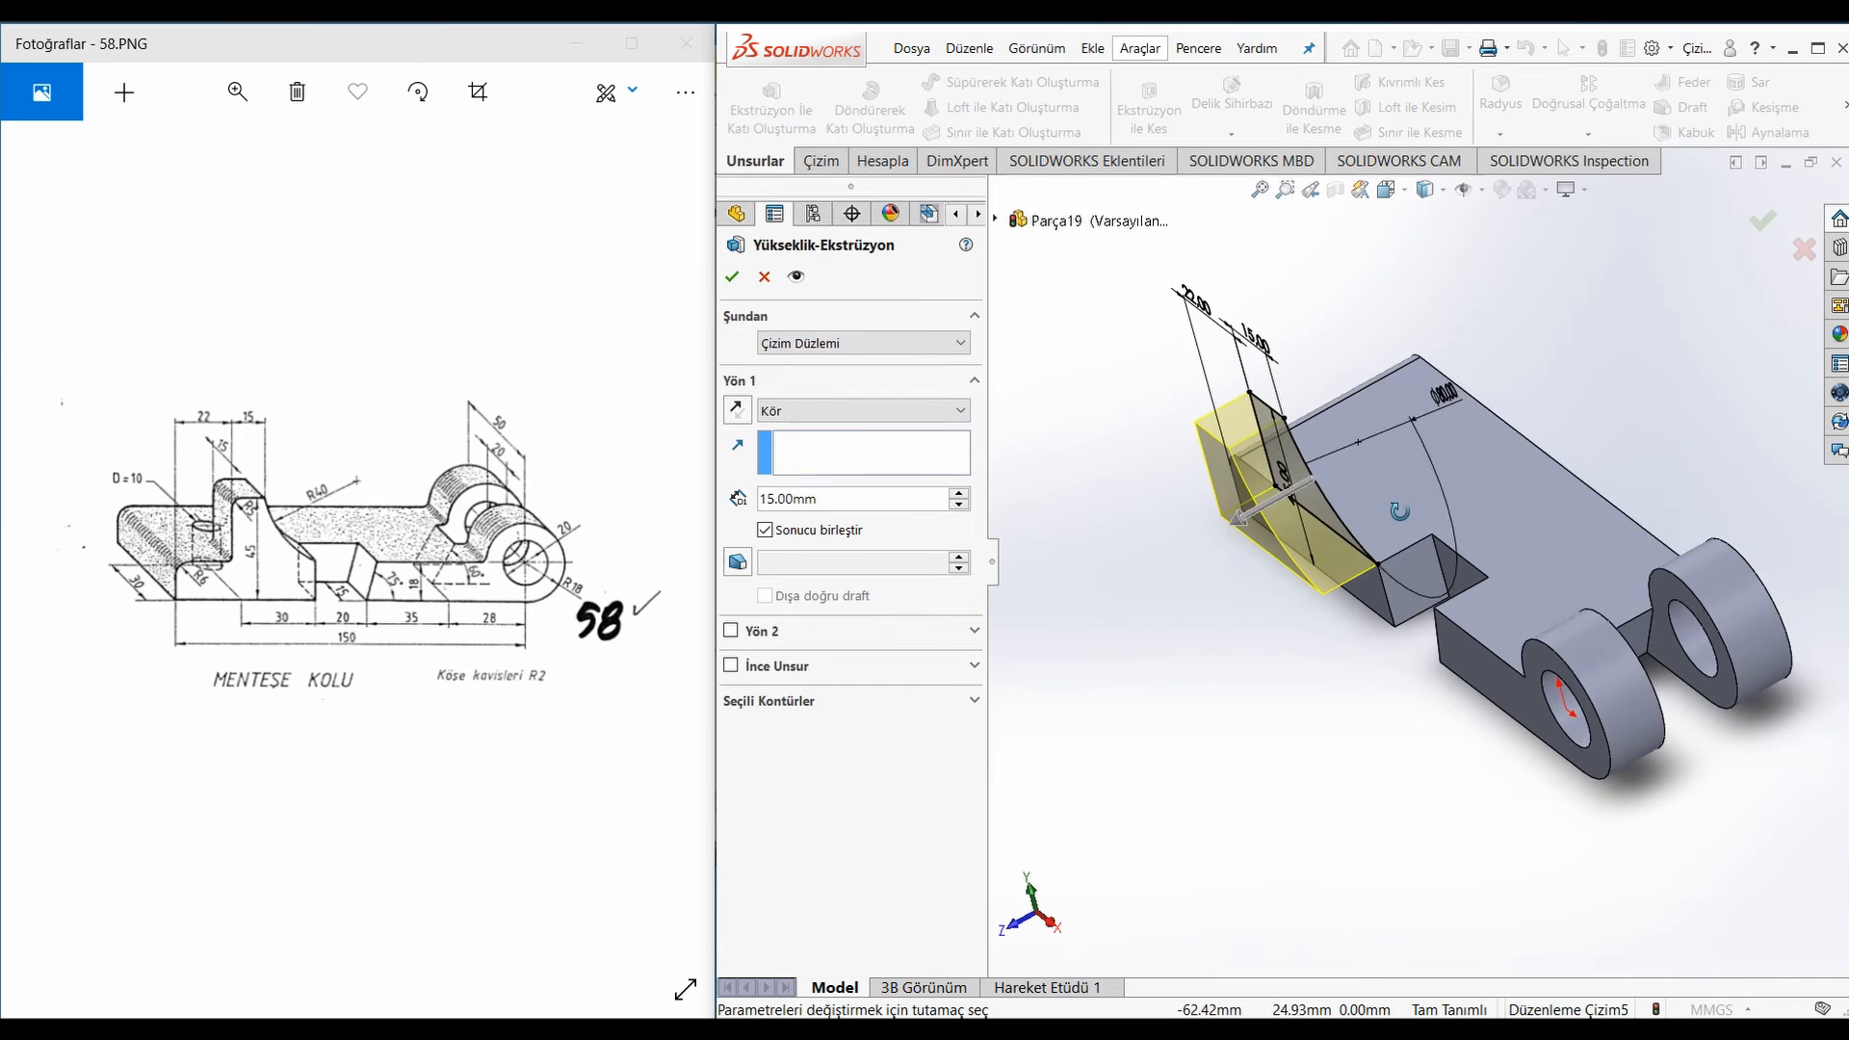
{"action": "left_click", "coordinate": [739, 409]}
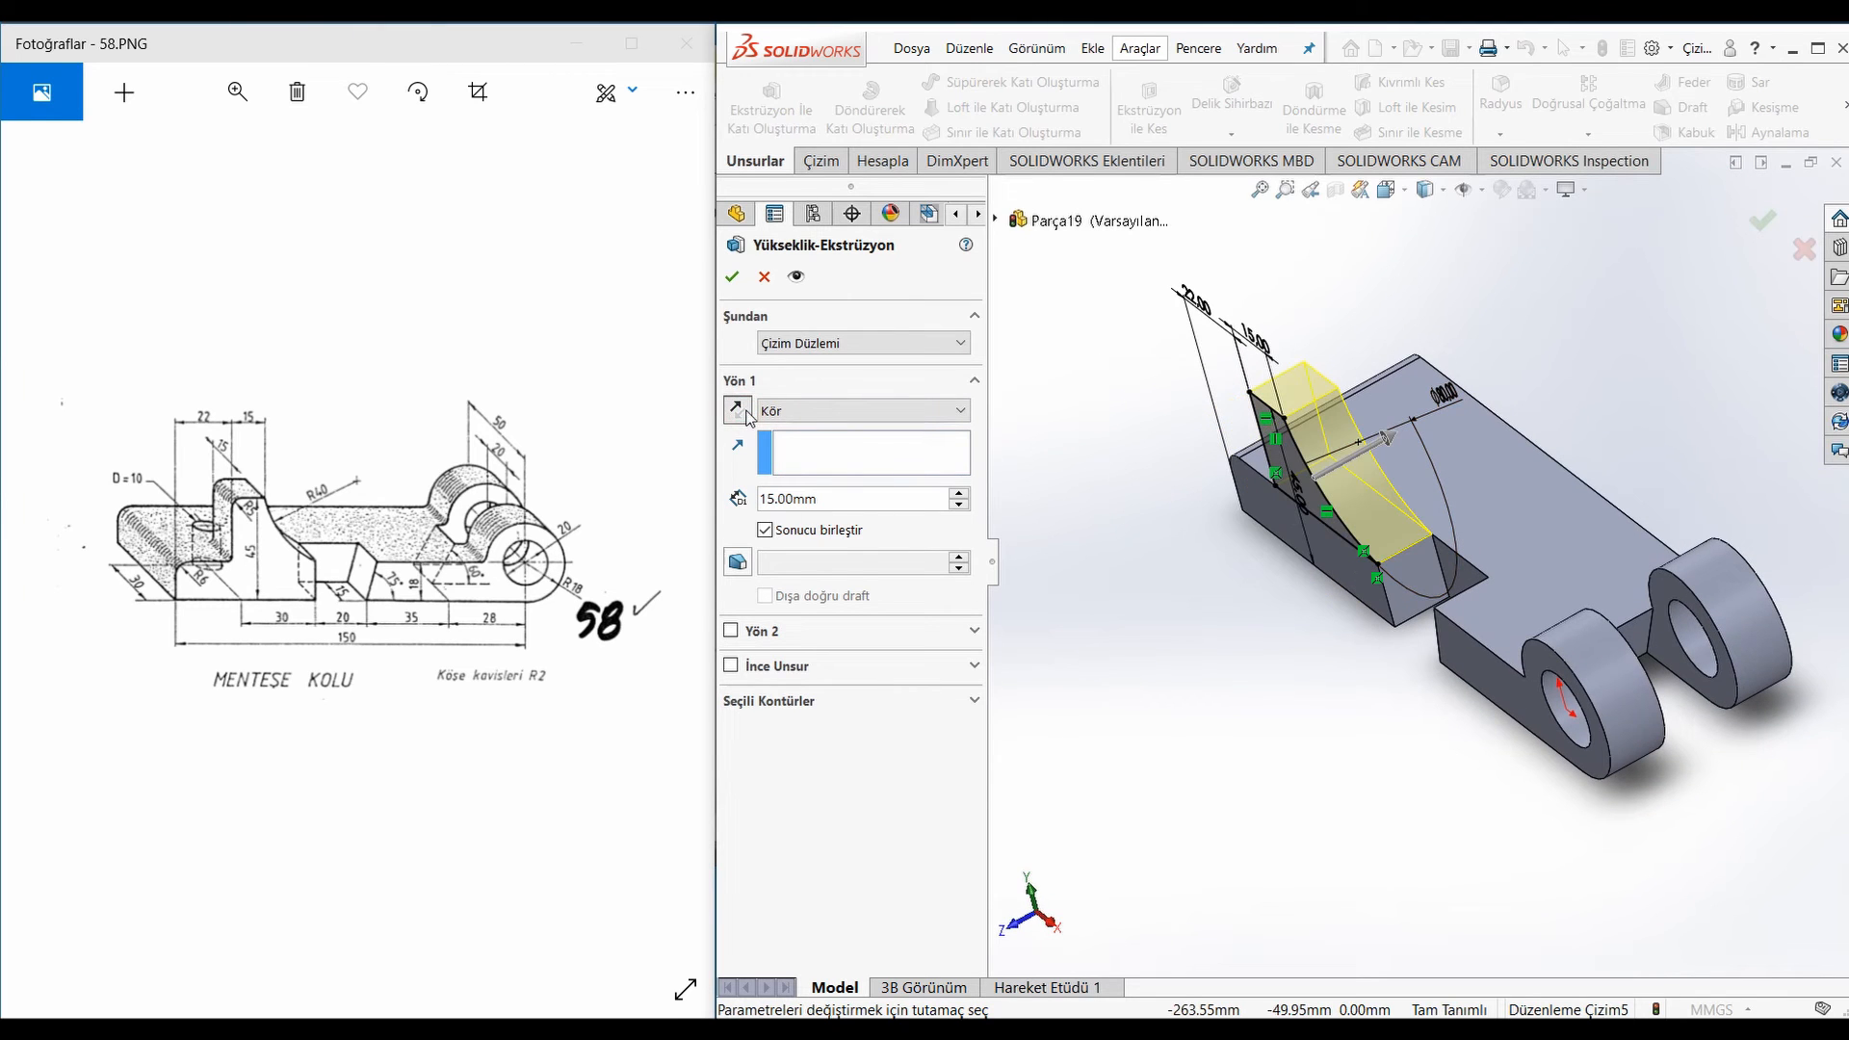
{"action": "left_click", "coordinate": [741, 280]}
Start a new sketch on the arm's large top face, viewed face-on
{"action": "middle_click_drag", "start_coordinate": [1172, 610], "coordinate": [1515, 680]}
{"action": "left_click", "coordinate": [1403, 495]}
{"action": "left_click", "coordinate": [1493, 437]}
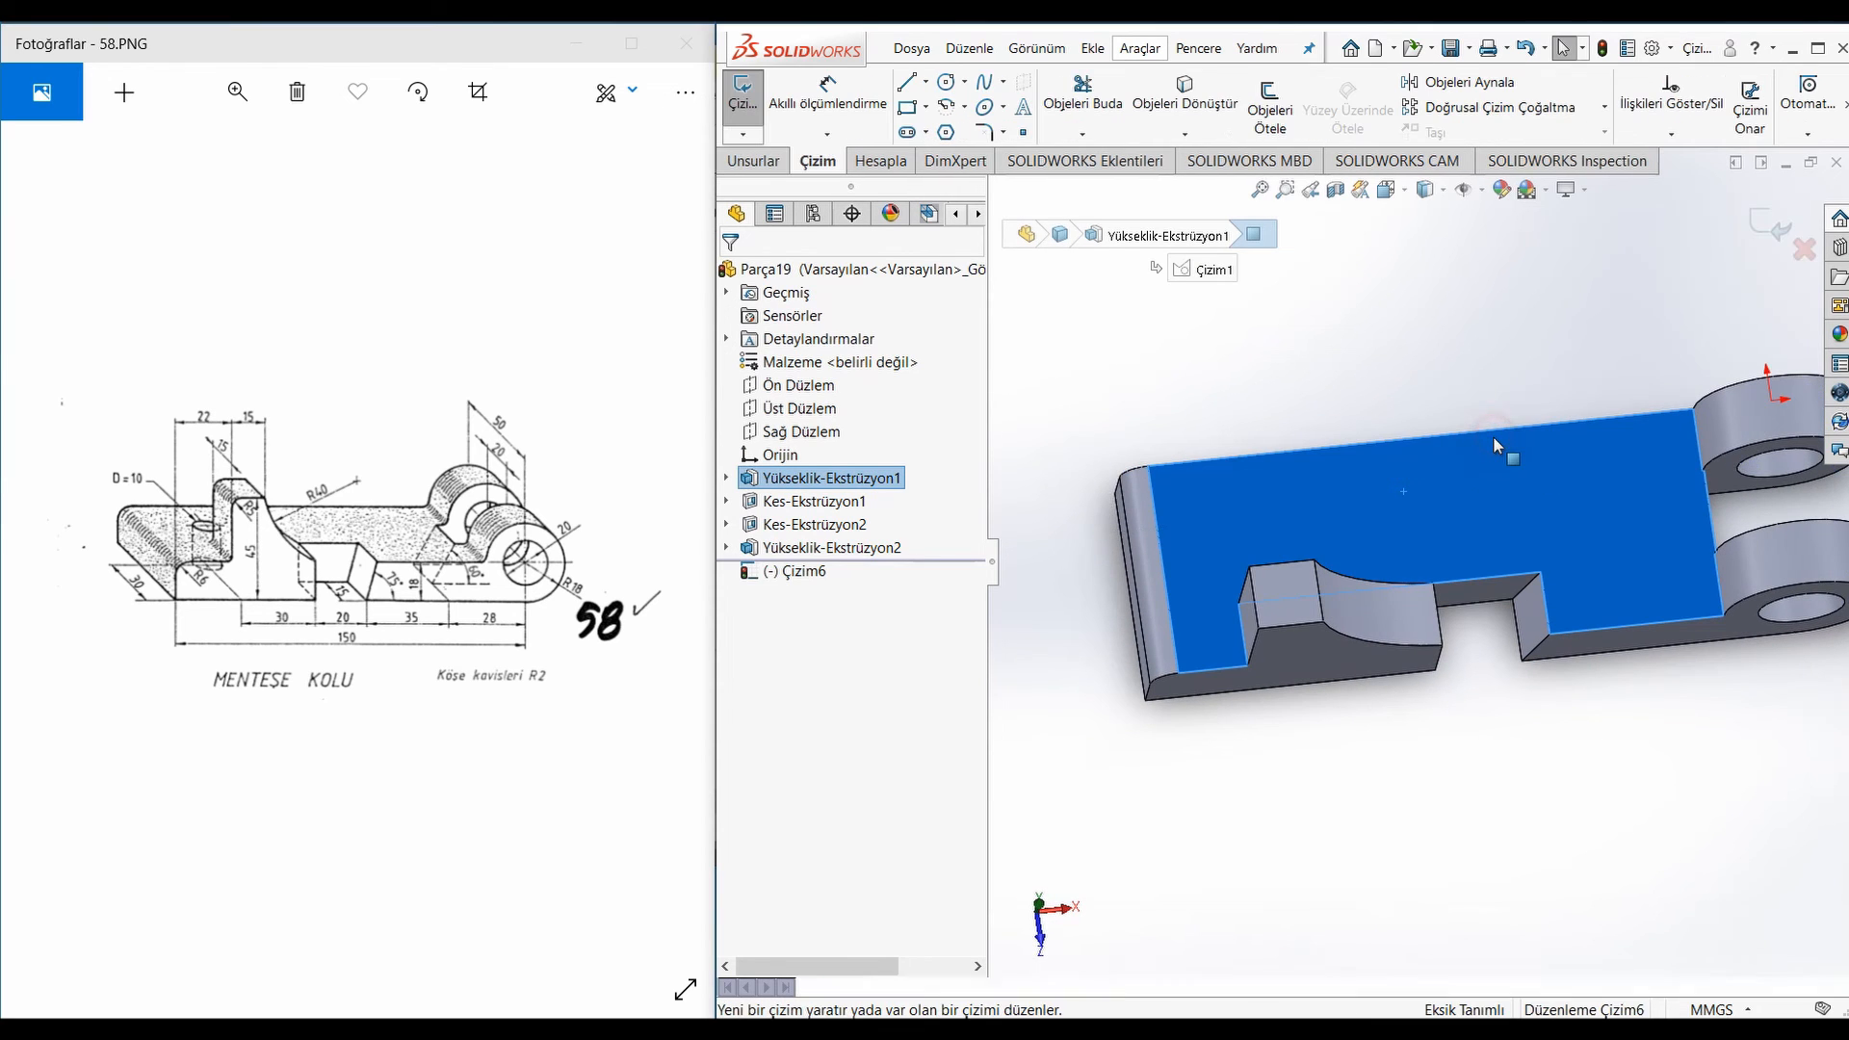
{"action": "key", "text": "ctrl+8"}
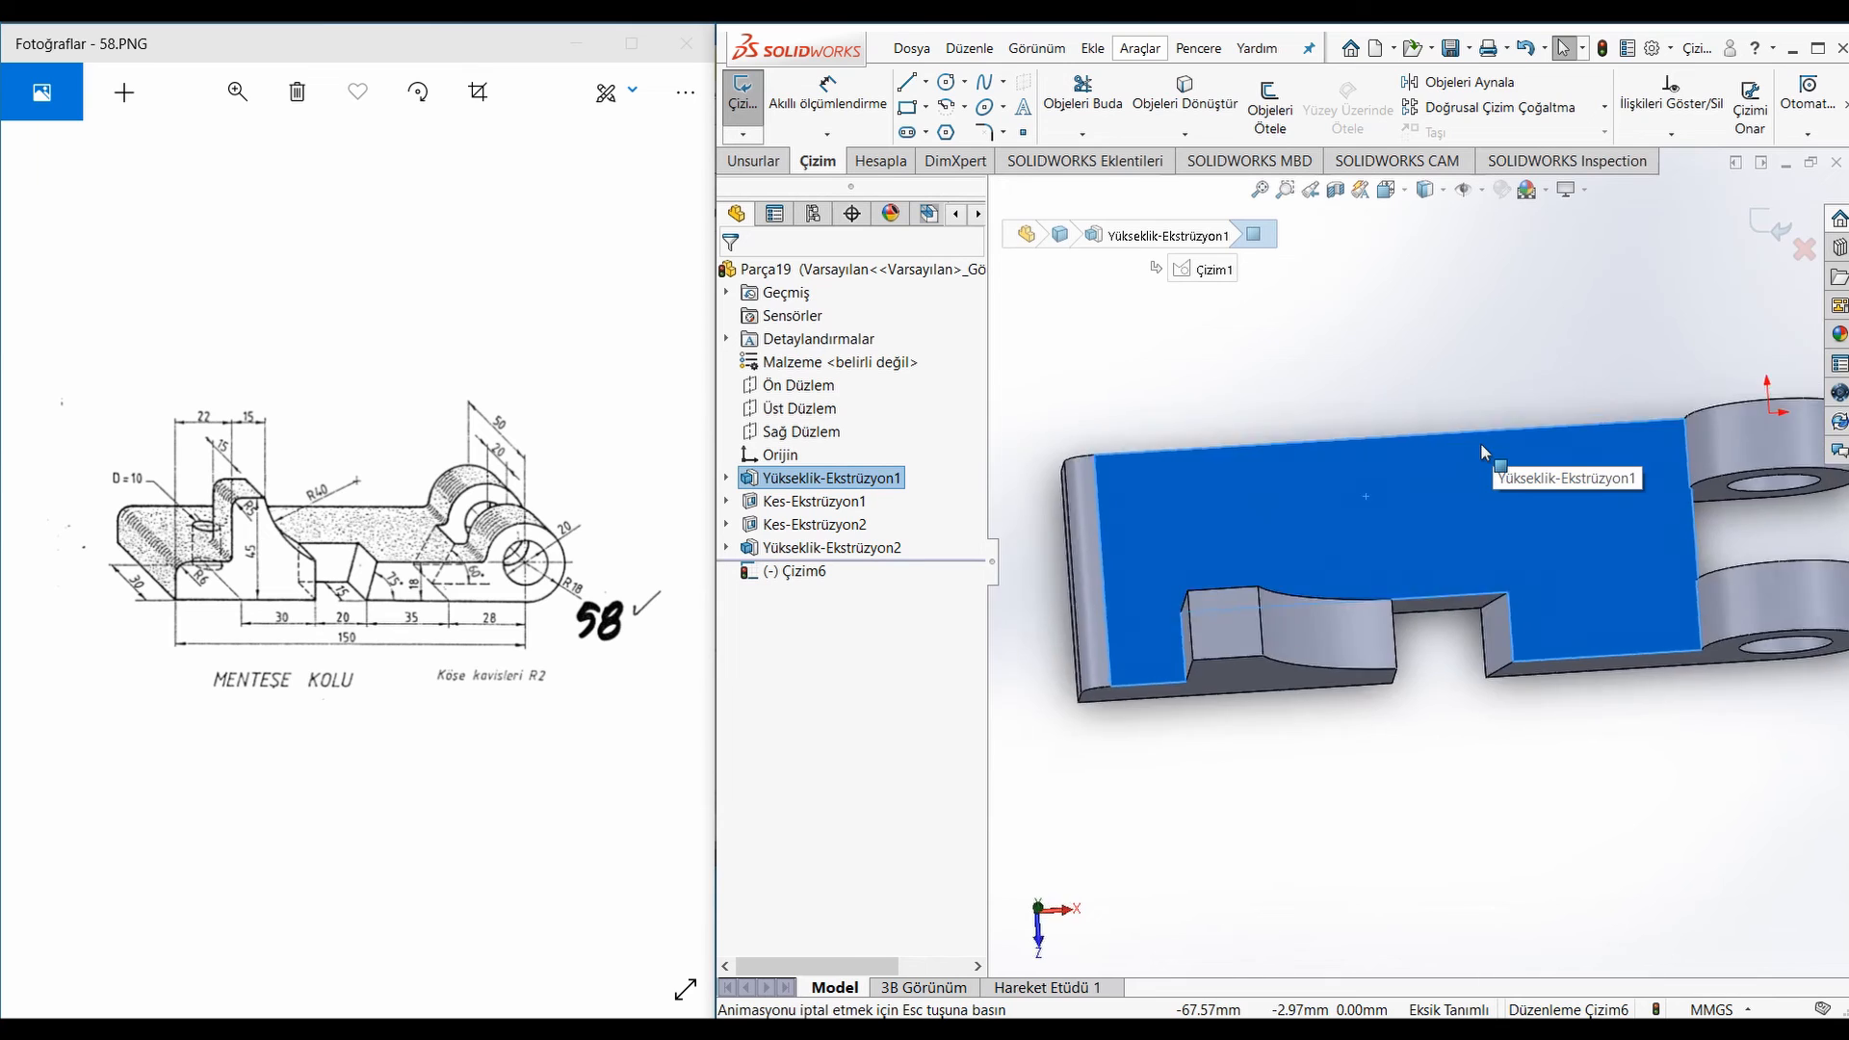
{"action": "scroll", "coordinate": [1146, 545], "scroll_direction": "up", "scroll_amount": 1}
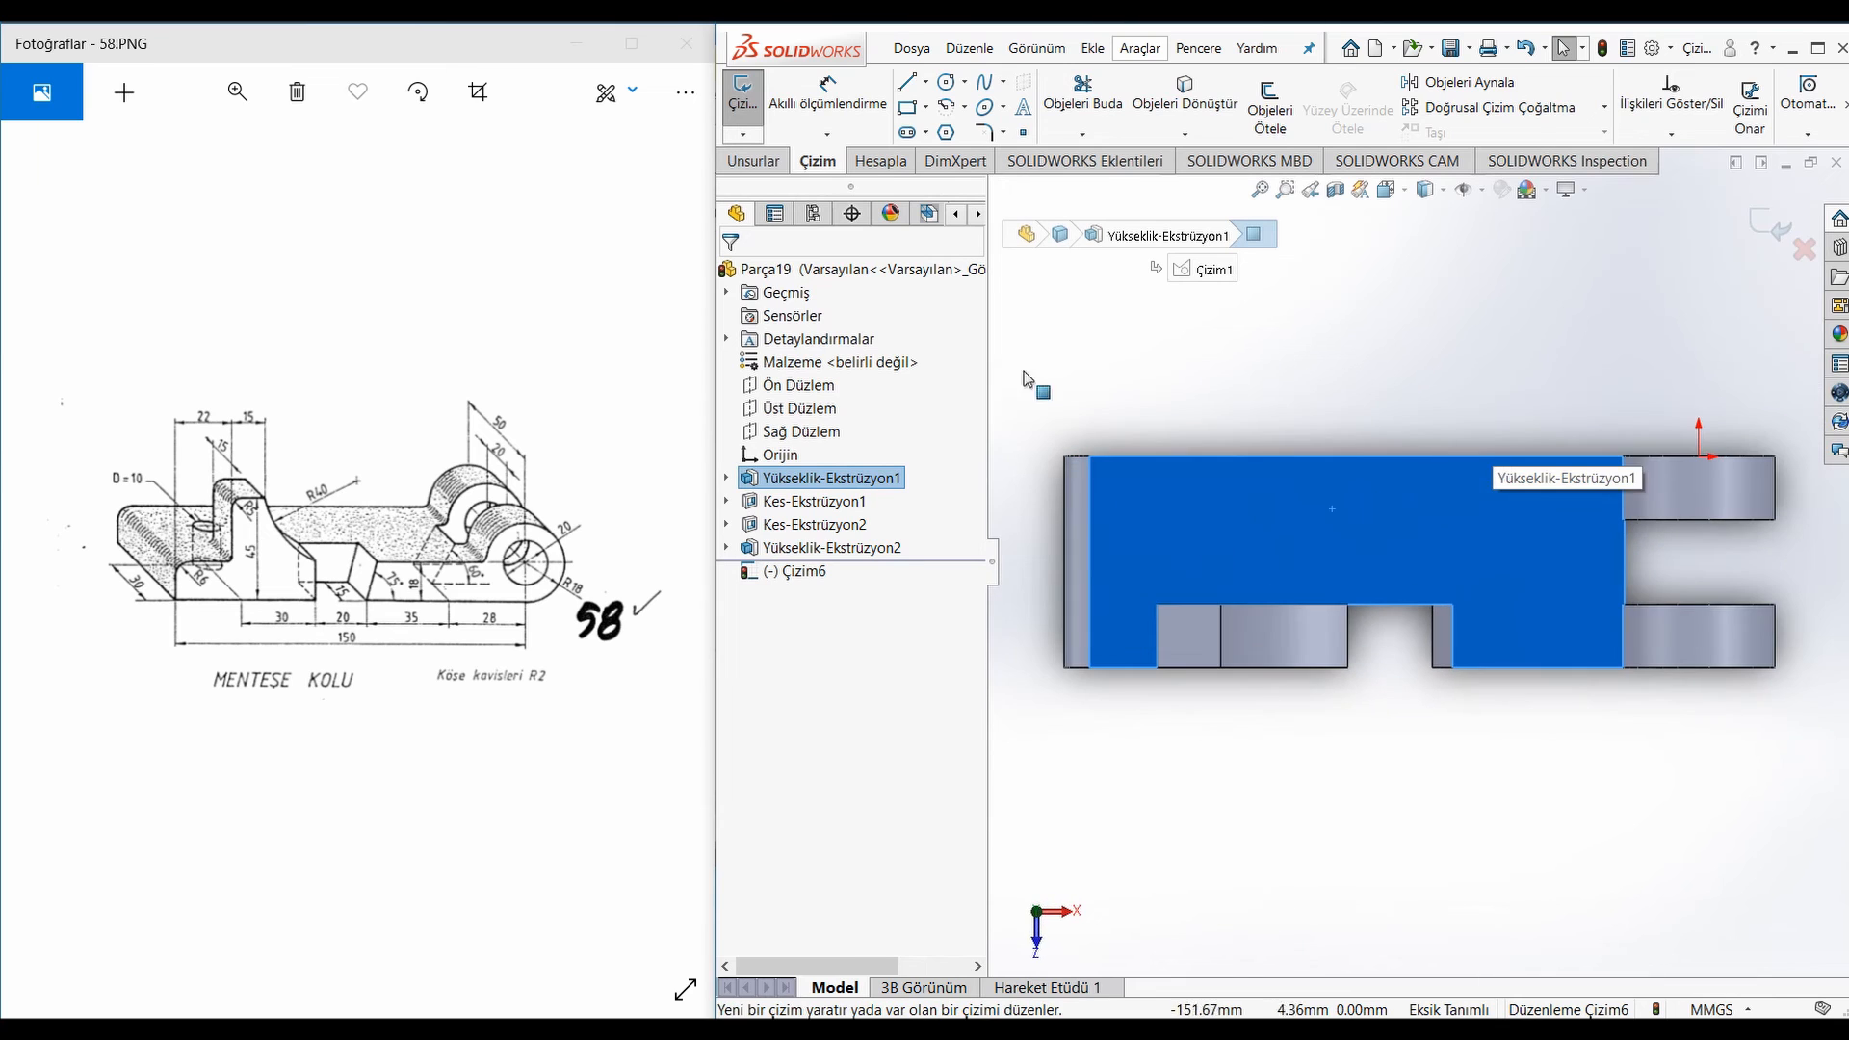
Sketch a circle on the top face behind the lug and set its diameter to 10 mm
{"action": "left_click", "coordinate": [956, 84]}
{"action": "left_click", "coordinate": [1177, 519]}
{"action": "left_click", "coordinate": [1197, 558]}
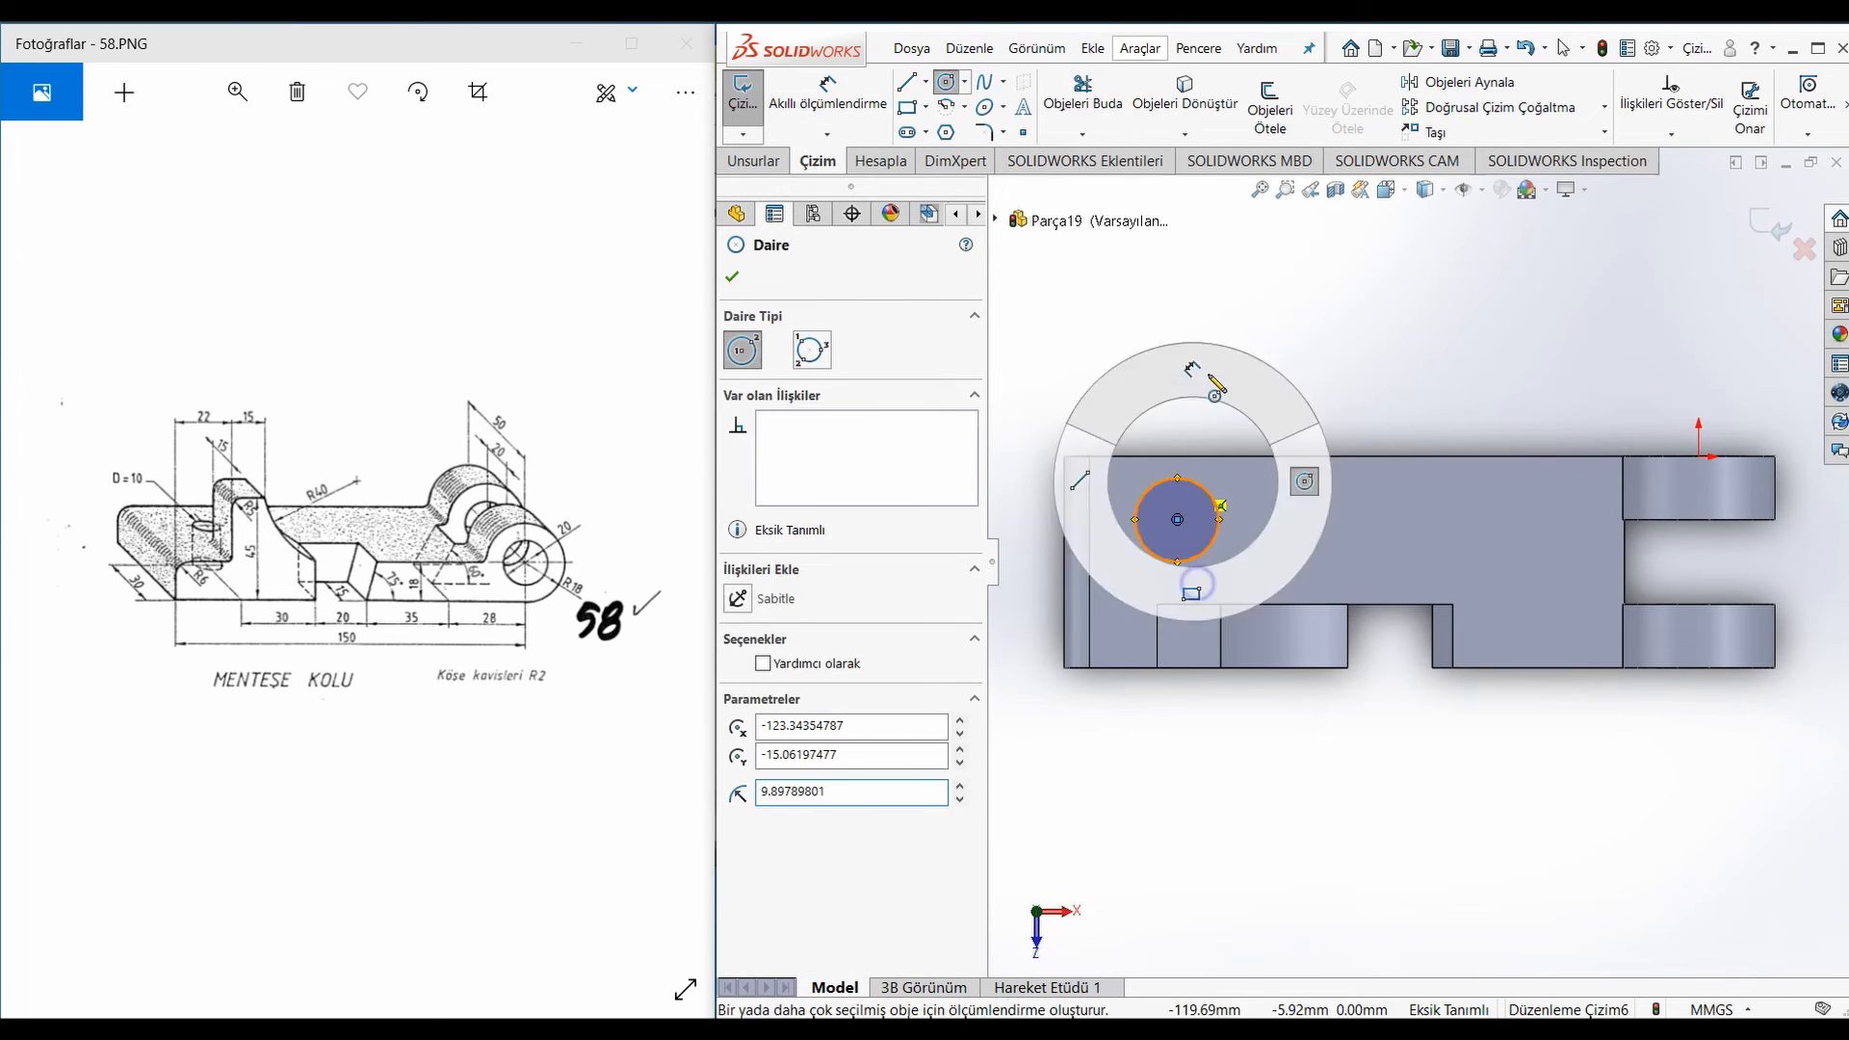
{"action": "right_click_drag", "start_coordinate": [1197, 583], "coordinate": [1203, 400]}
{"action": "left_click", "coordinate": [1210, 492]}
{"action": "left_click", "coordinate": [1315, 370]}
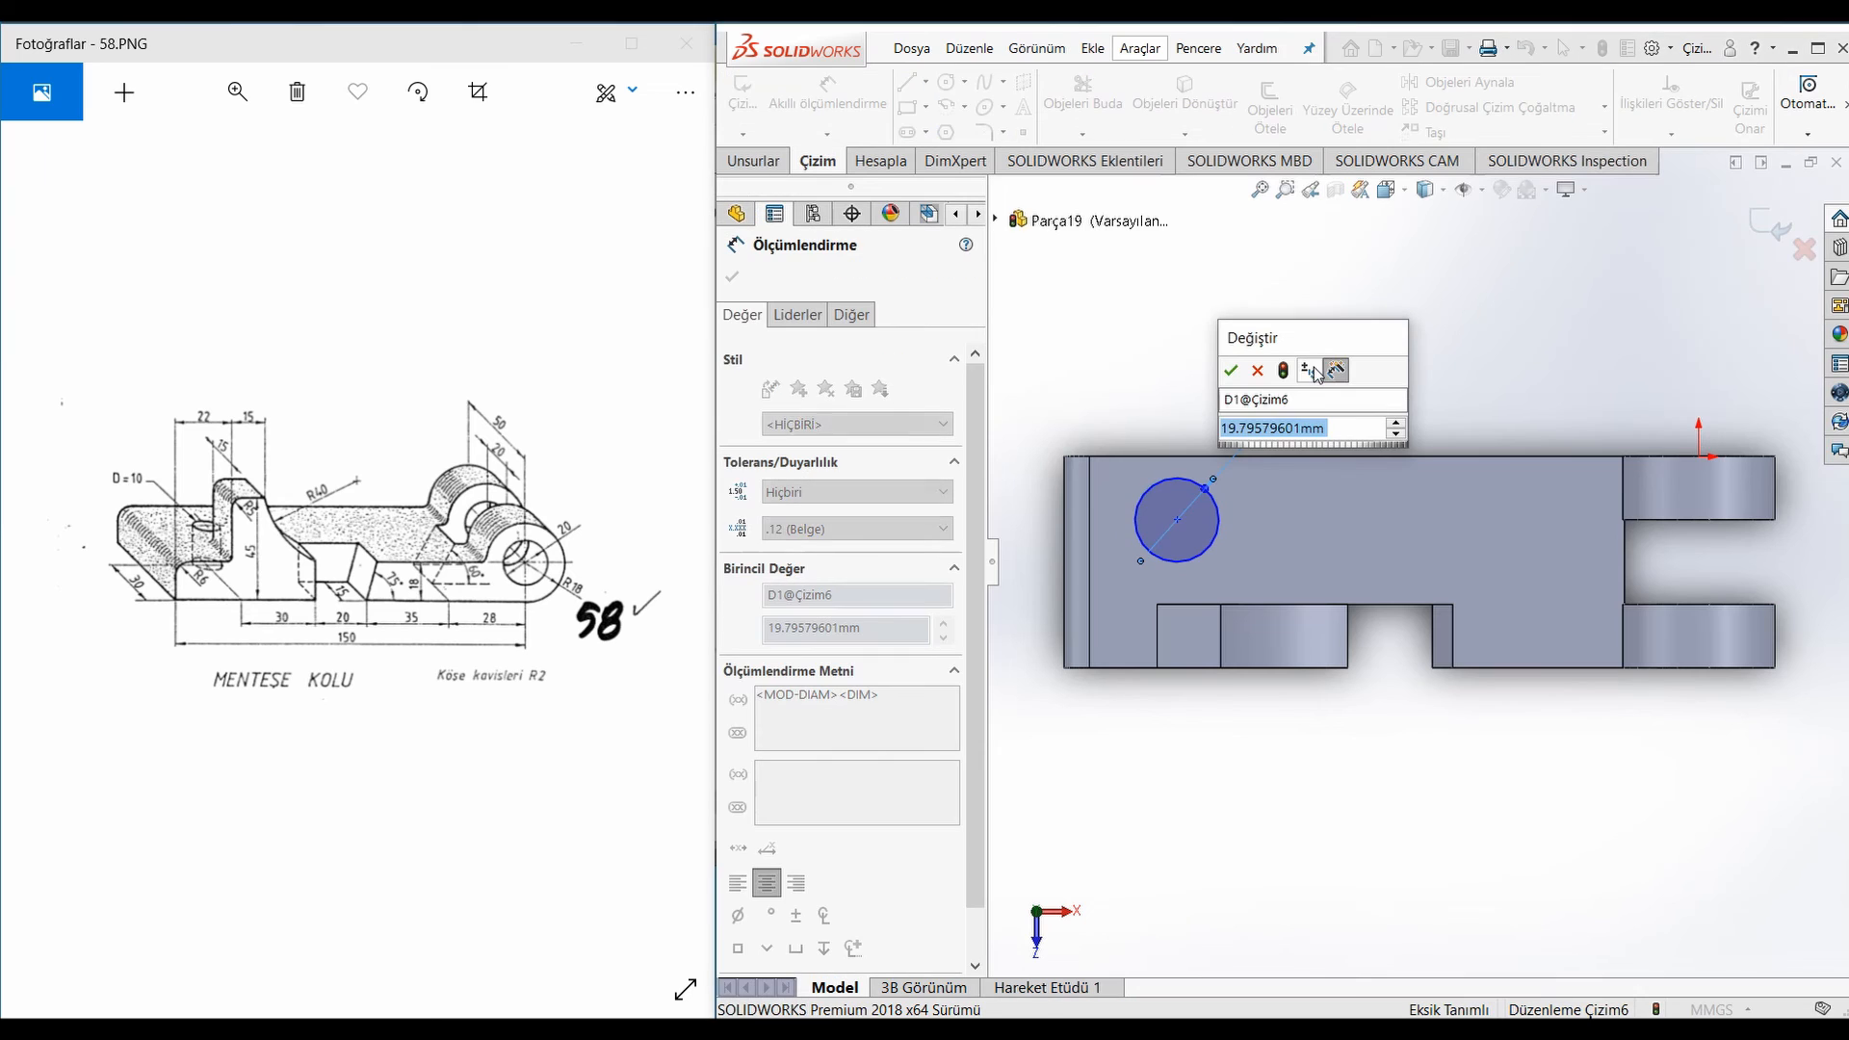
{"action": "type", "text": "10"}
{"action": "key", "text": "Return"}
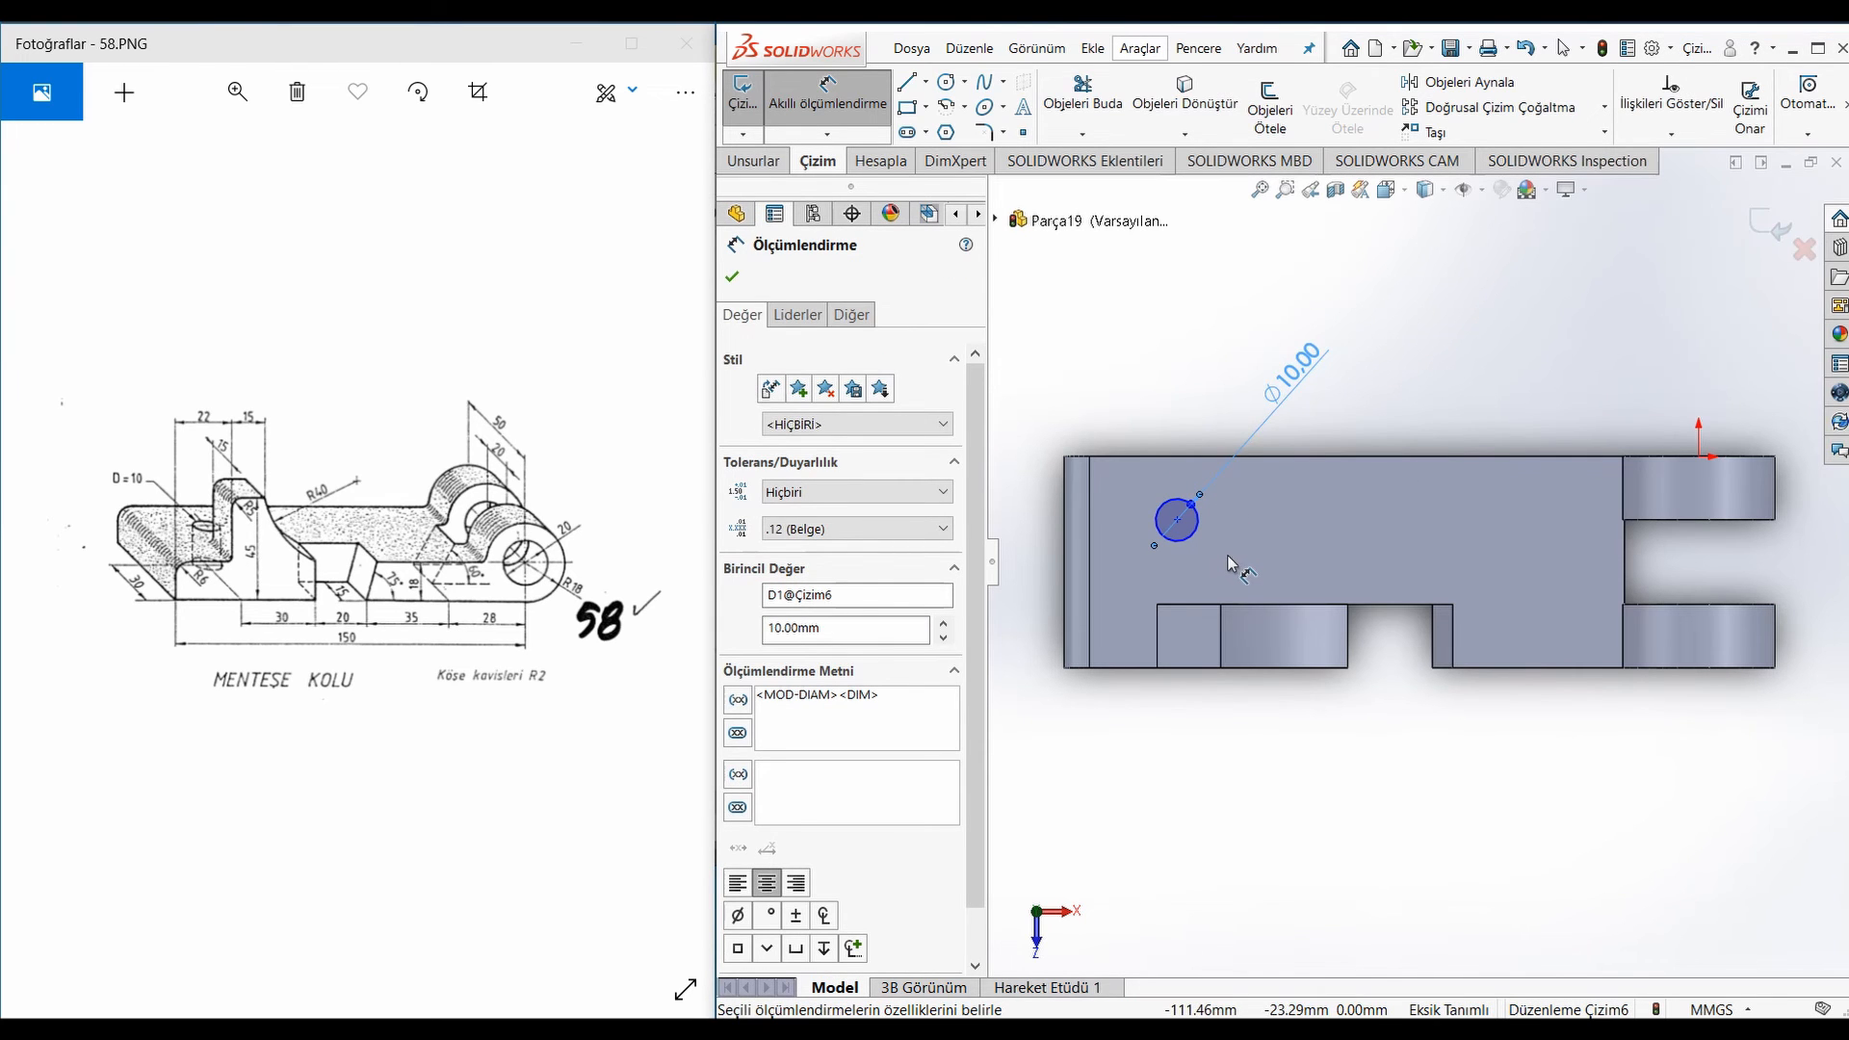
Dimension the circle 30 mm lengthwise from the notch-side end edge of the lug
{"action": "left_click", "coordinate": [1190, 535]}
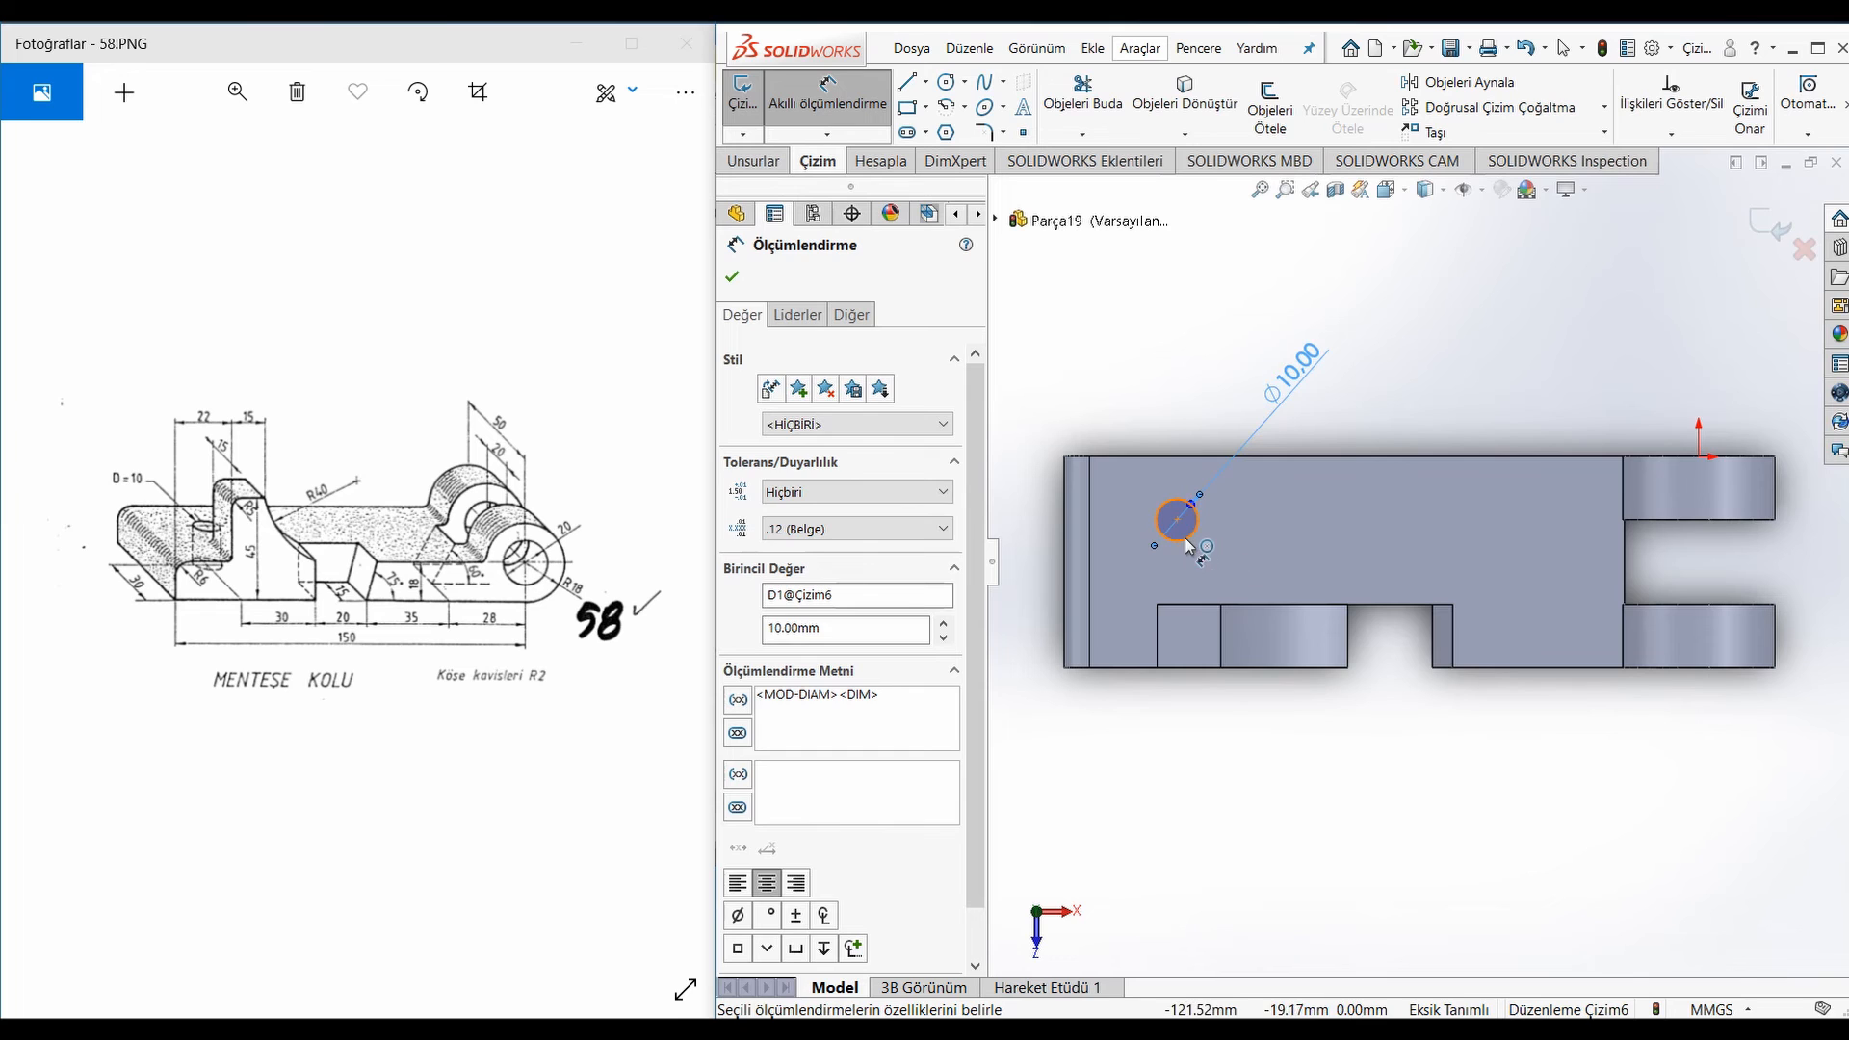
{"action": "left_click", "coordinate": [1348, 640]}
{"action": "left_click", "coordinate": [1306, 750]}
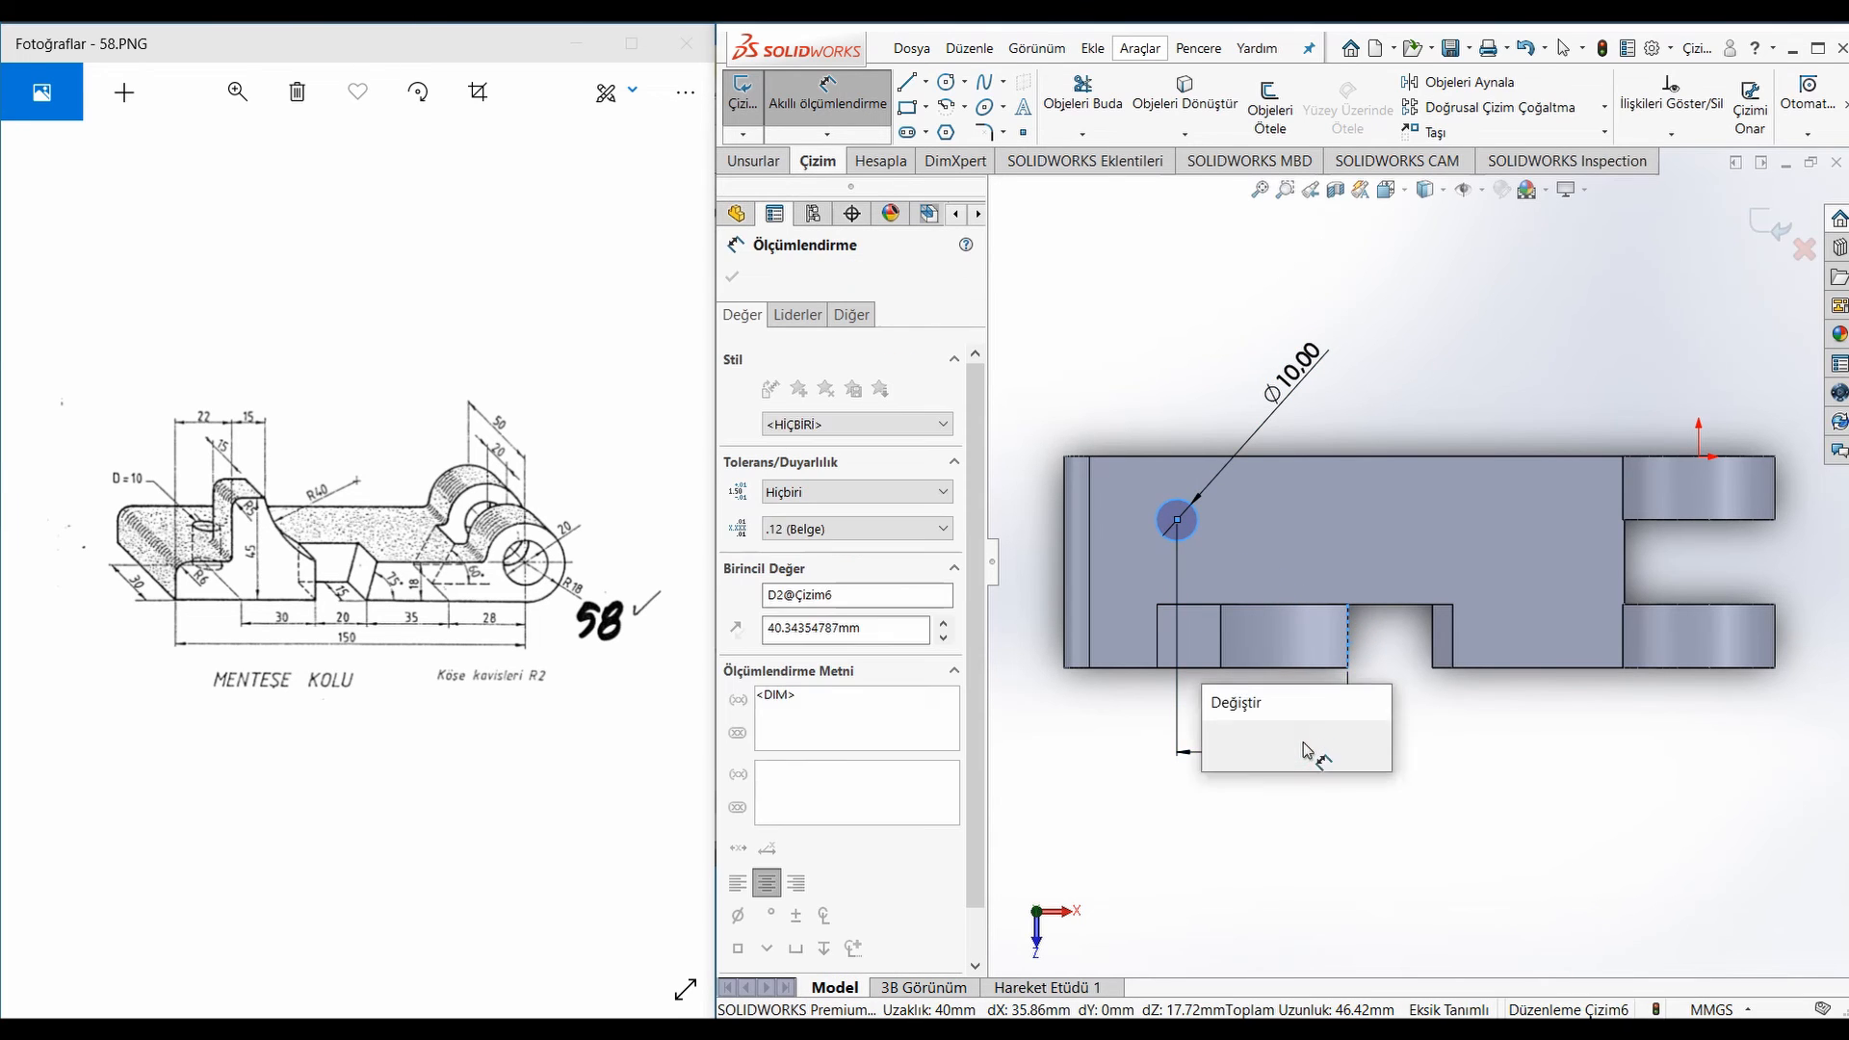
{"action": "type", "text": "30"}
{"action": "key", "text": "Return"}
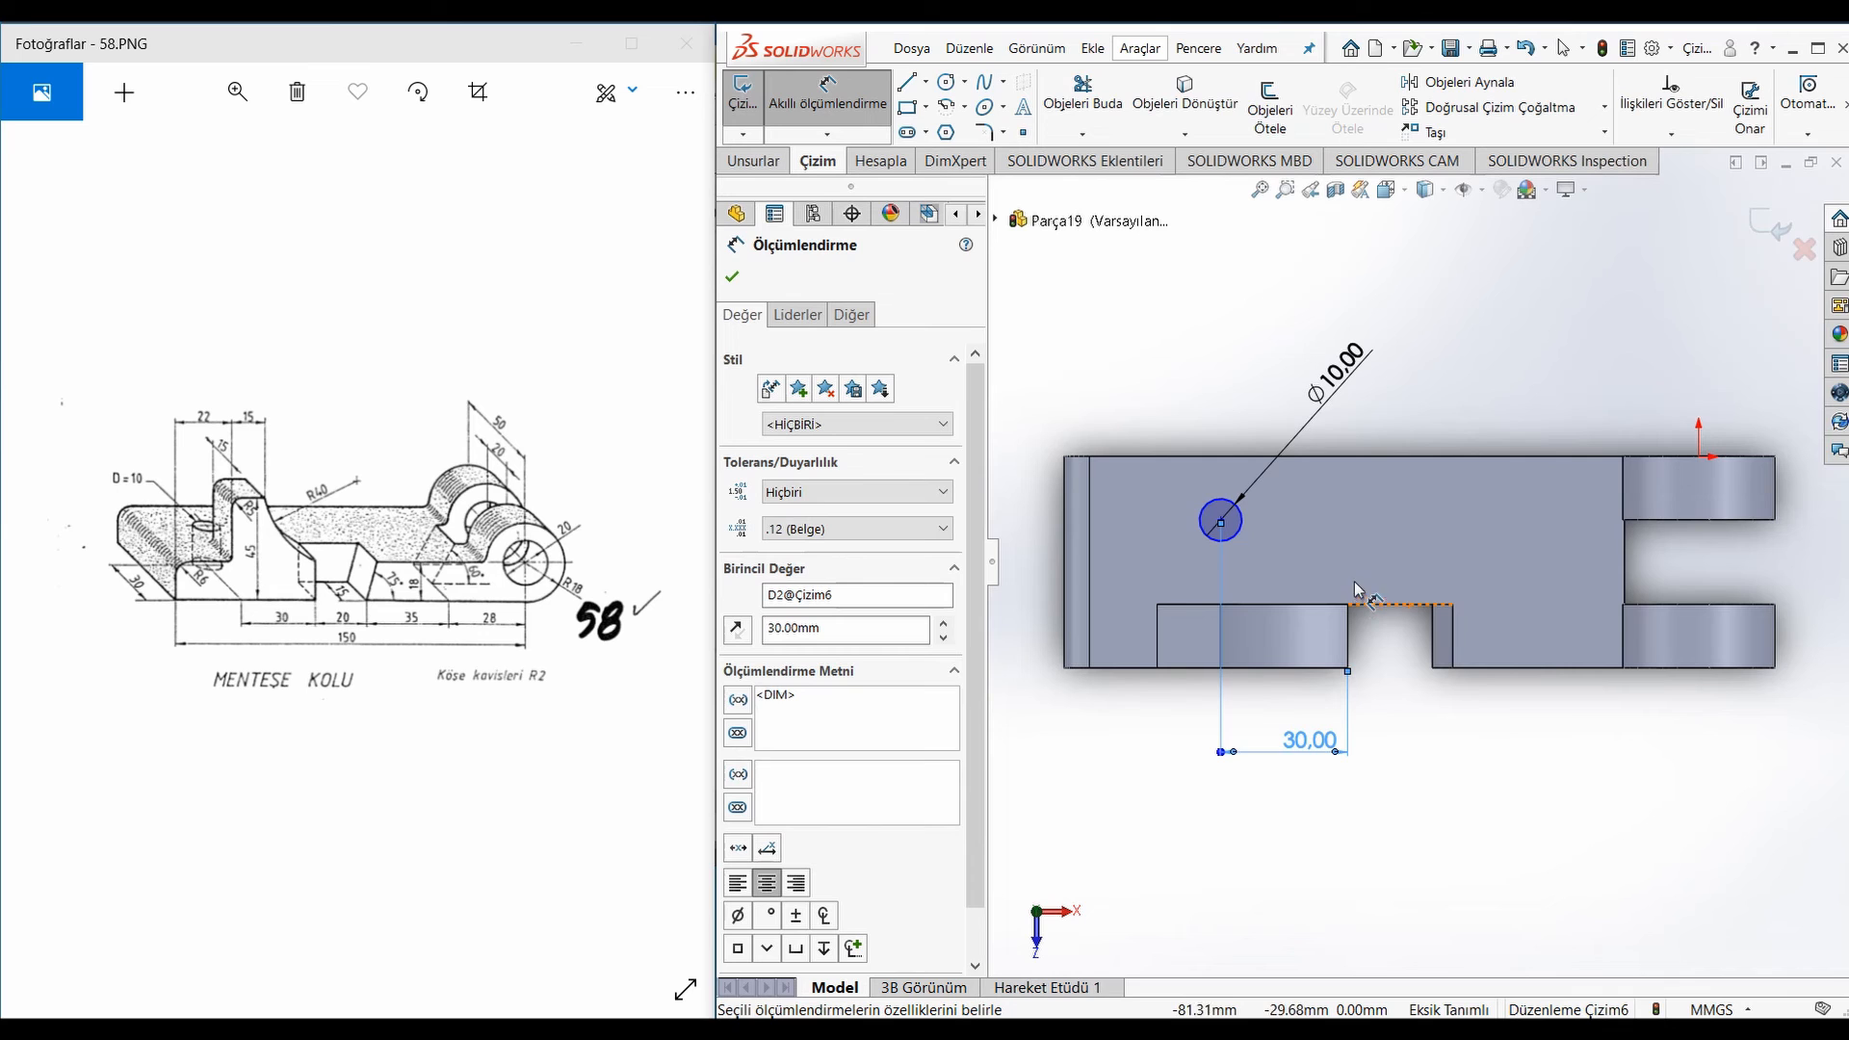
Dimension the circle's center 30 mm from the arm's long edge on the lug side
{"action": "left_click", "coordinate": [1206, 539]}
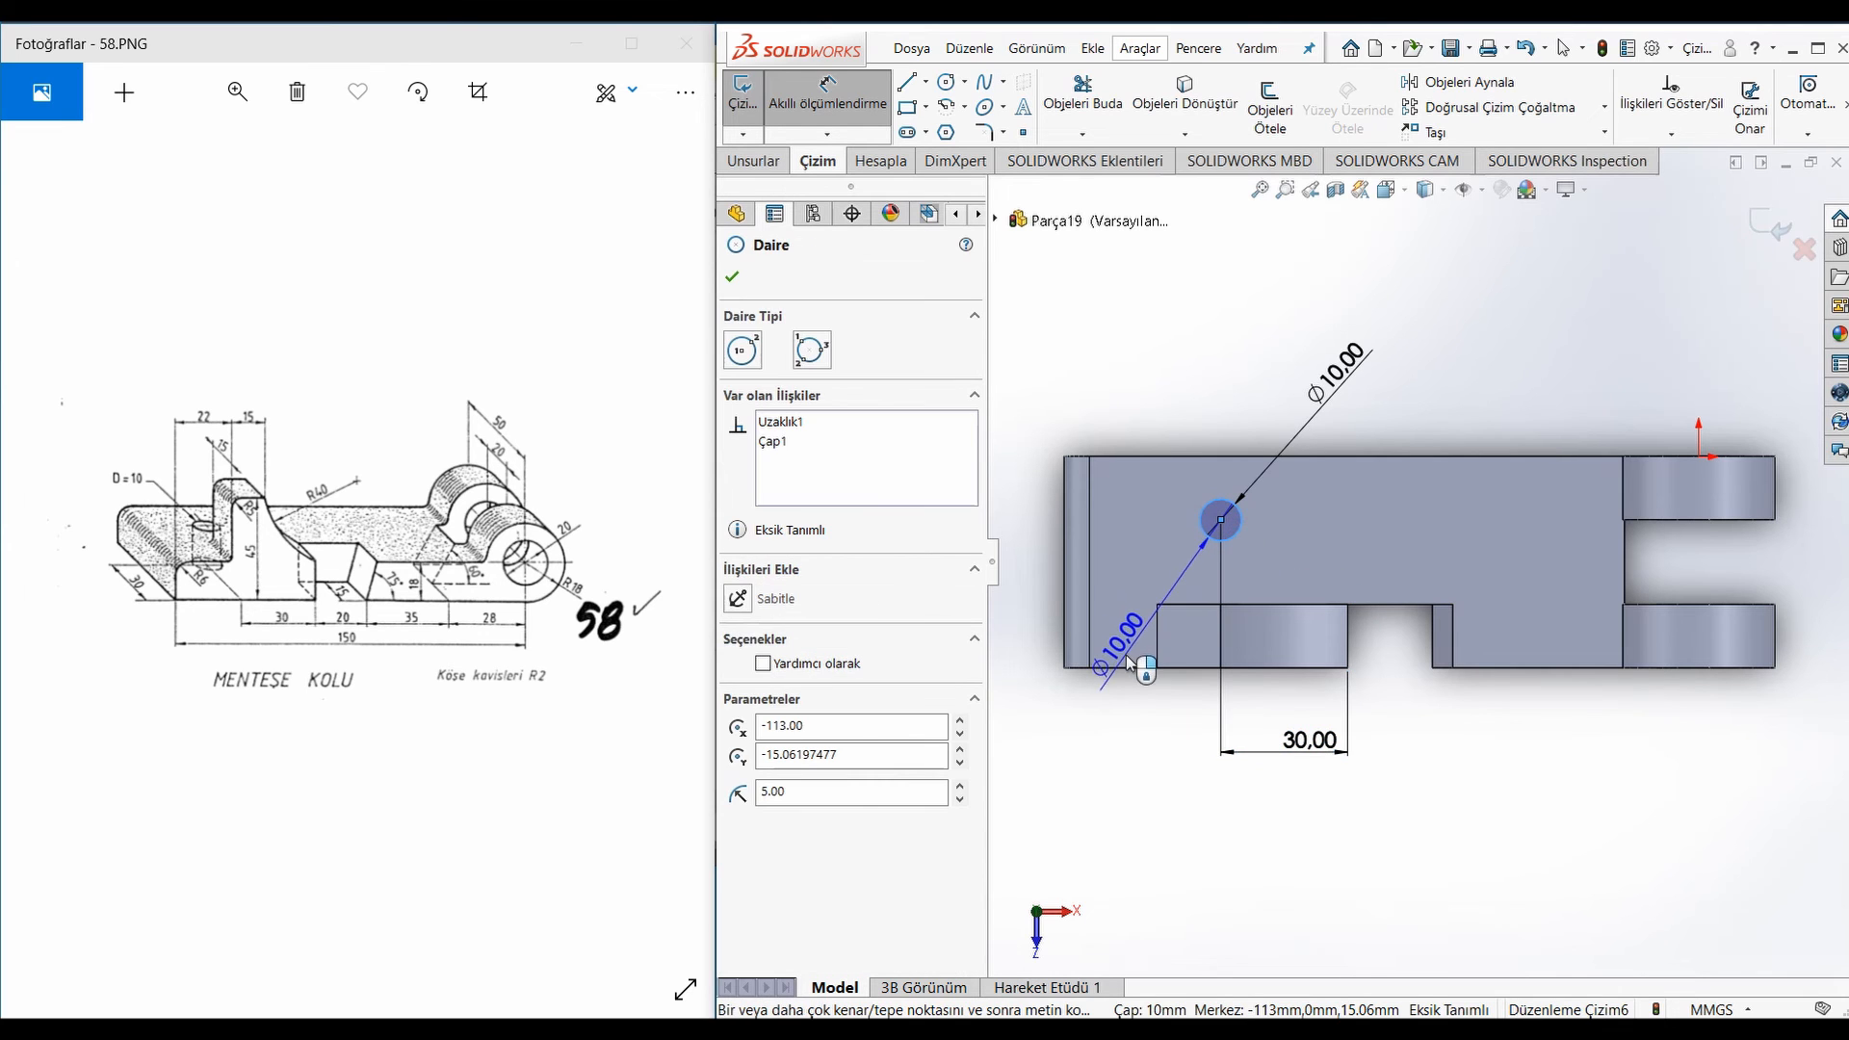
{"action": "left_click", "coordinate": [1129, 677]}
{"action": "left_click", "coordinate": [1122, 587]}
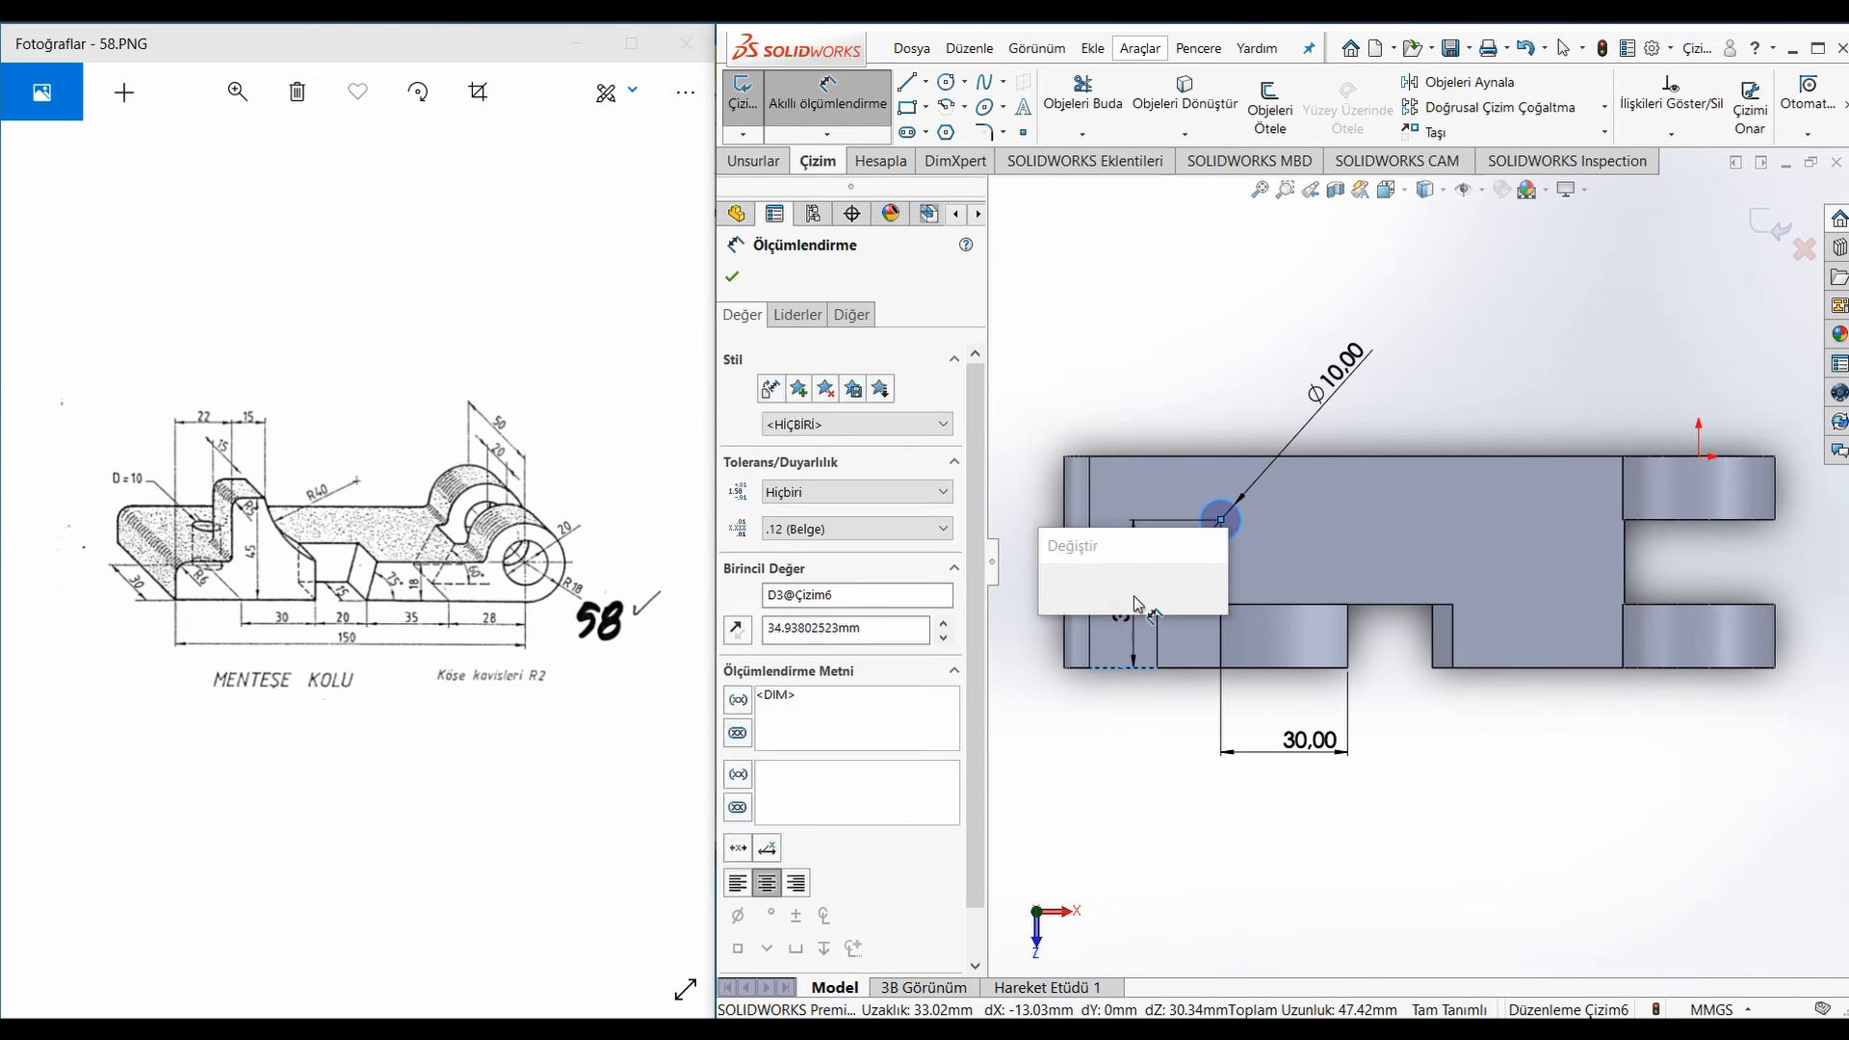
{"action": "type", "text": "30"}
{"action": "key", "text": "Return"}
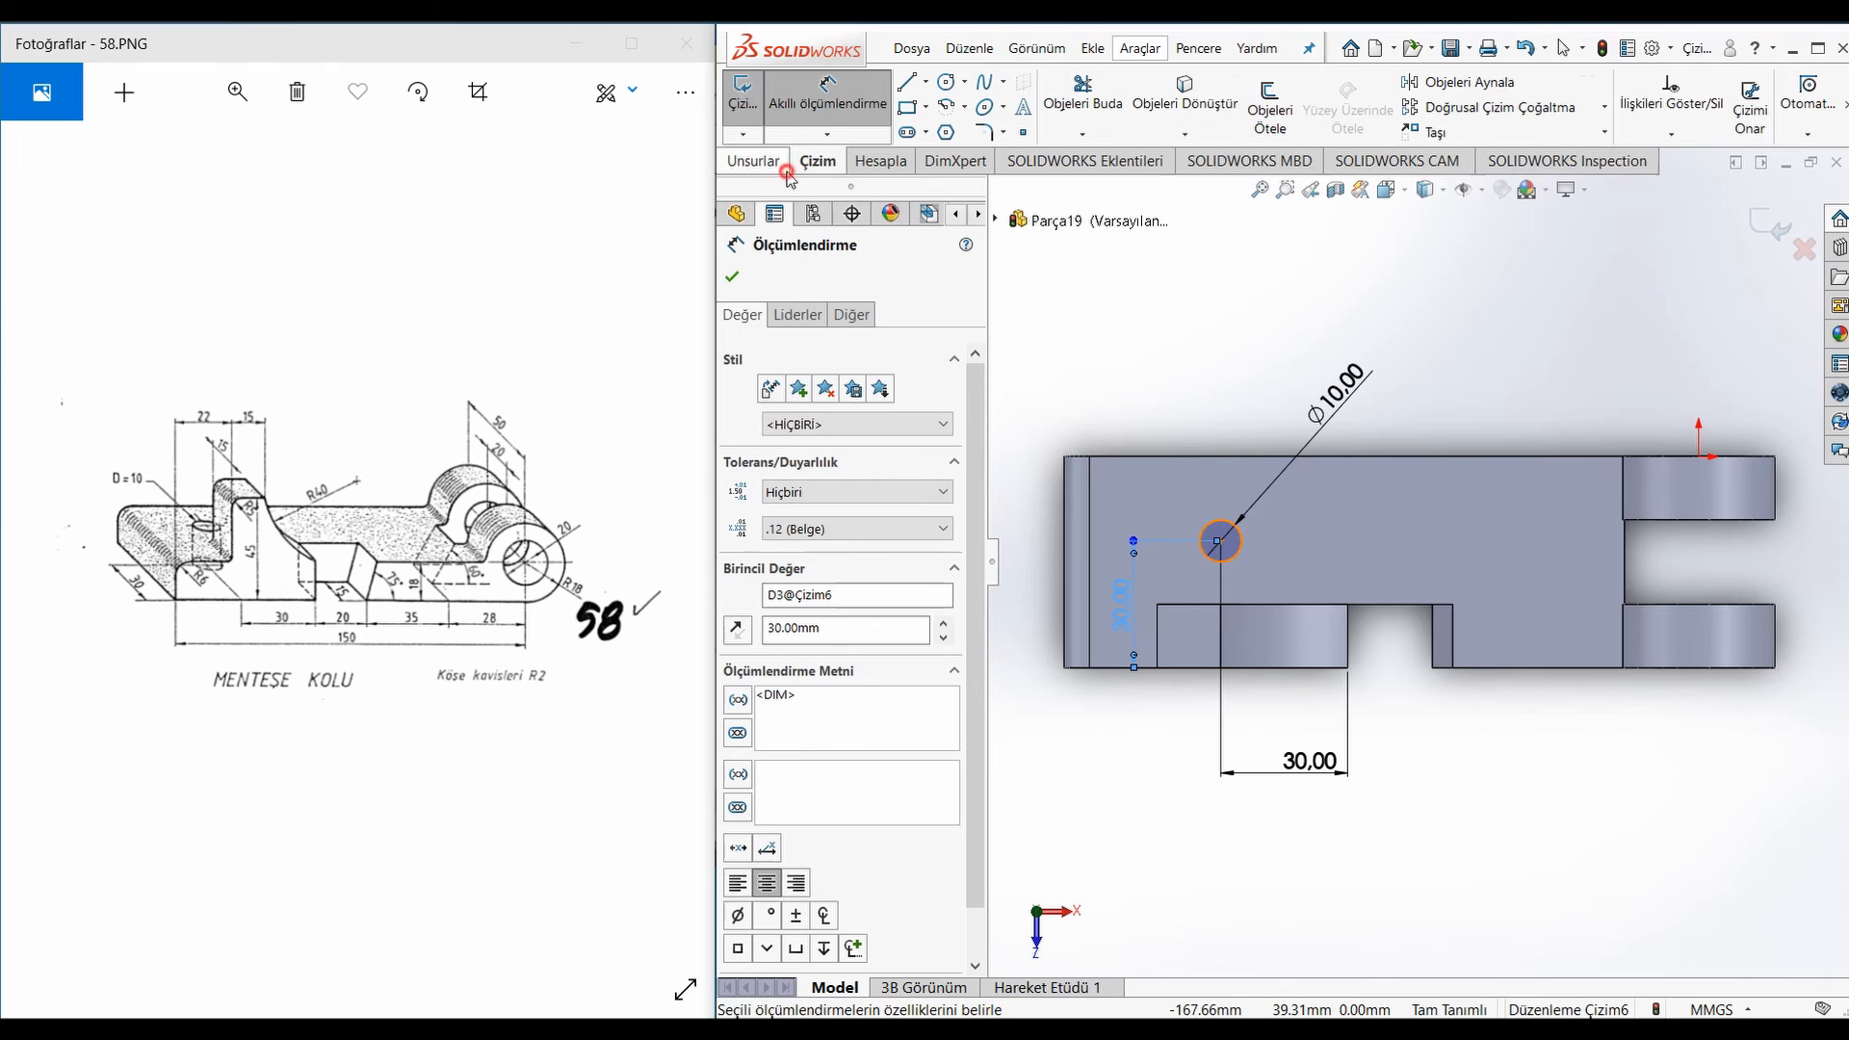
Cut the 10 mm circle through the arm with an extruded cut using the Up To Next end condition
{"action": "left_click", "coordinate": [754, 161]}
{"action": "left_click", "coordinate": [1149, 106]}
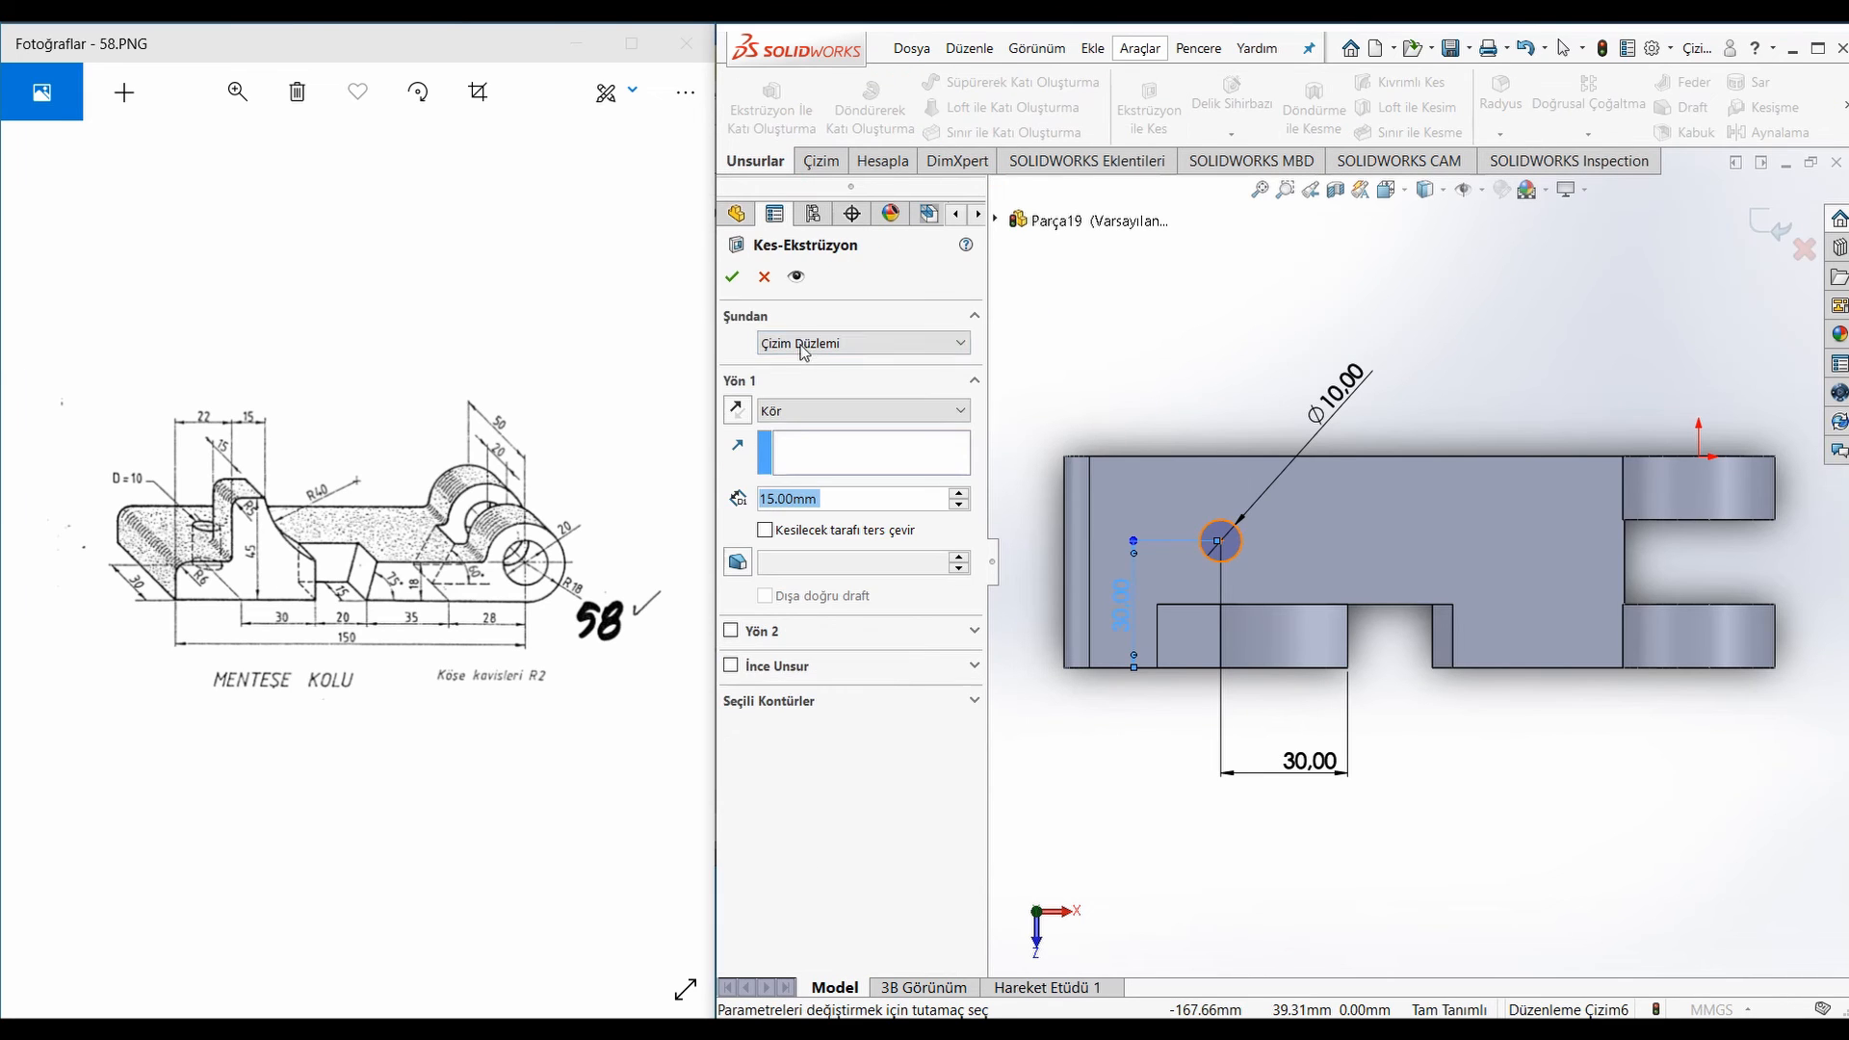
{"action": "left_click", "coordinate": [805, 412]}
{"action": "left_click", "coordinate": [805, 481]}
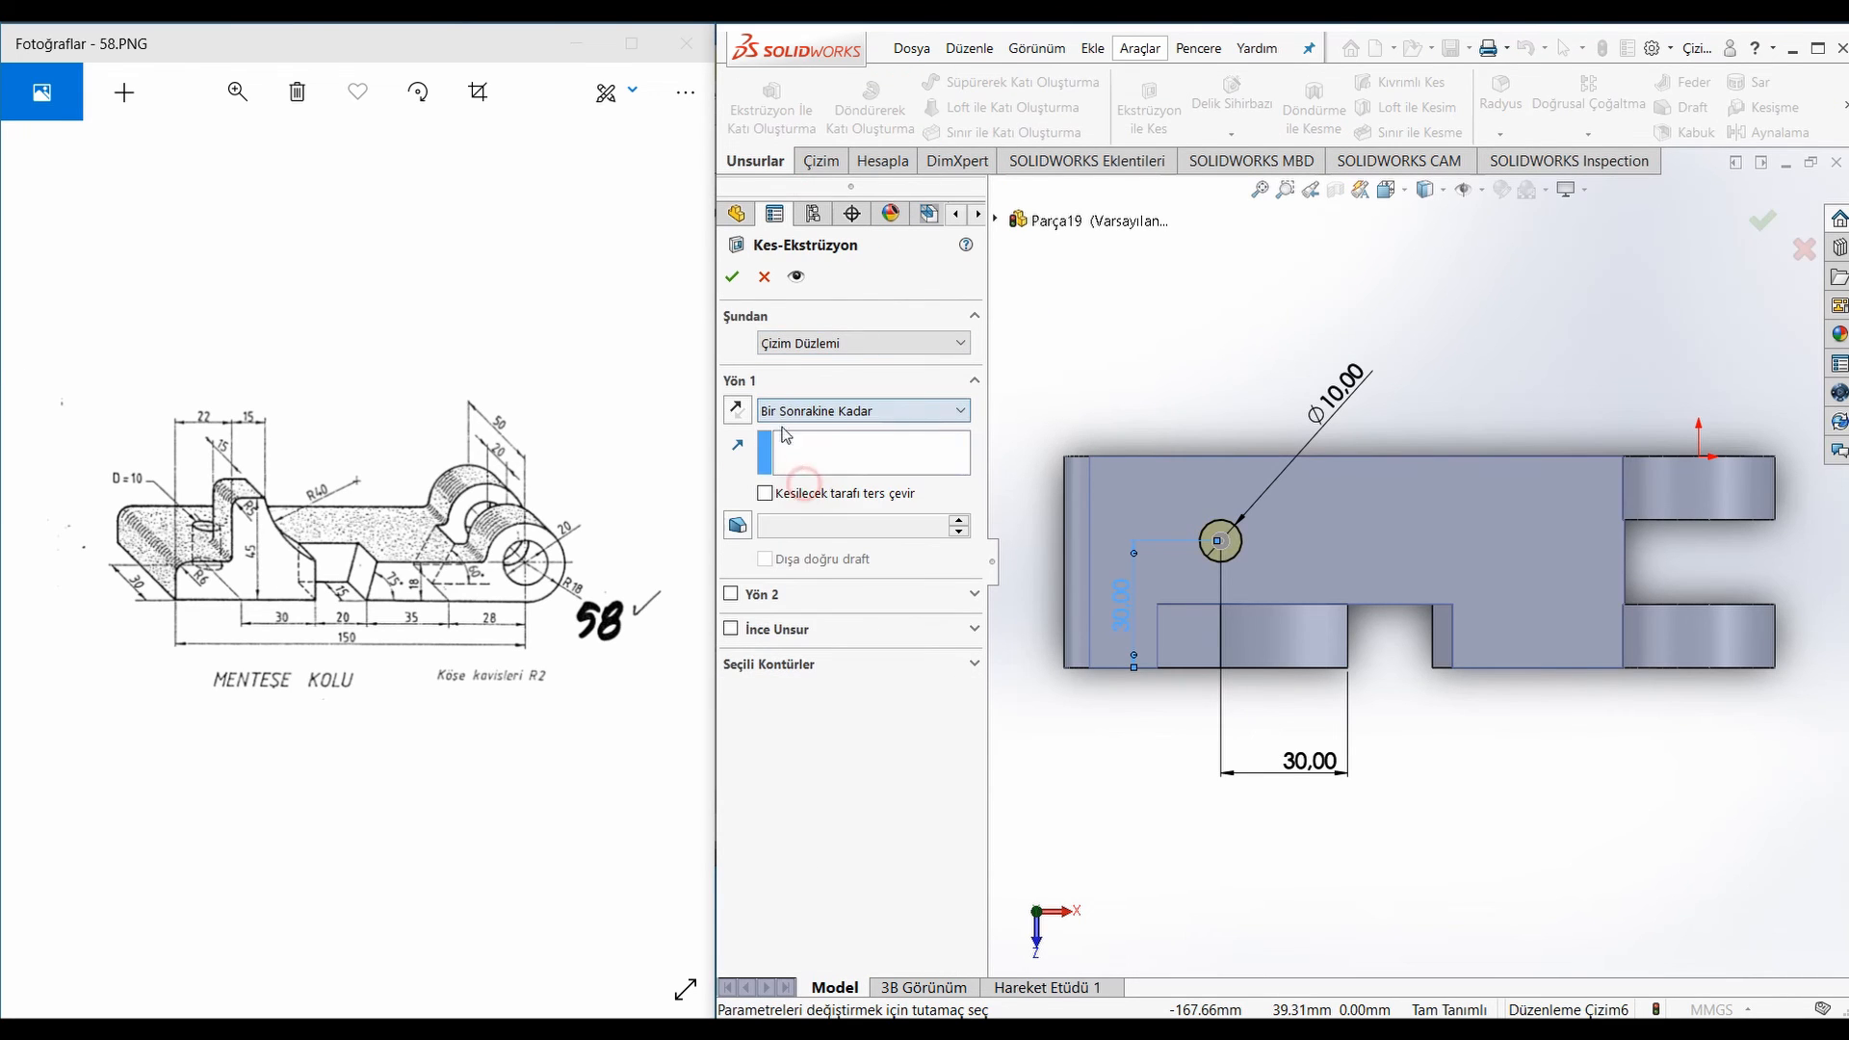
{"action": "left_click", "coordinate": [731, 277]}
Set up a 2 mm fillet on the two edges where the hinge eyes meet the arm's top face
{"action": "scroll", "coordinate": [1460, 693], "scroll_direction": "up", "scroll_amount": 2}
{"action": "middle_click_drag", "start_coordinate": [1461, 693], "coordinate": [1361, 612]}
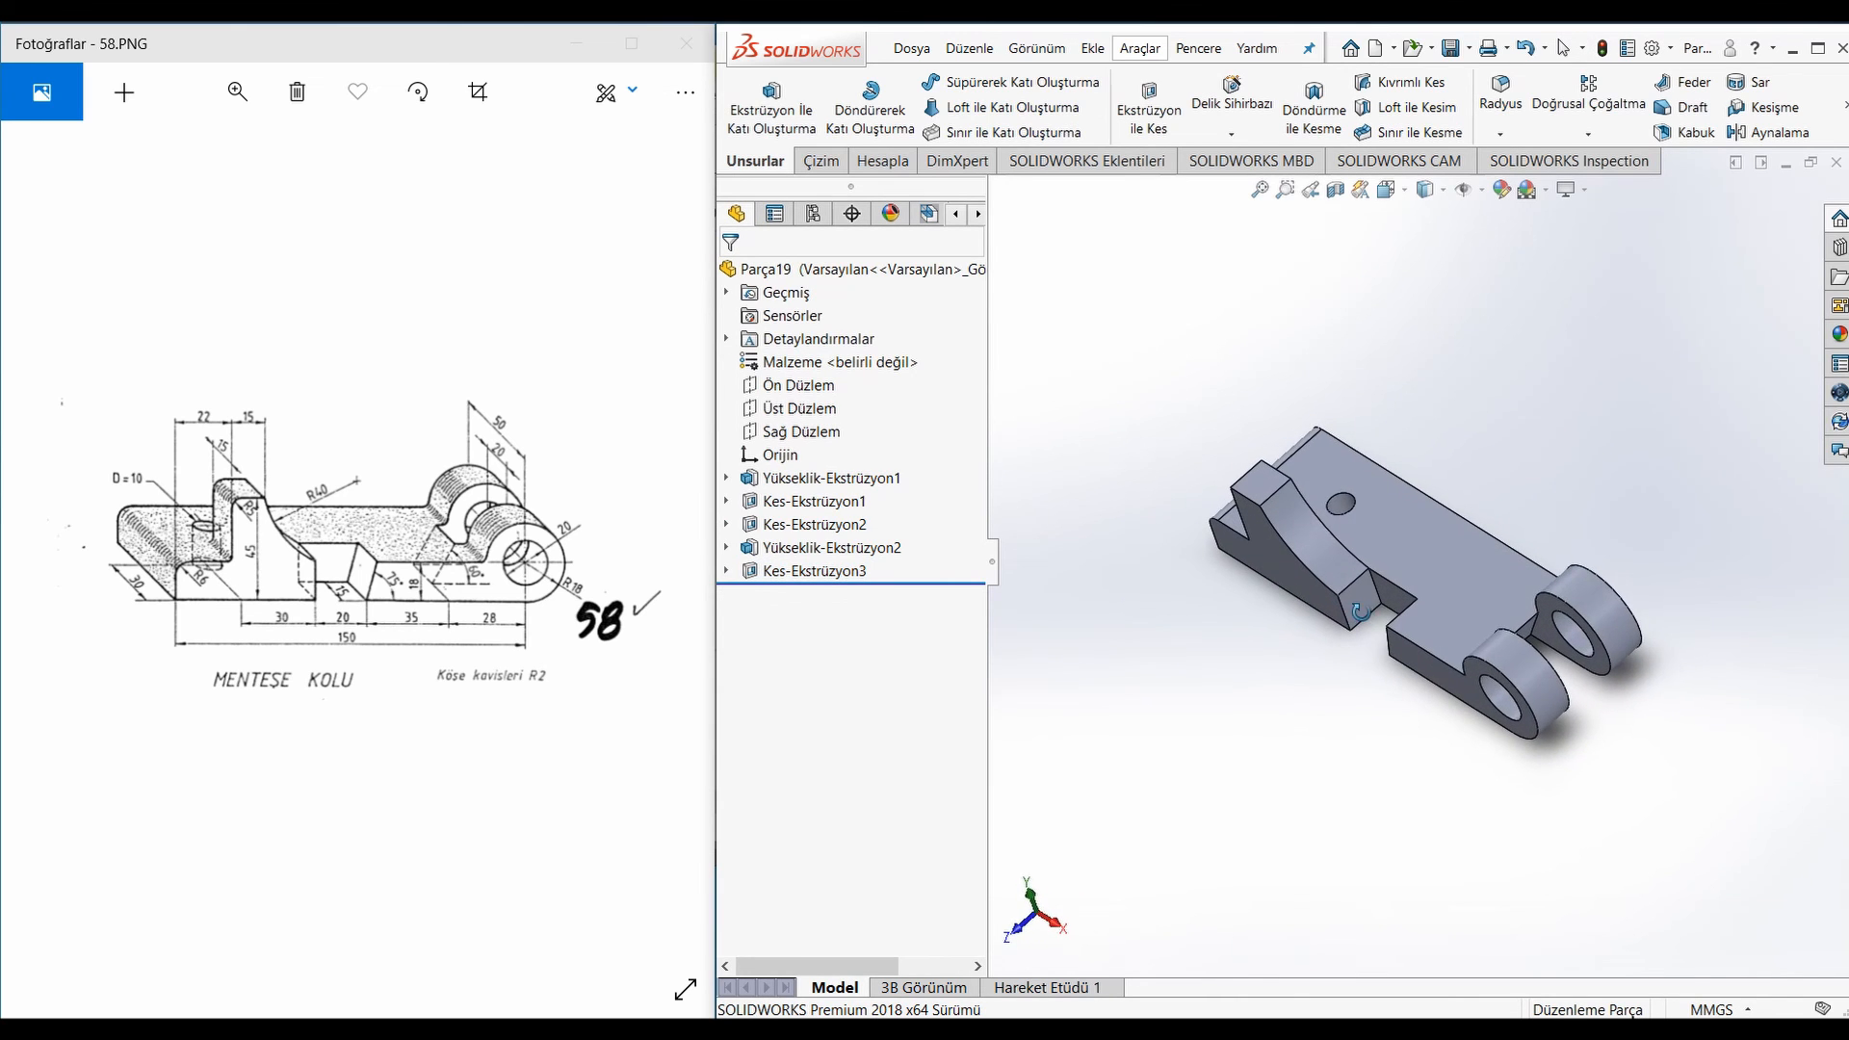
{"action": "scroll", "coordinate": [1406, 622], "scroll_direction": "down", "scroll_amount": 3}
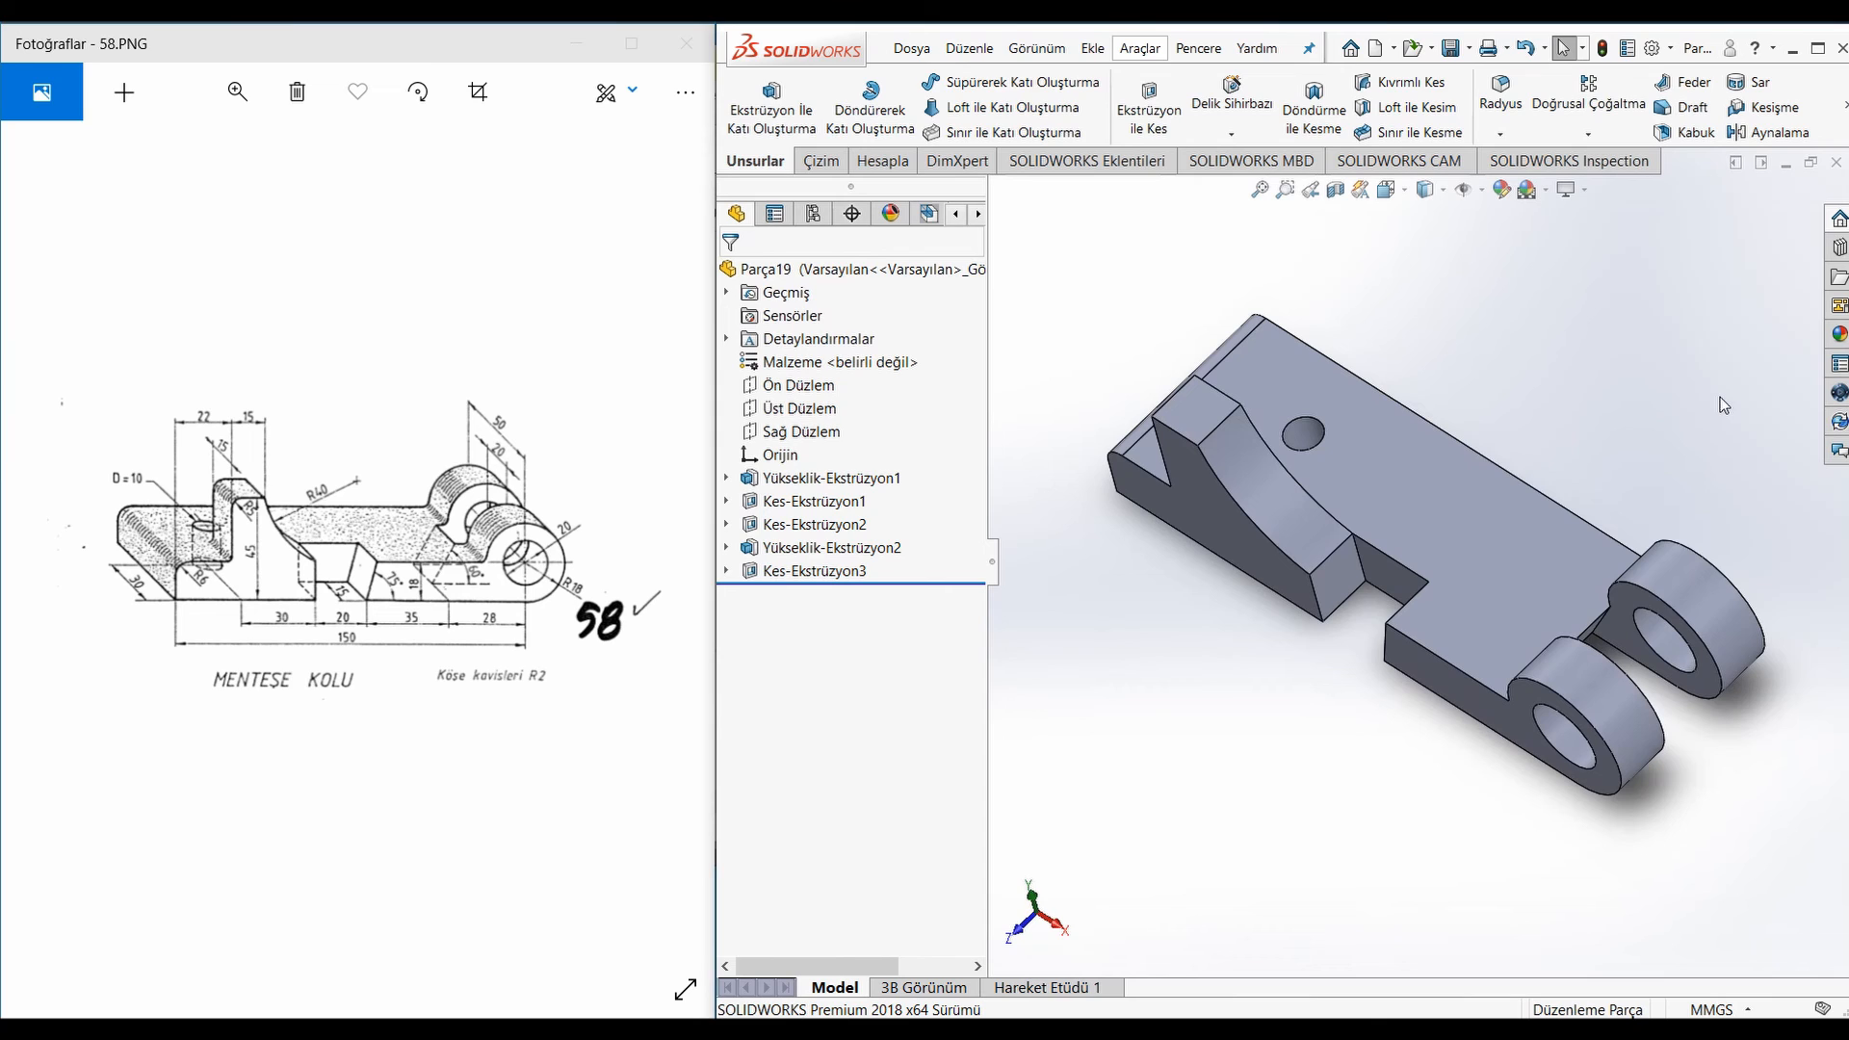
{"action": "left_click", "coordinate": [1501, 97]}
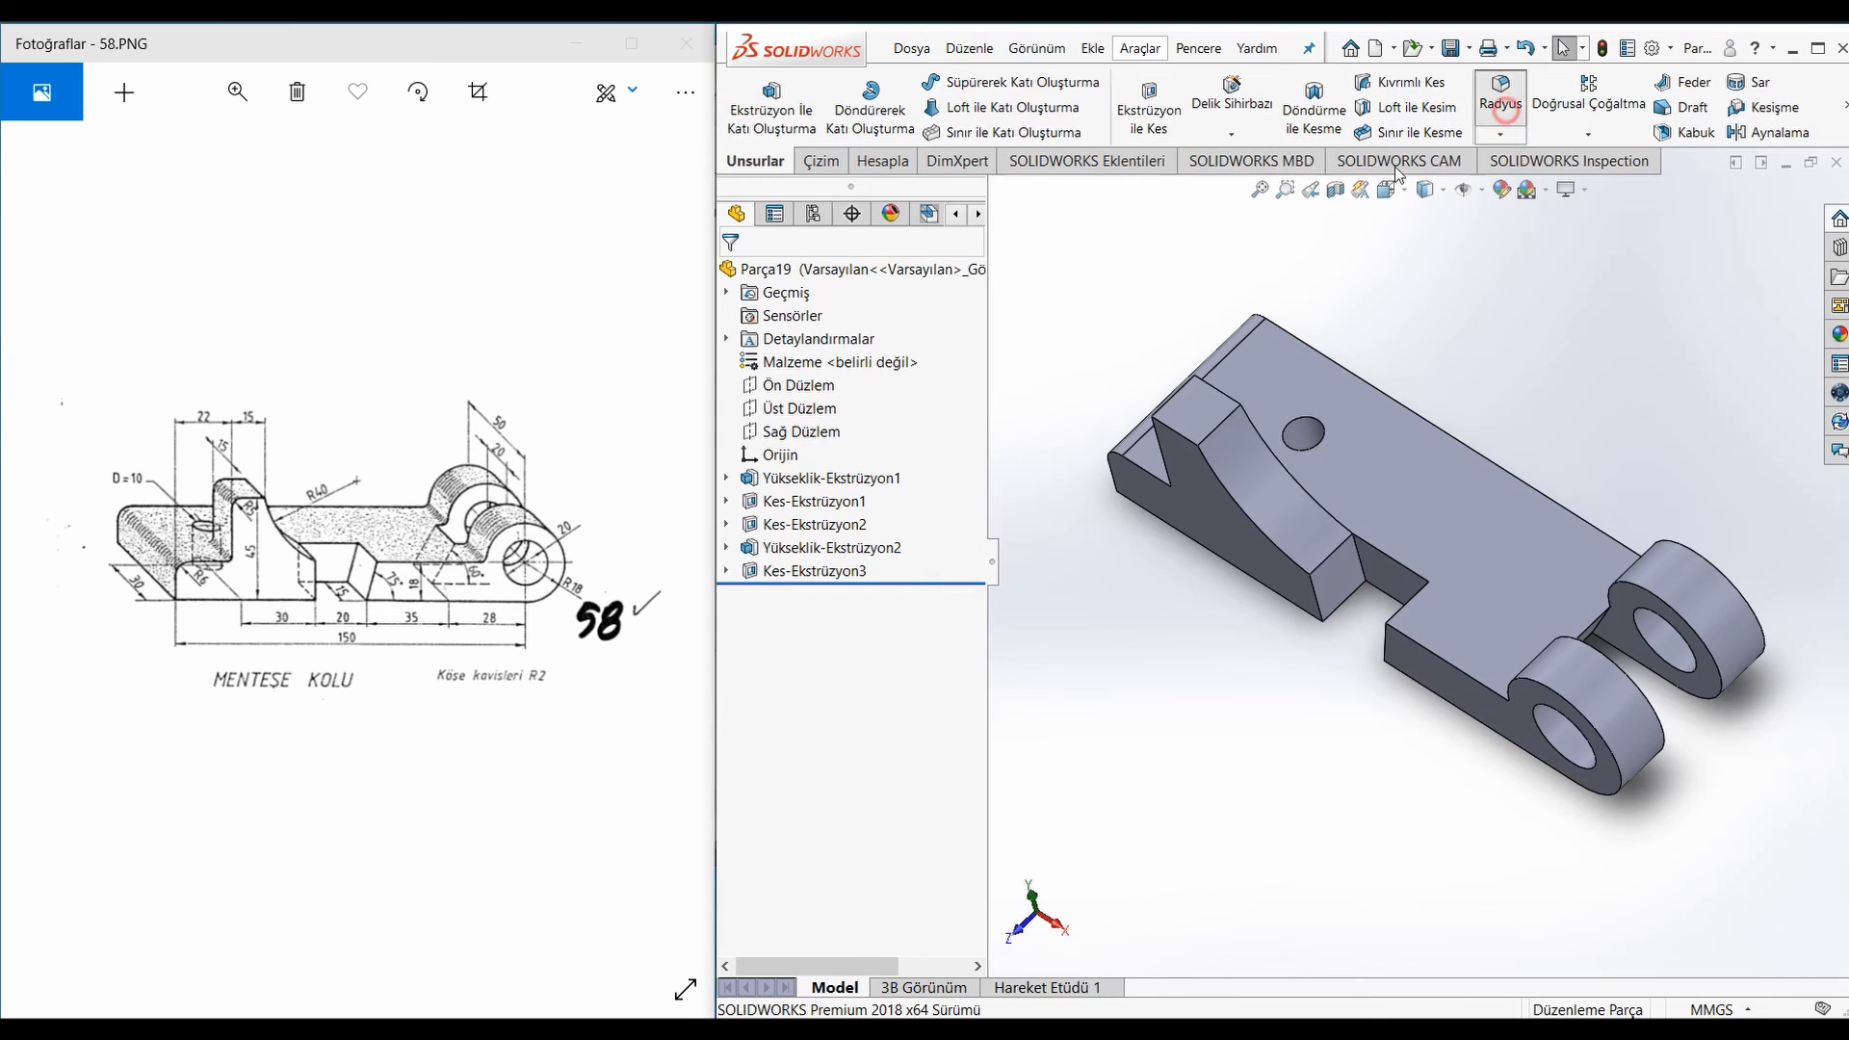
{"action": "type", "text": "2"}
{"action": "key", "text": "Return"}
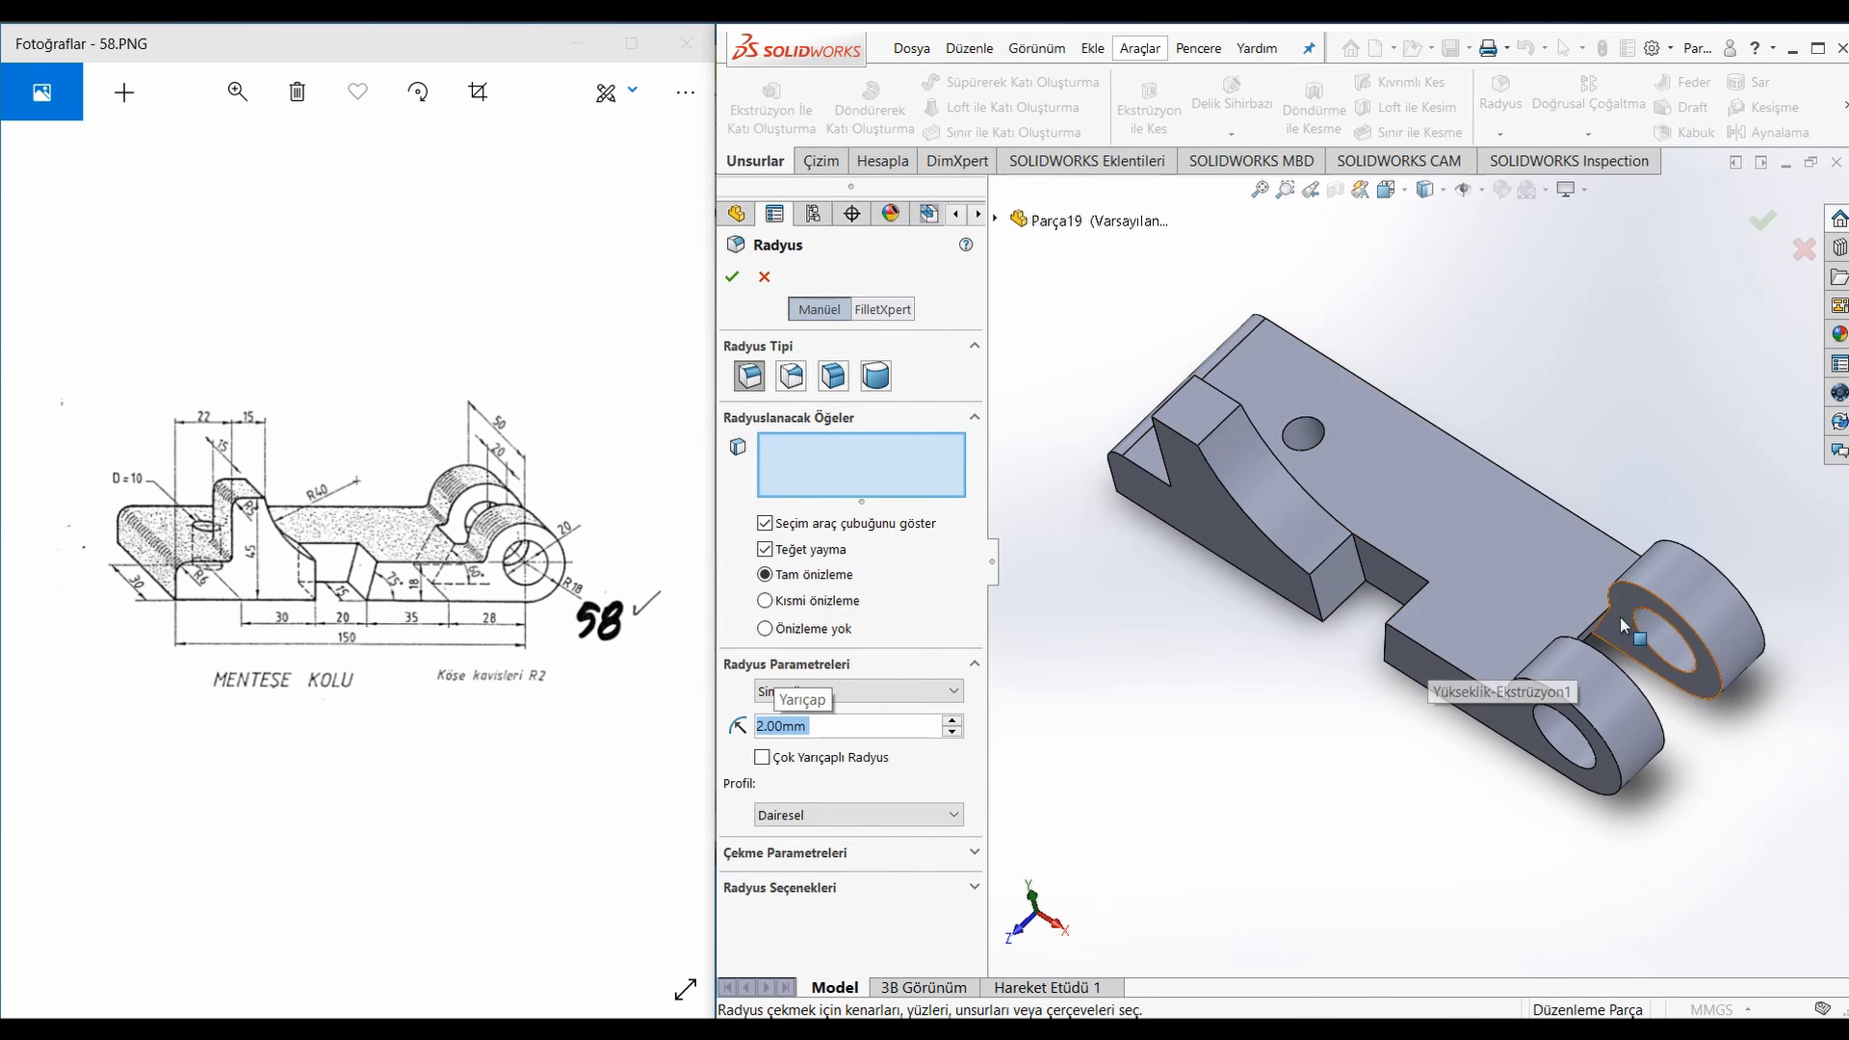
{"action": "middle_click_drag", "start_coordinate": [1611, 570], "coordinate": [1680, 622]}
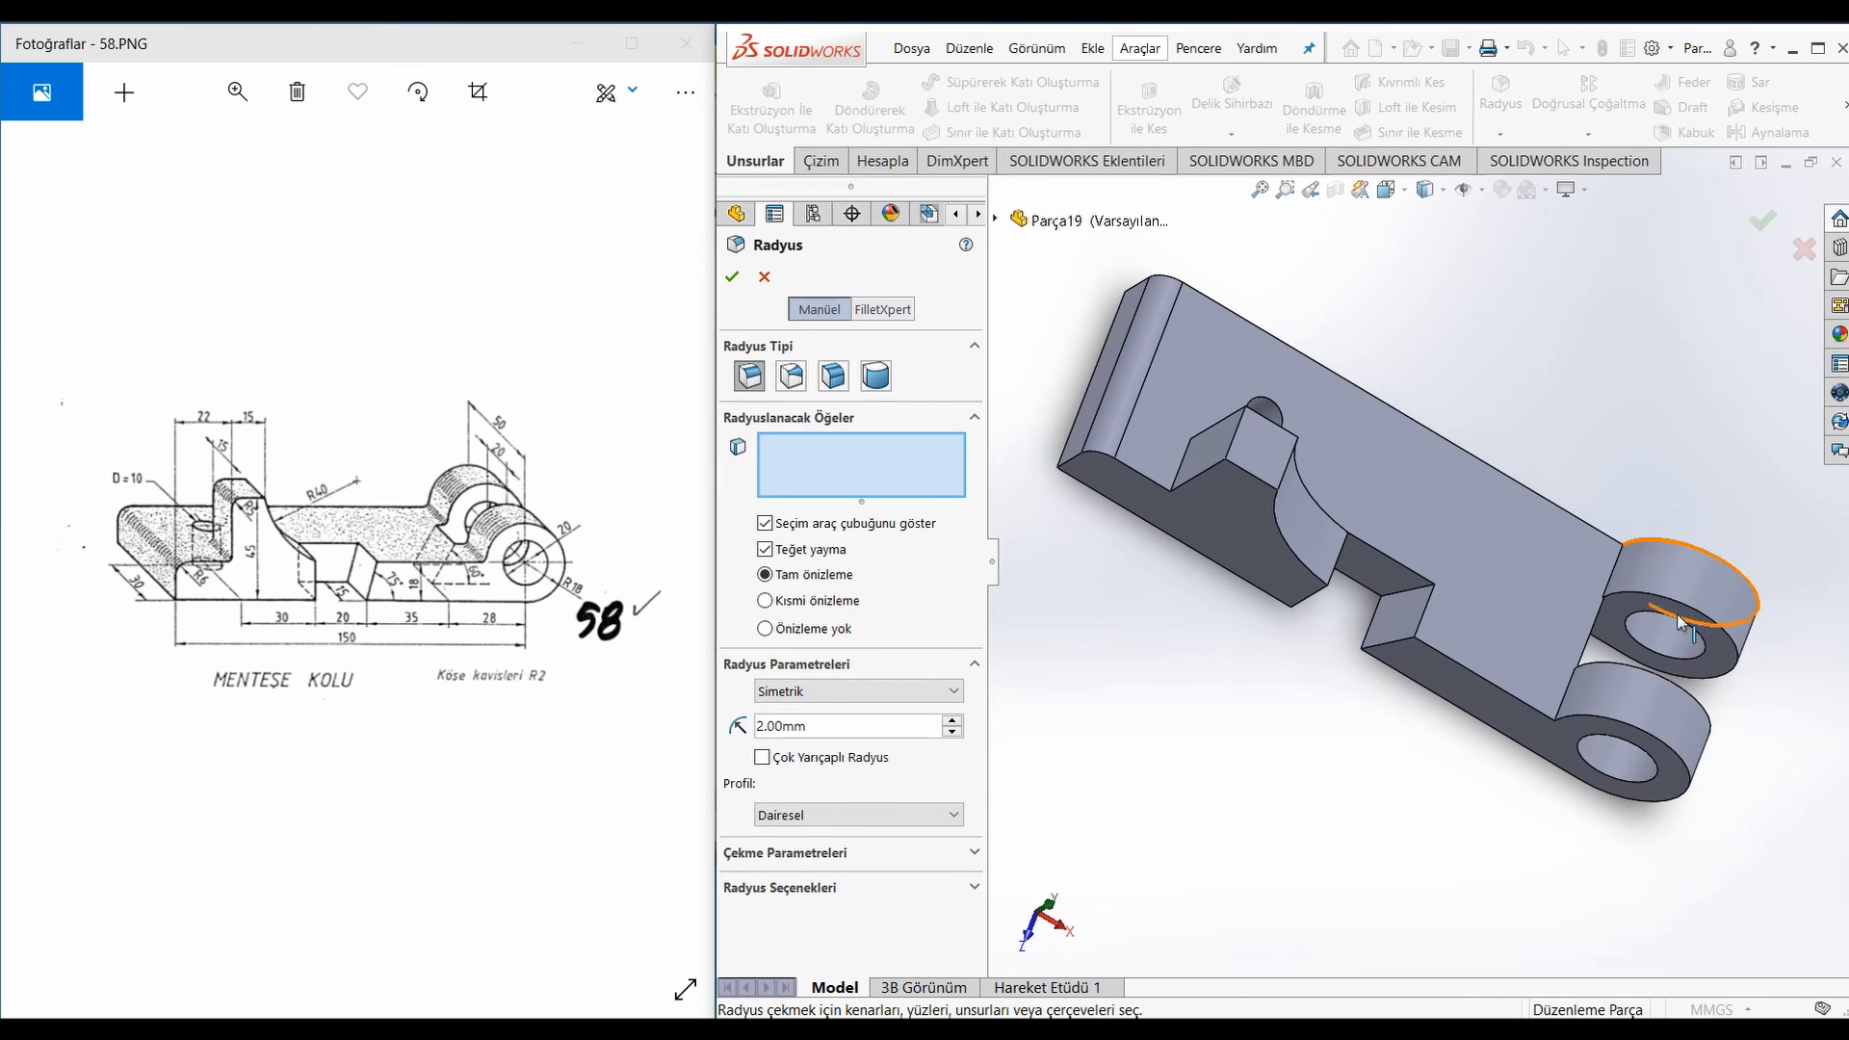
{"action": "left_click", "coordinate": [1610, 570]}
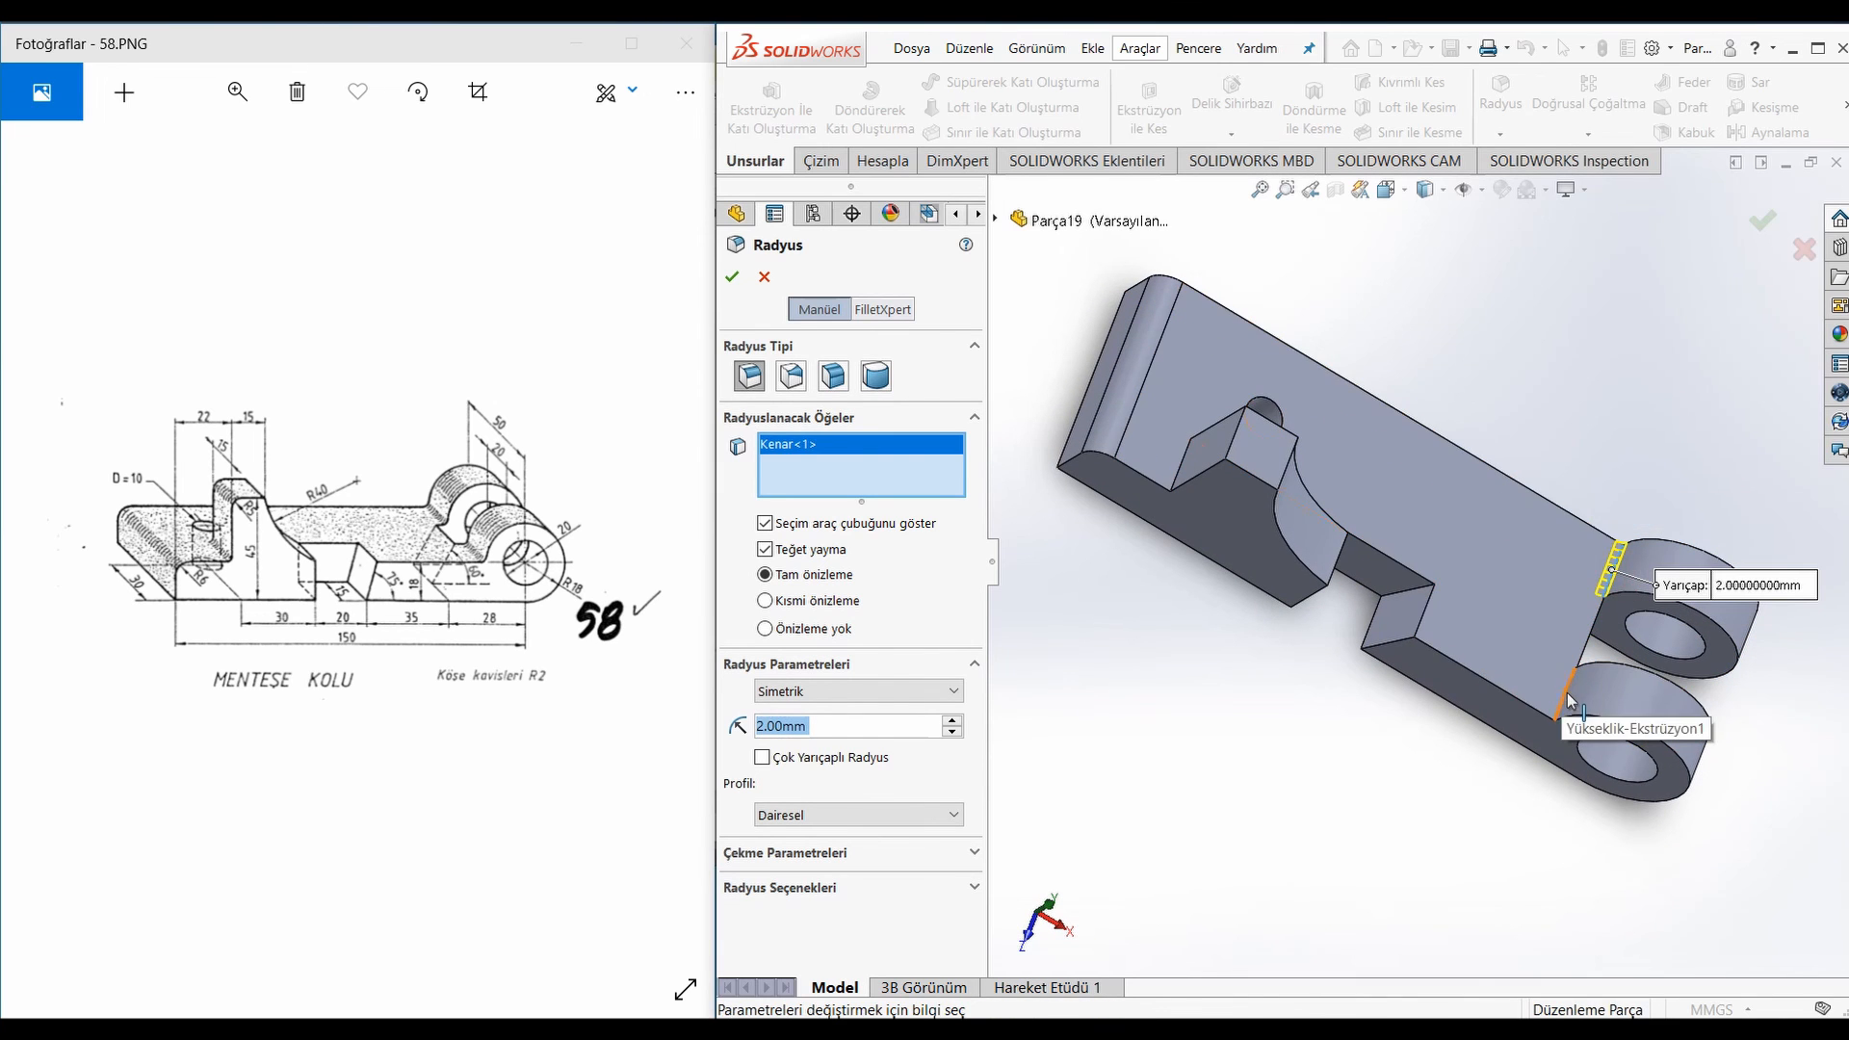
{"action": "left_click", "coordinate": [1564, 690]}
Add the lug's two base edges on the top face to the 2 mm fillet and apply it
{"action": "middle_click_drag", "start_coordinate": [1199, 466], "coordinate": [1289, 327]}
{"action": "left_click", "coordinate": [1203, 495]}
{"action": "left_click", "coordinate": [1230, 536]}
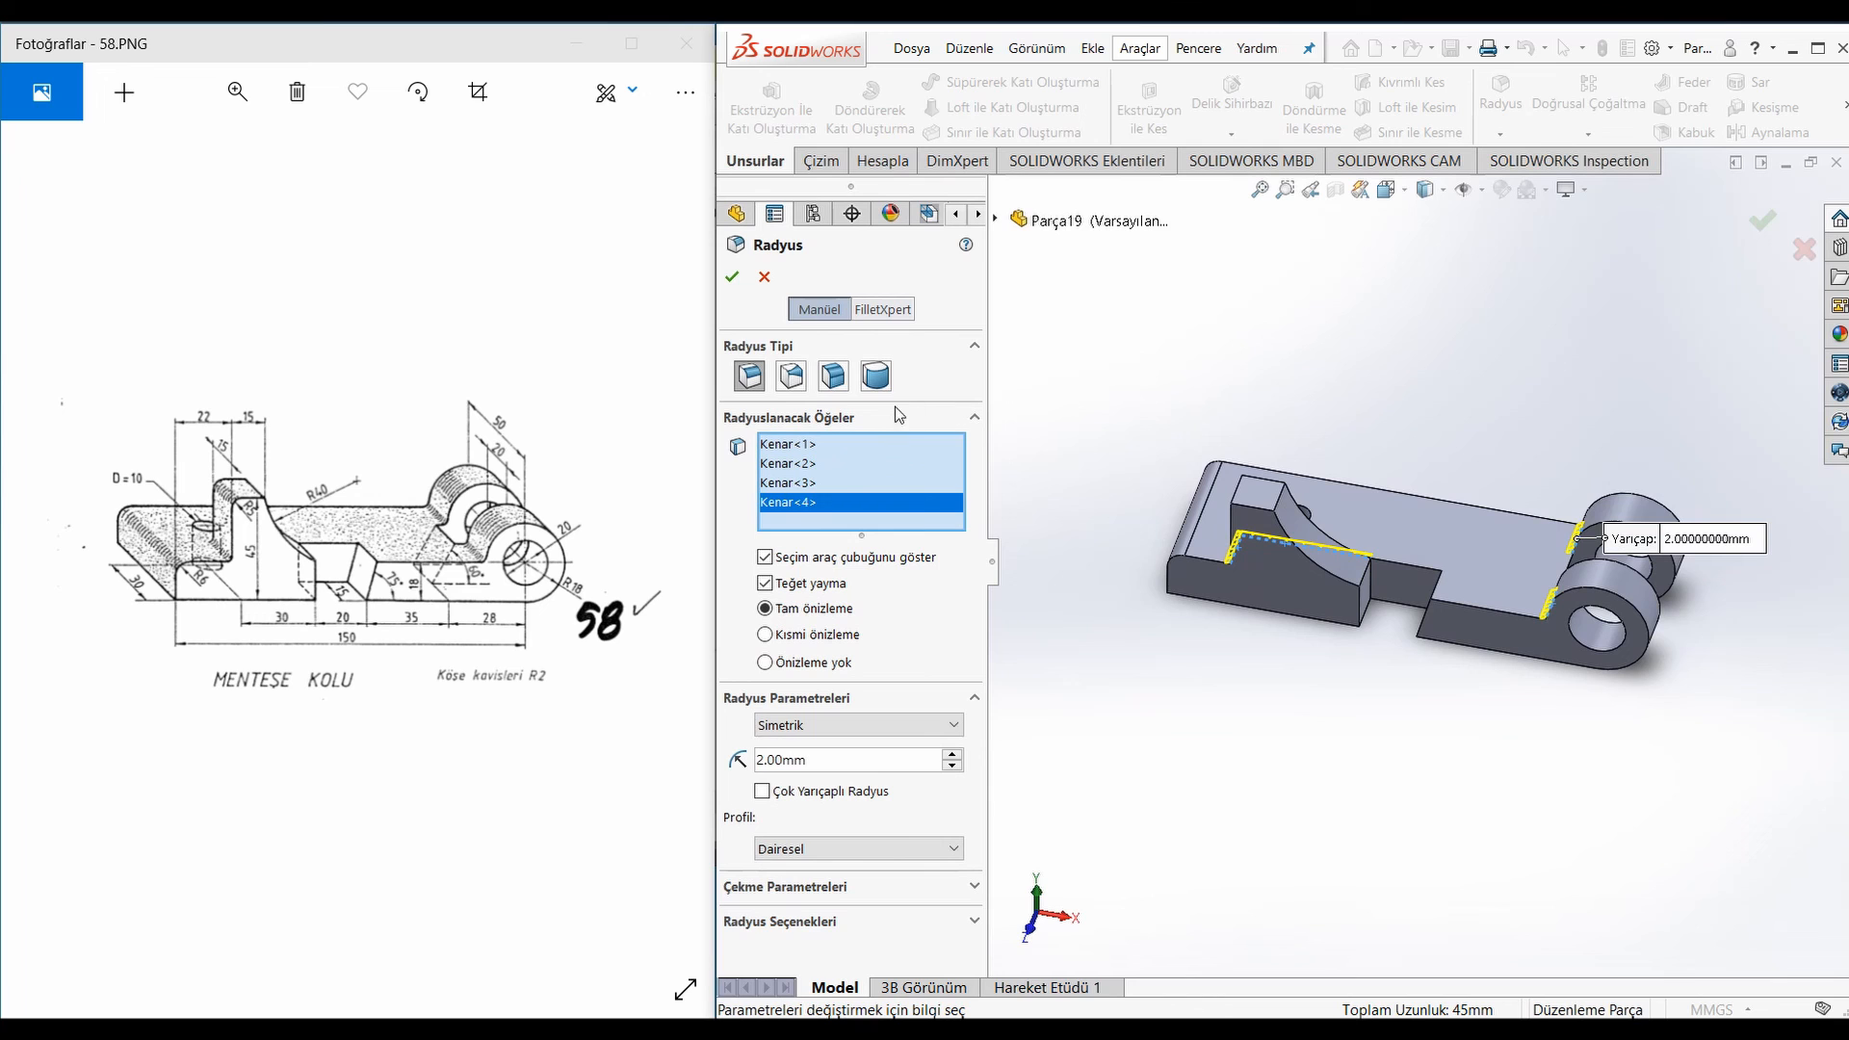
{"action": "left_click", "coordinate": [733, 278]}
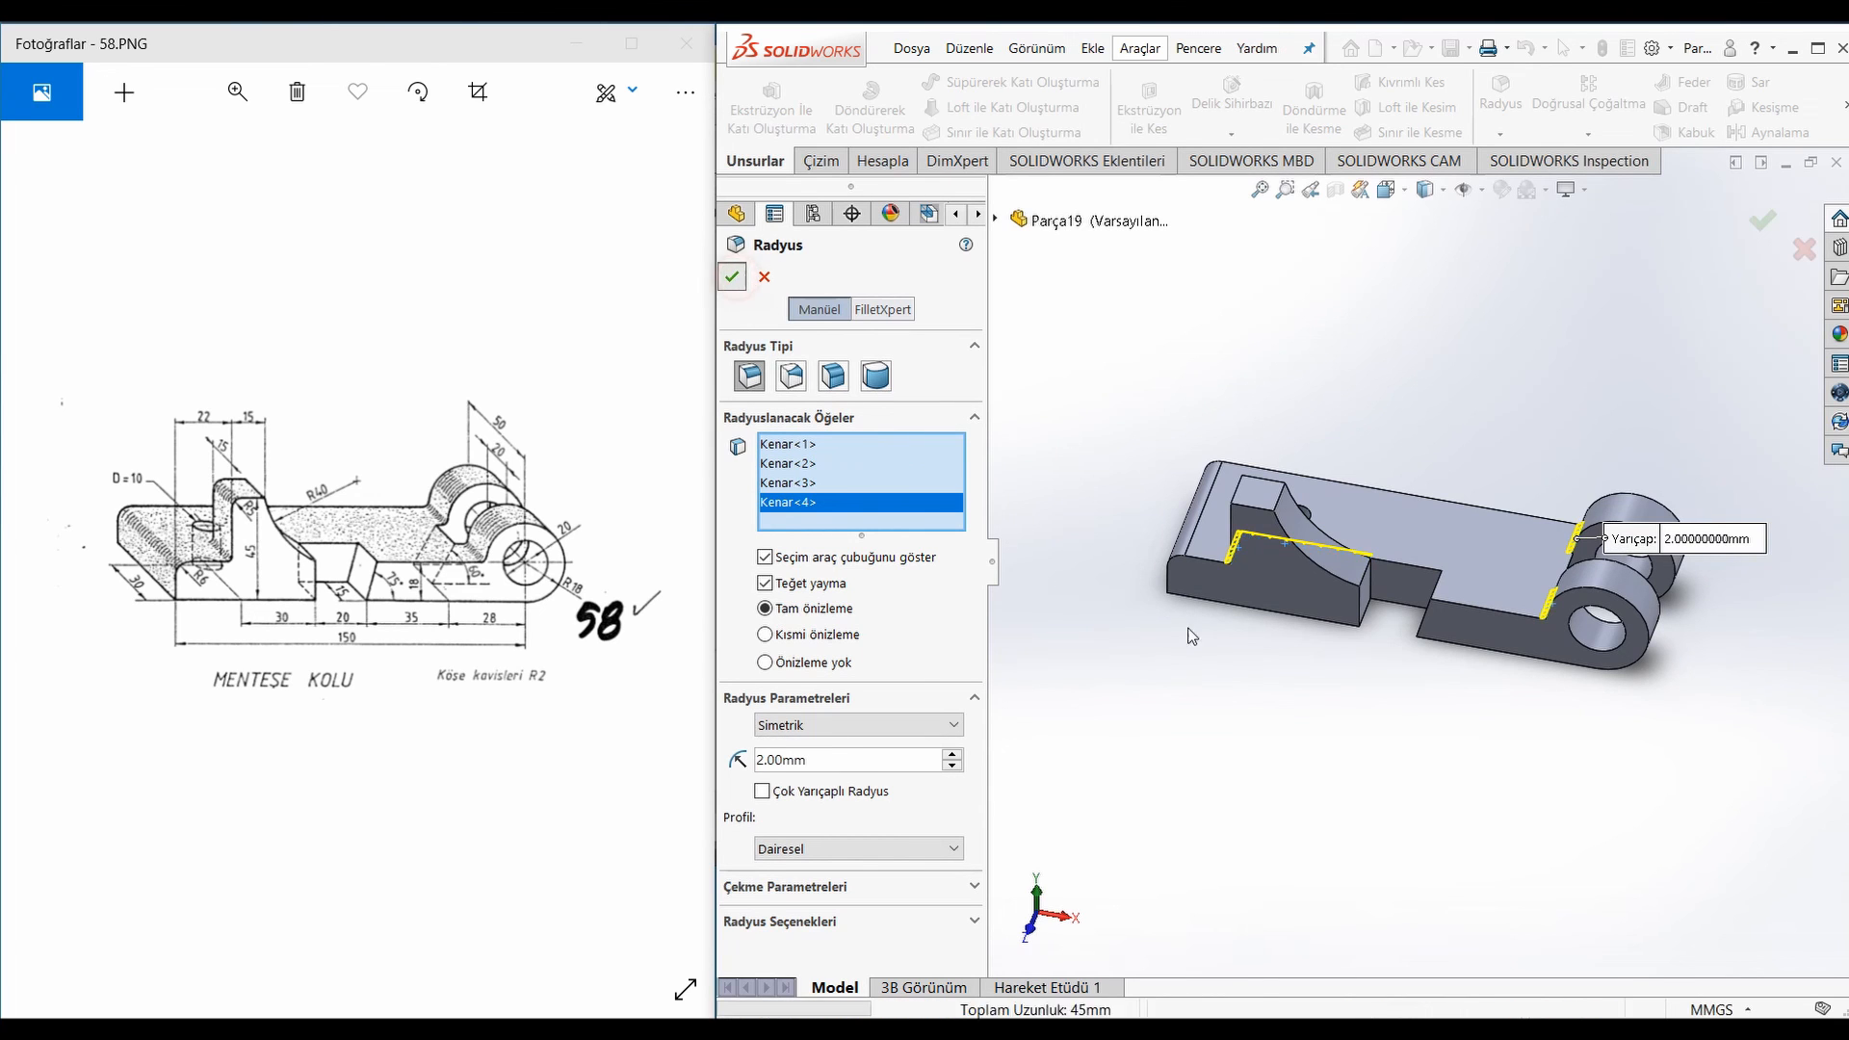
{"action": "middle_click_drag", "start_coordinate": [1267, 684], "coordinate": [1354, 667]}
{"action": "scroll", "coordinate": [1377, 674], "scroll_direction": "down", "scroll_amount": 1}
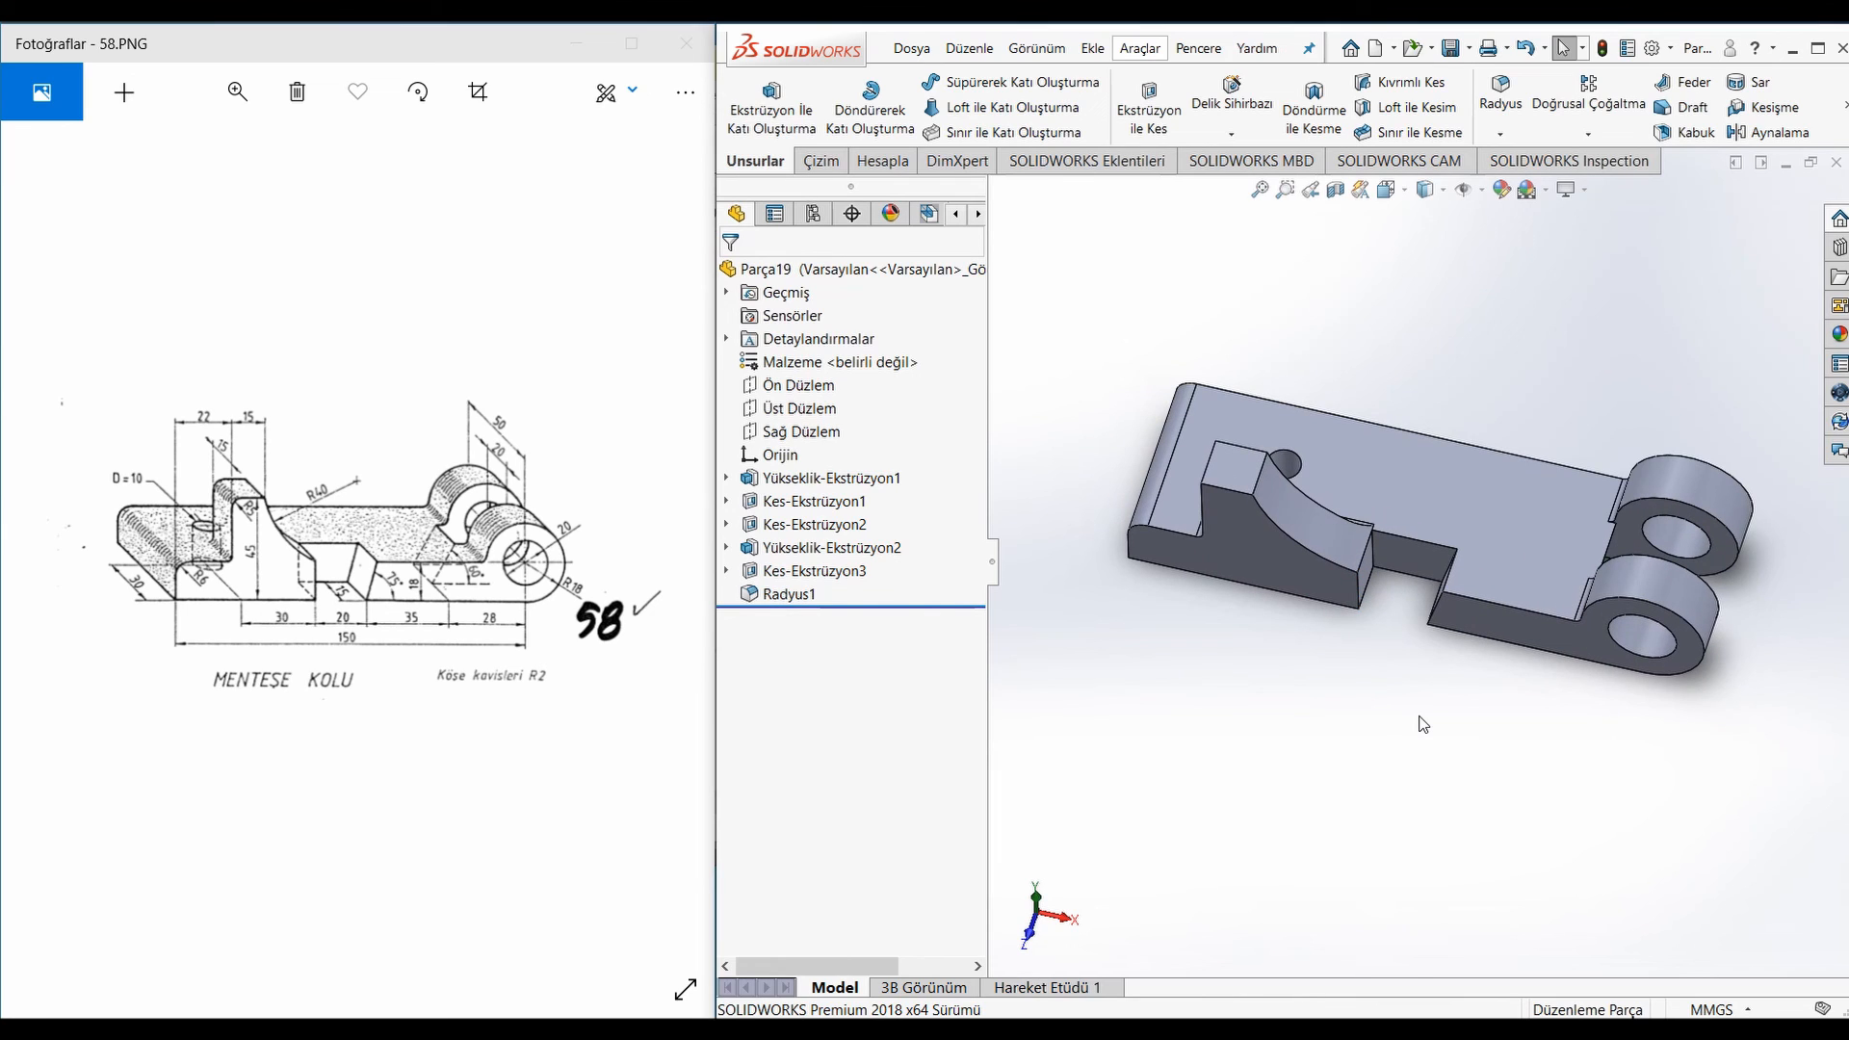